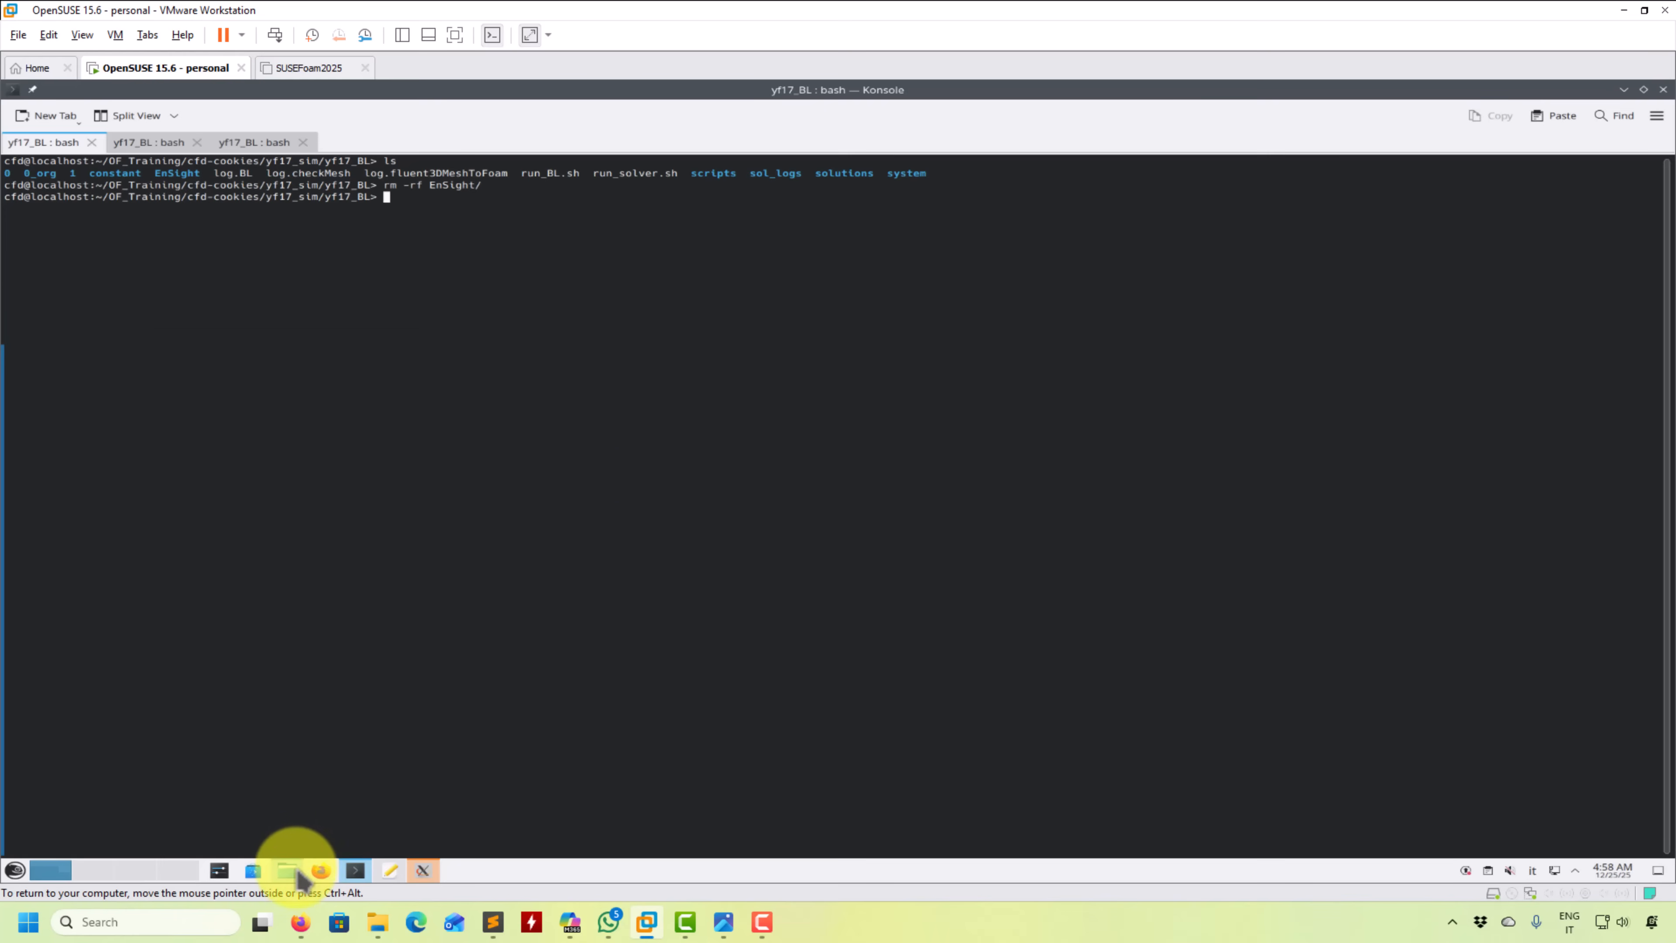
# - Open run_BL.sh and run_solver.sh from the yf17_BL case folder in the text editor
pyautogui.click(297, 875)
pyautogui.moveTo(851, 568); pyautogui.dragTo(625, 489)
pyautogui.rightClick(625, 490)
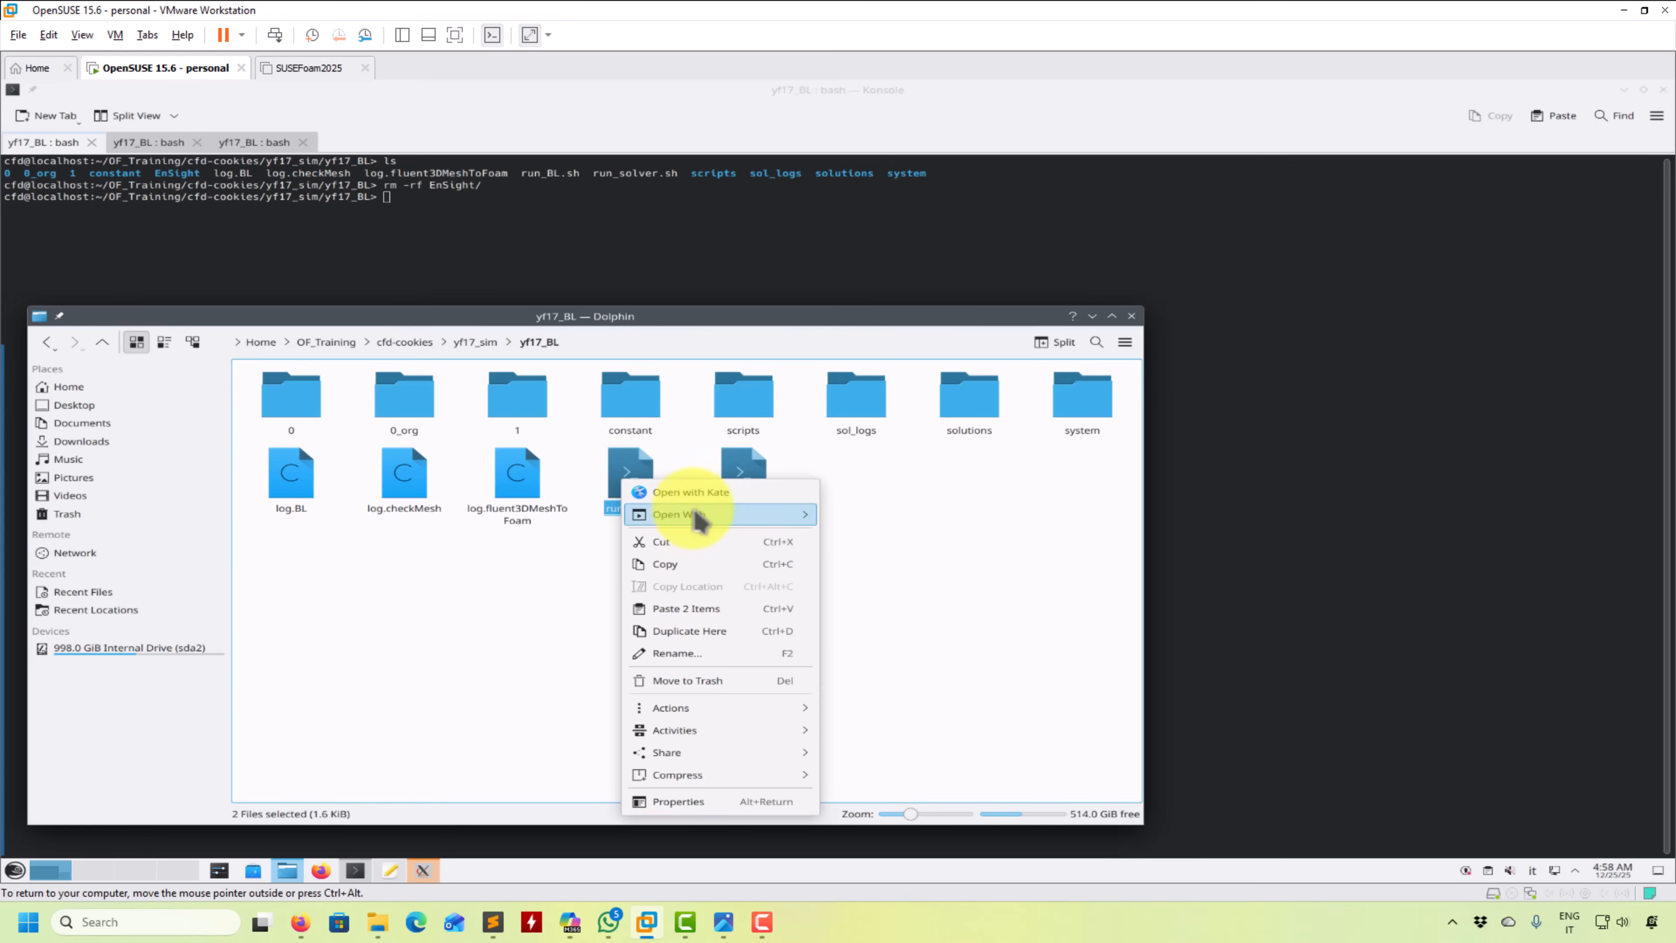
pyautogui.moveTo(692, 513)
pyautogui.click(887, 584)
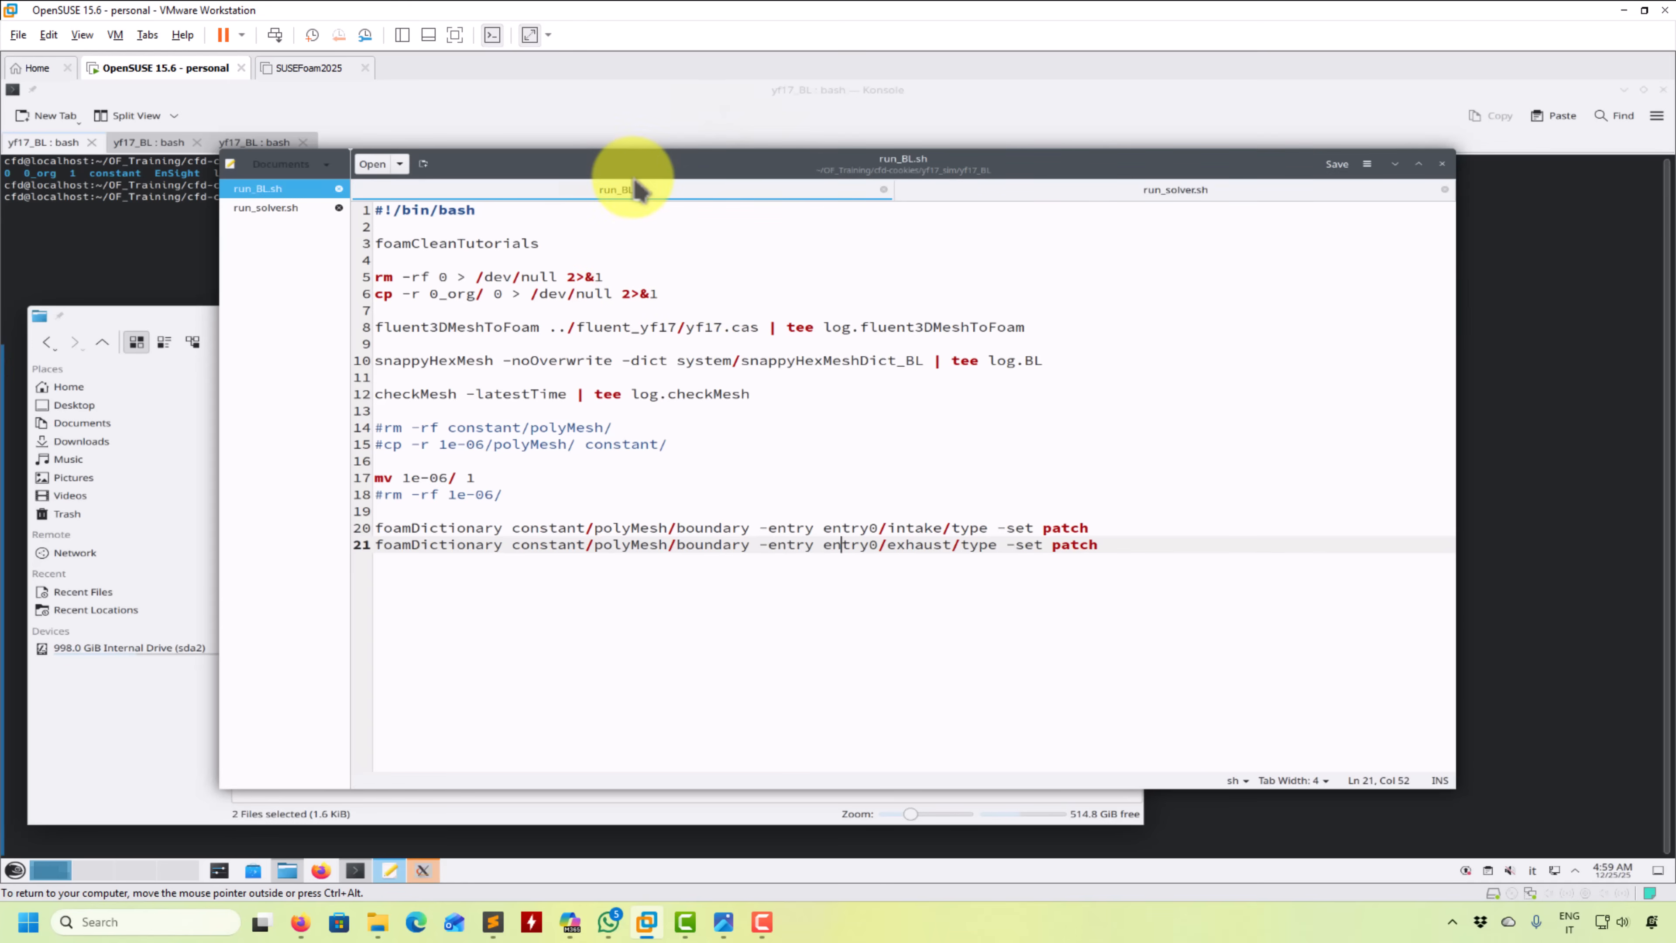
# - Review the run_solver.sh script, including its mesh copying, boundary patch settings and system/lts file copying
pyautogui.click(1115, 189)
pyautogui.moveTo(853, 157); pyautogui.dragTo(995, 126)
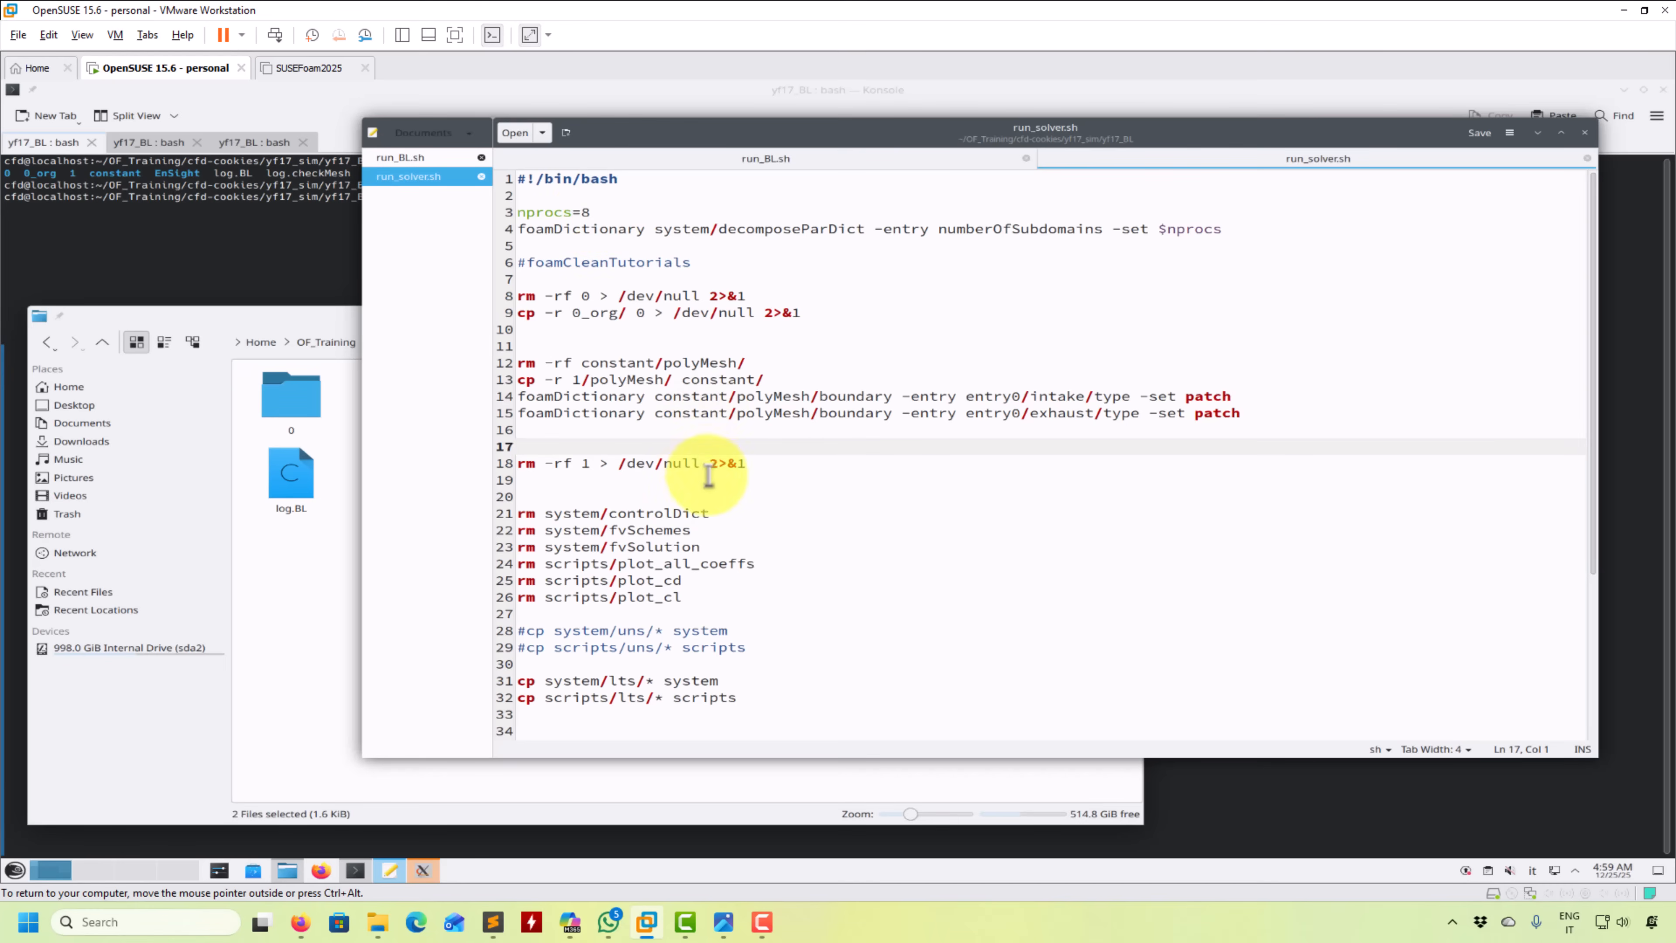
pyautogui.scroll(-1, 709, 464)
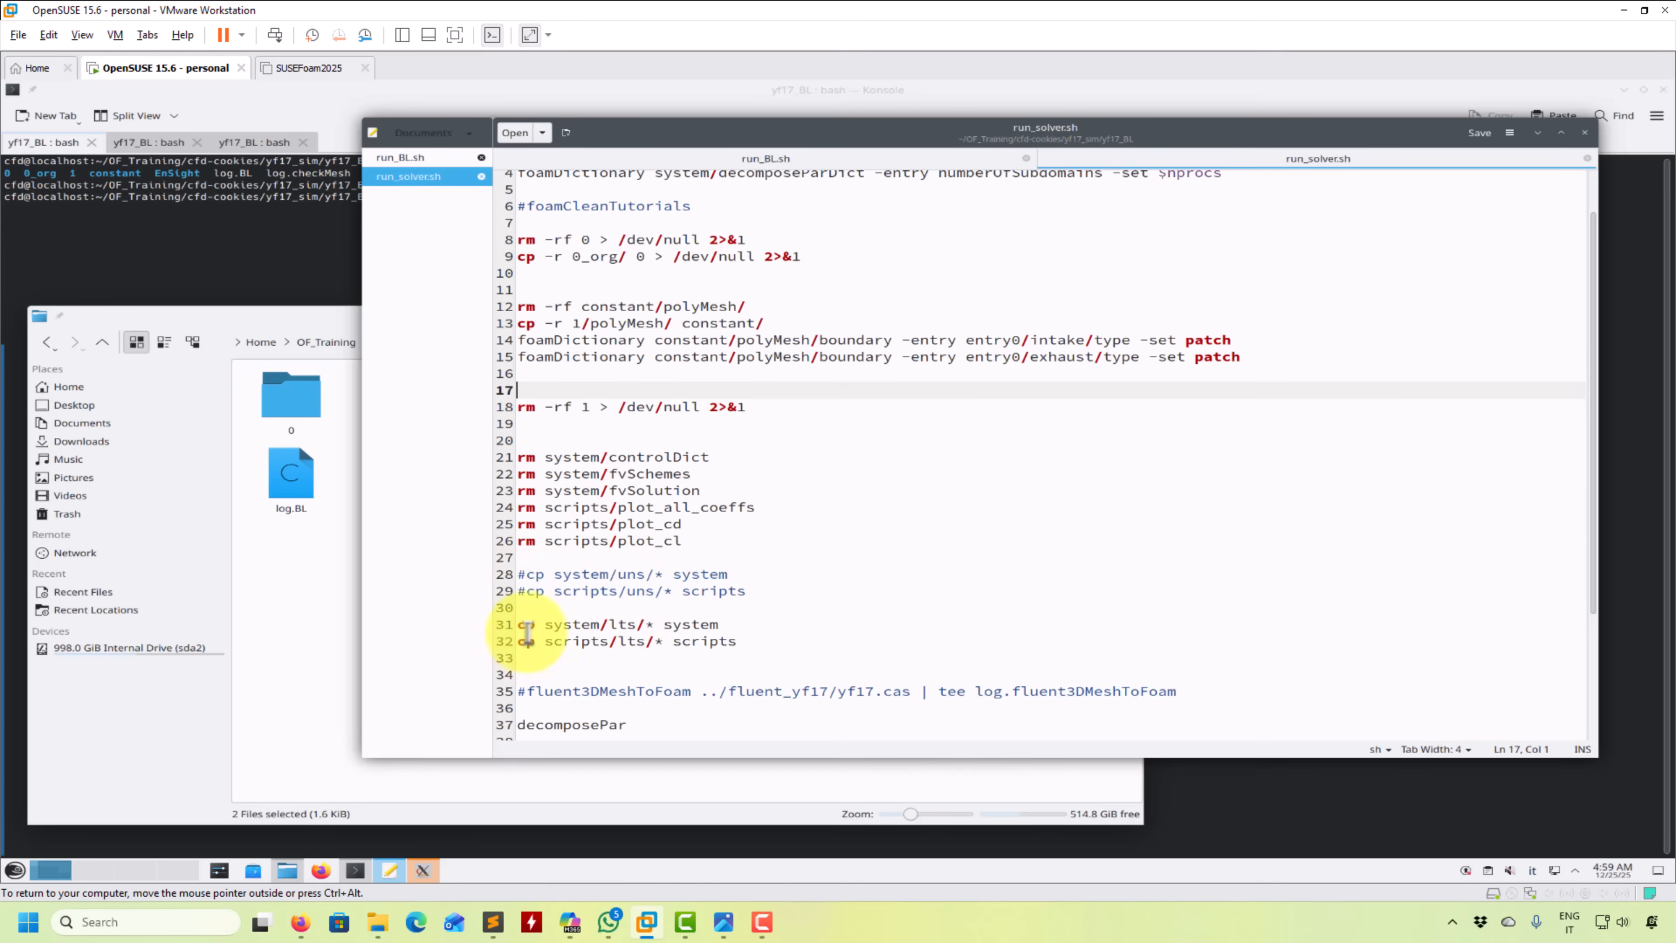
# - Open momentumTransport and physicalProperties from the case's constant folder in the text editor and show momentumTransport
pyautogui.click(310, 653)
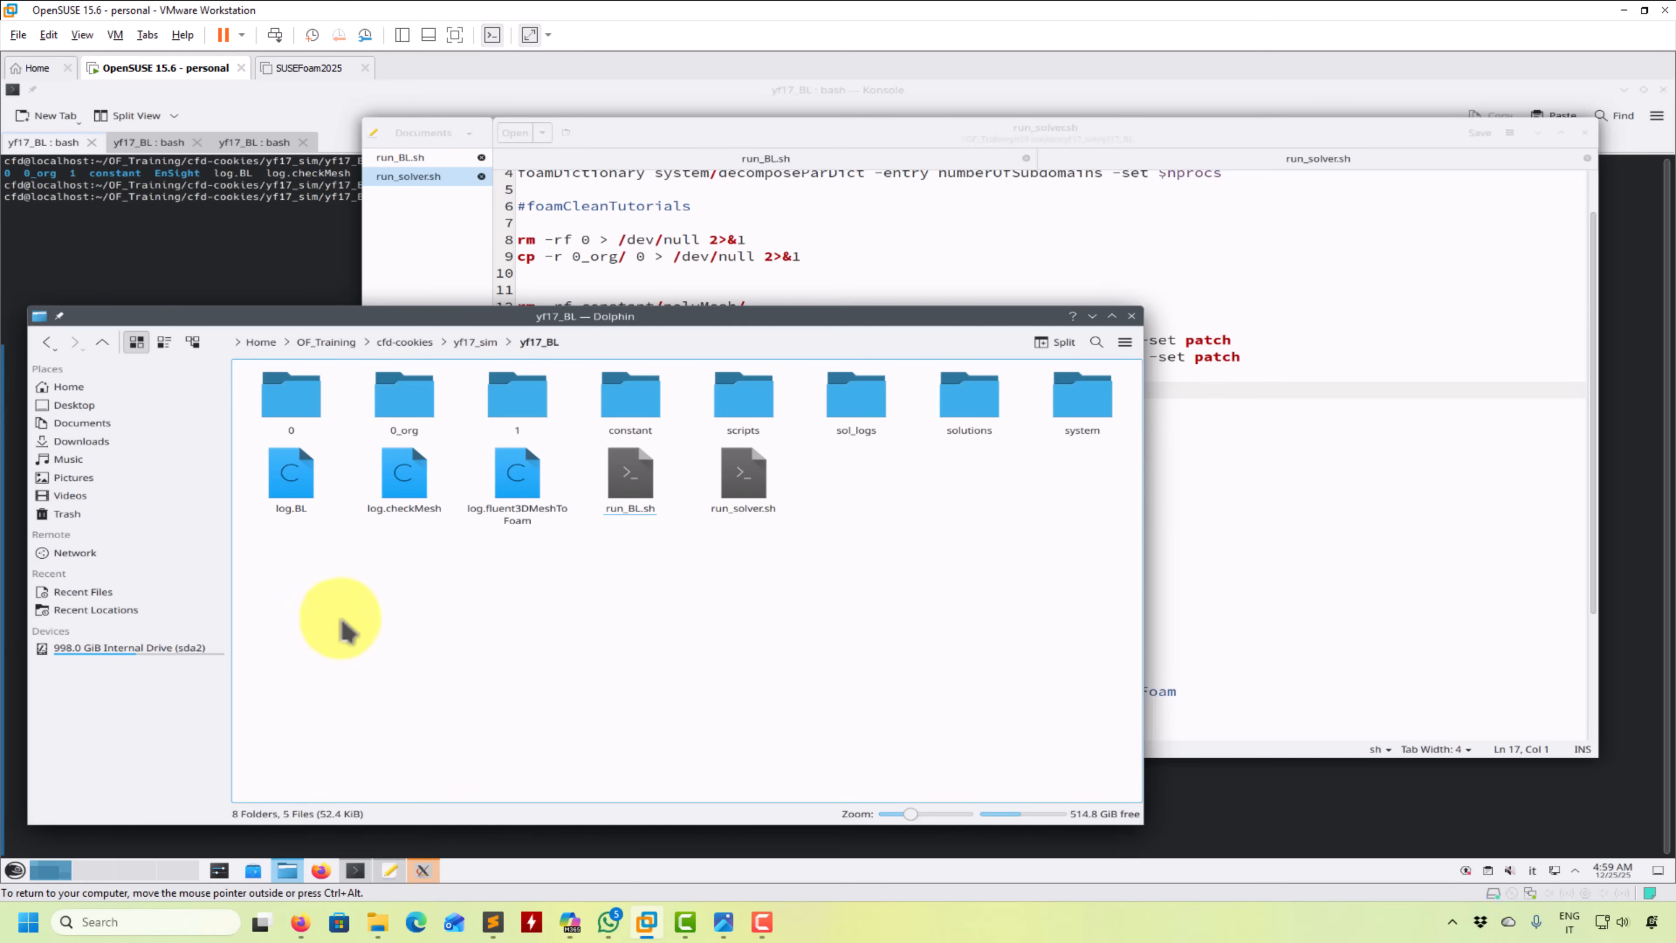
pyautogui.doubleClick(635, 406)
pyautogui.moveTo(590, 480); pyautogui.dragTo(748, 249)
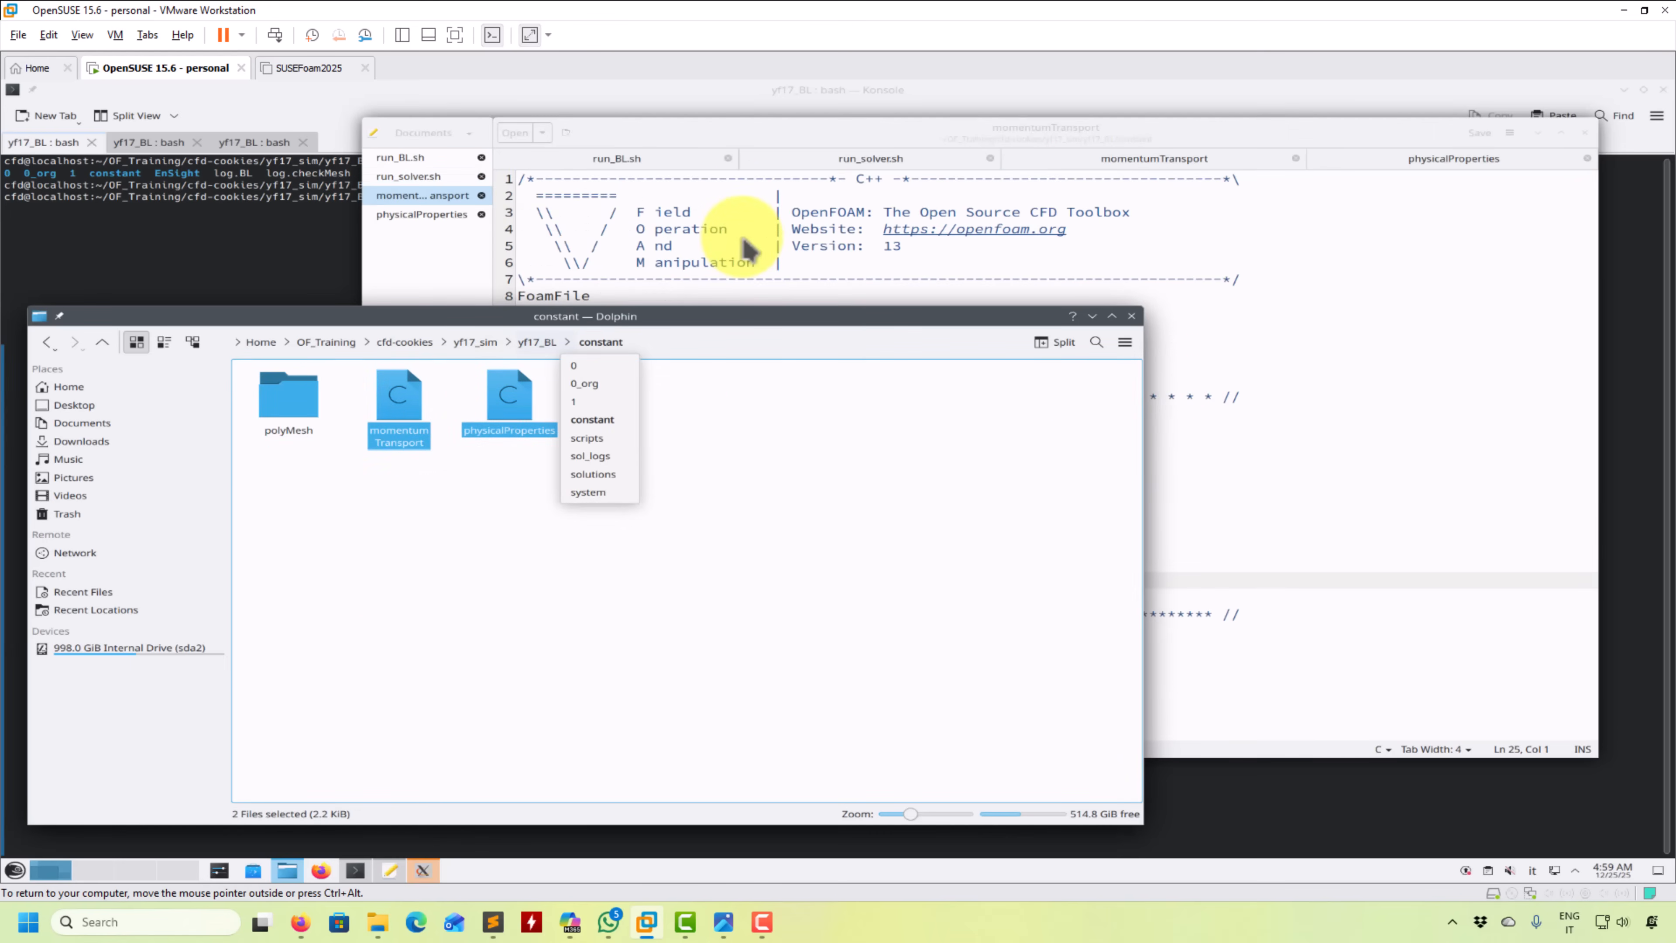
pyautogui.click(1221, 229)
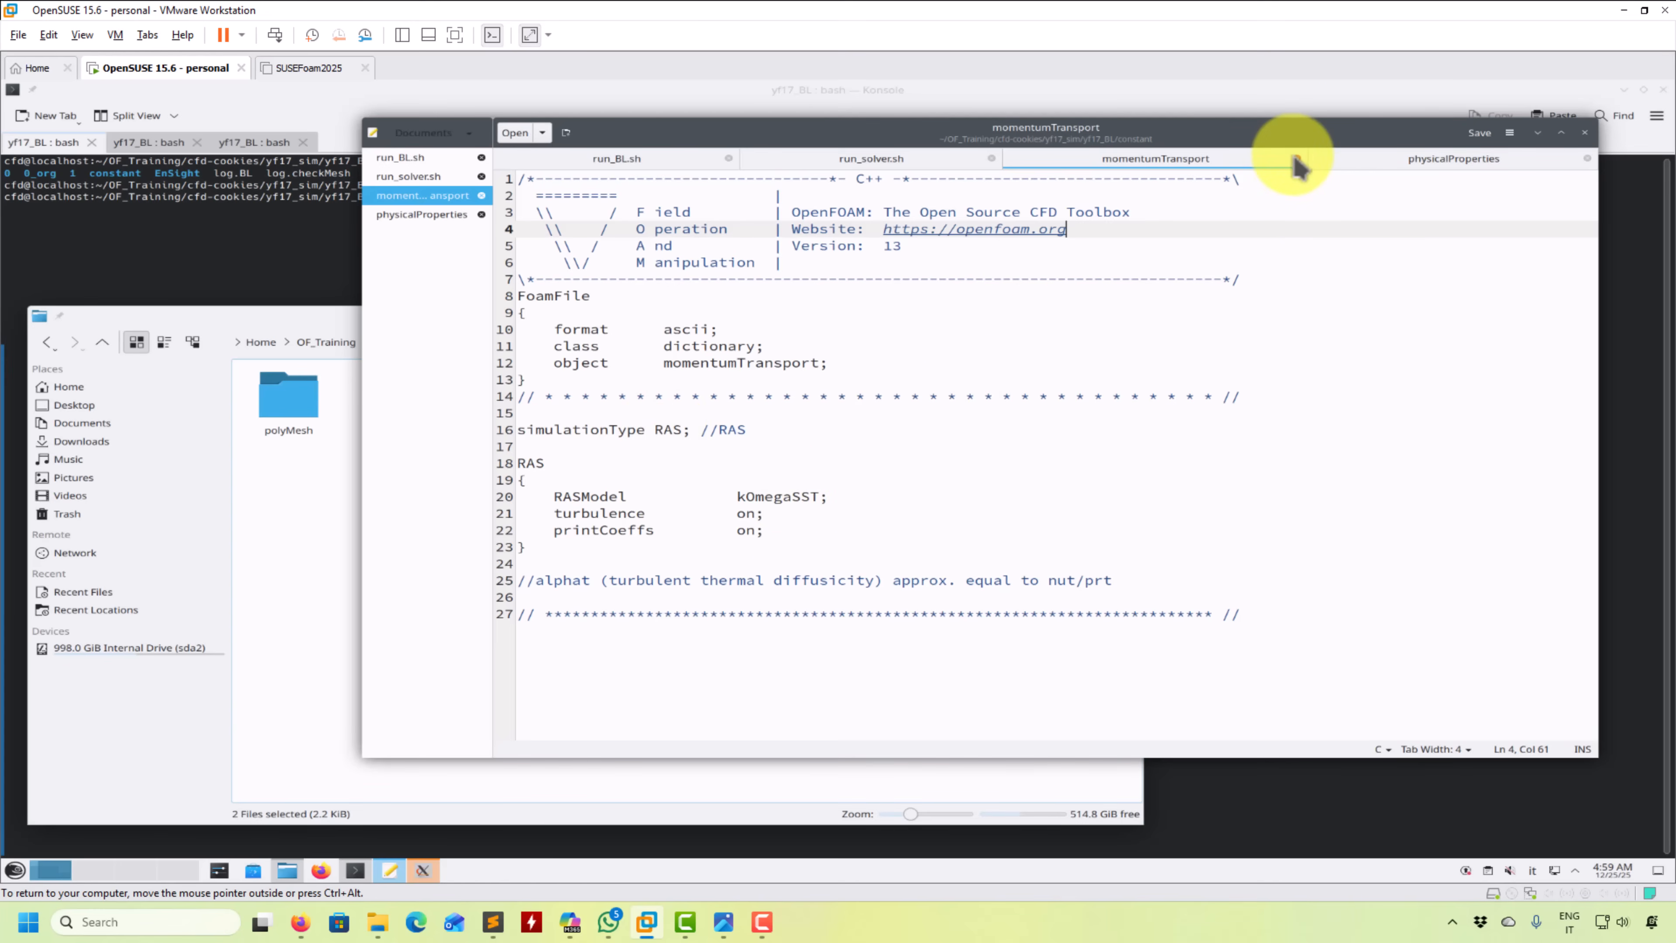
# - Examine the thermoType and mixture settings in the physicalProperties file
pyautogui.click(1395, 162)
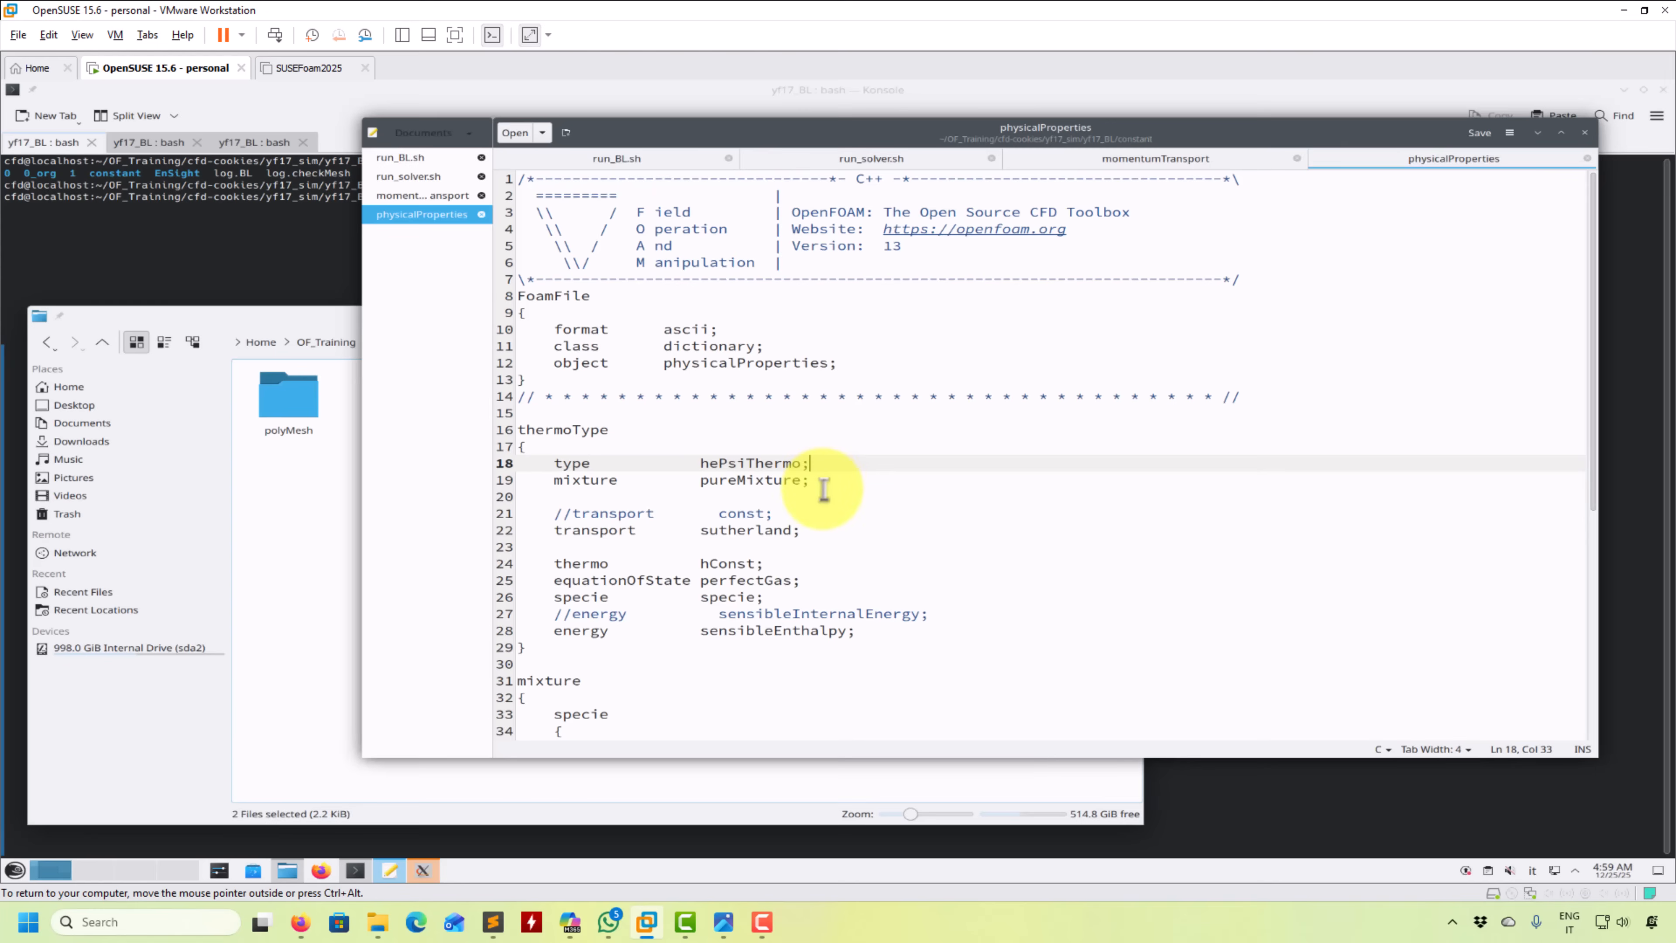
pyautogui.scroll(-6, 823, 500)
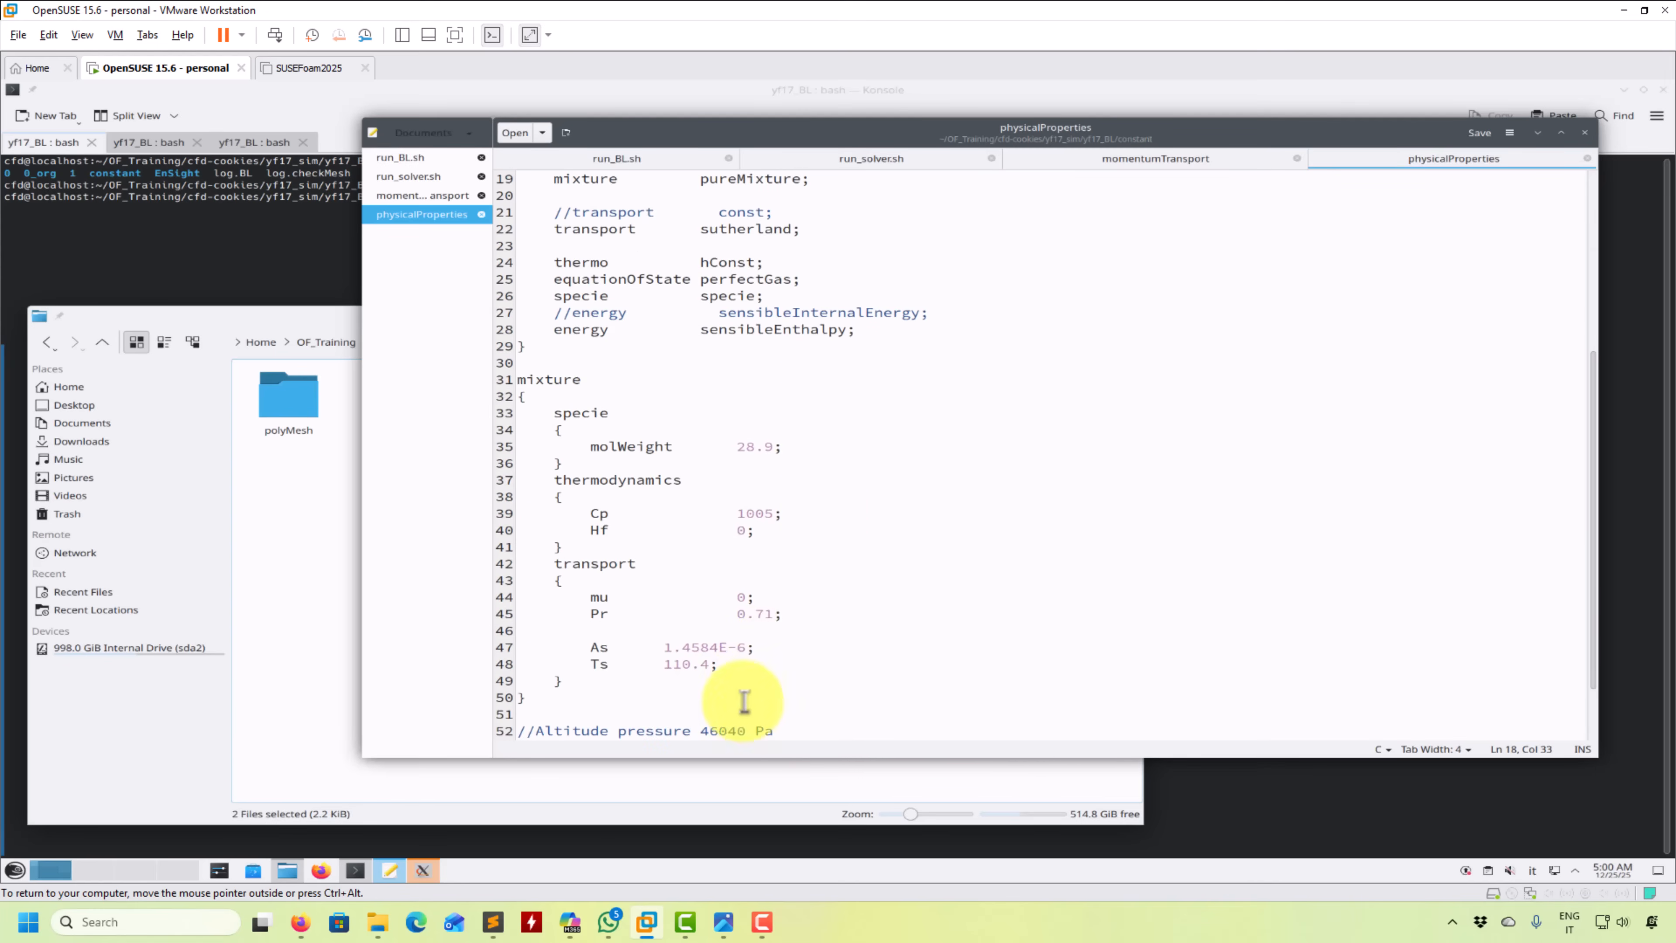
pyautogui.scroll(5, 777, 571)
pyautogui.scroll(1, 777, 571)
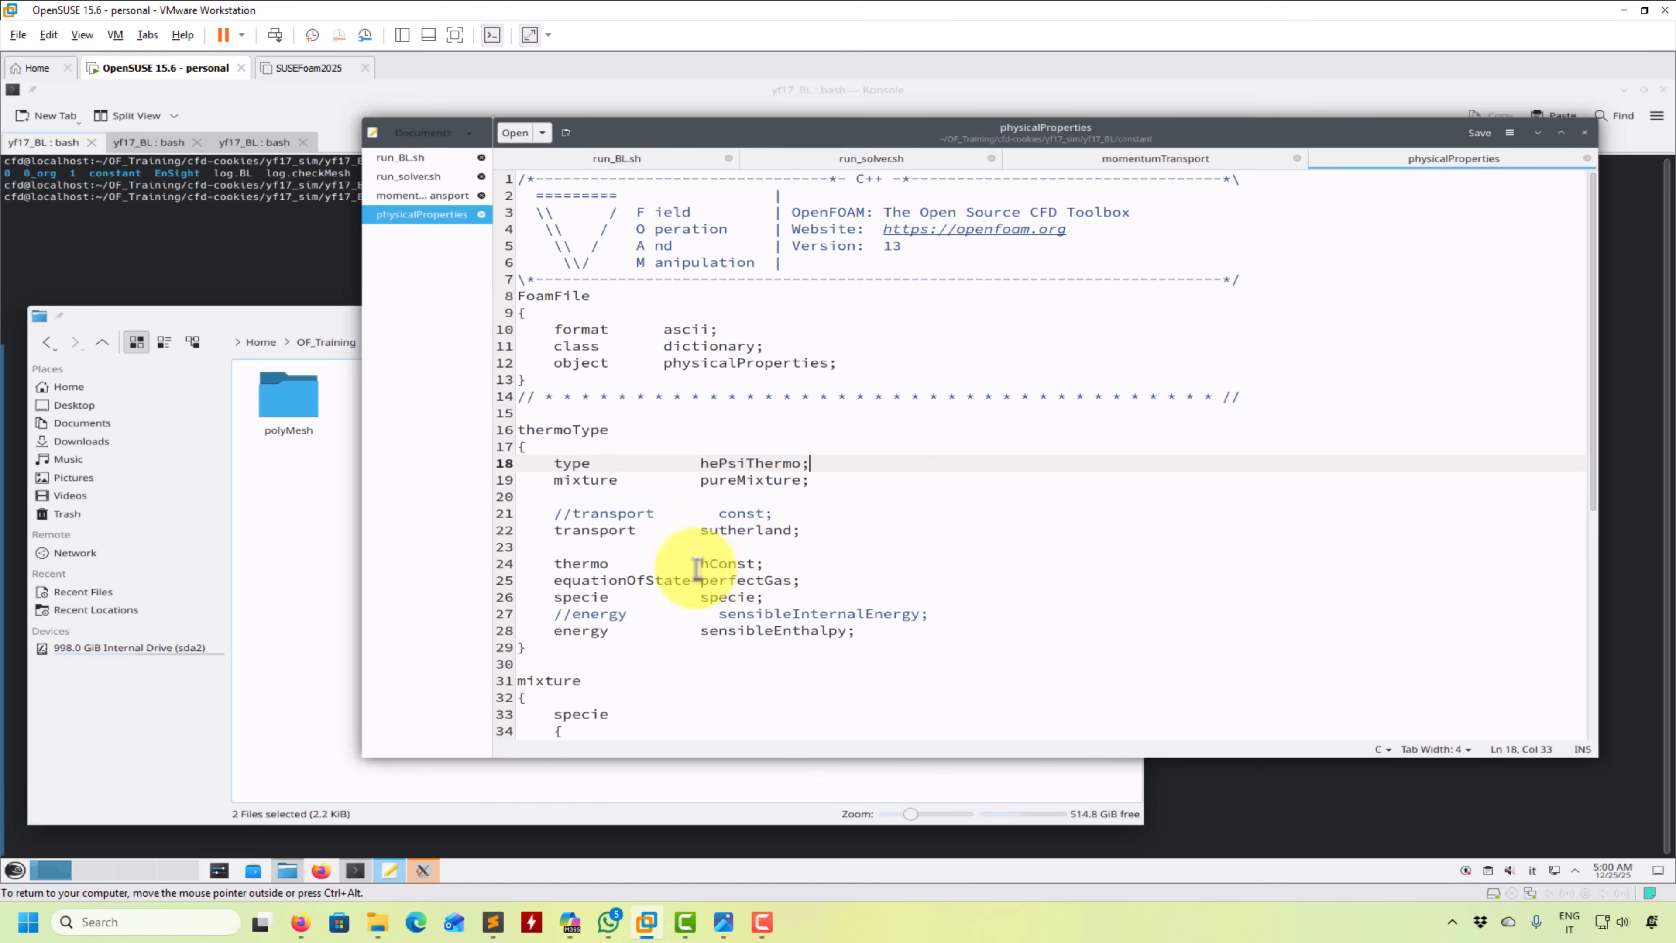
# - Open the alphat, k, nut and omega files from the case's 0_org folder in the text editor
pyautogui.click(274, 594)
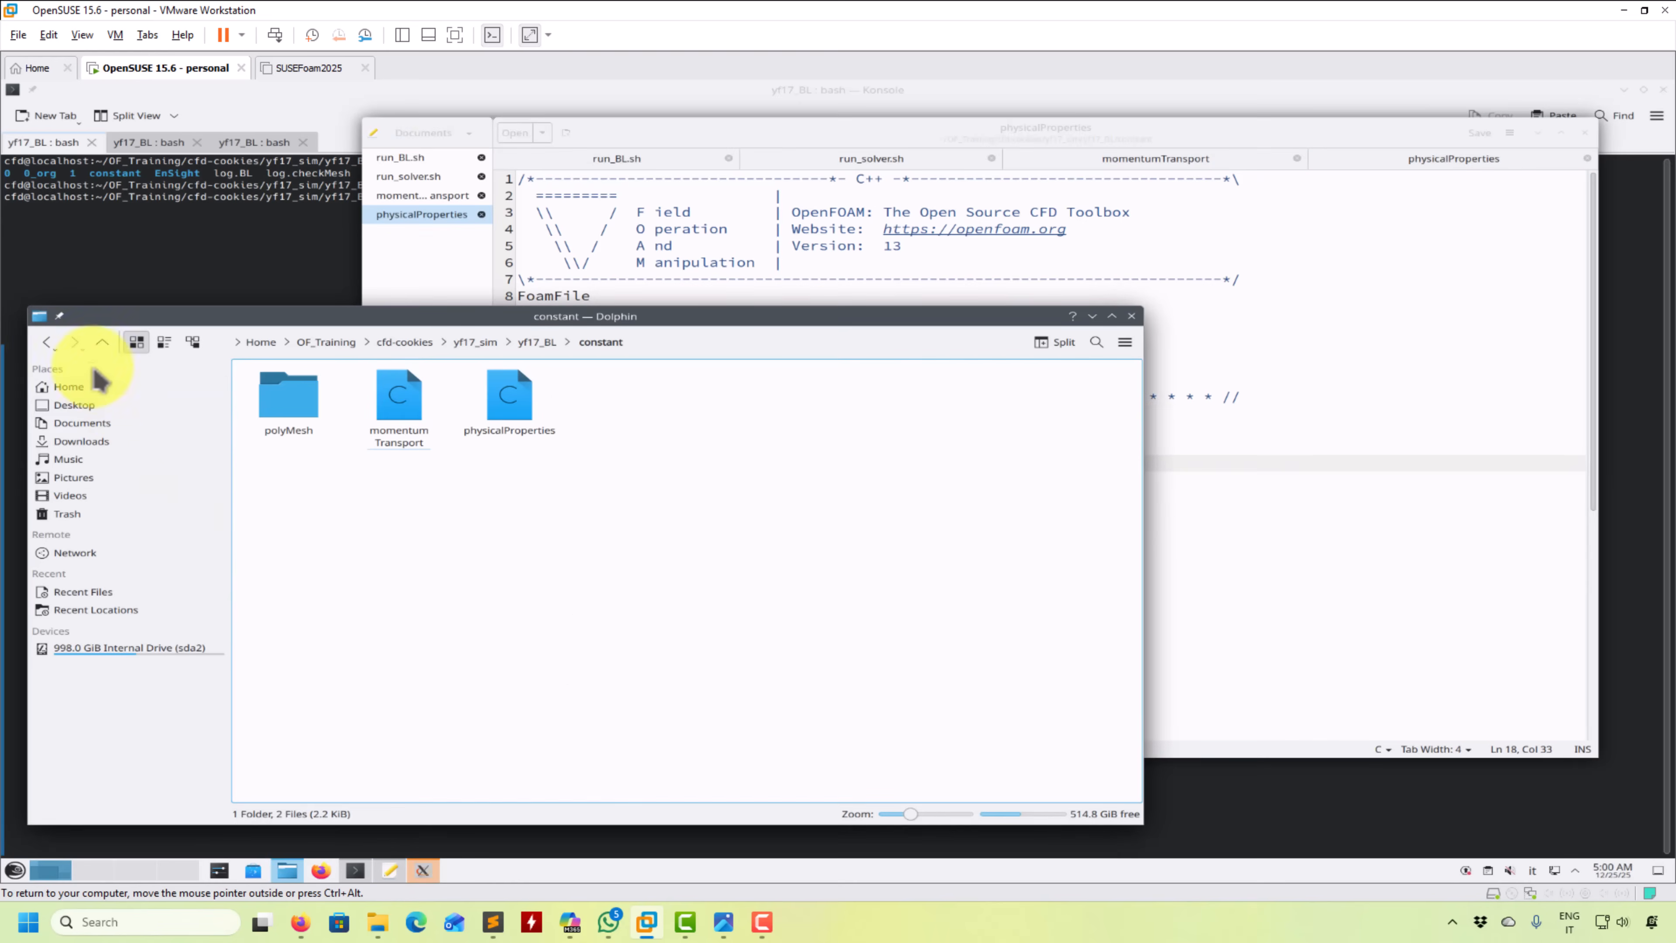
pyautogui.click(102, 341)
pyautogui.click(405, 413)
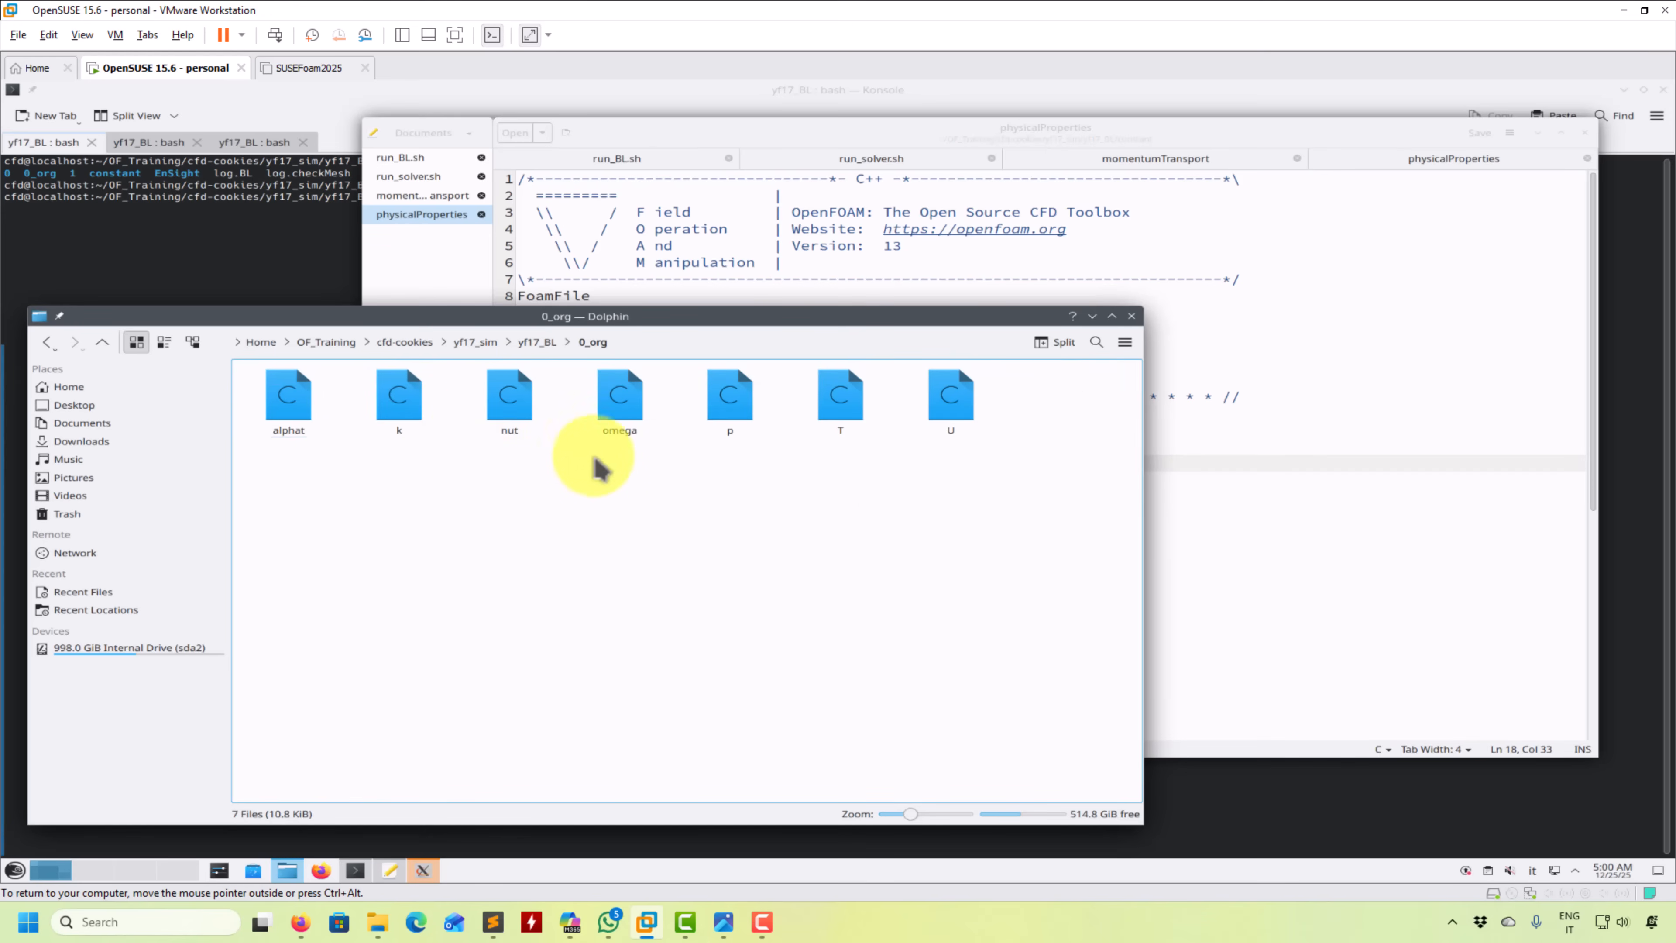
pyautogui.moveTo(631, 464); pyautogui.dragTo(909, 251)
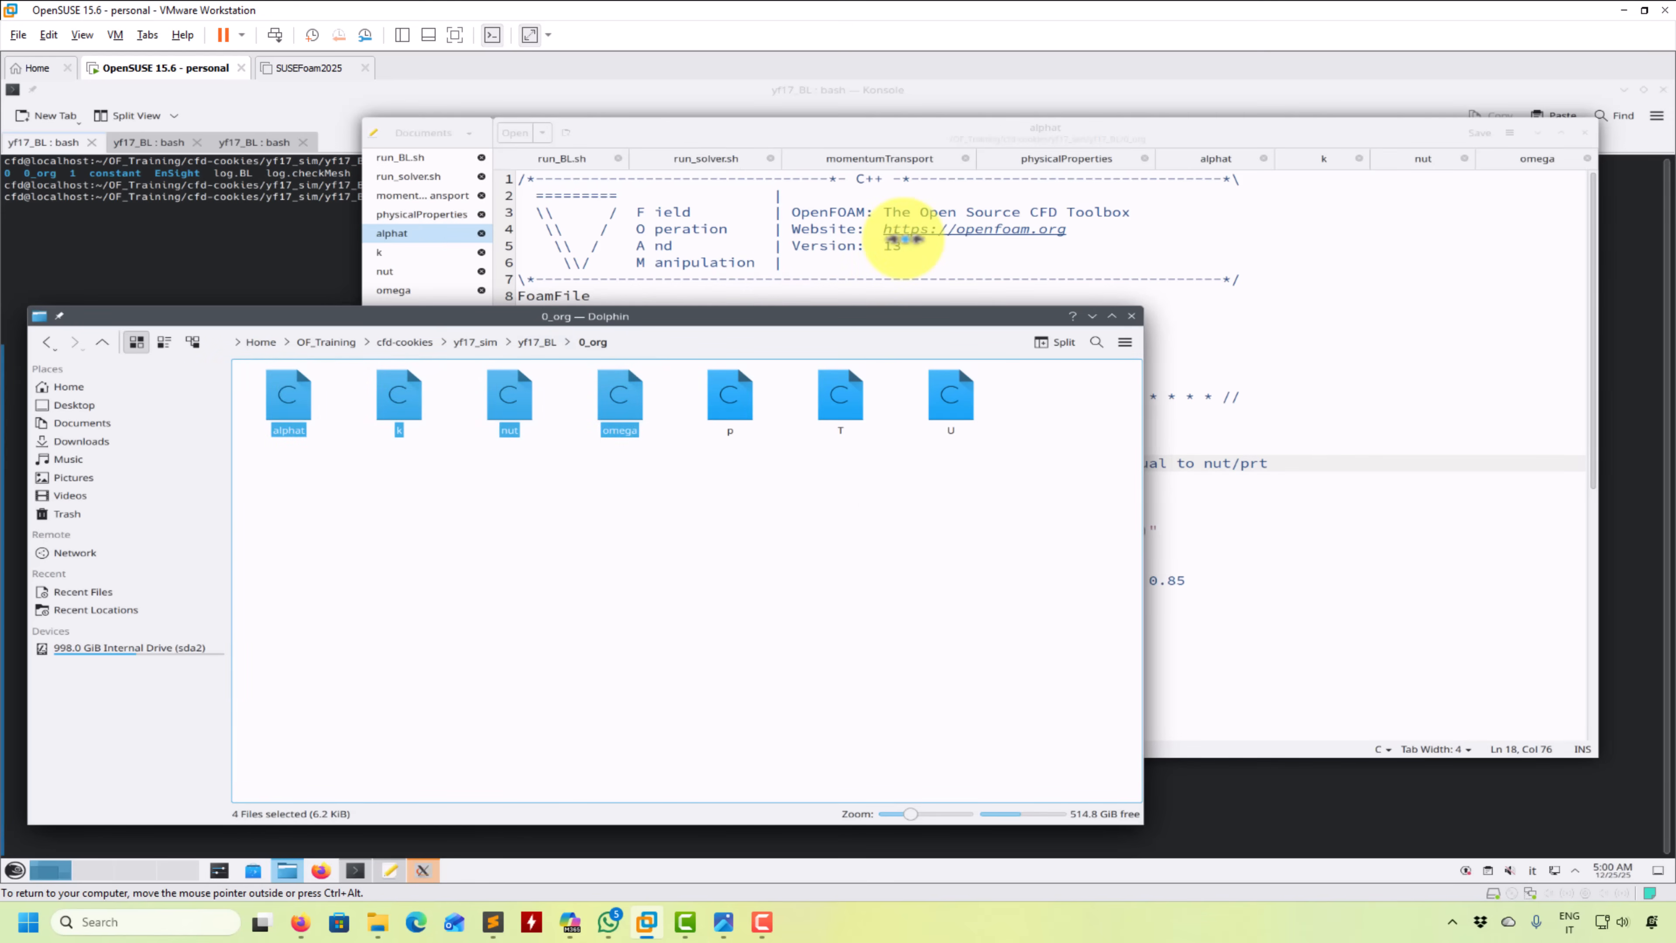
pyautogui.click(1214, 230)
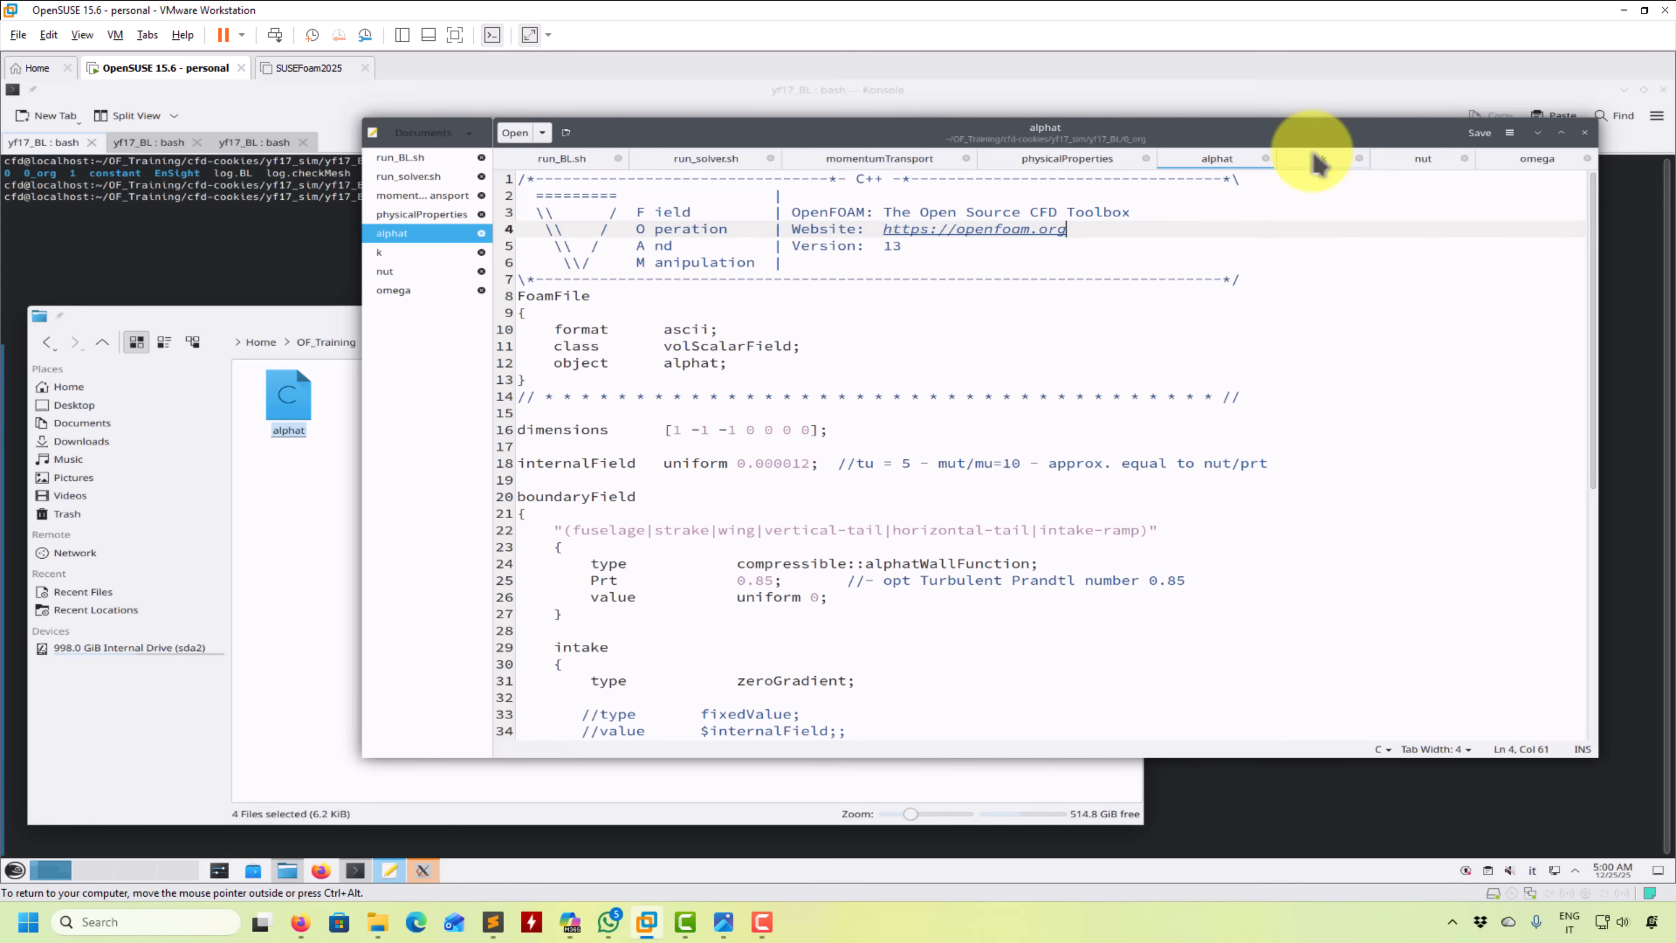
# - Examine the internal field and boundary conditions in the k file
pyautogui.click(1330, 165)
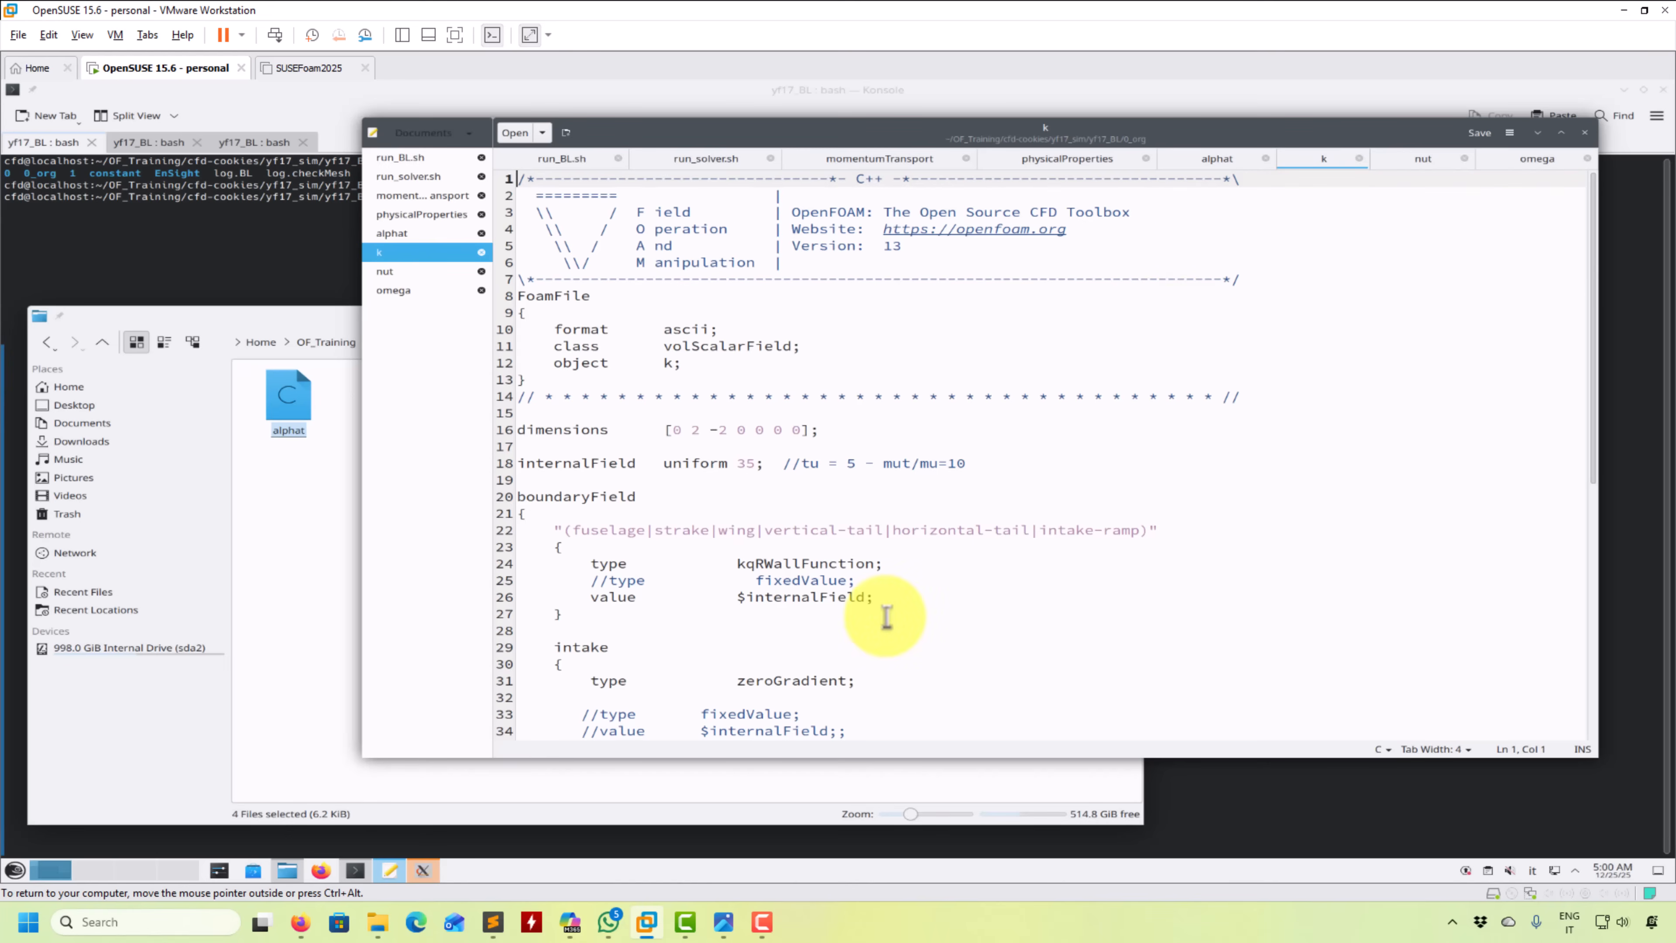
pyautogui.scroll(-6, 888, 606)
pyautogui.scroll(-4, 887, 606)
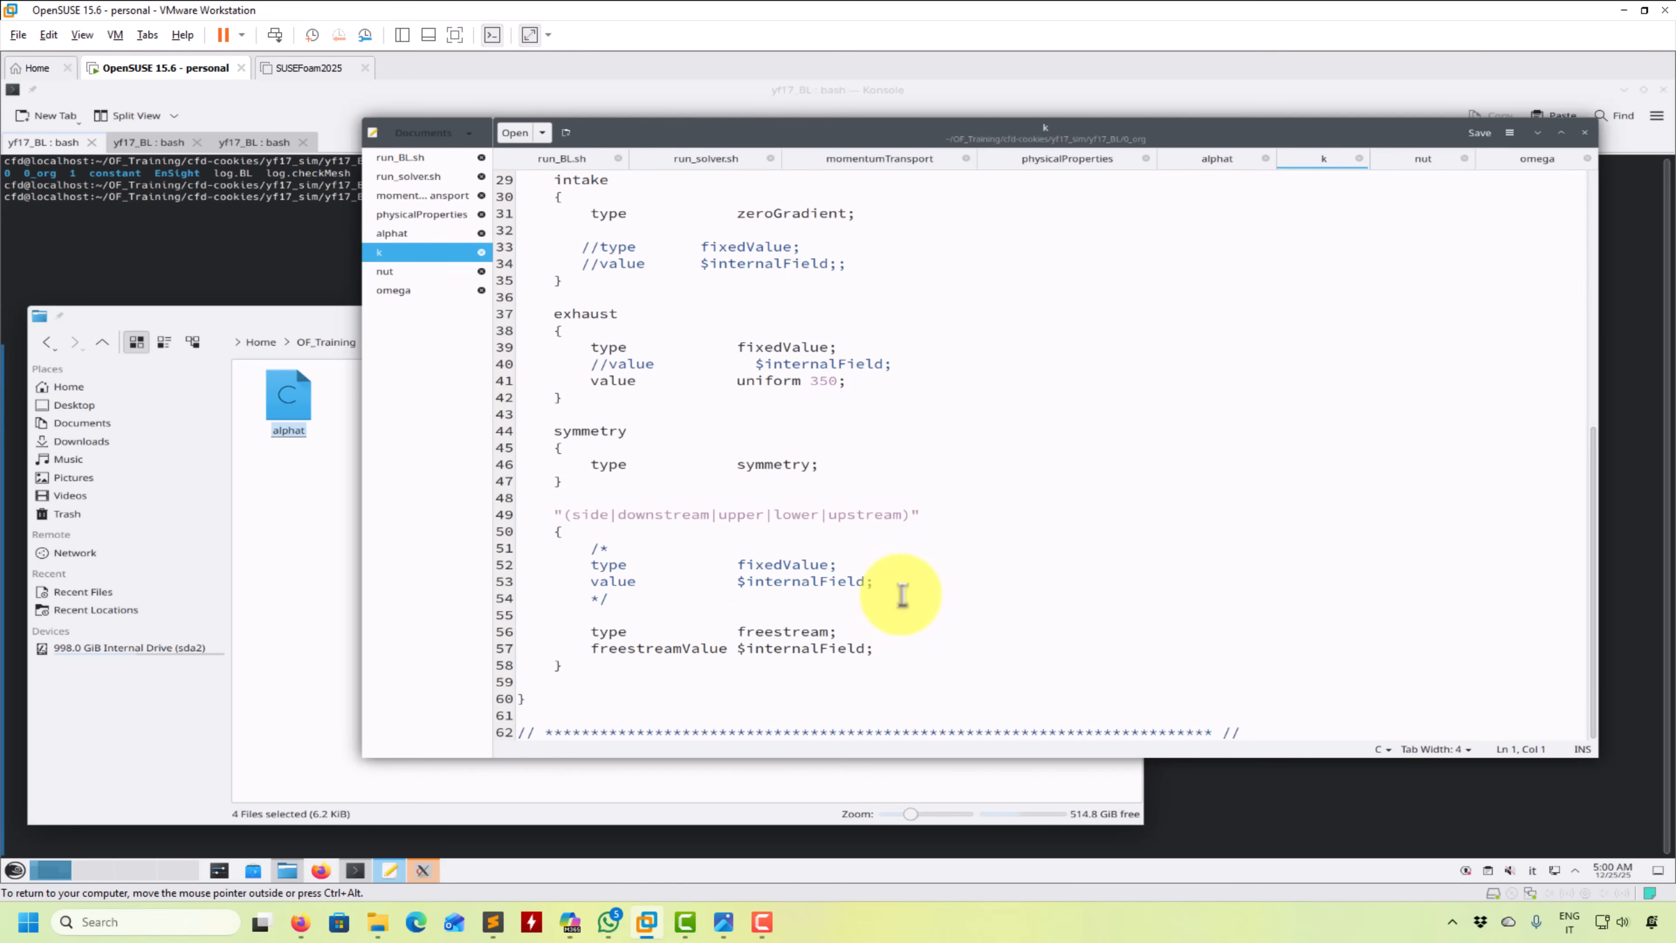
pyautogui.scroll(5, 920, 581)
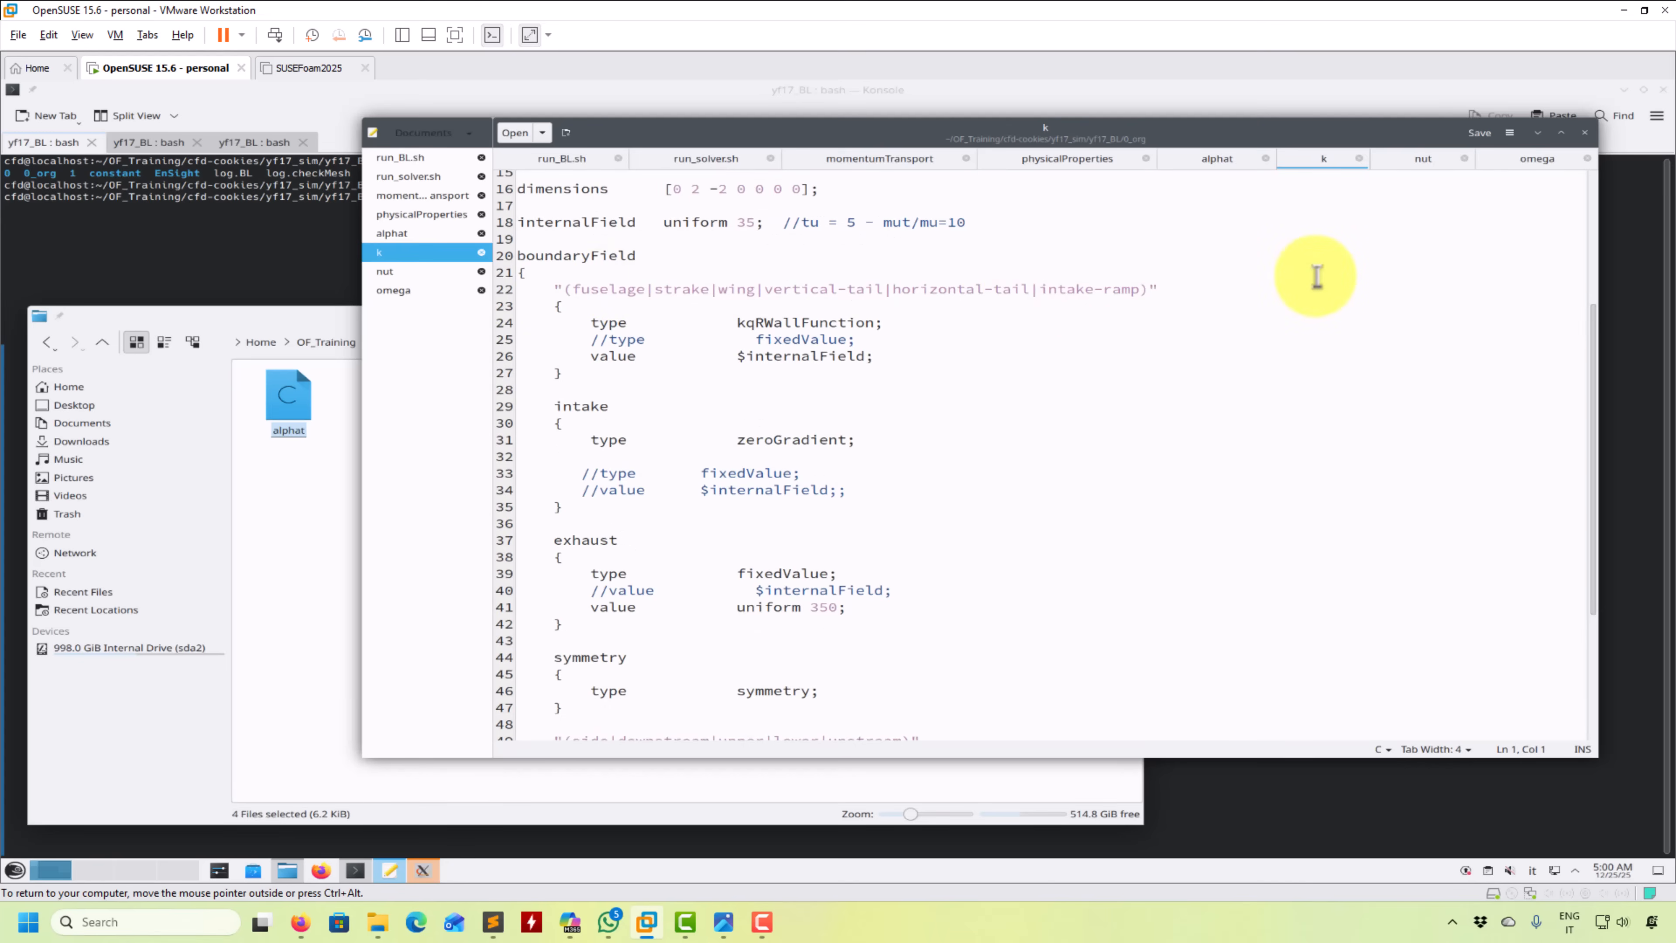
# - Open the boundary file from the case's constant/polyMesh folder in the text editor
pyautogui.click(105, 316)
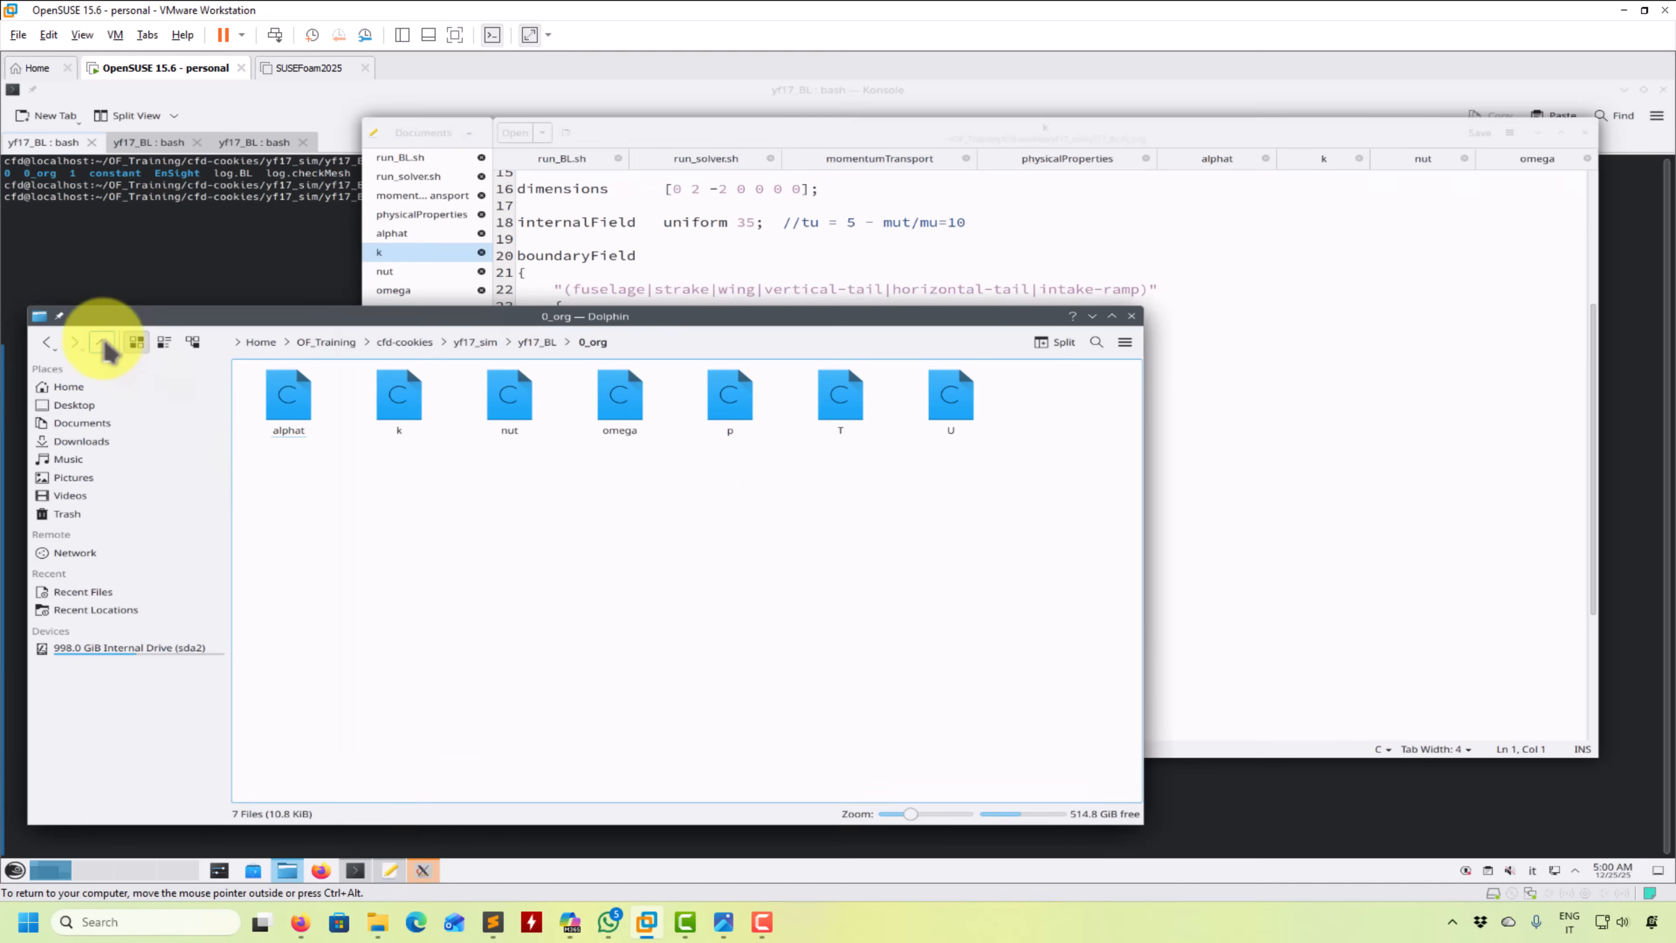
pyautogui.click(103, 341)
pyautogui.click(632, 397)
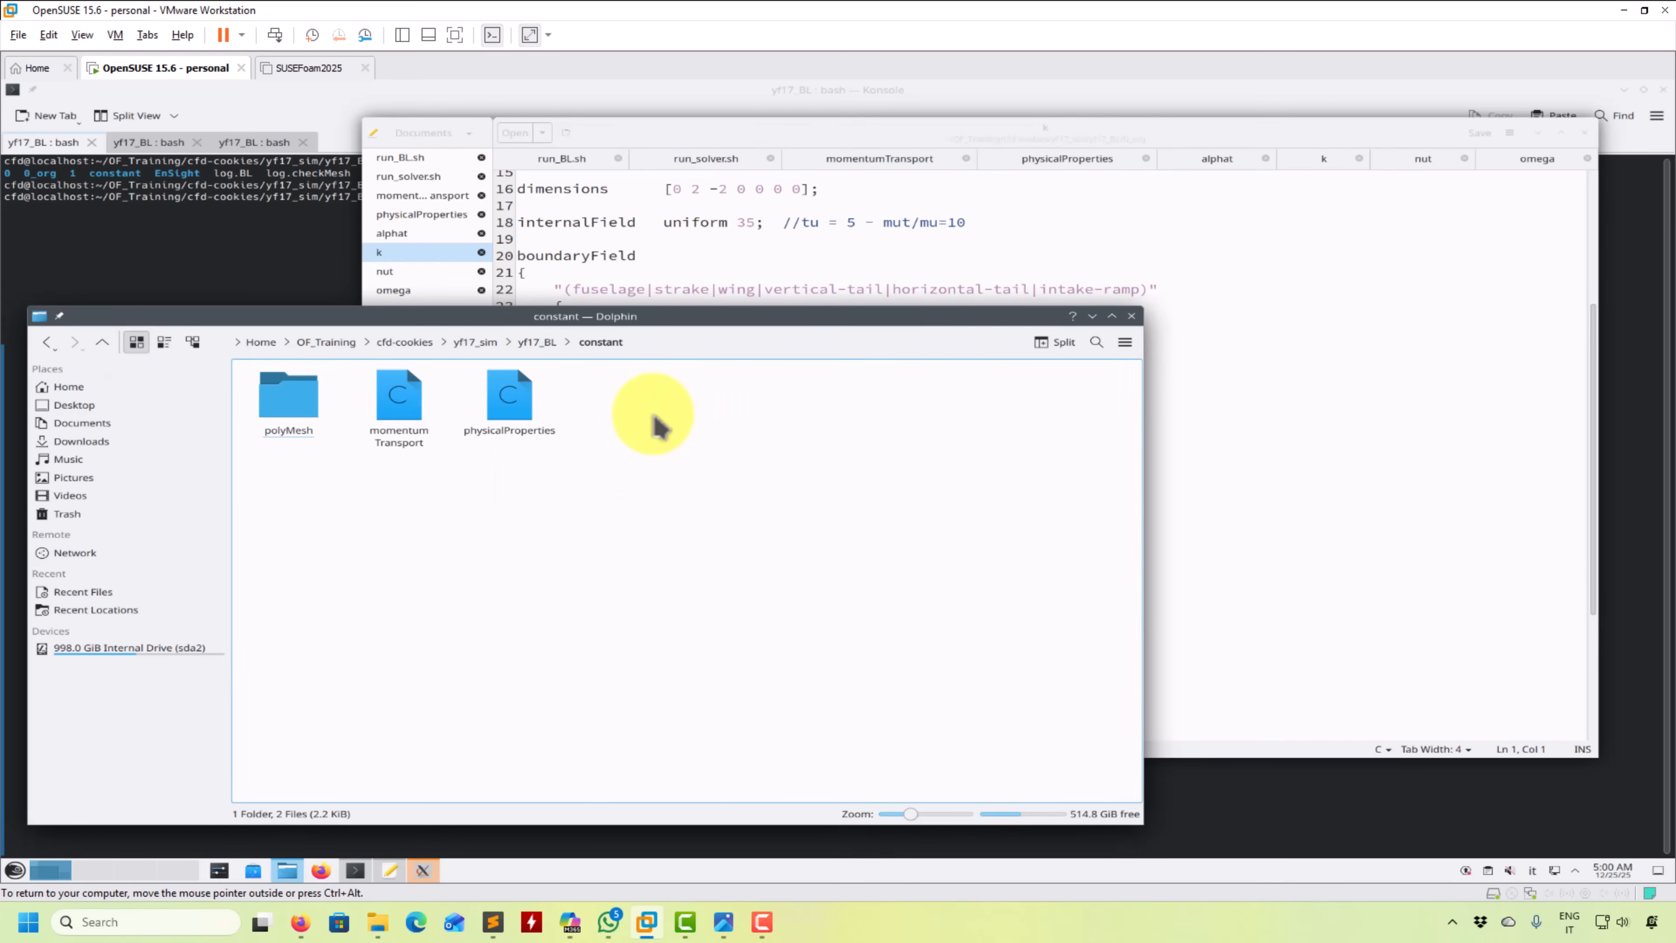
pyautogui.click(277, 415)
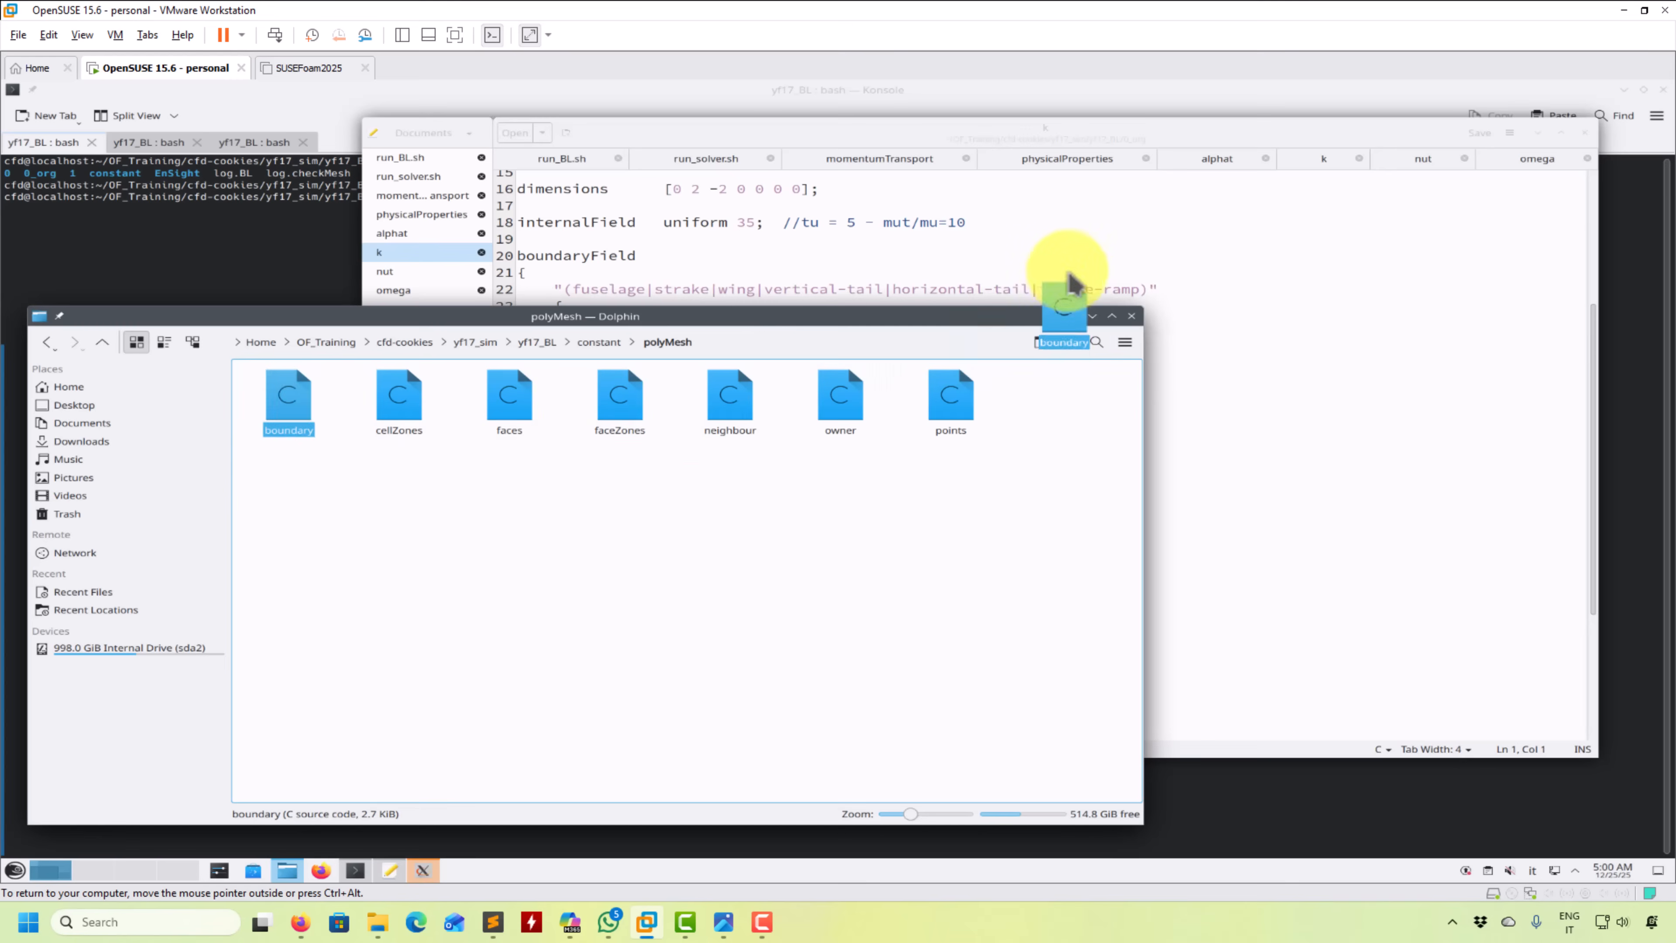
pyautogui.scroll(2, 1086, 254)
pyautogui.press('Return')
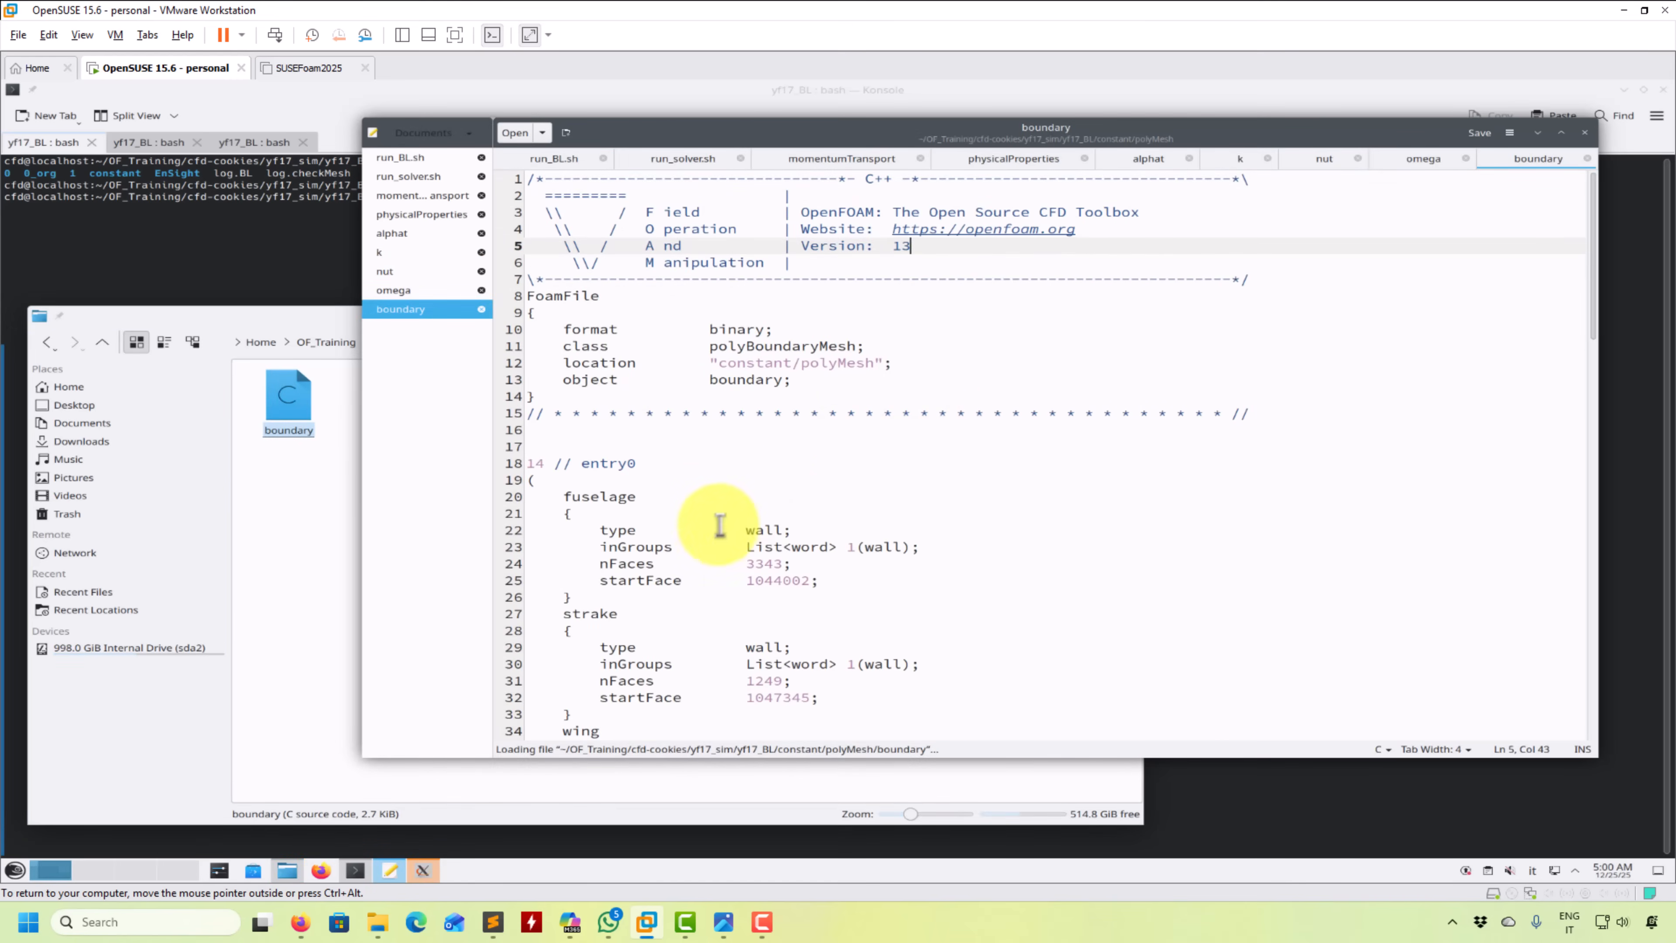
# - Examine the type assigned to each patch in the boundary file, from fuselage to upstream
pyautogui.scroll(-1, 719, 520)
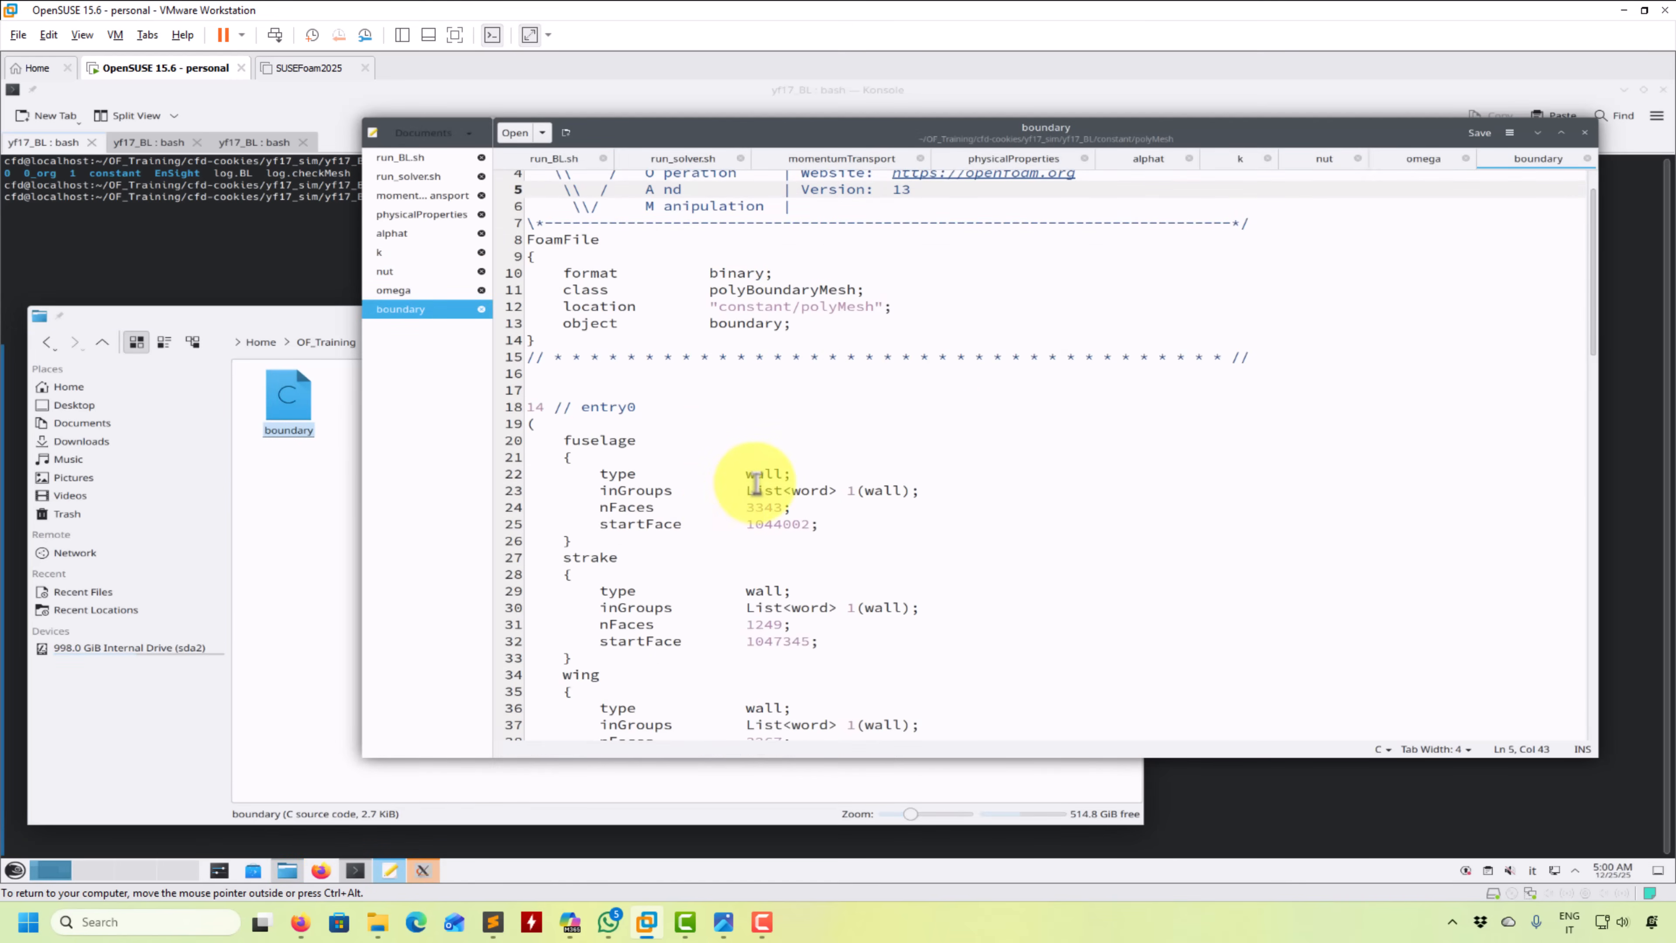
pyautogui.doubleClick(764, 489)
pyautogui.doubleClick(762, 473)
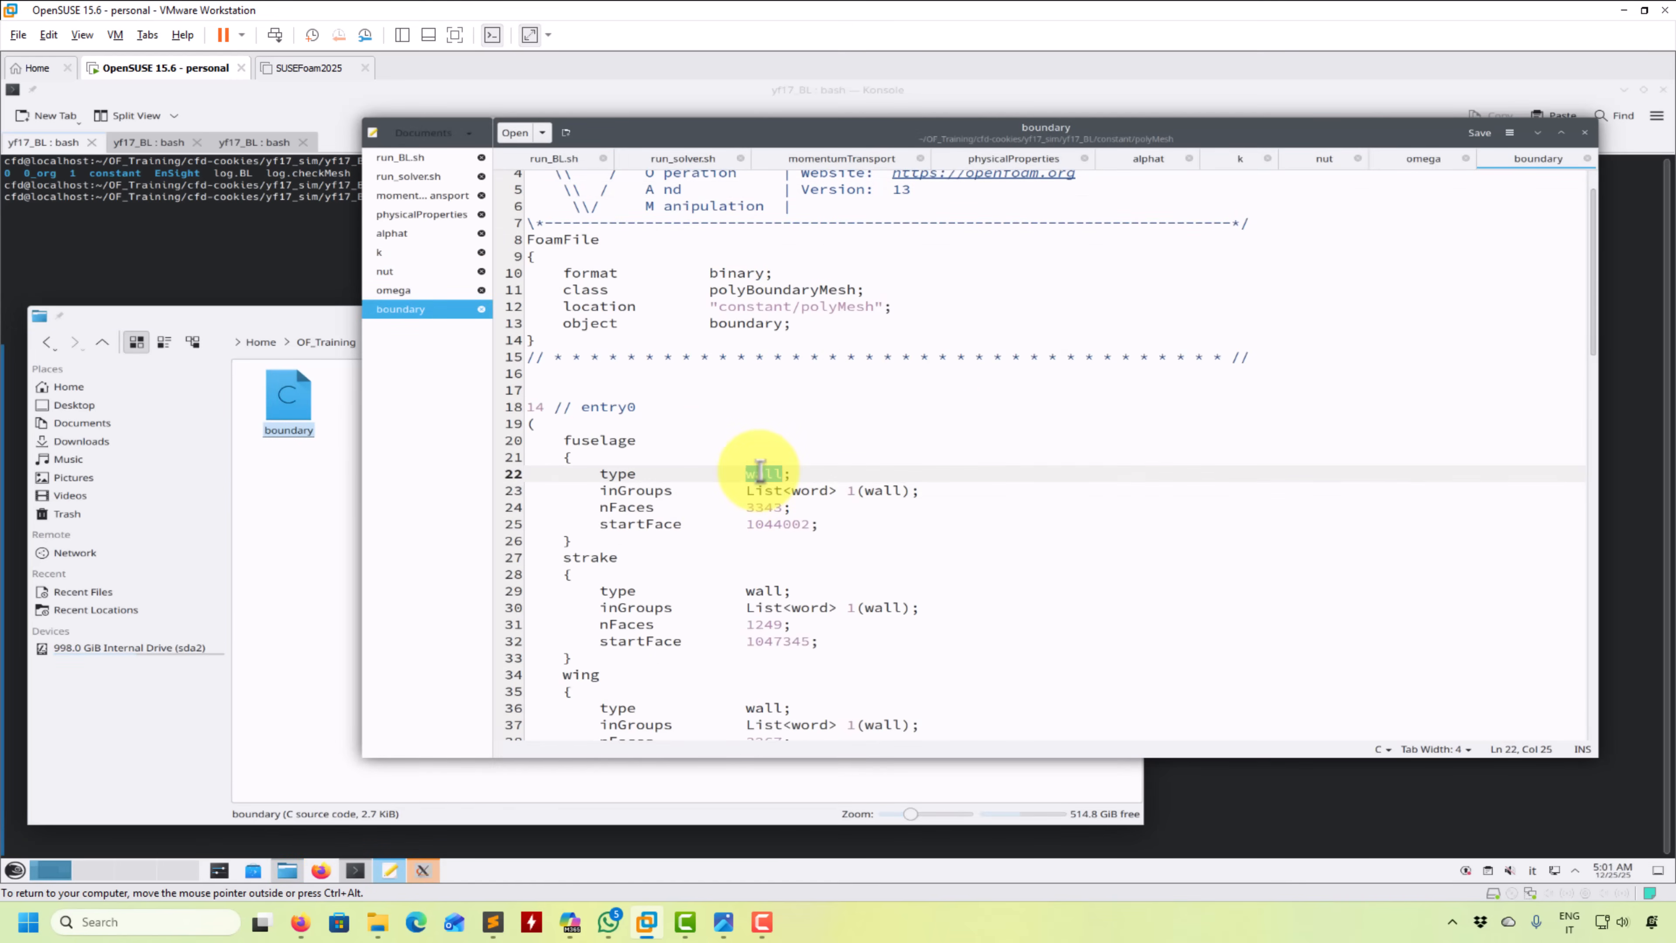
pyautogui.scroll(-10, 759, 488)
pyautogui.scroll(-5, 754, 496)
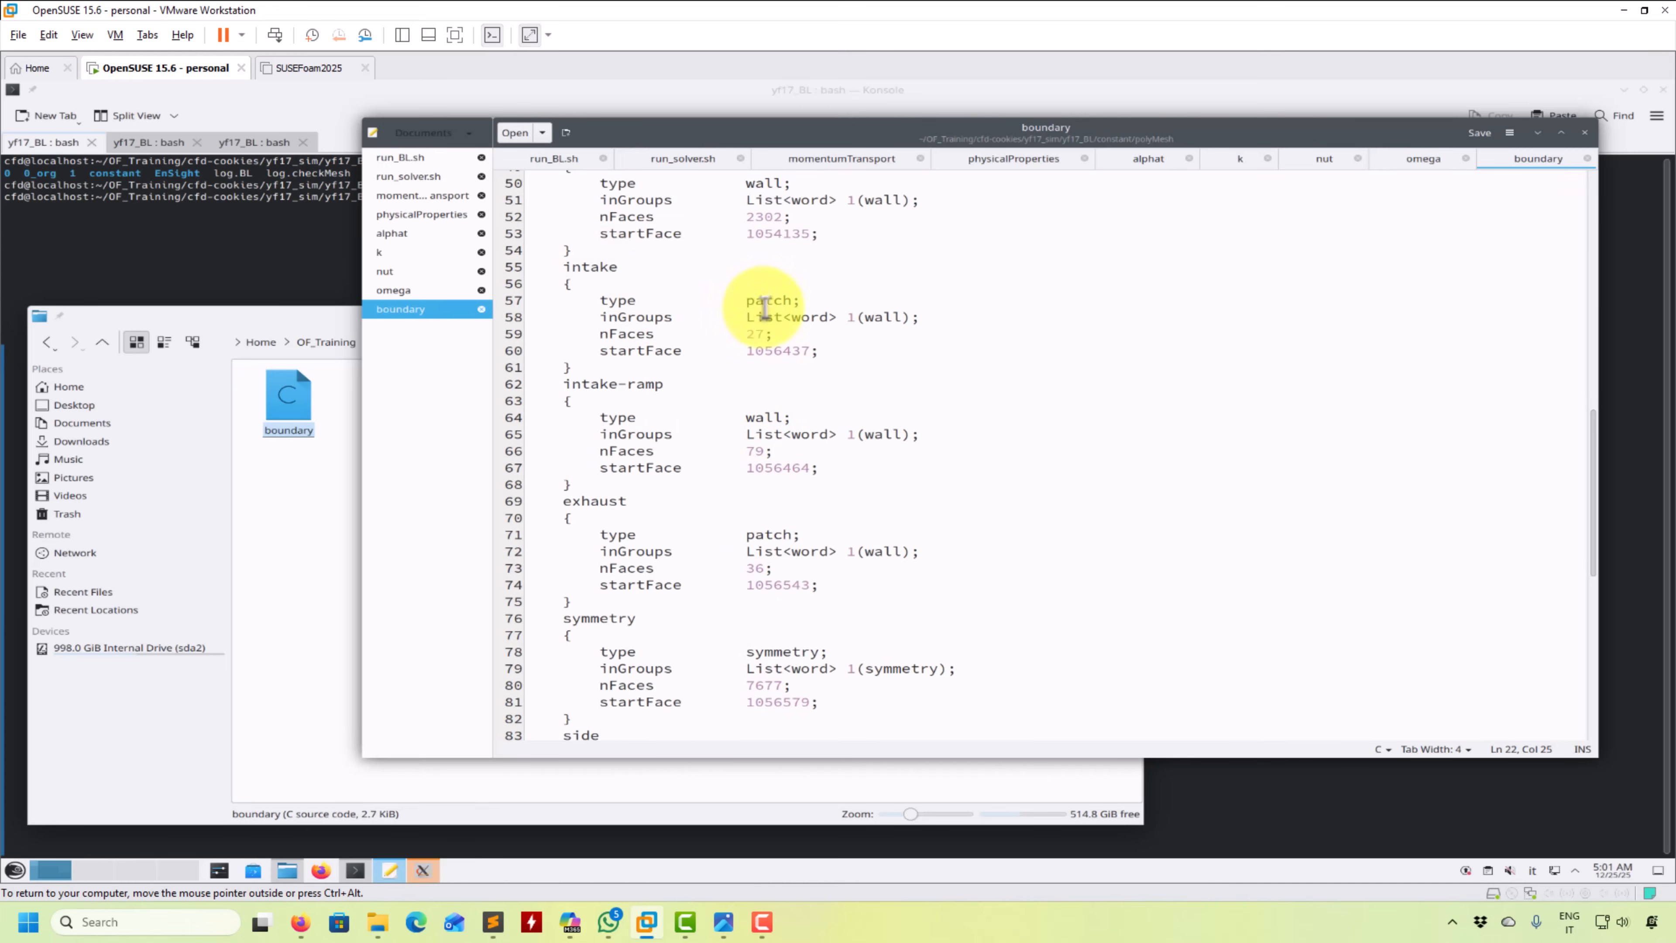
pyautogui.scroll(2, 764, 310)
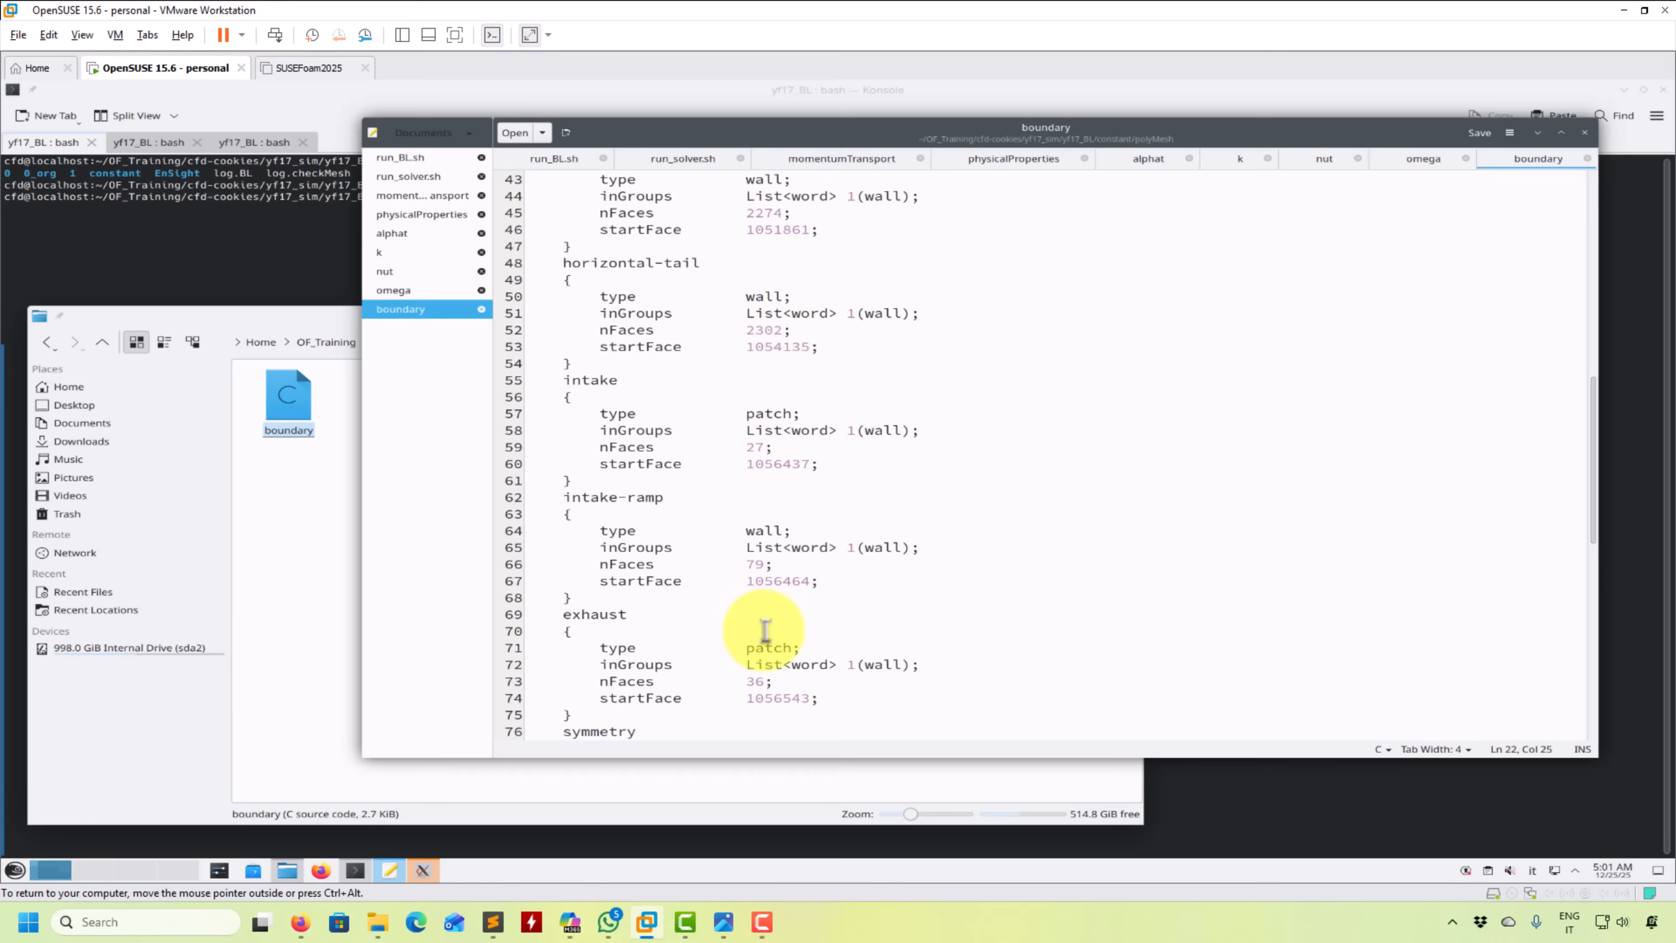
pyautogui.scroll(-9, 802, 571)
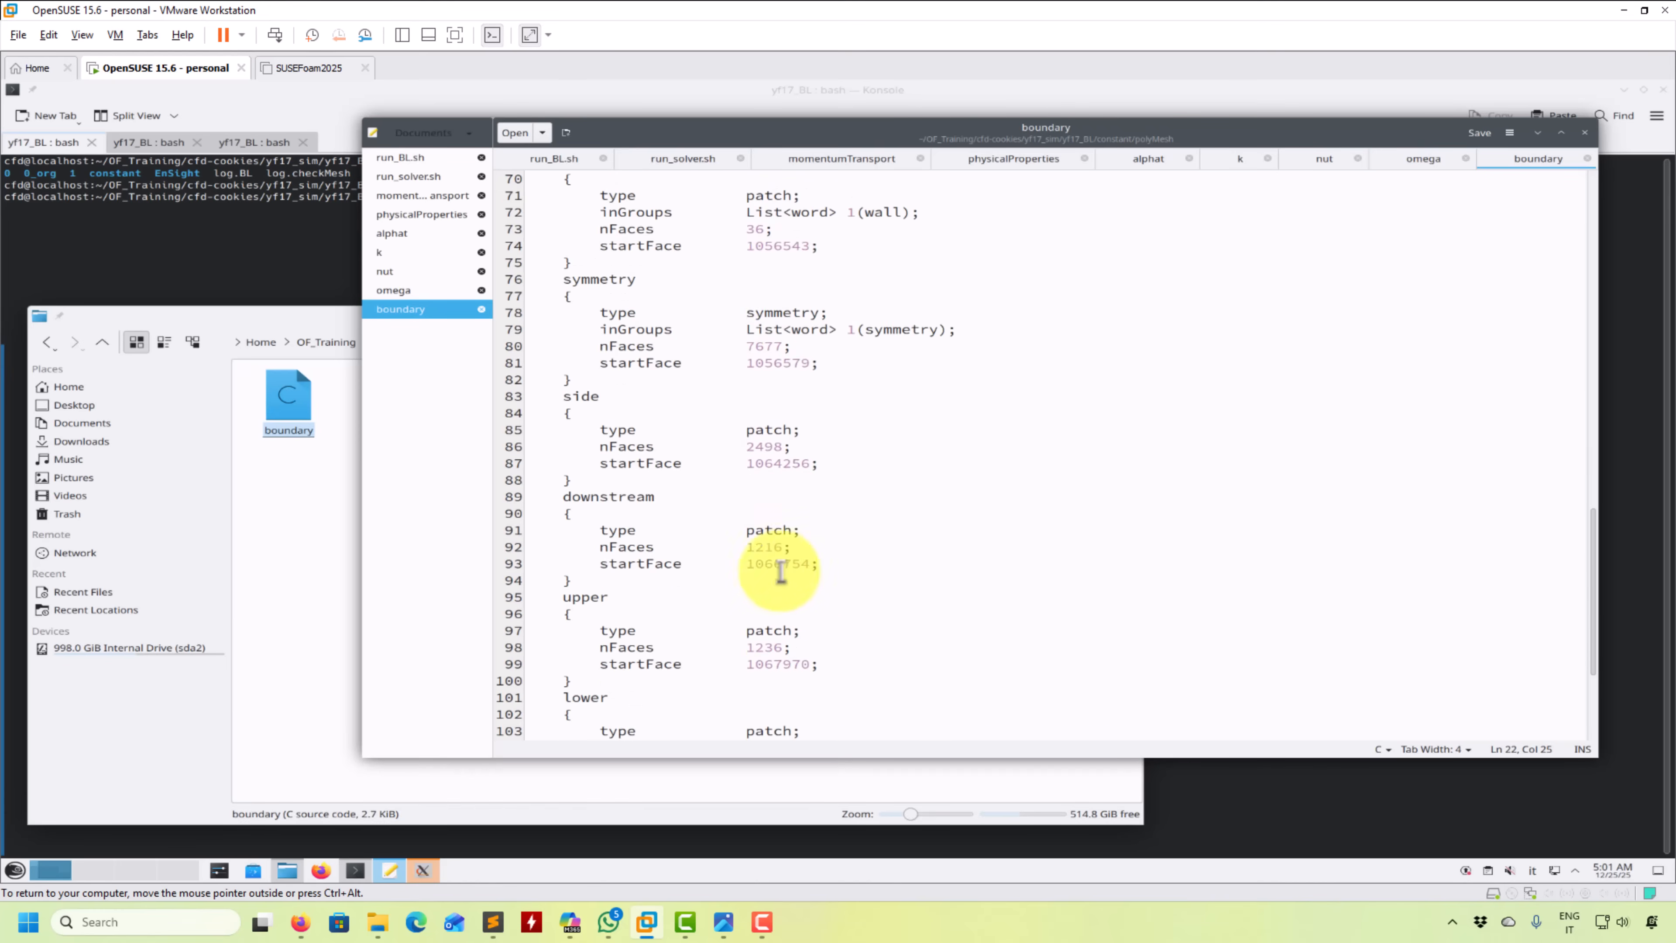
pyautogui.scroll(-4, 794, 573)
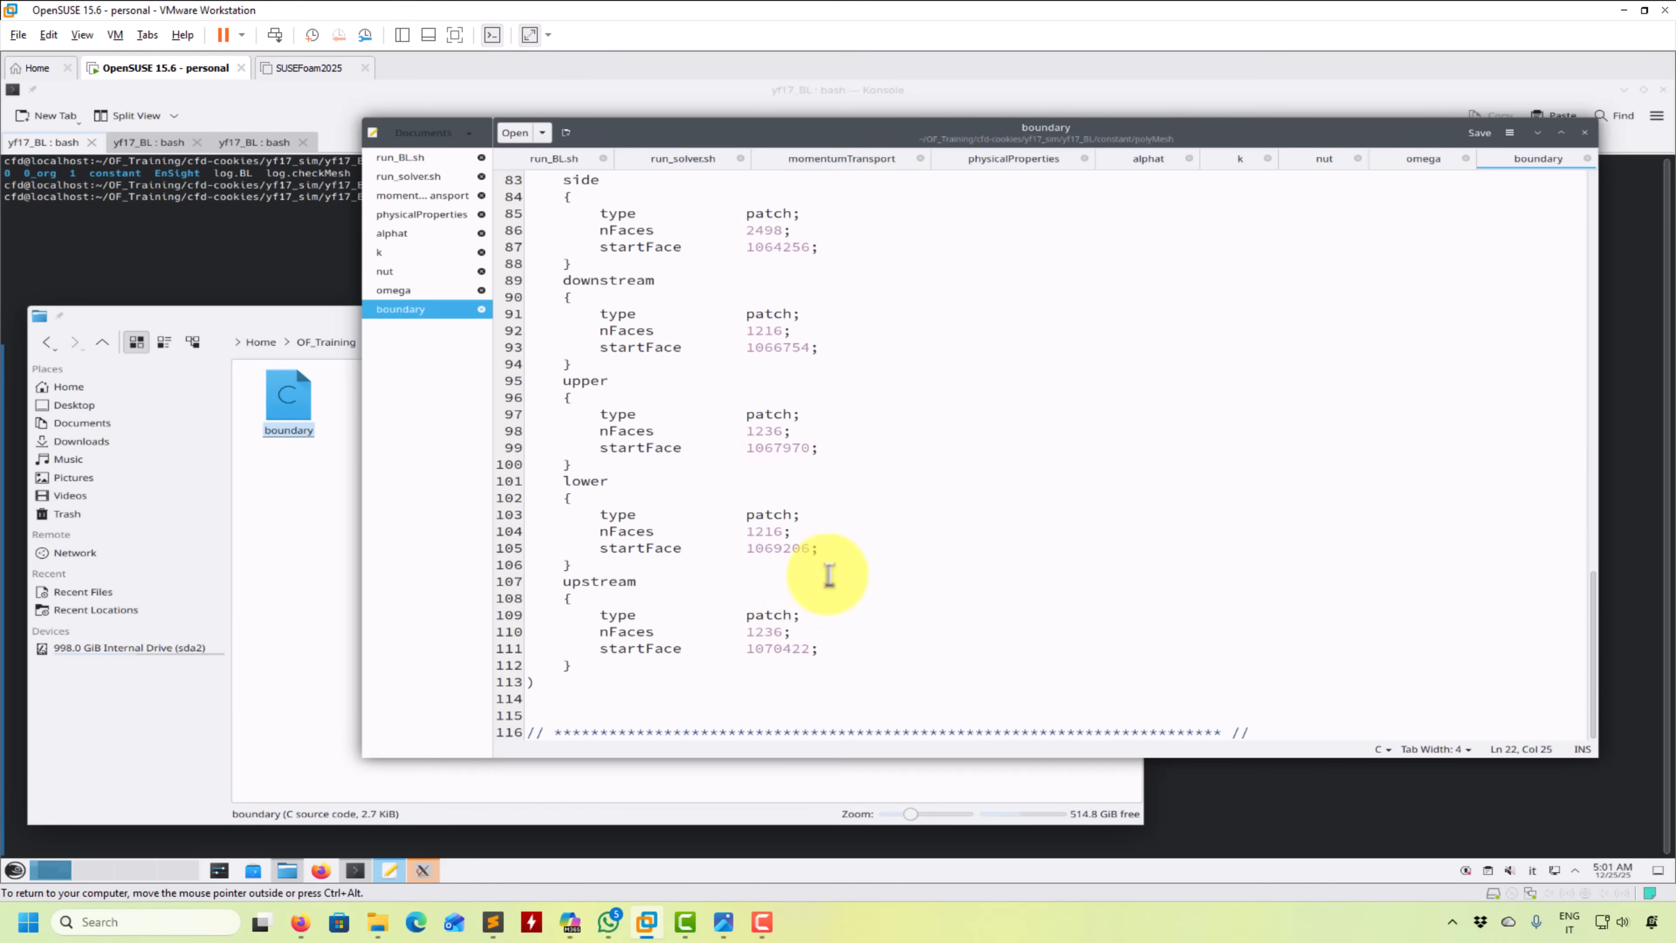
# - Close the boundary file and return the file manager to the yf17_BL folder
pyautogui.click(1587, 158)
pyautogui.click(311, 488)
pyautogui.click(102, 341)
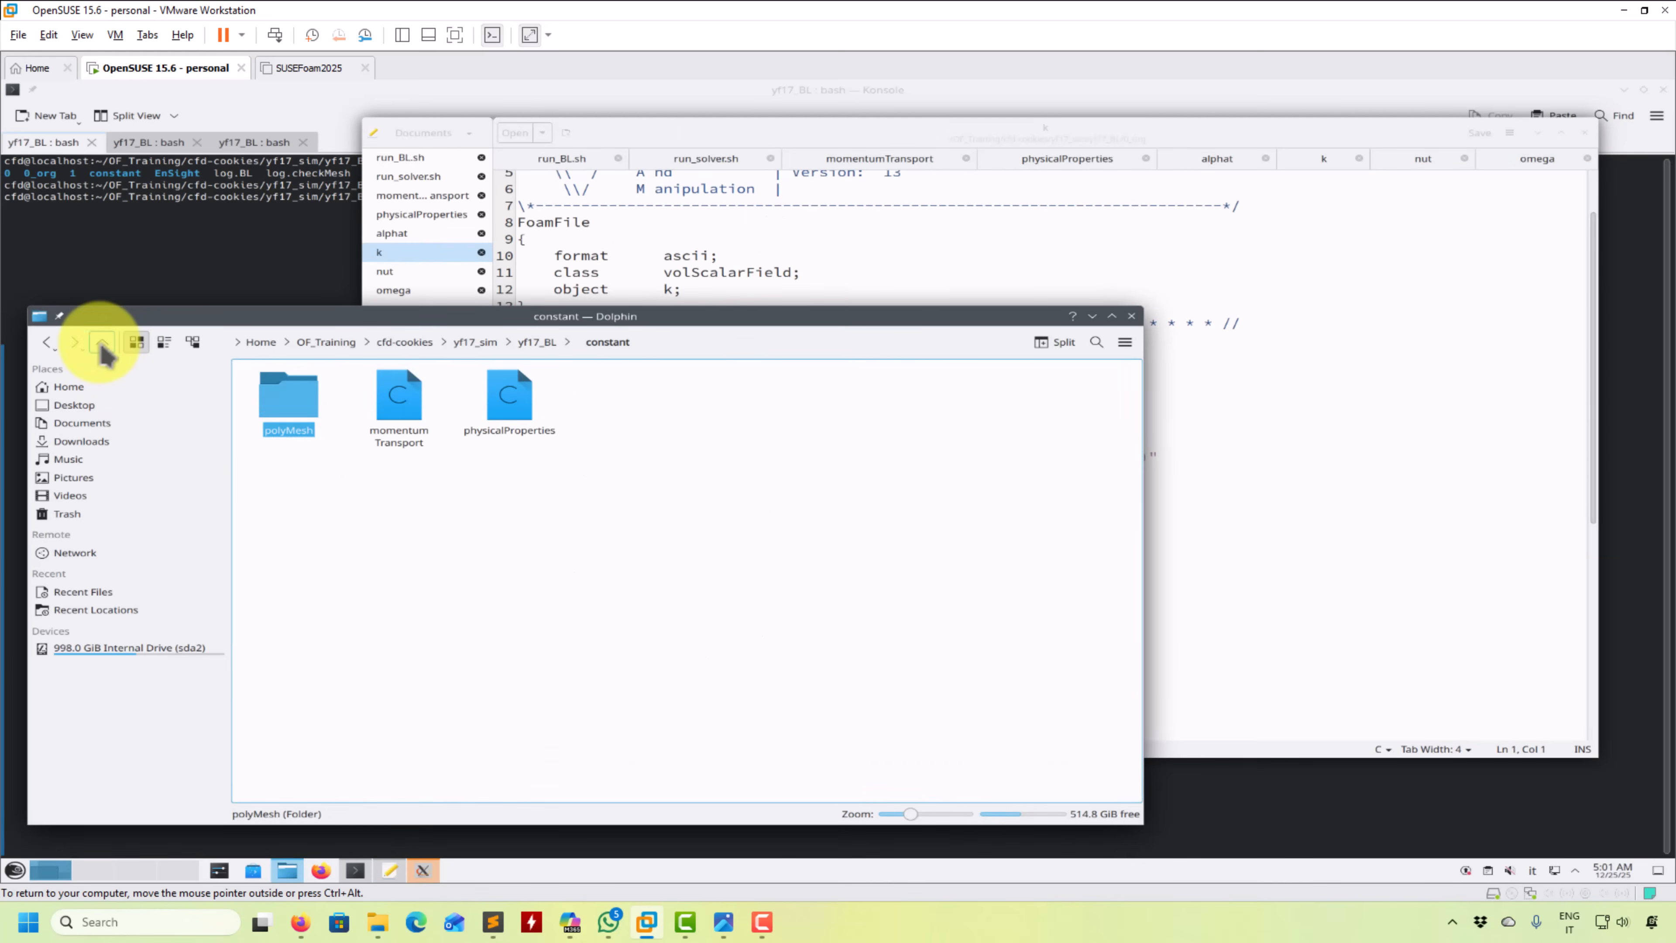
pyautogui.click(102, 341)
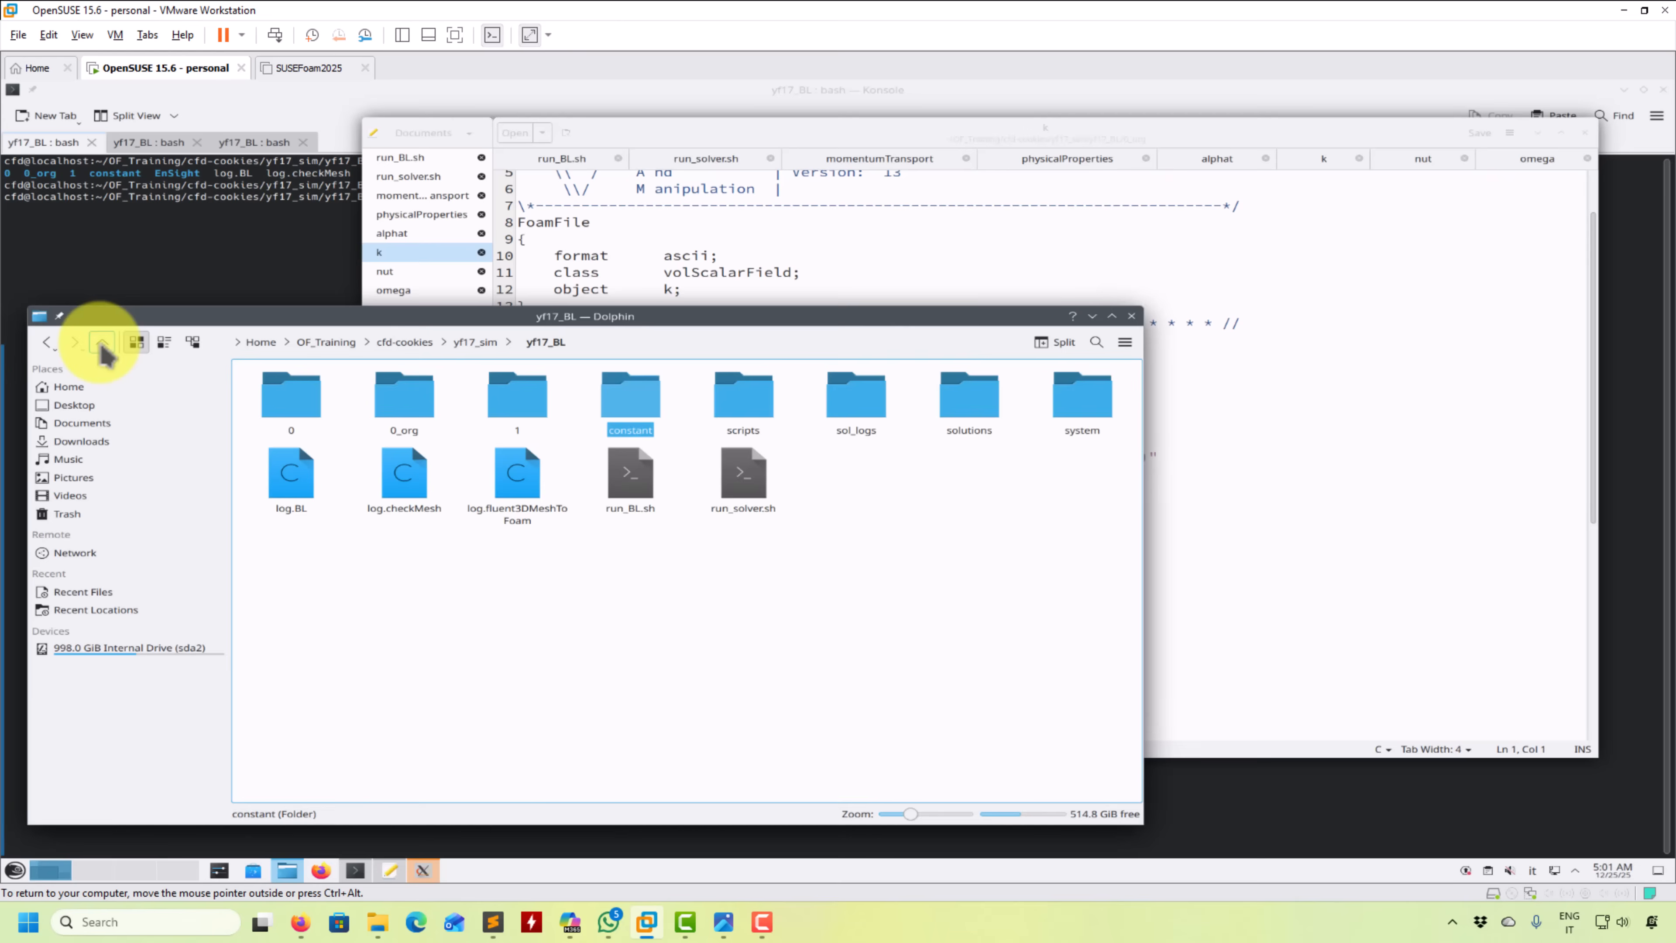
# - Compare the wall functions applied to the aircraft surfaces in the k, nut, omega and alphat files
pyautogui.click(1389, 205)
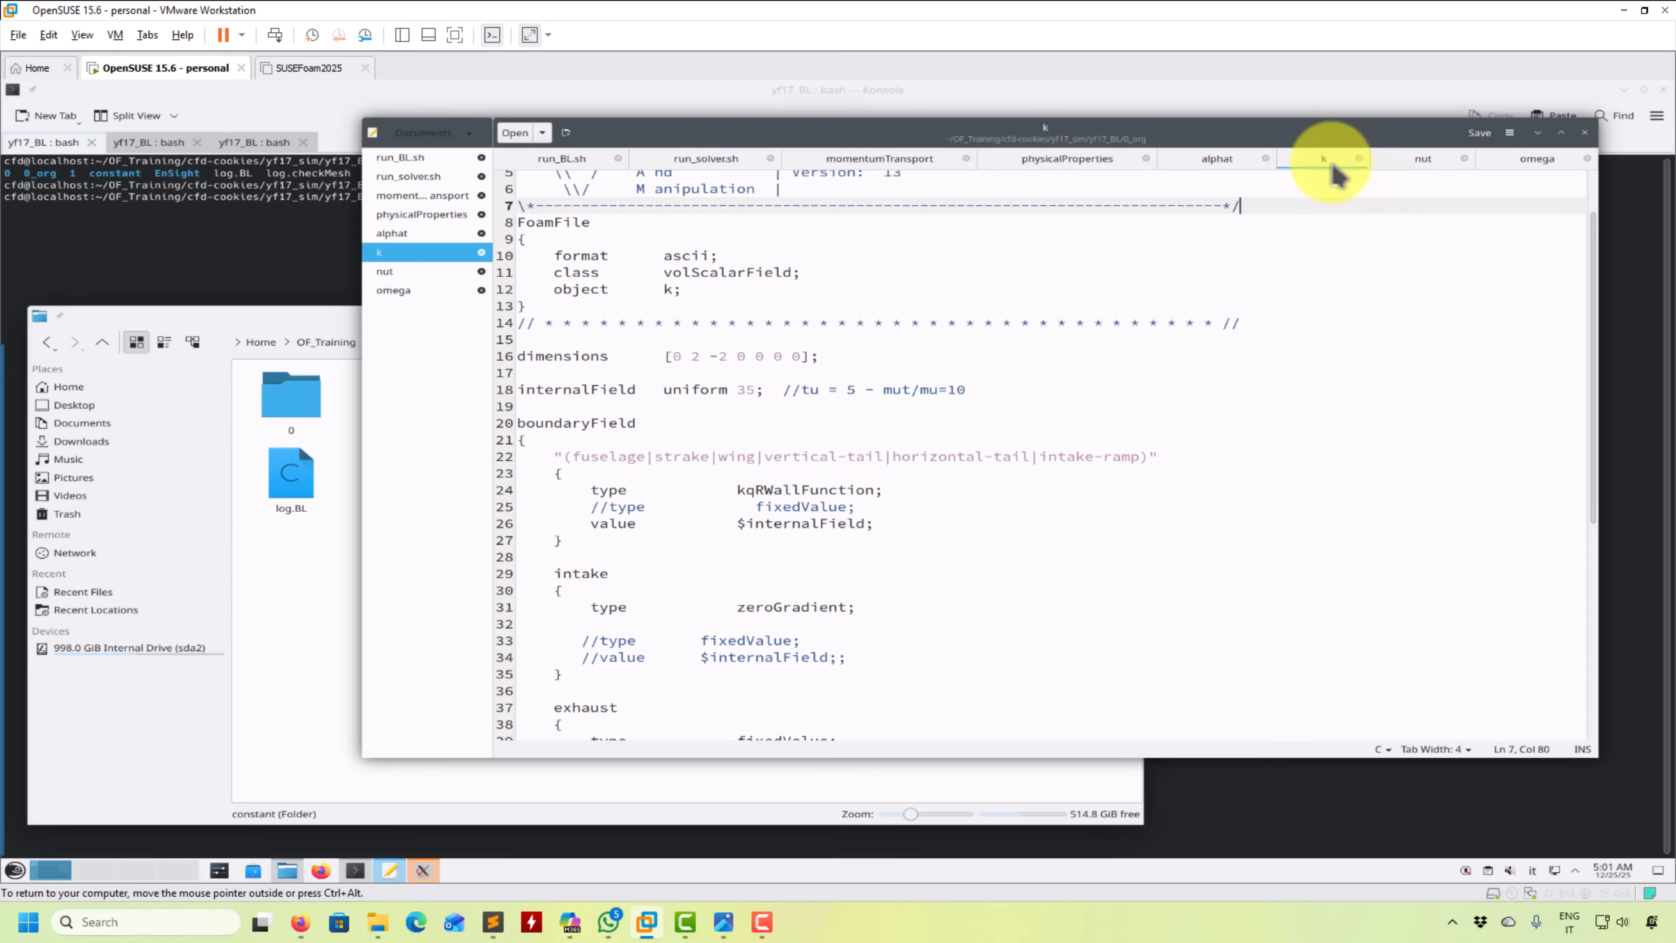
pyautogui.doubleClick(808, 489)
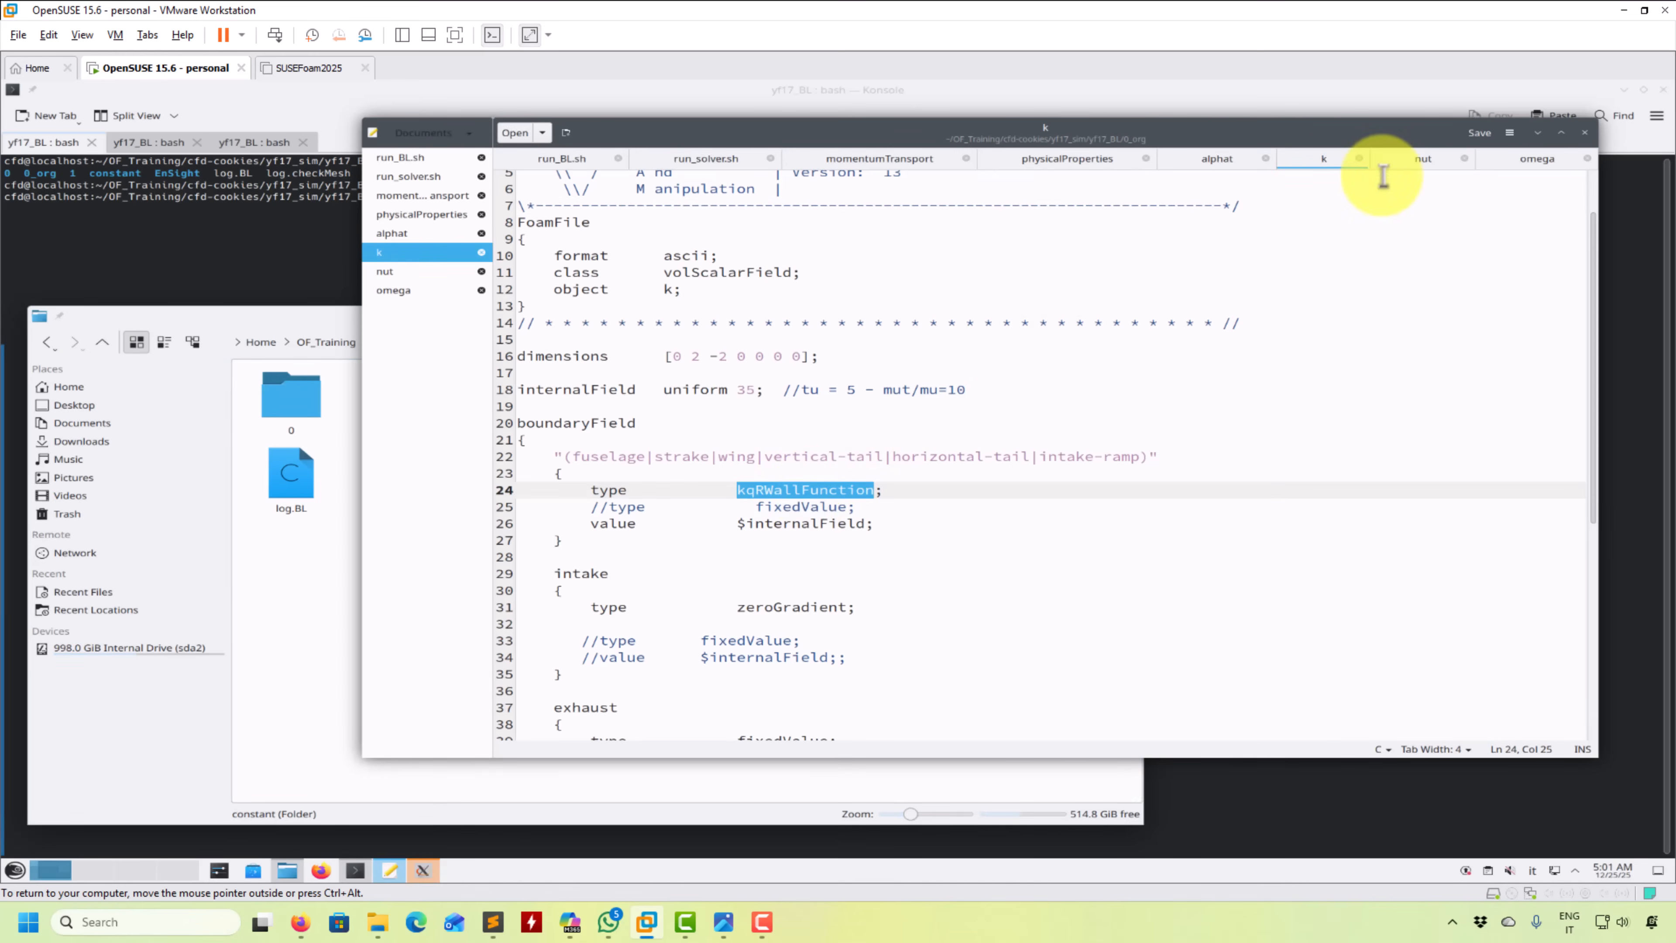
pyautogui.click(1420, 165)
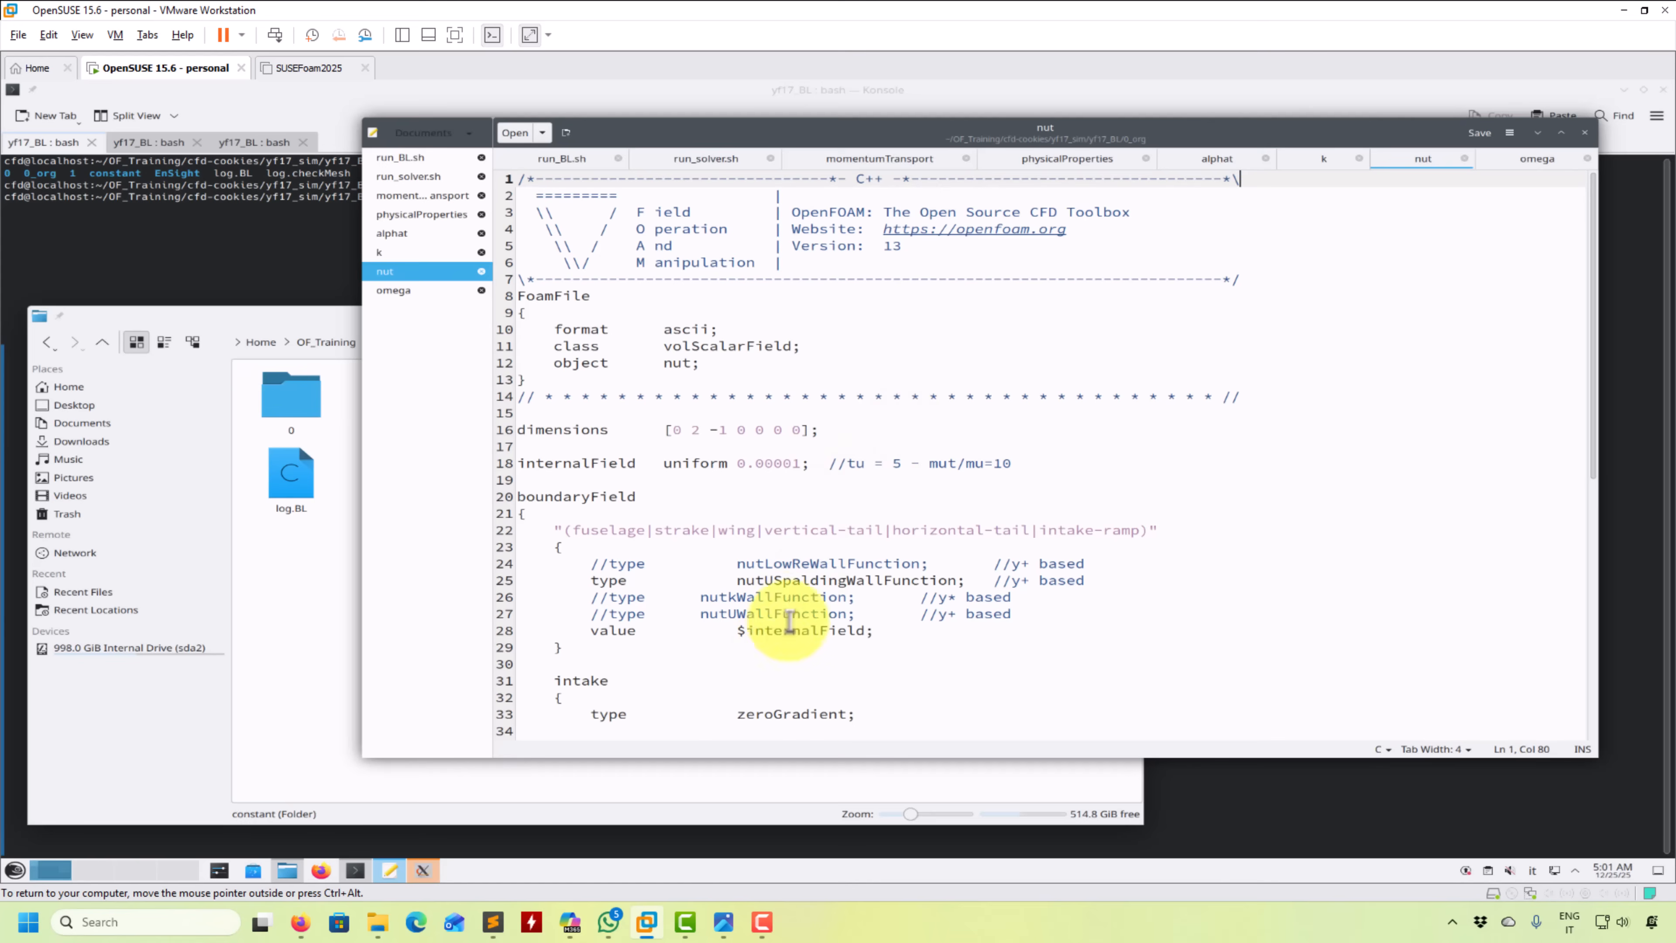
pyautogui.doubleClick(818, 562)
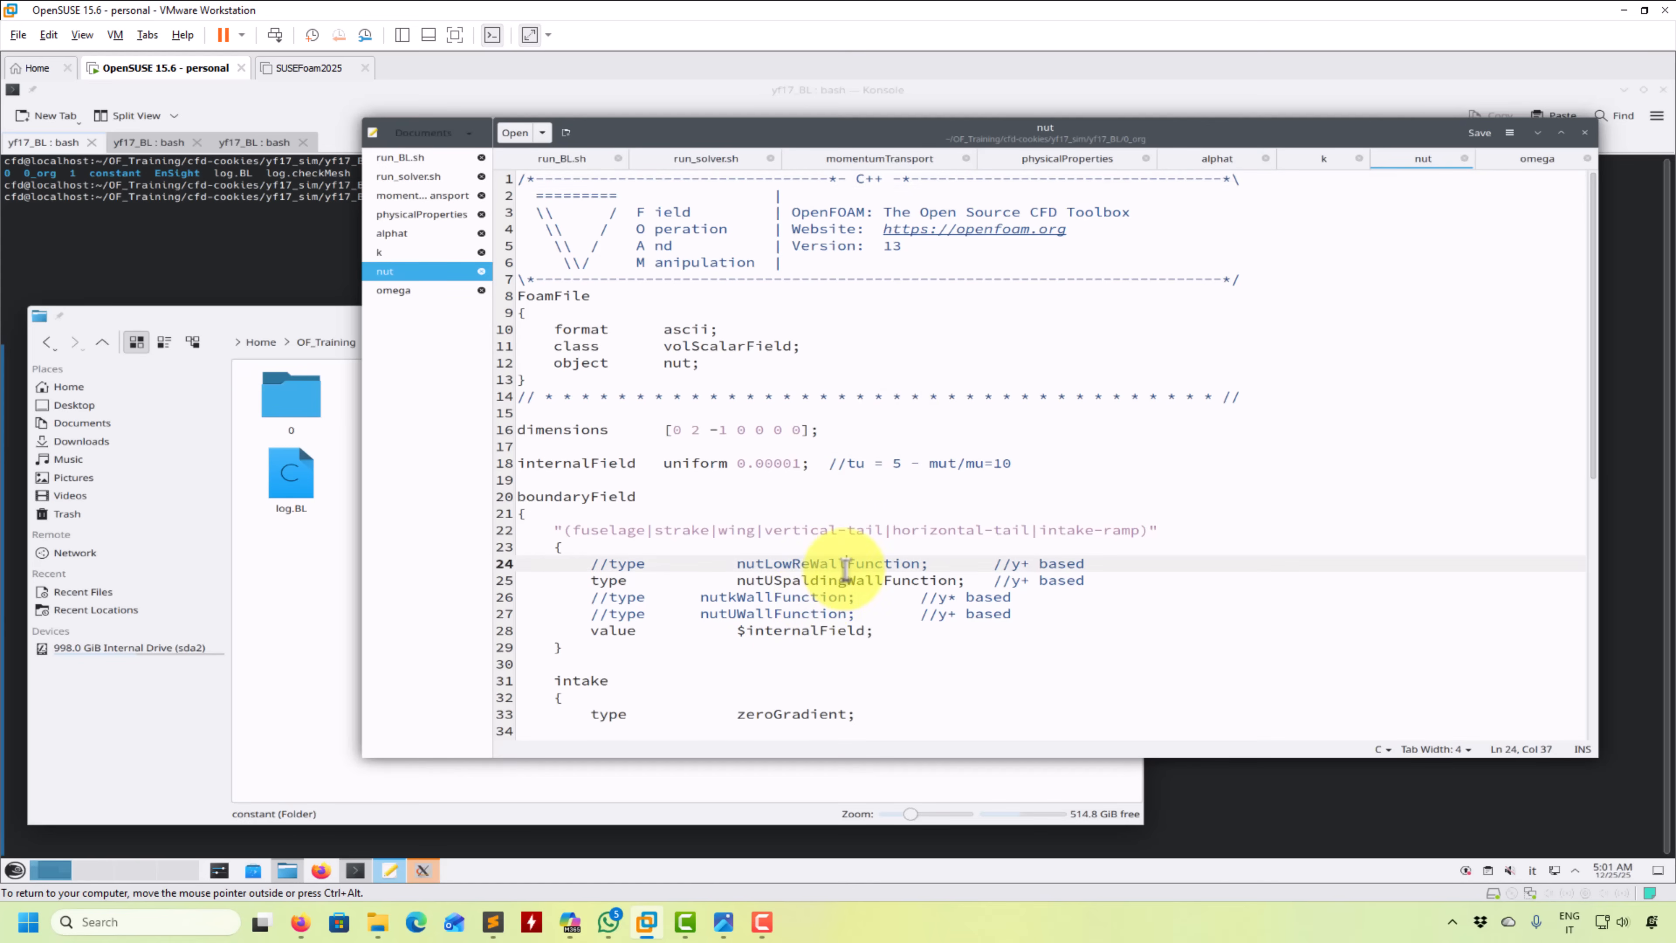
pyautogui.click(1534, 165)
pyautogui.doubleClick(880, 562)
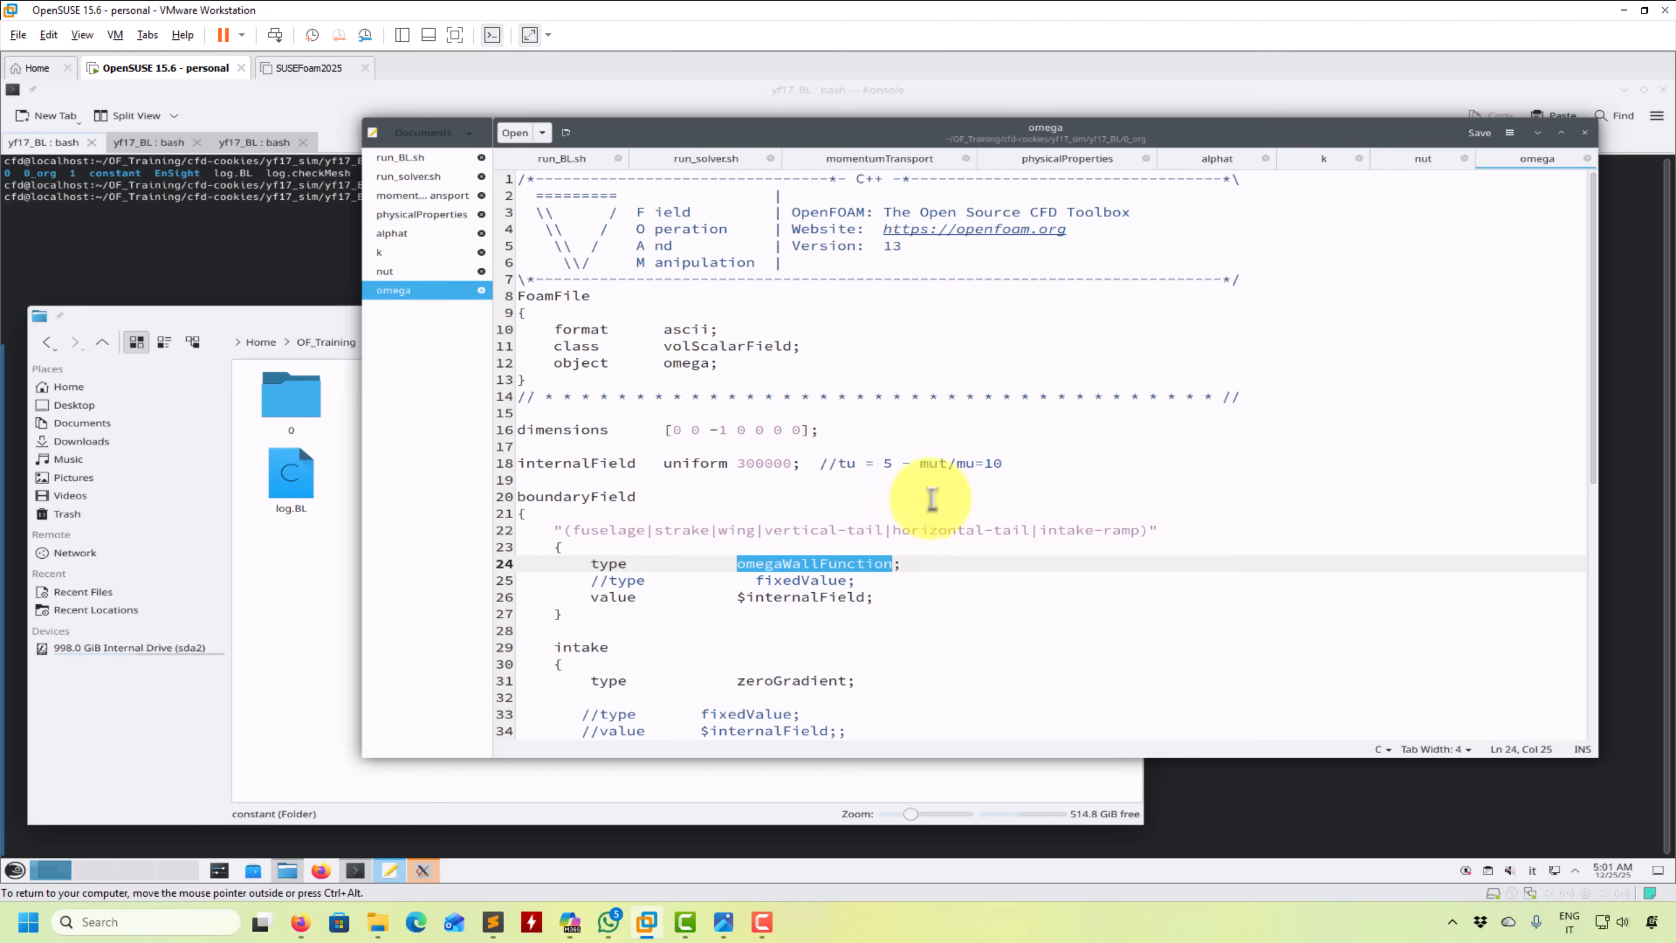
pyautogui.click(1219, 163)
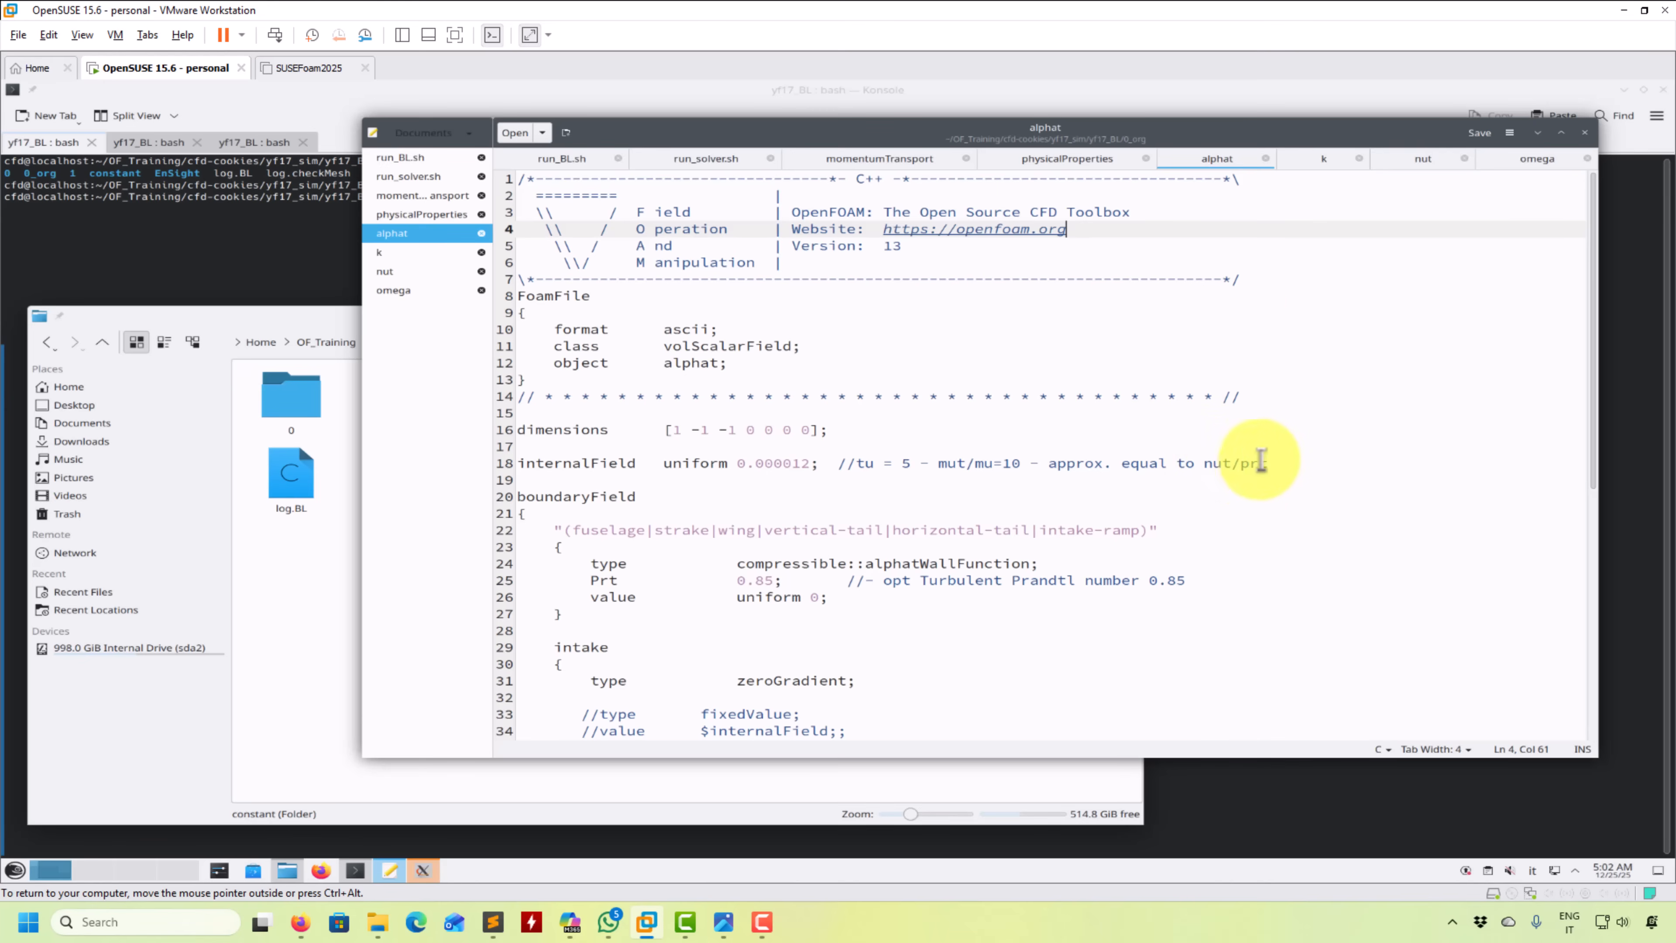
# - Close the alphat, k, nut and omega files in the text editor
pyautogui.click(1265, 158)
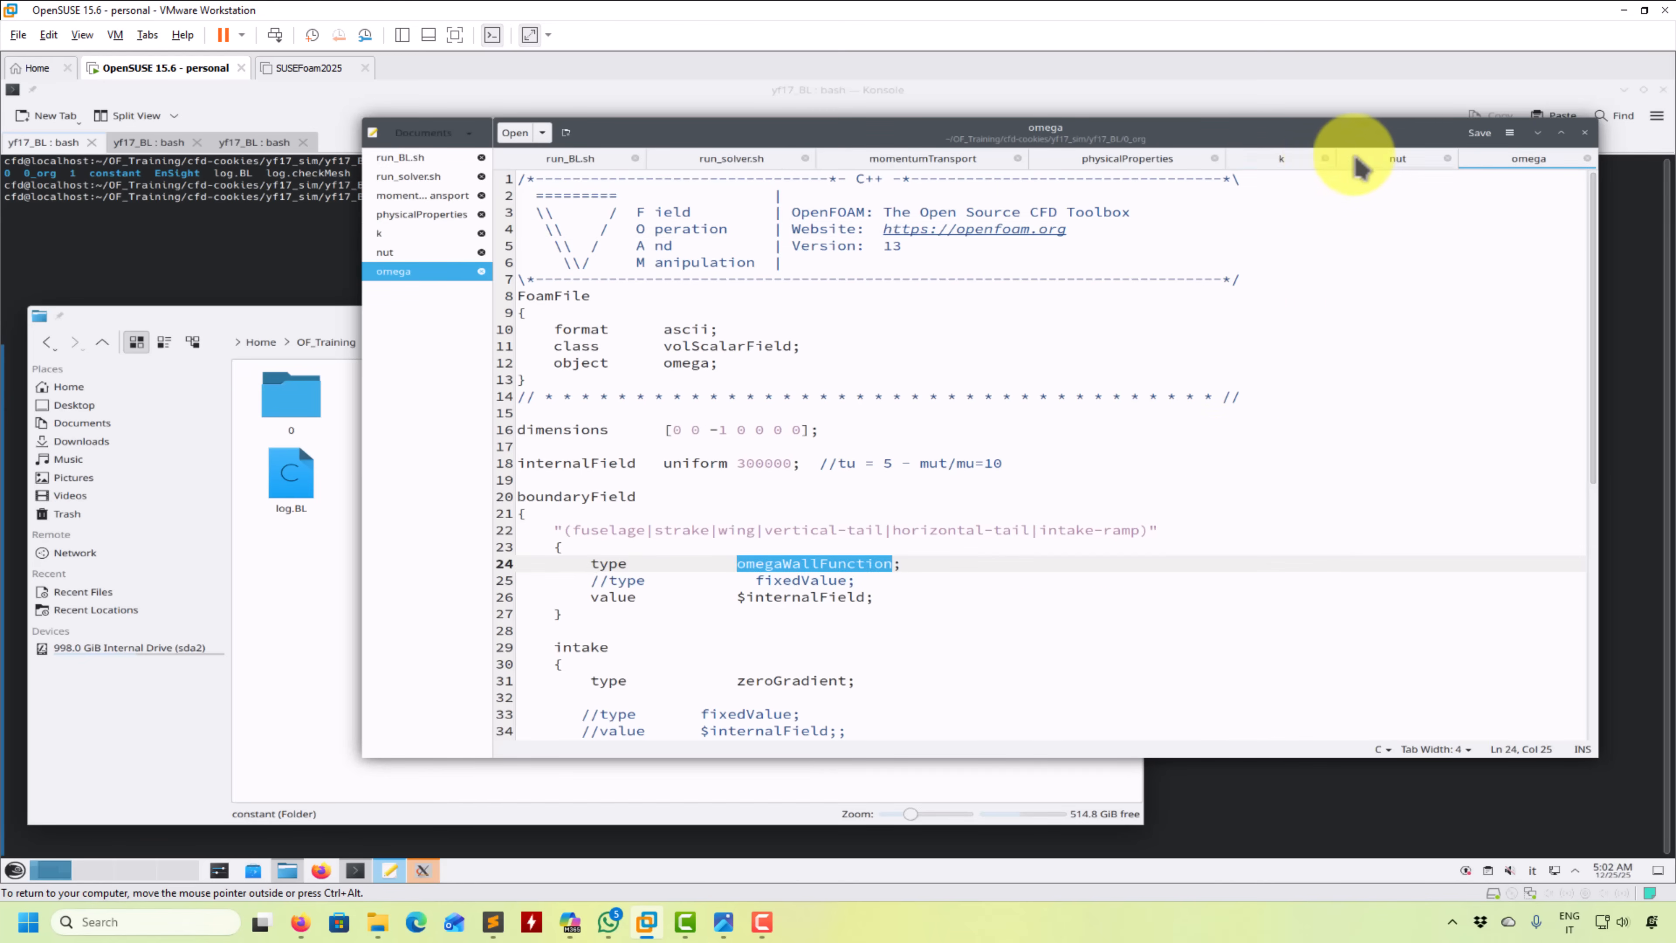
pyautogui.click(1325, 159)
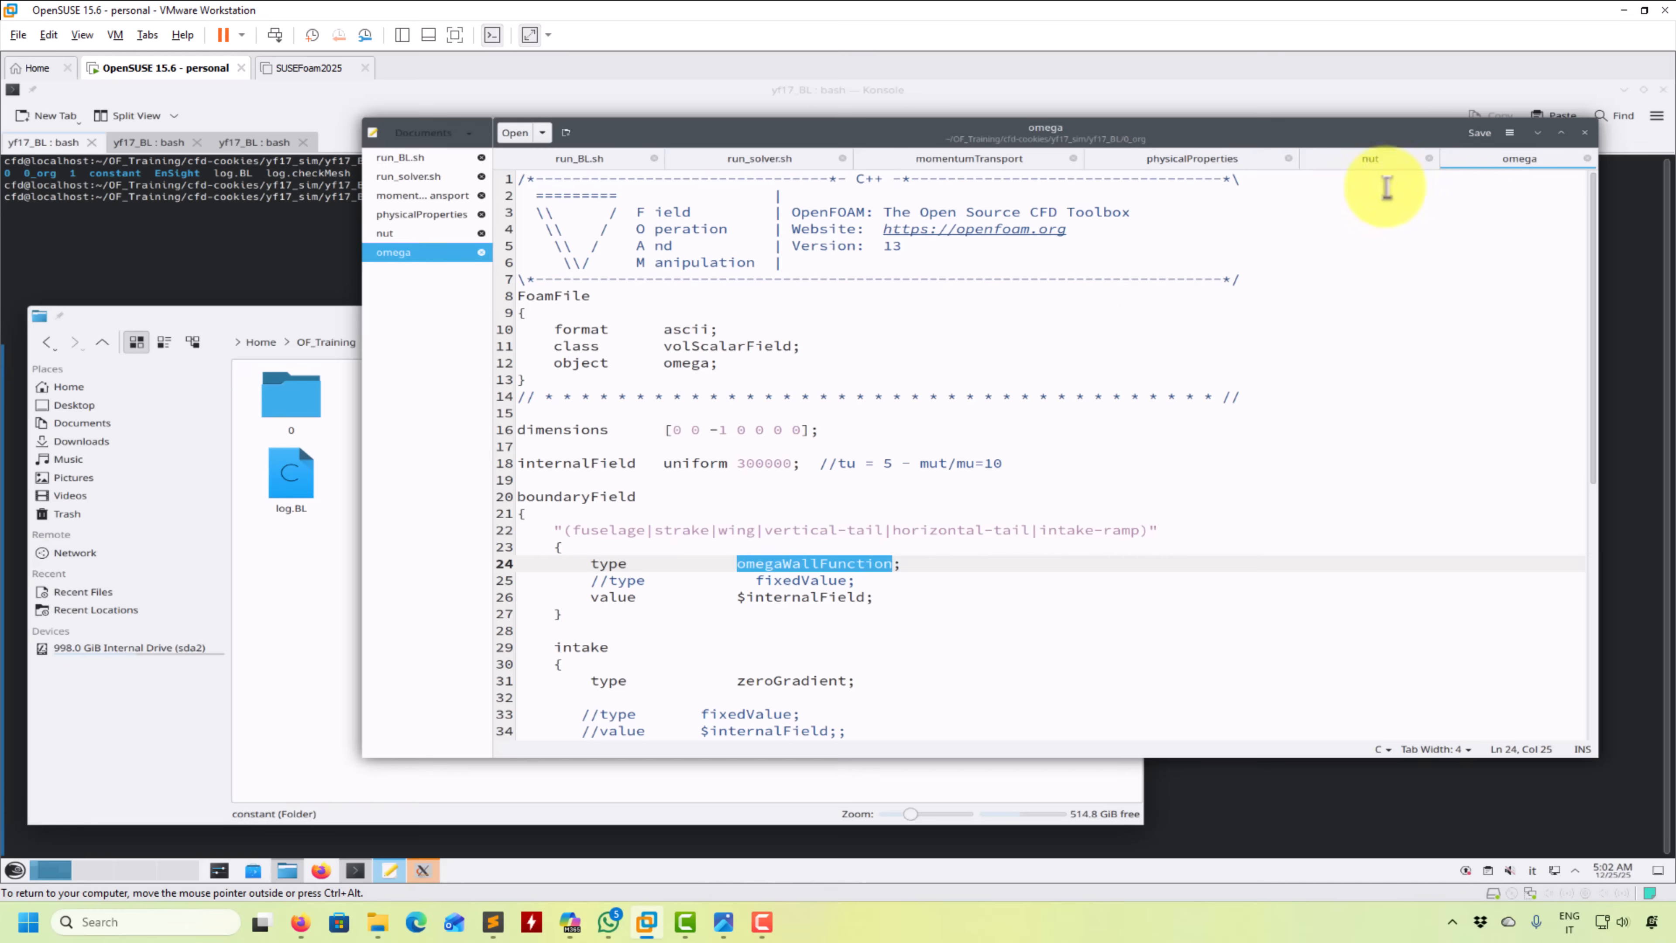
pyautogui.click(1428, 158)
pyautogui.click(1587, 158)
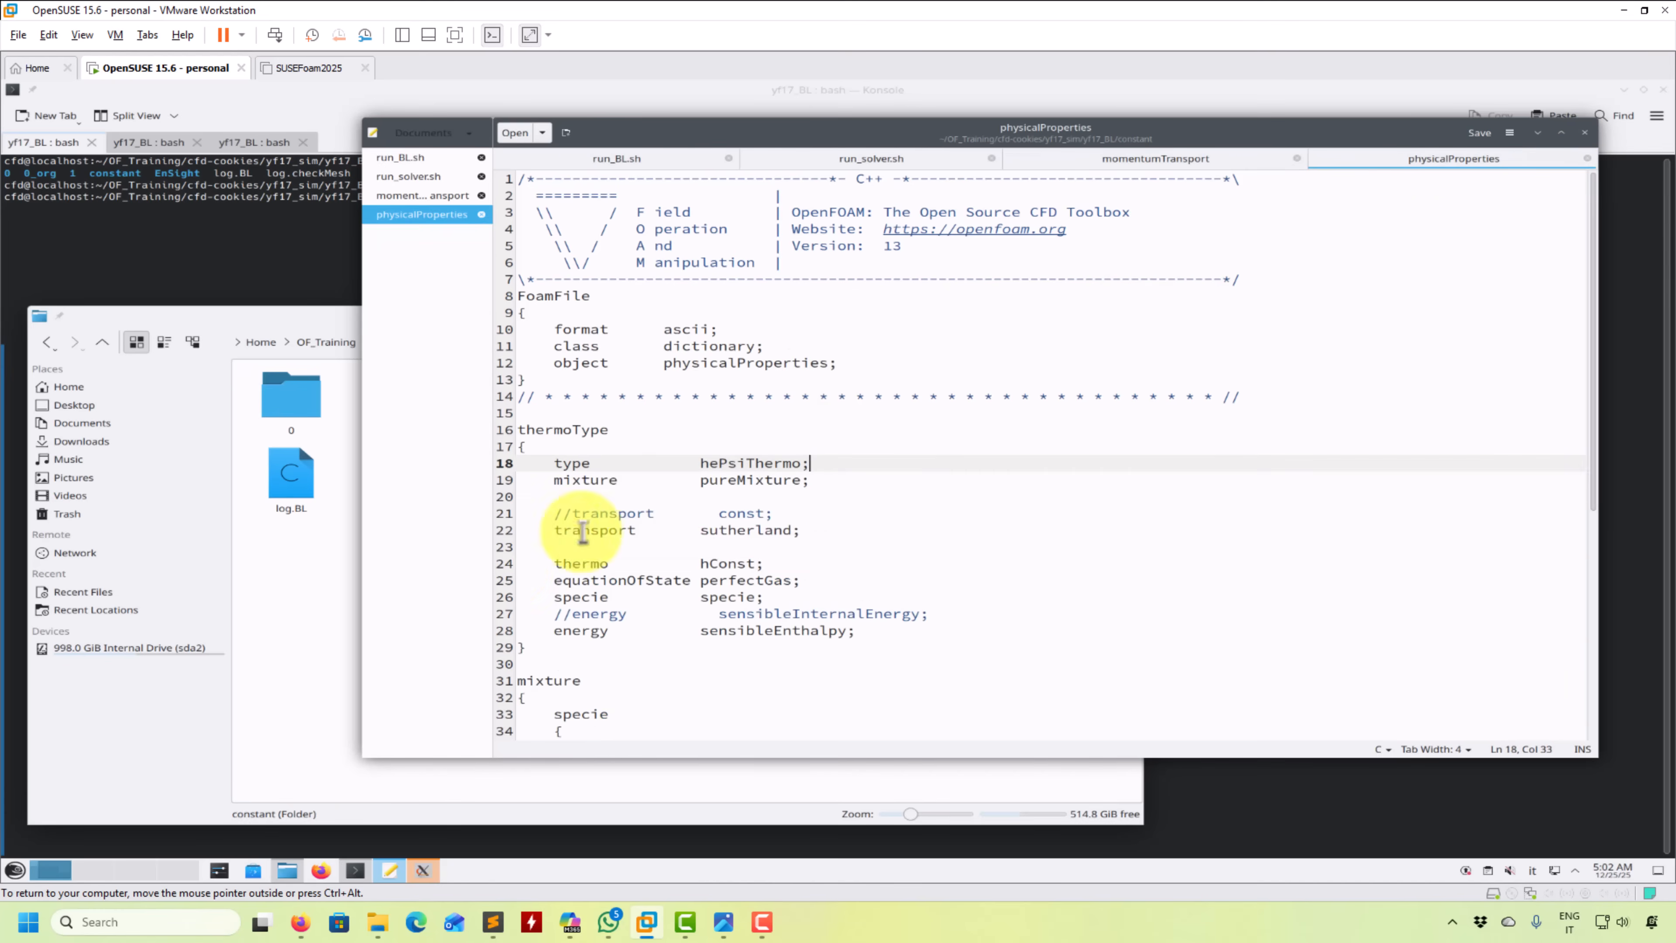
# - Open controlDict, fvSchemes and fvSolution from the case's system folder in the text editor
pyautogui.click(350, 627)
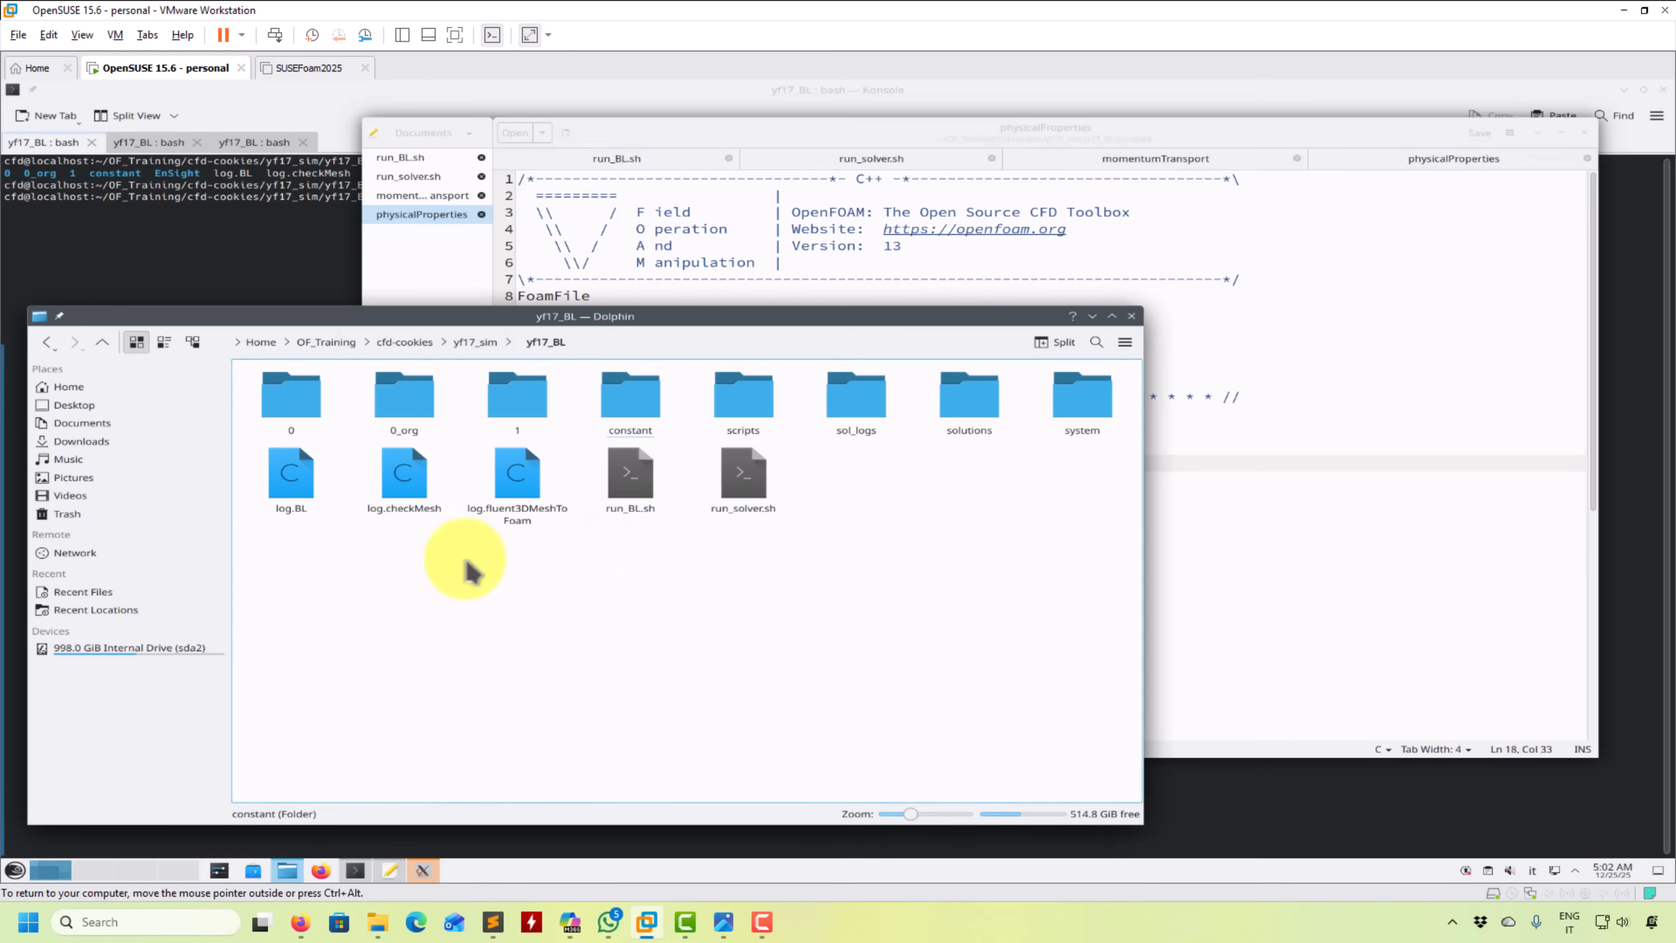
pyautogui.doubleClick(1080, 418)
pyautogui.moveTo(514, 399); pyautogui.dragTo(1253, 465)
pyautogui.moveTo(855, 396); pyautogui.dragTo(1287, 462)
pyautogui.moveTo(968, 396); pyautogui.dragTo(1379, 426)
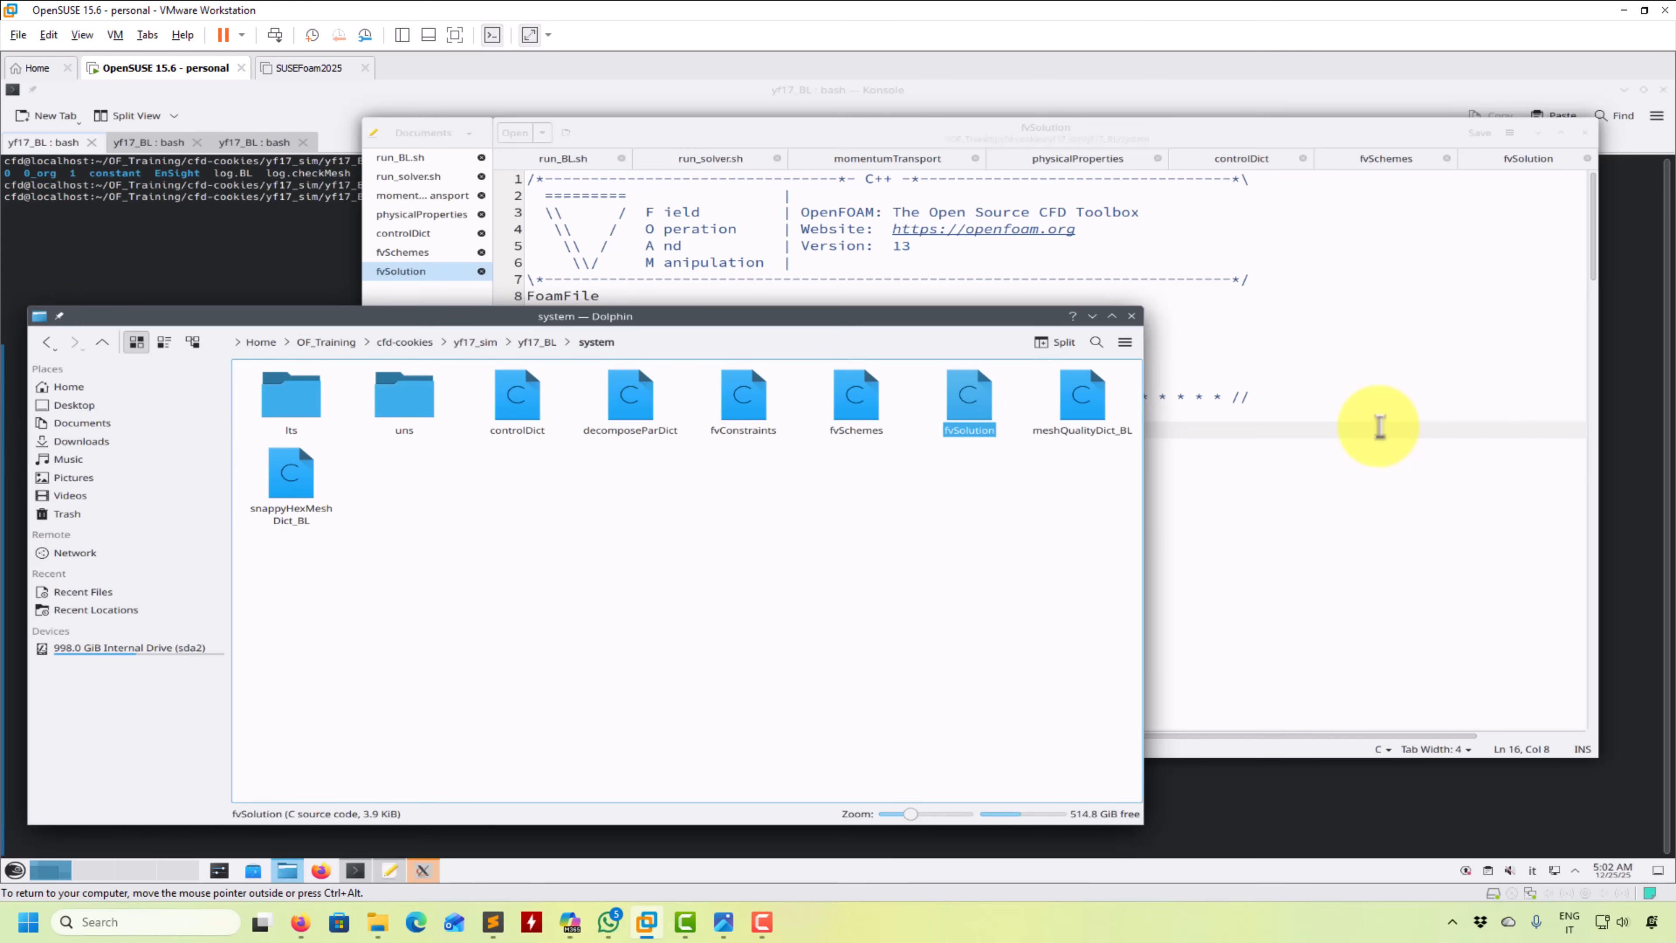
# - Examine the function objects in controlDict, including field averaging, wall shear stress and the y+ field and statistics
pyautogui.click(1241, 159)
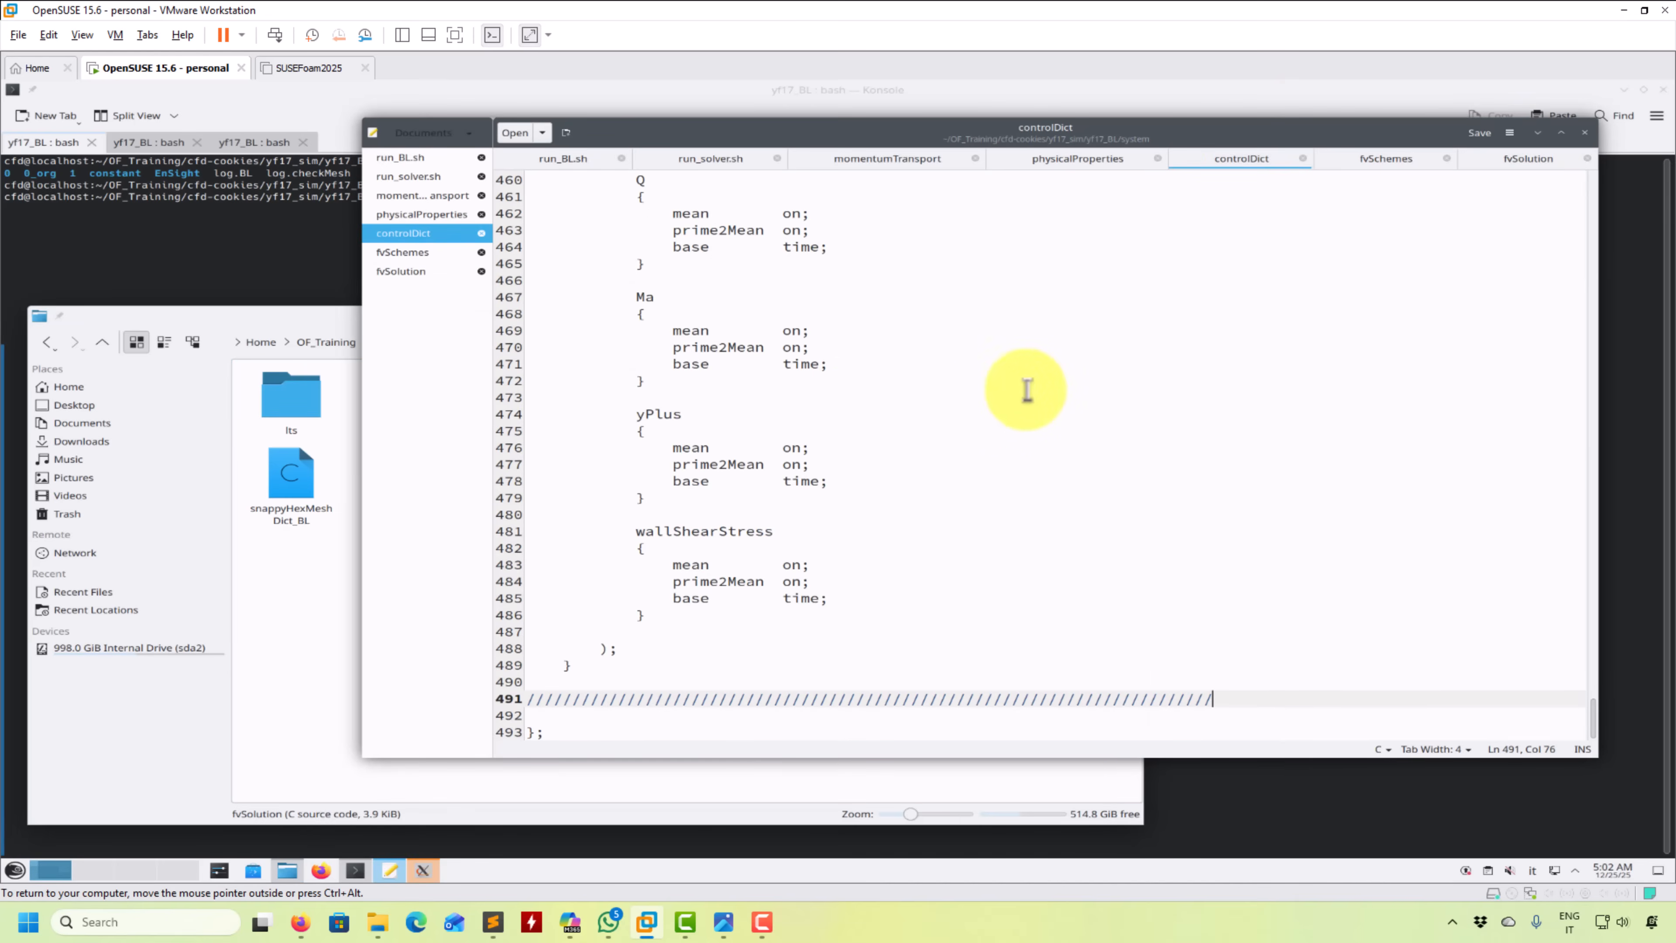
pyautogui.scroll(20, 1079, 336)
pyautogui.scroll(20, 996, 422)
pyautogui.moveTo(1595, 243); pyautogui.dragTo(1521, 704)
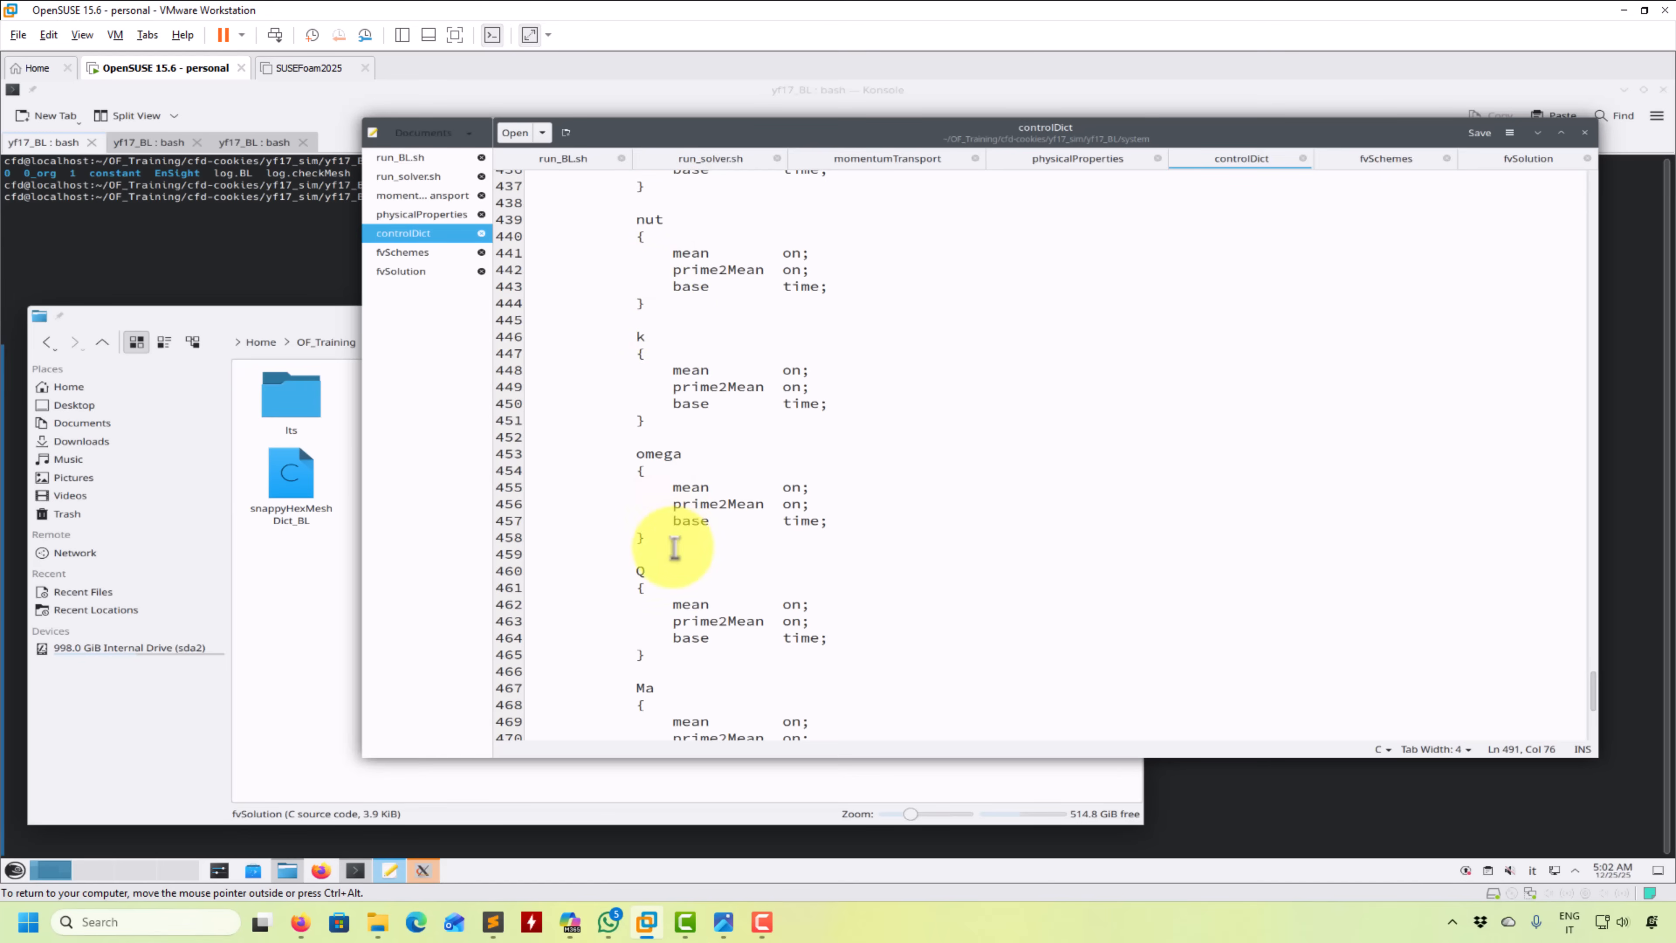
pyautogui.scroll(19, 674, 548)
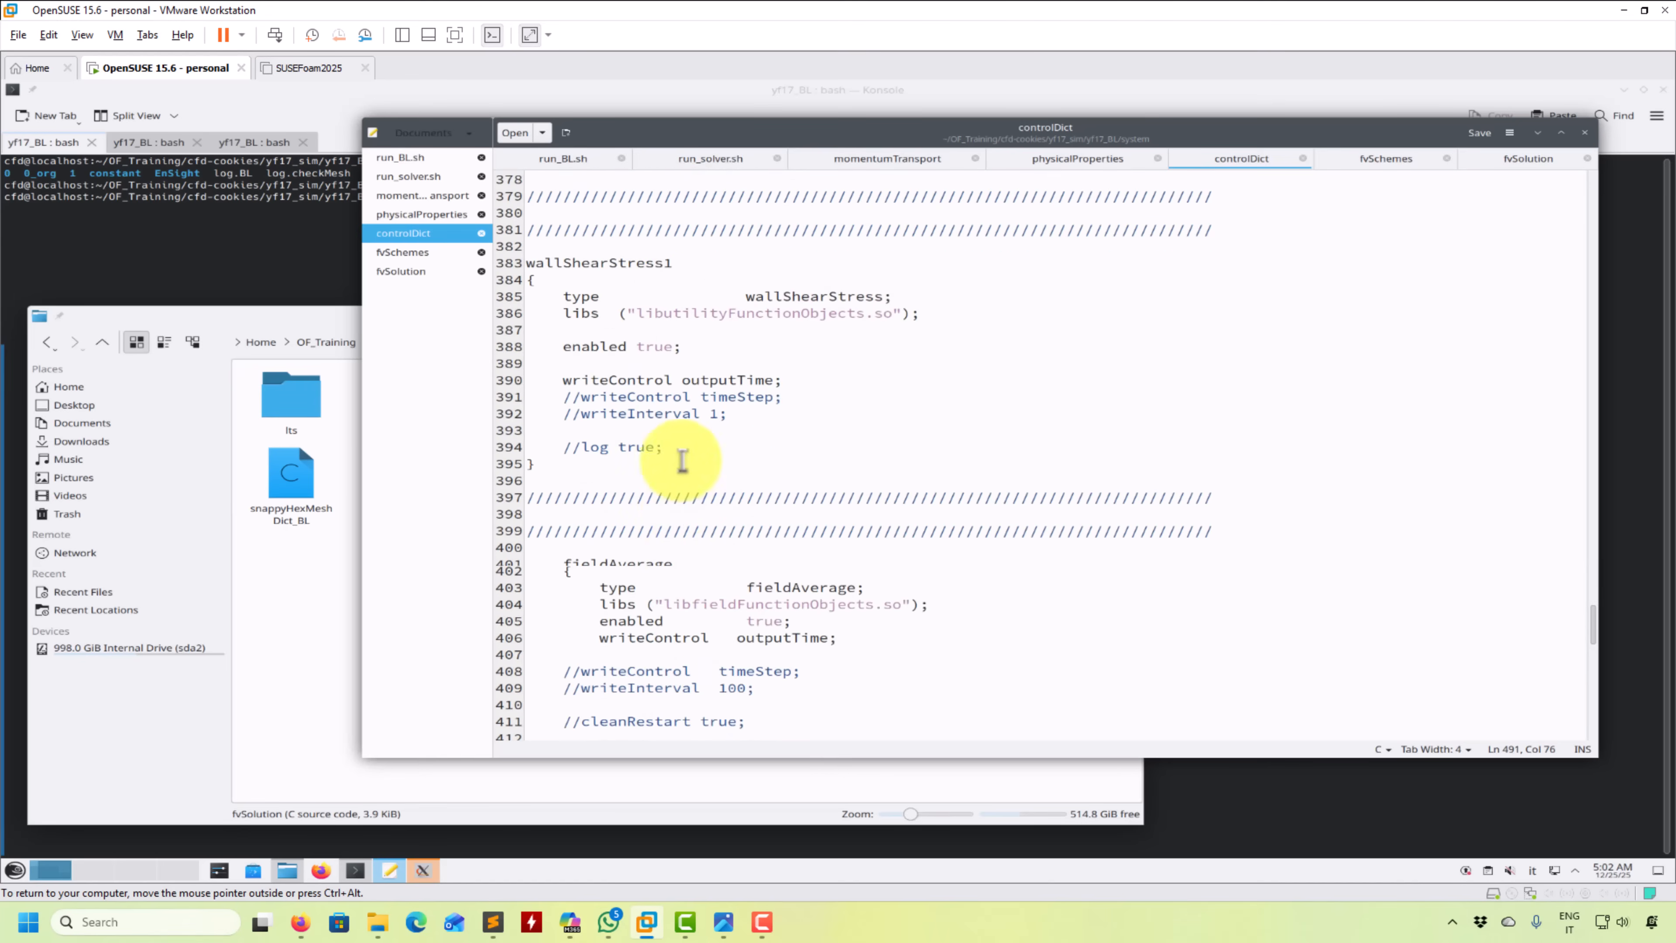
pyautogui.scroll(7, 683, 374)
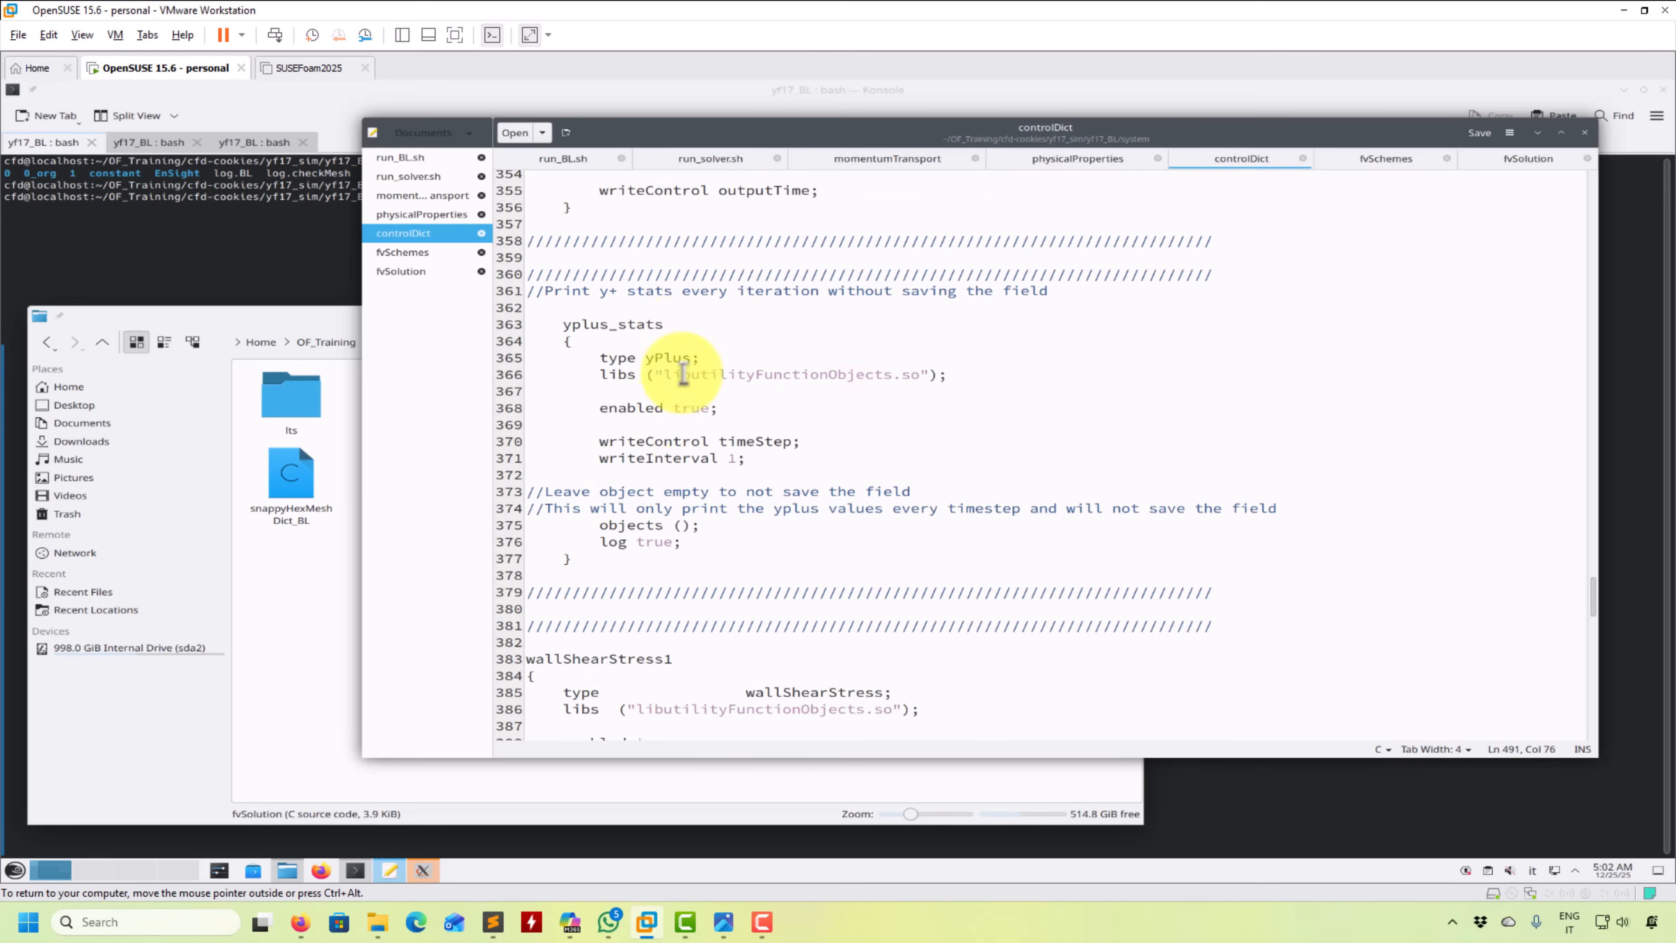
pyautogui.scroll(2, 683, 375)
pyautogui.scroll(4, 656, 396)
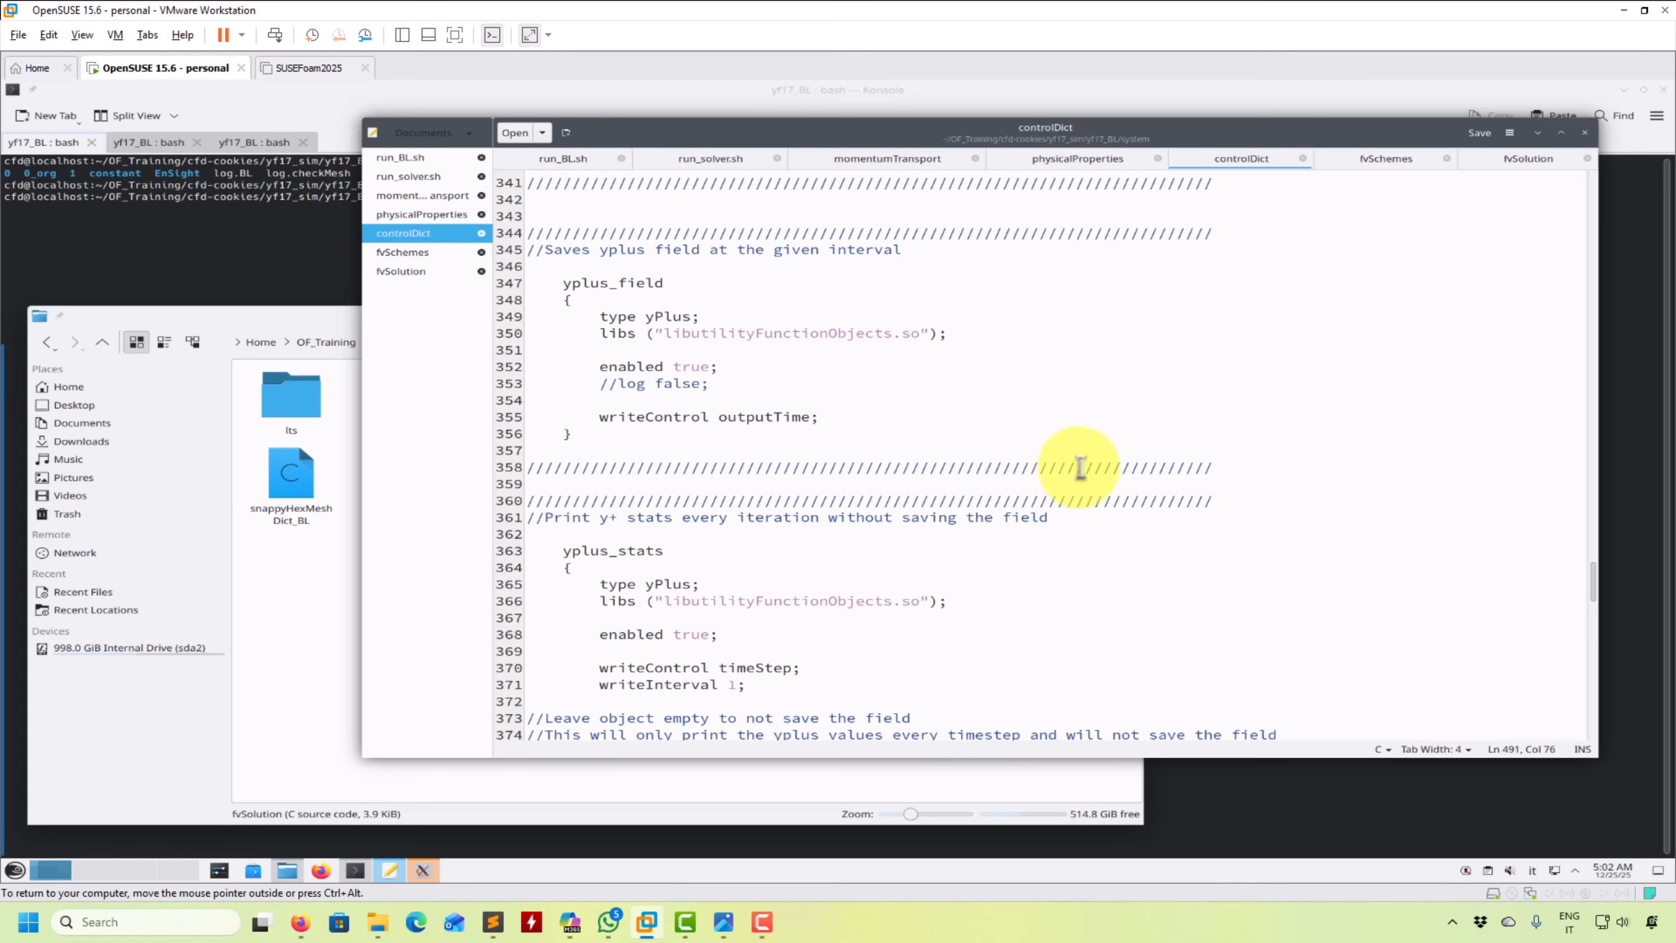
# - Examine the gradient, divergence and Laplacian discretization schemes set in fvSchemes
pyautogui.click(1380, 160)
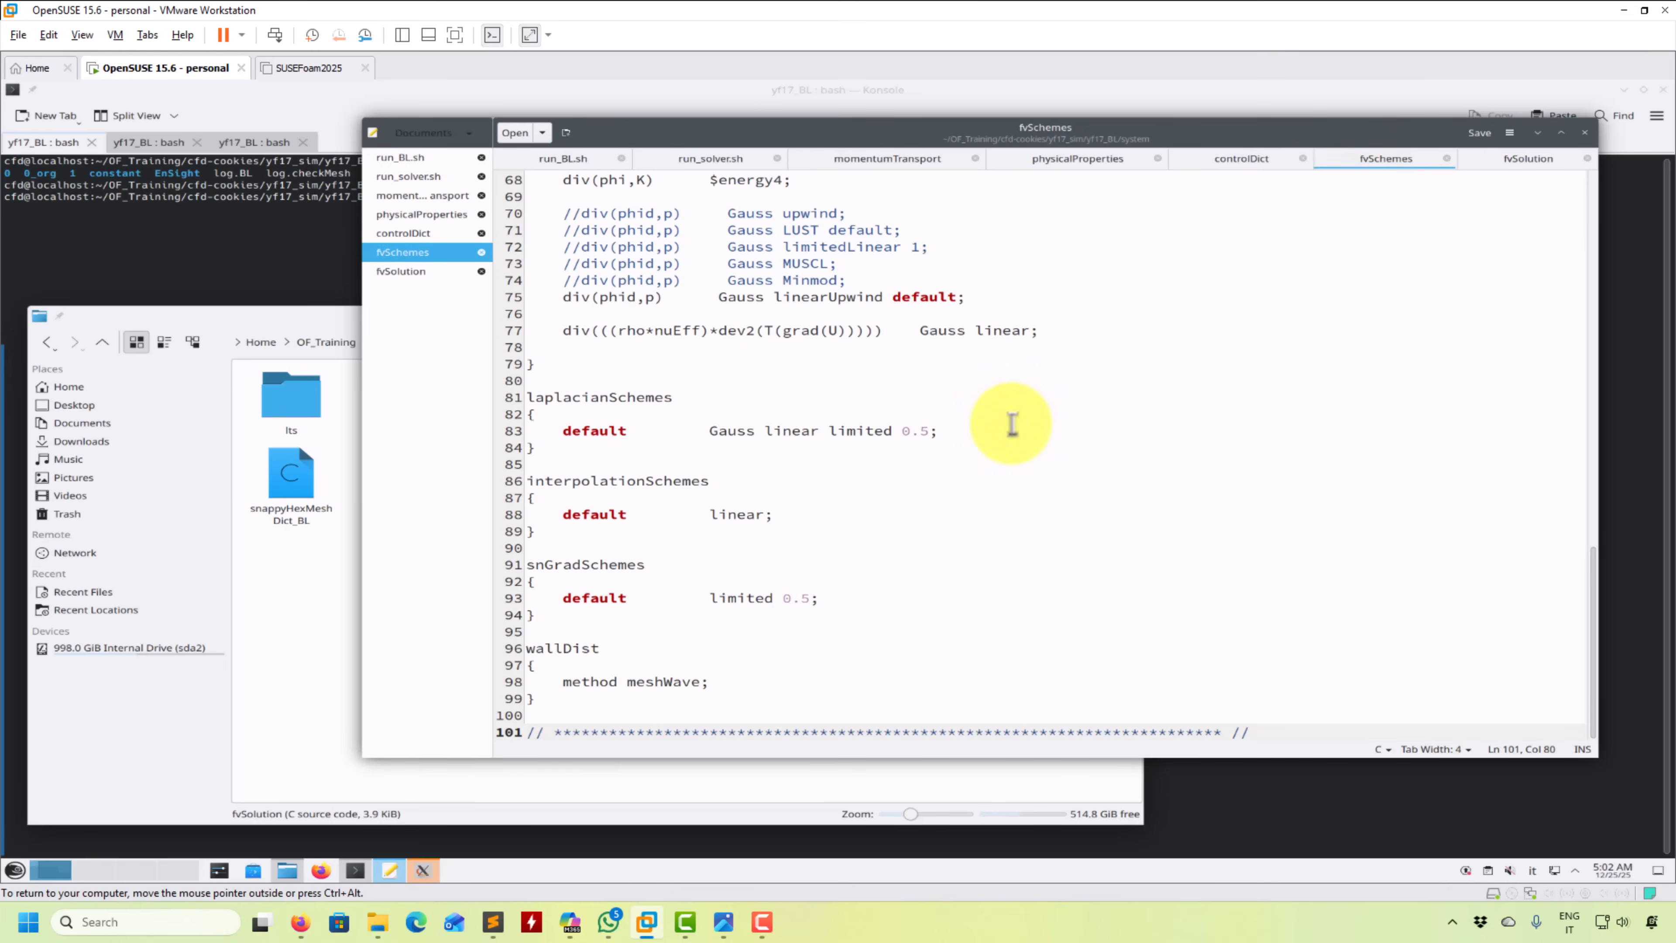
pyautogui.scroll(7, 1012, 423)
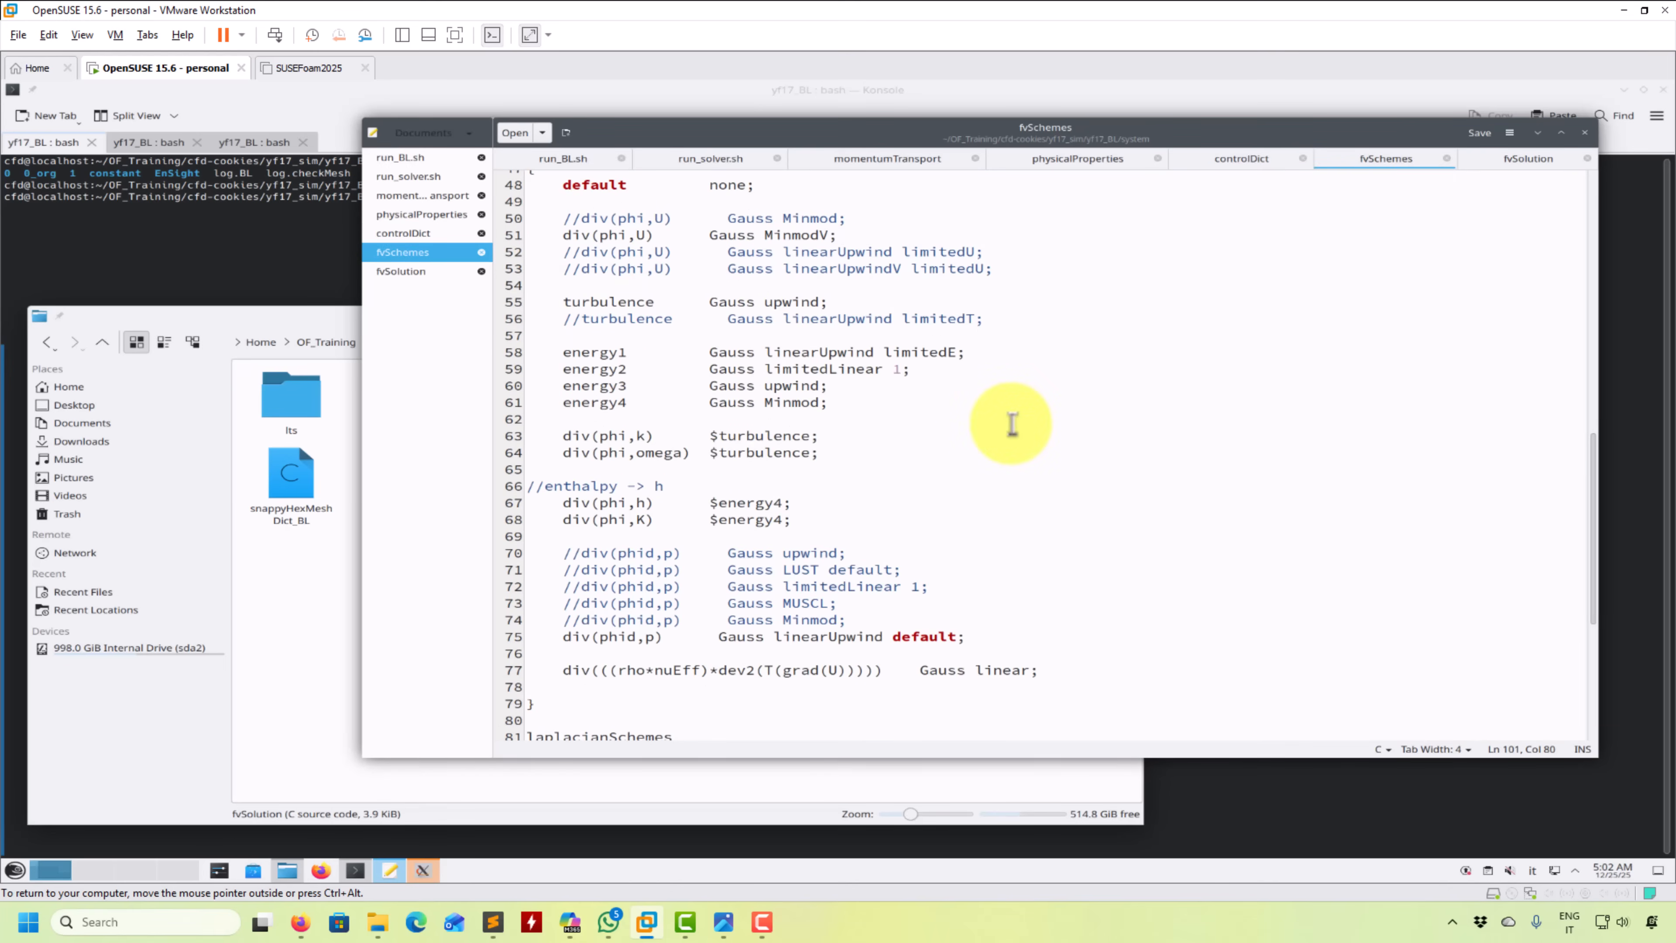
pyautogui.scroll(3, 1012, 423)
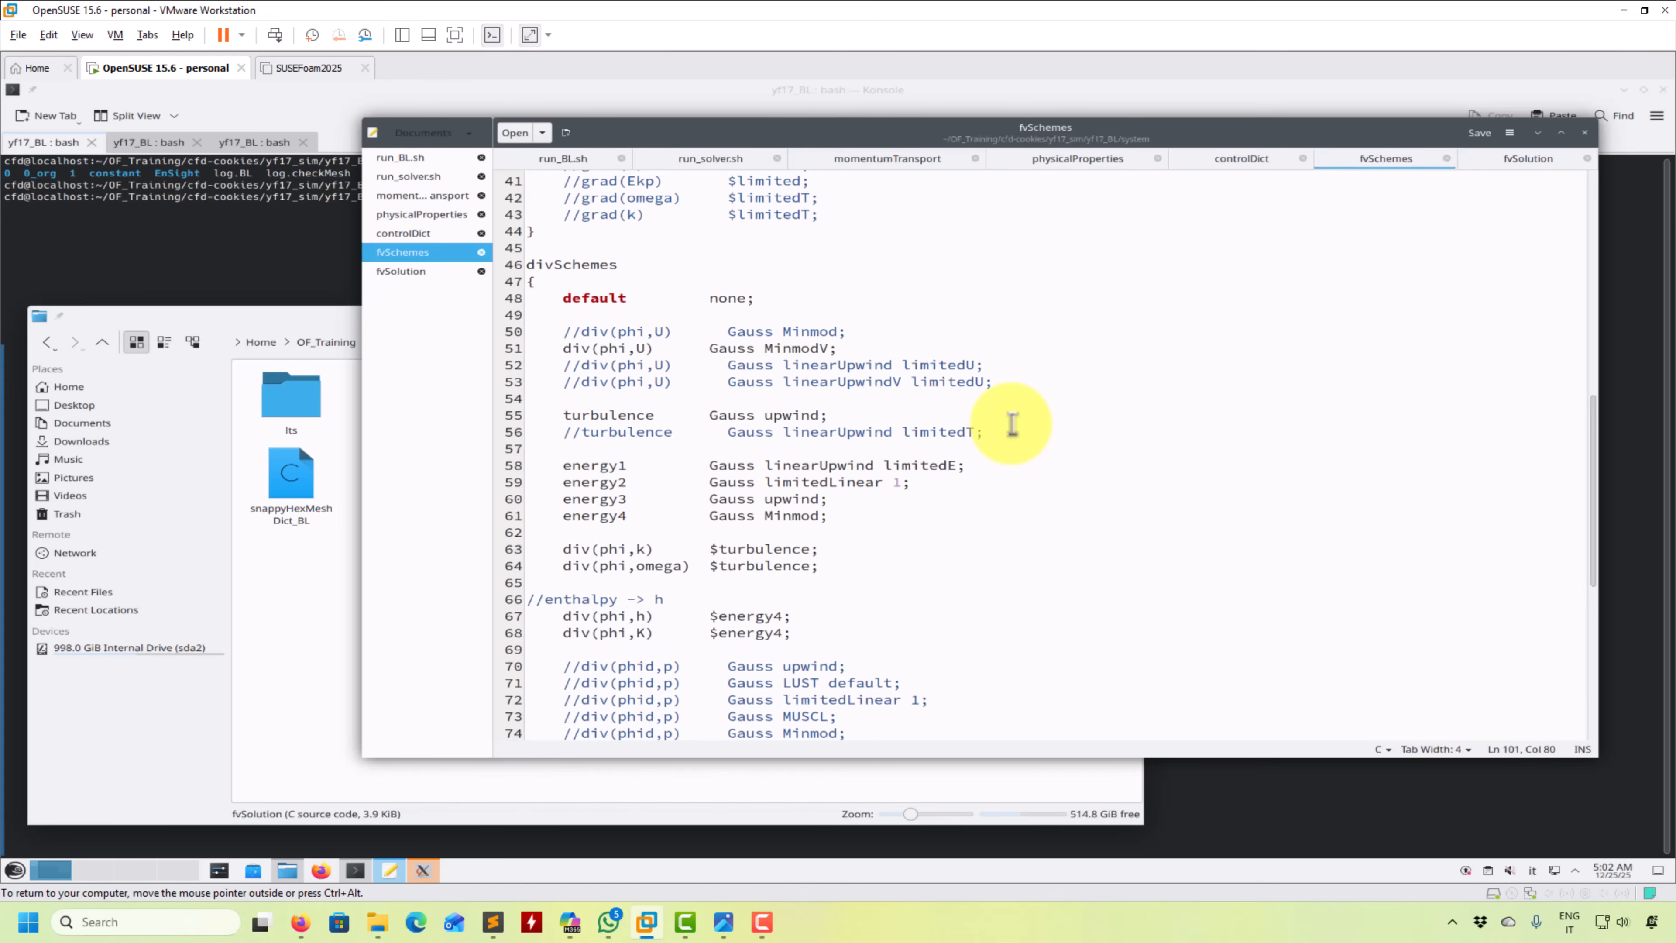
pyautogui.scroll(13, 1012, 424)
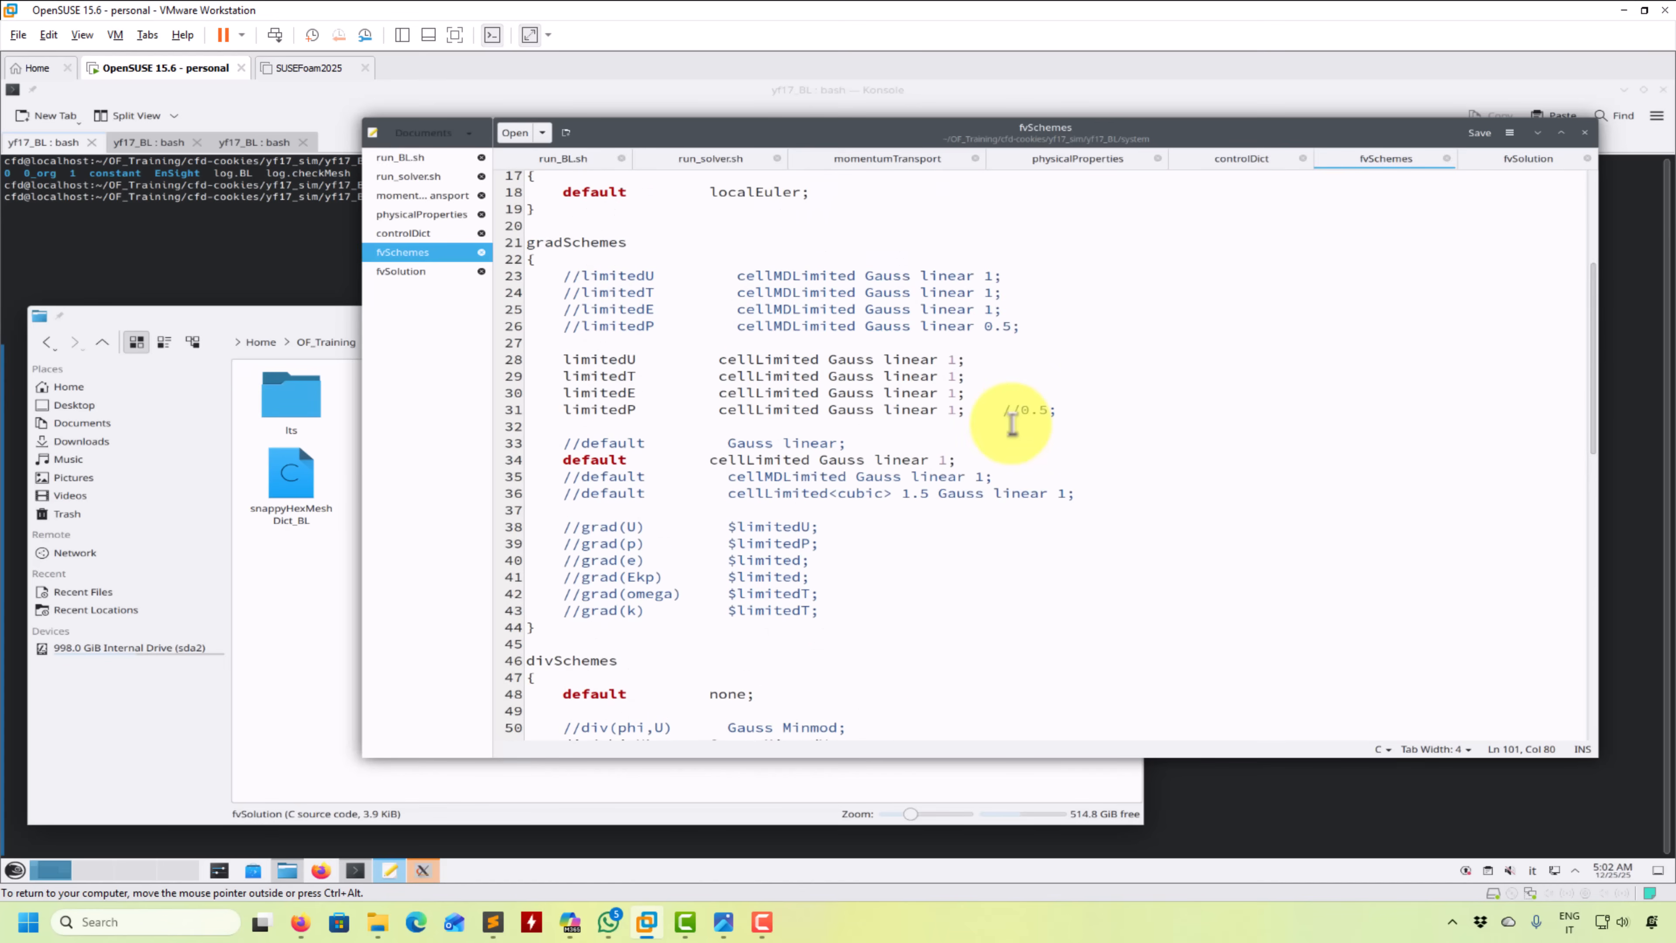
pyautogui.scroll(-13, 1012, 425)
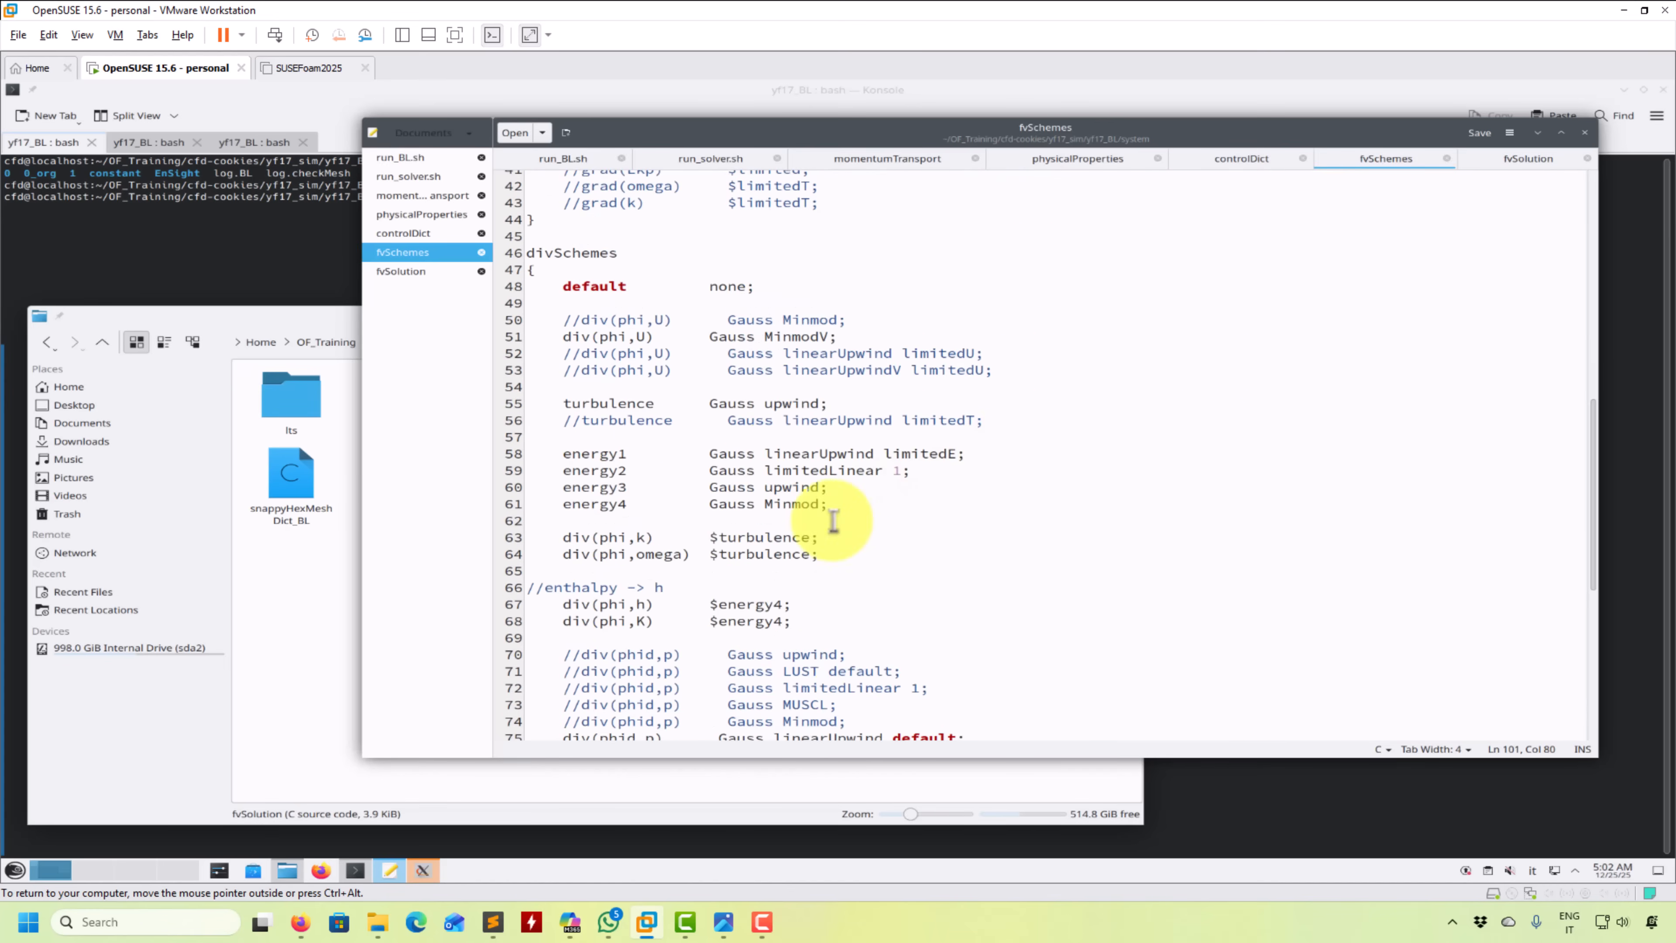
# - Examine the linear solvers, PIMPLE correctors, local time-stepping limits, residual controls and relaxation factors in fvSolution
pyautogui.click(1509, 162)
pyautogui.scroll(-20, 884, 481)
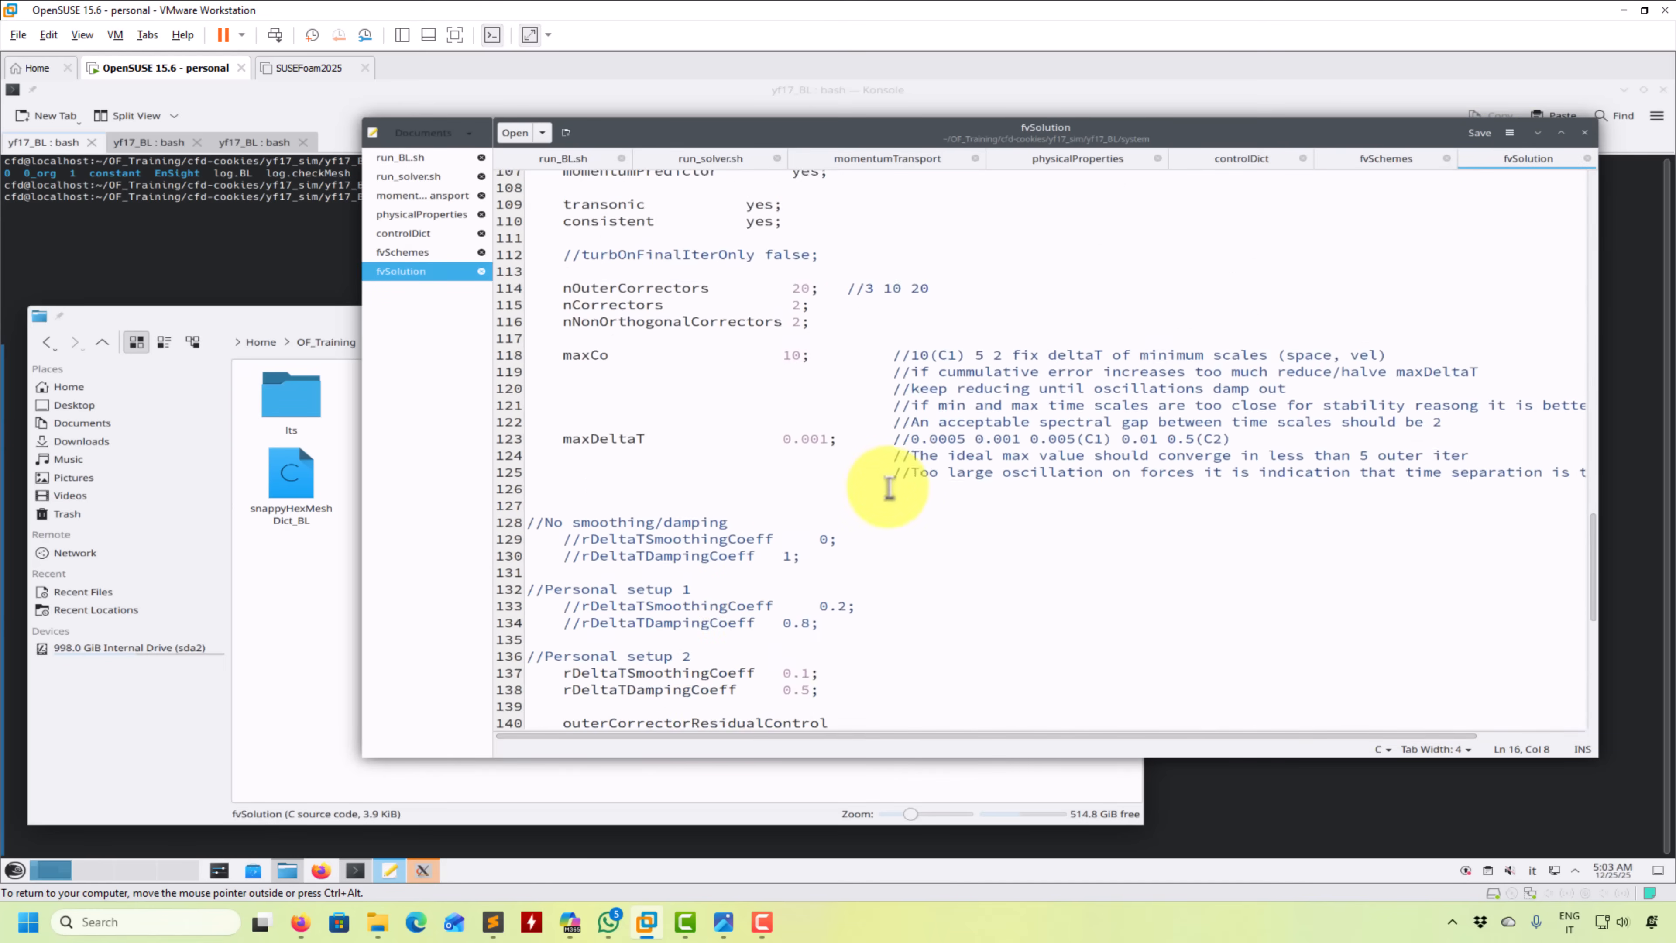
pyautogui.scroll(12, 890, 484)
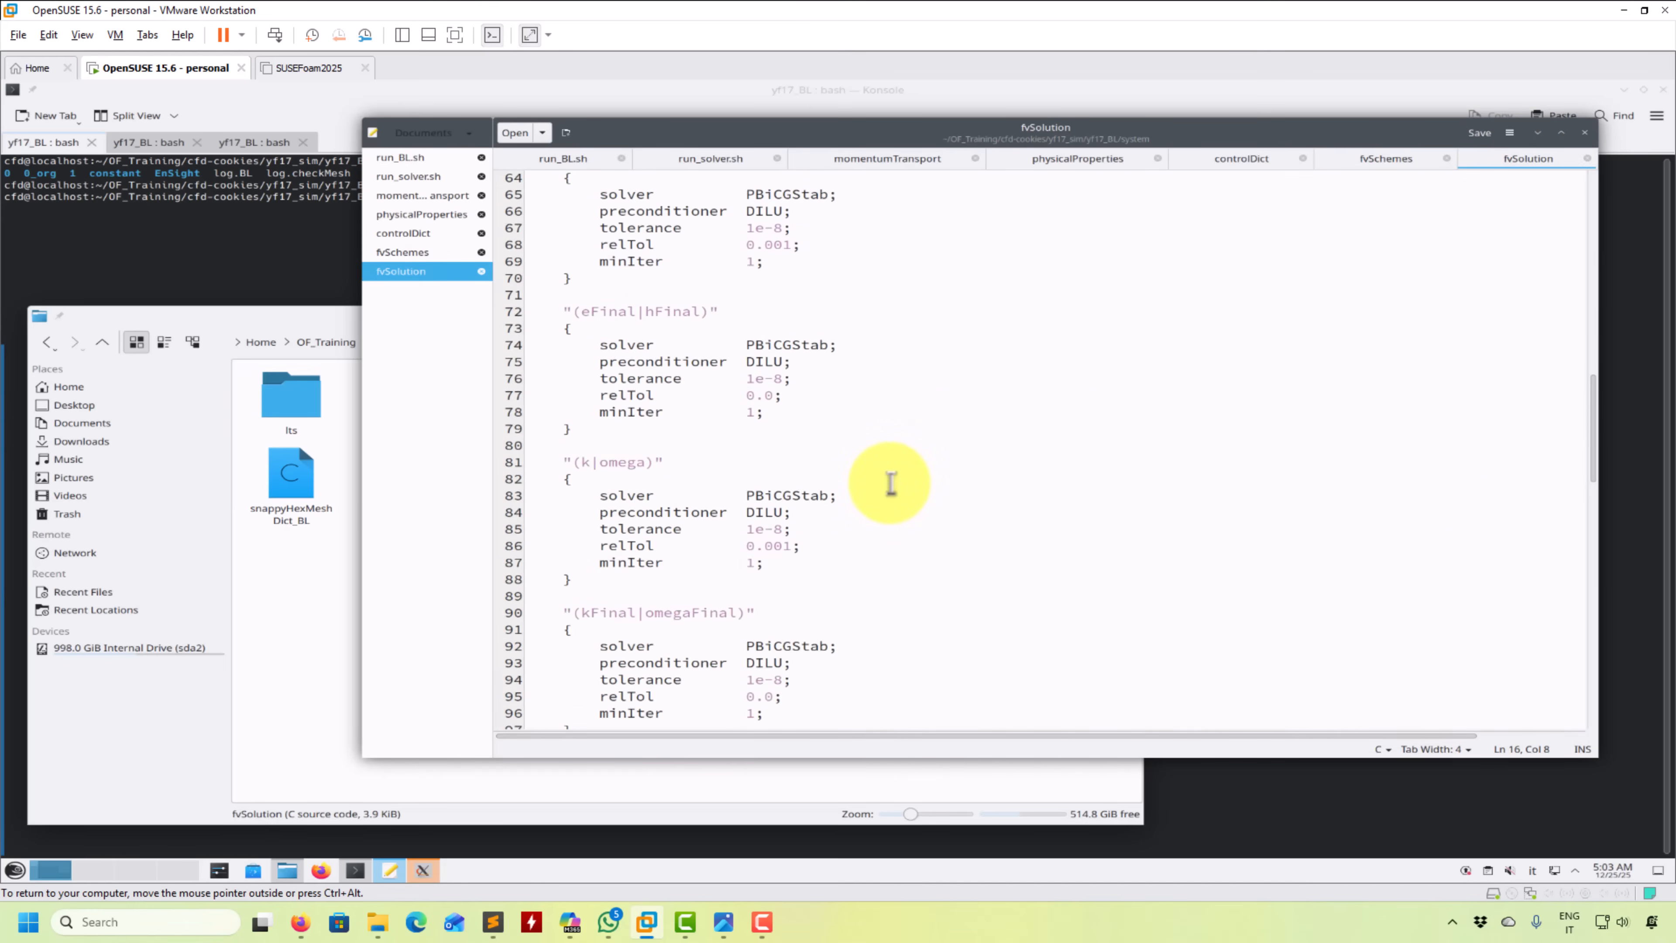
pyautogui.scroll(-9, 655, 488)
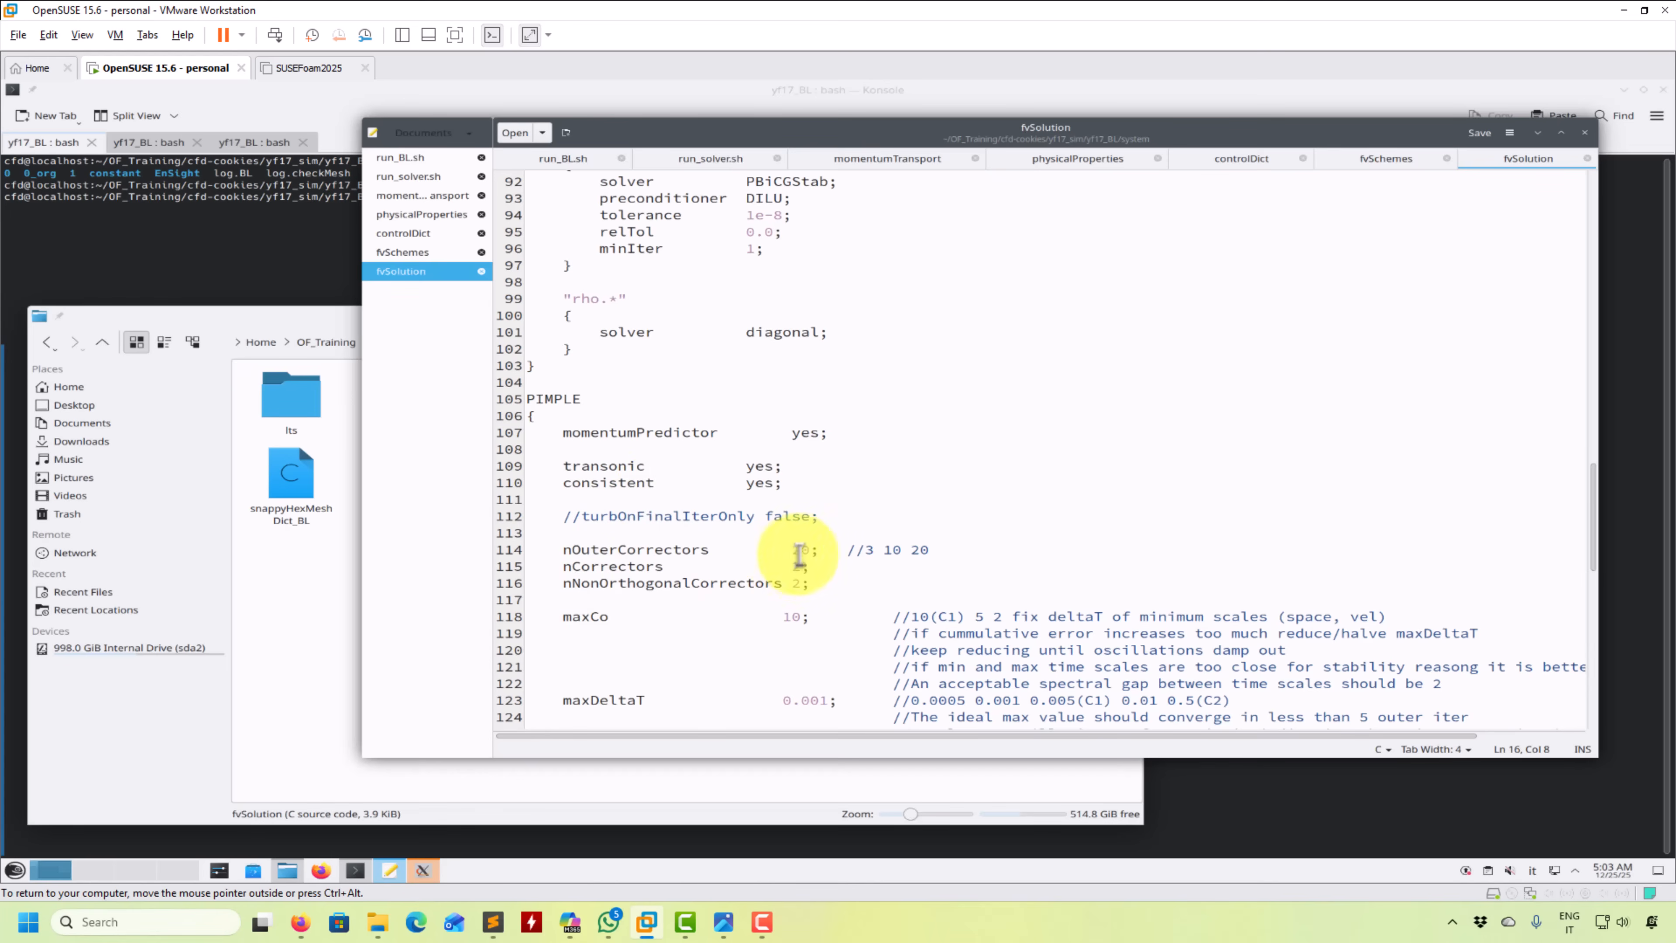
pyautogui.moveTo(812, 549); pyautogui.dragTo(794, 549)
pyautogui.click(785, 582)
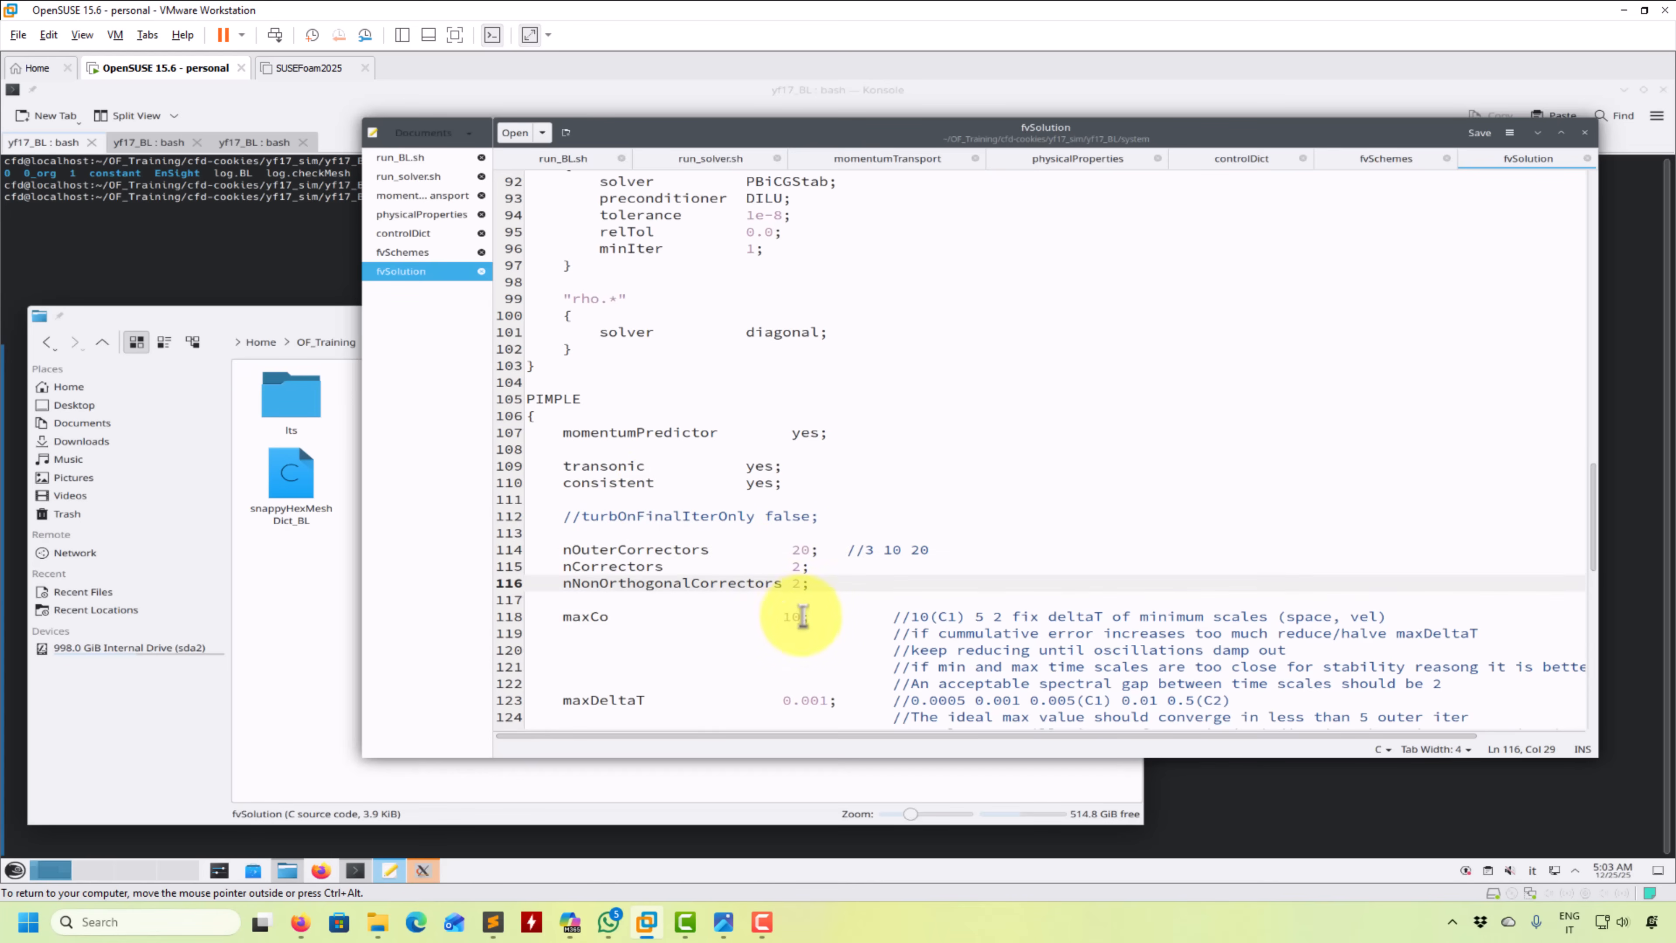
pyautogui.scroll(-3, 801, 615)
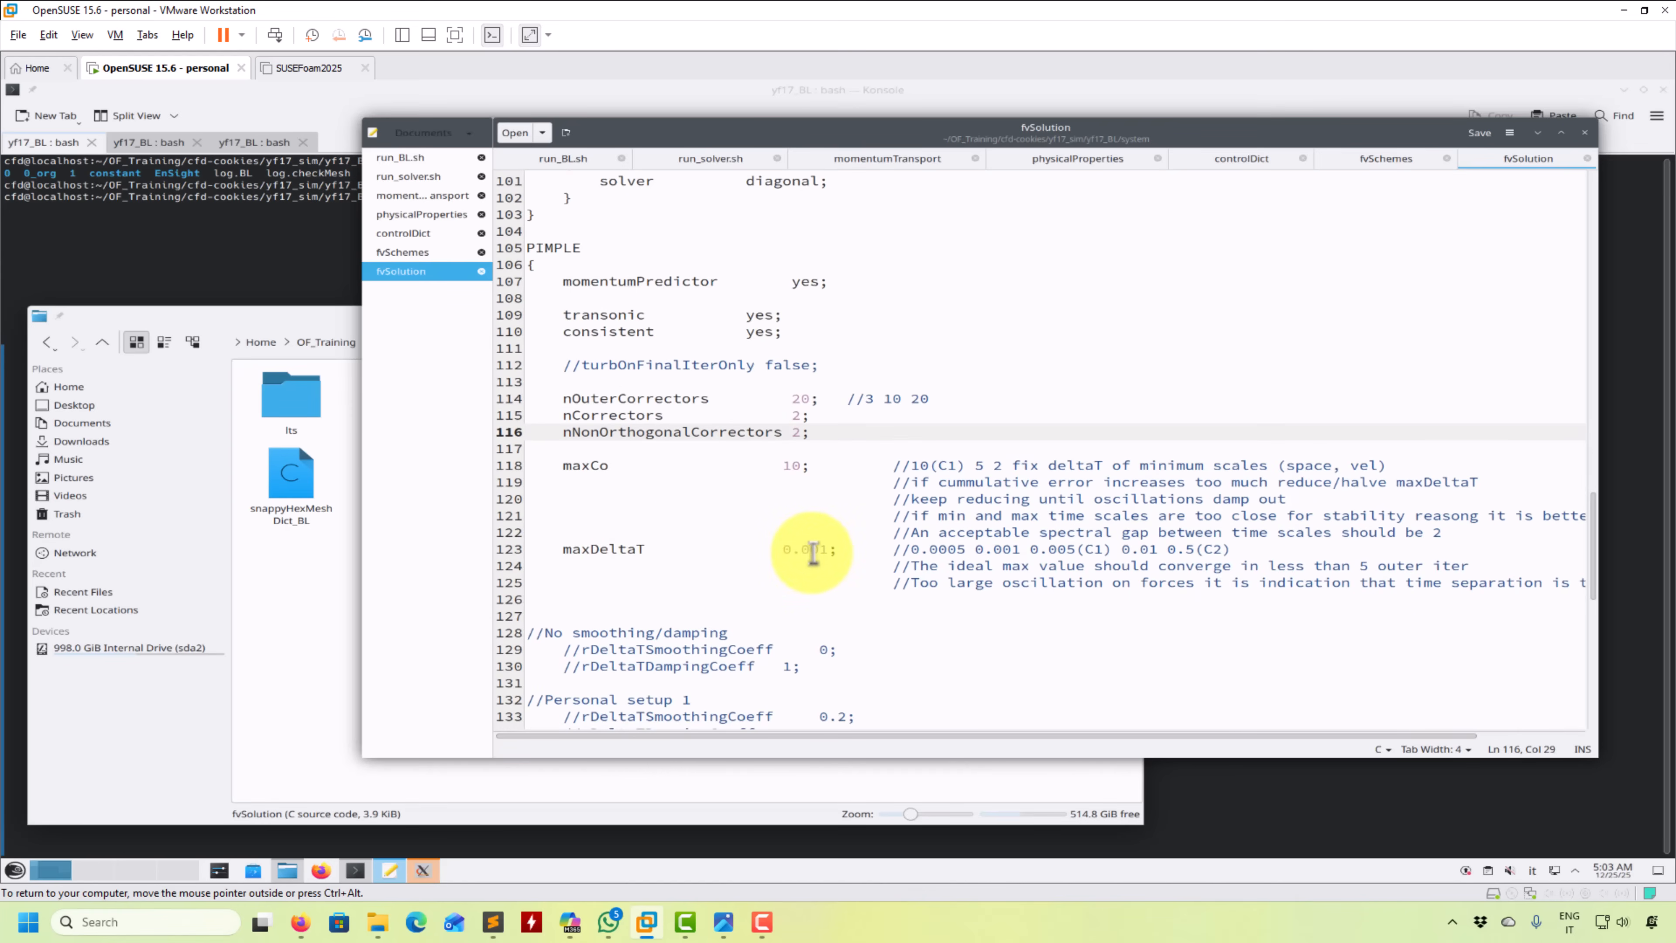
pyautogui.scroll(-4, 818, 561)
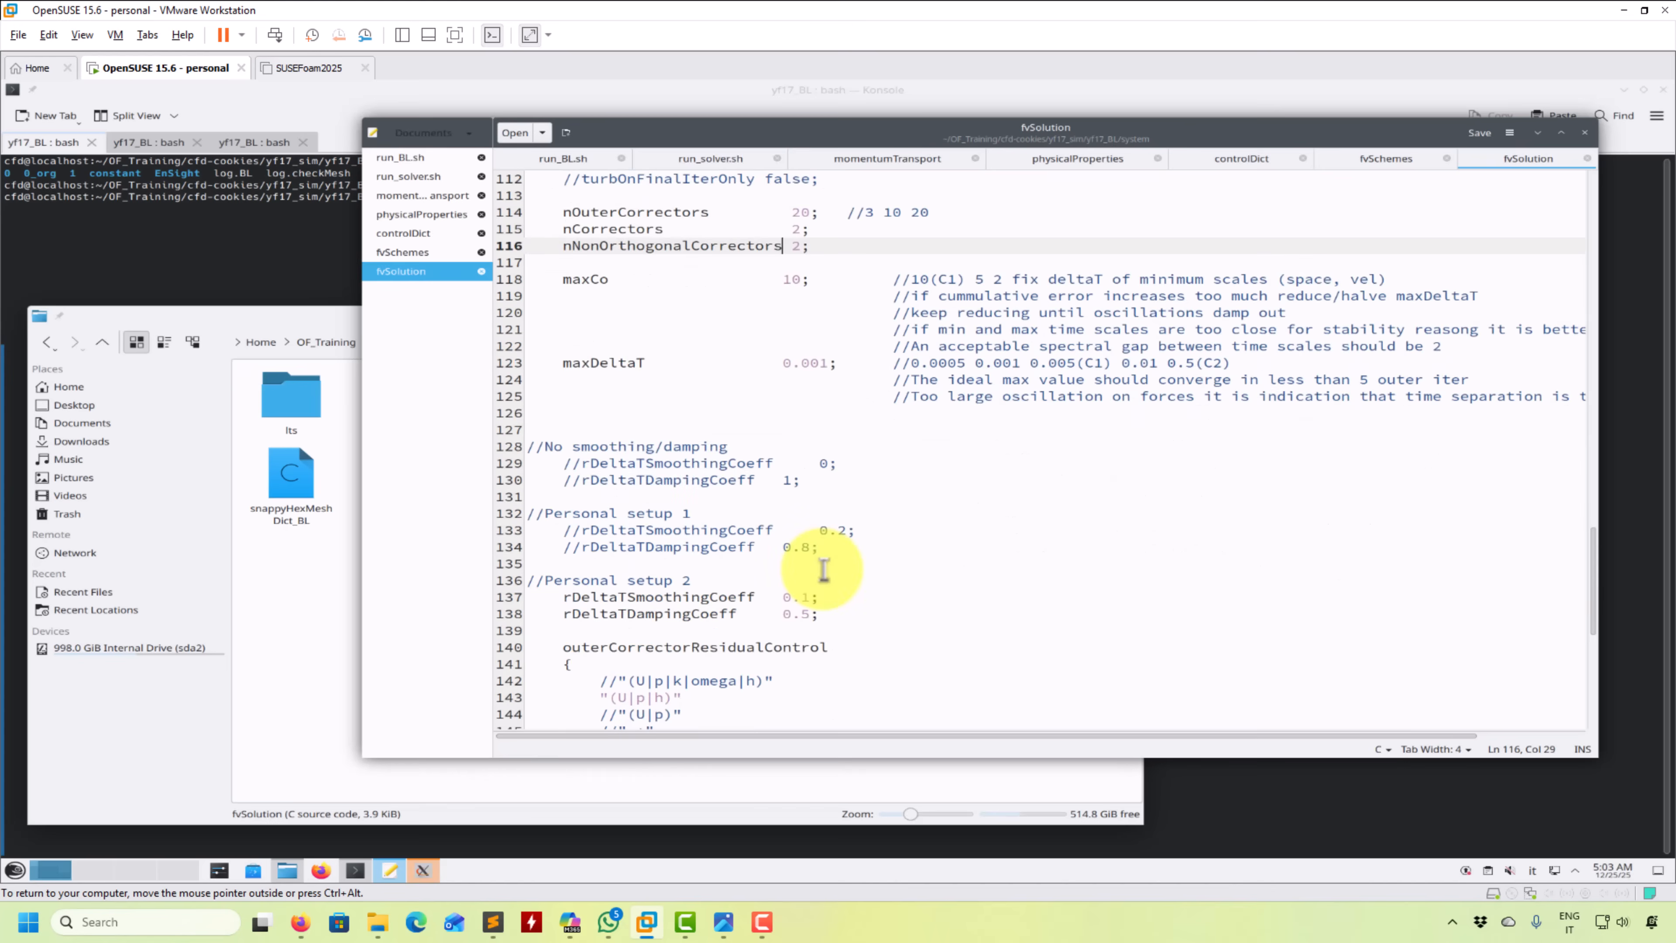
pyautogui.scroll(-8, 823, 569)
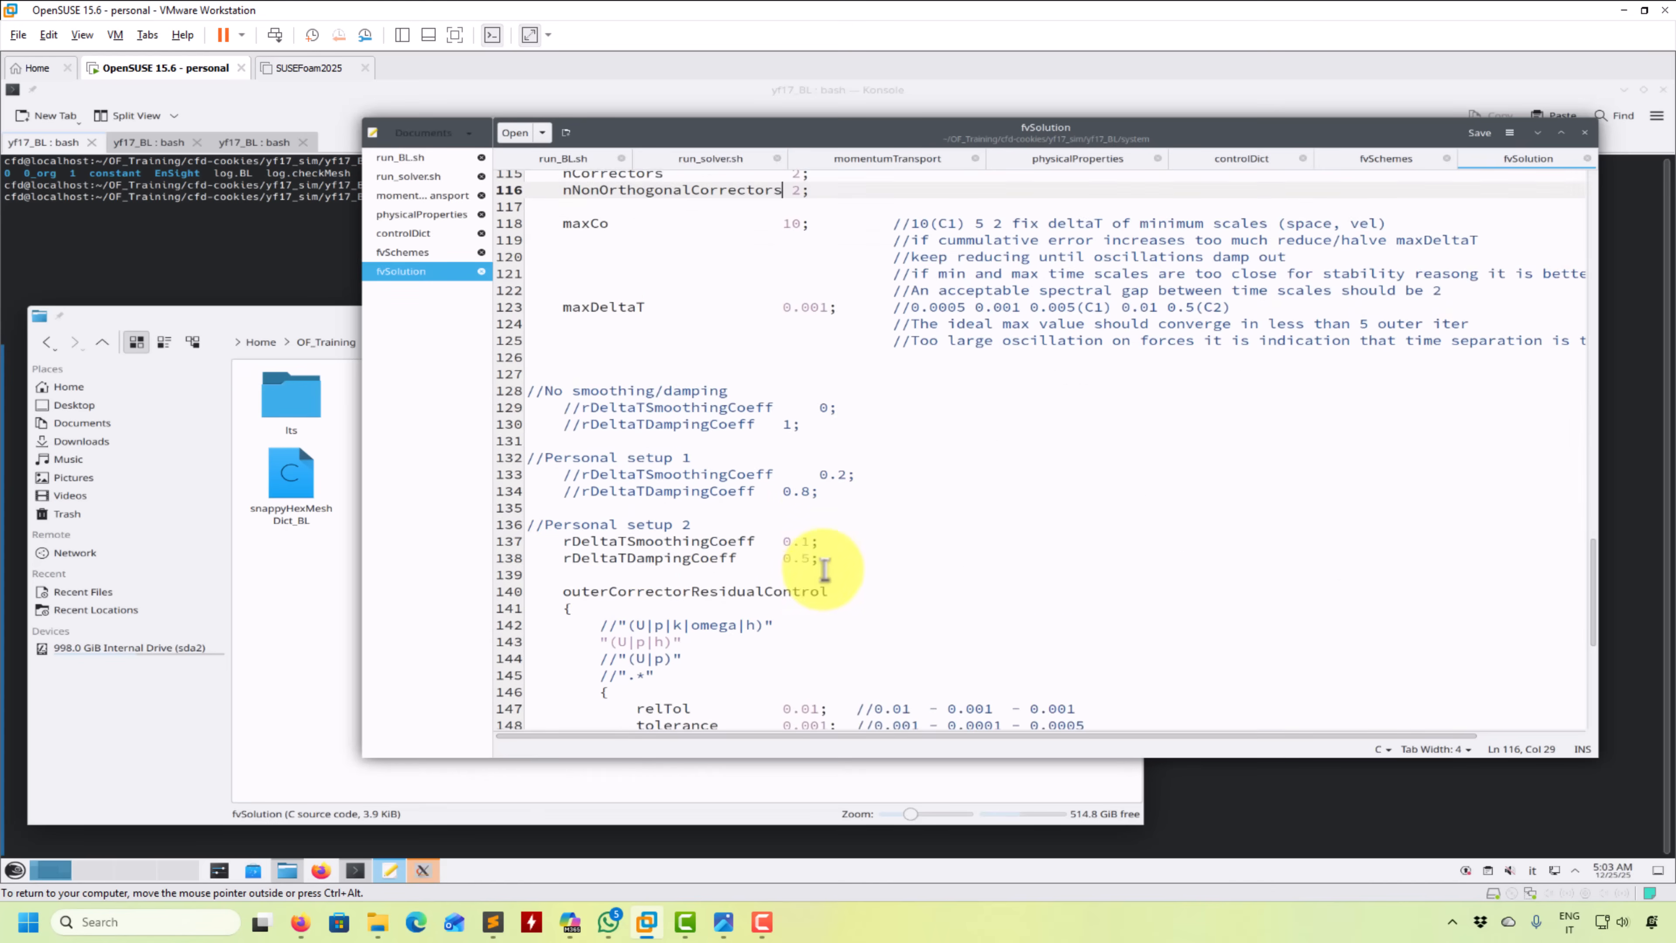
pyautogui.scroll(-2, 818, 569)
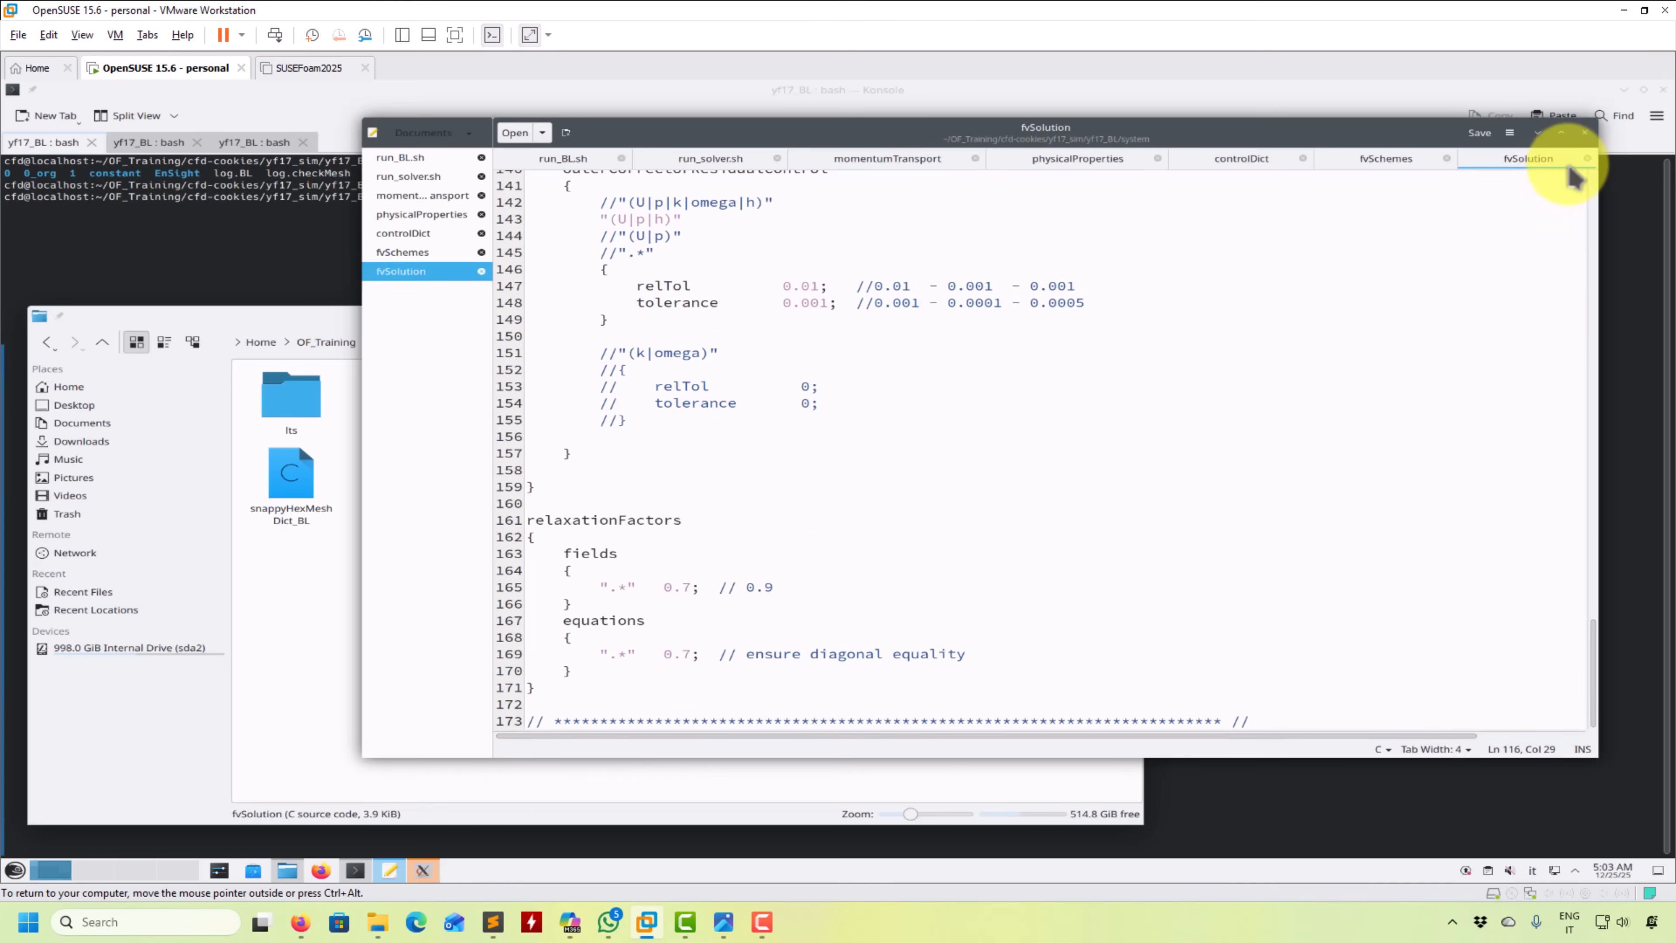
# - Close fvSolution, fvSchemes, controlDict, physicalProperties and momentumTransport, keeping only the two run scripts open
pyautogui.click(1587, 159)
pyautogui.click(1587, 159)
pyautogui.click(1587, 160)
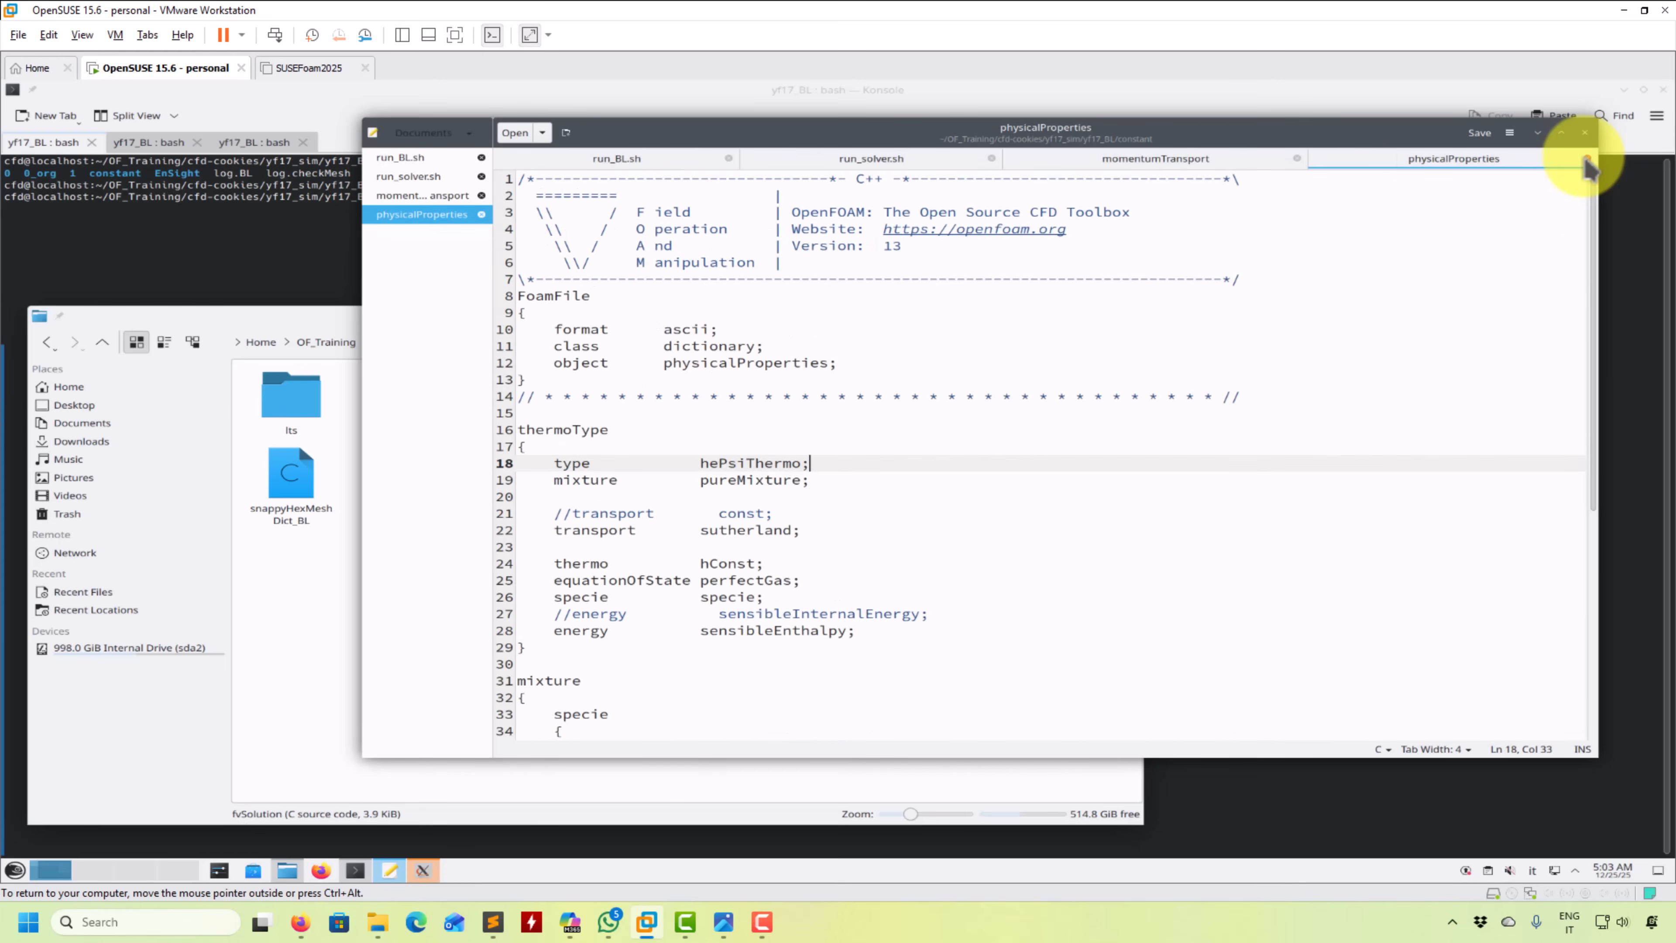
pyautogui.click(1587, 159)
pyautogui.click(1586, 160)
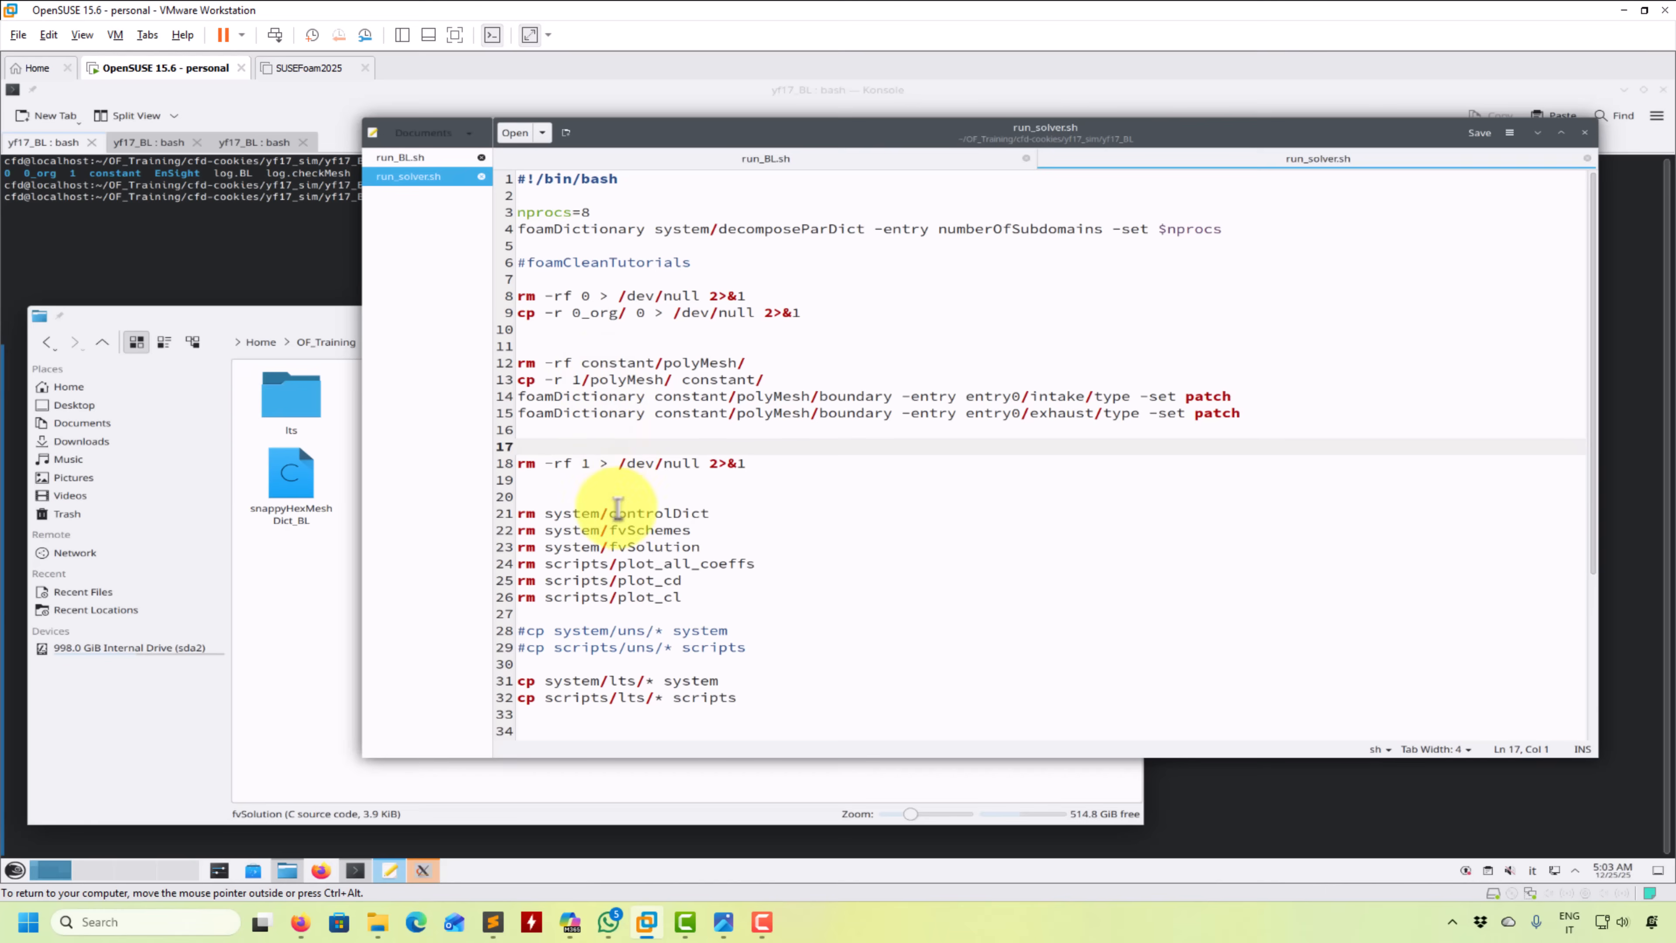
# - Switch to the terminal and start the simulation with sh run_solver.sh in the yf17_BL folder
pyautogui.click(273, 258)
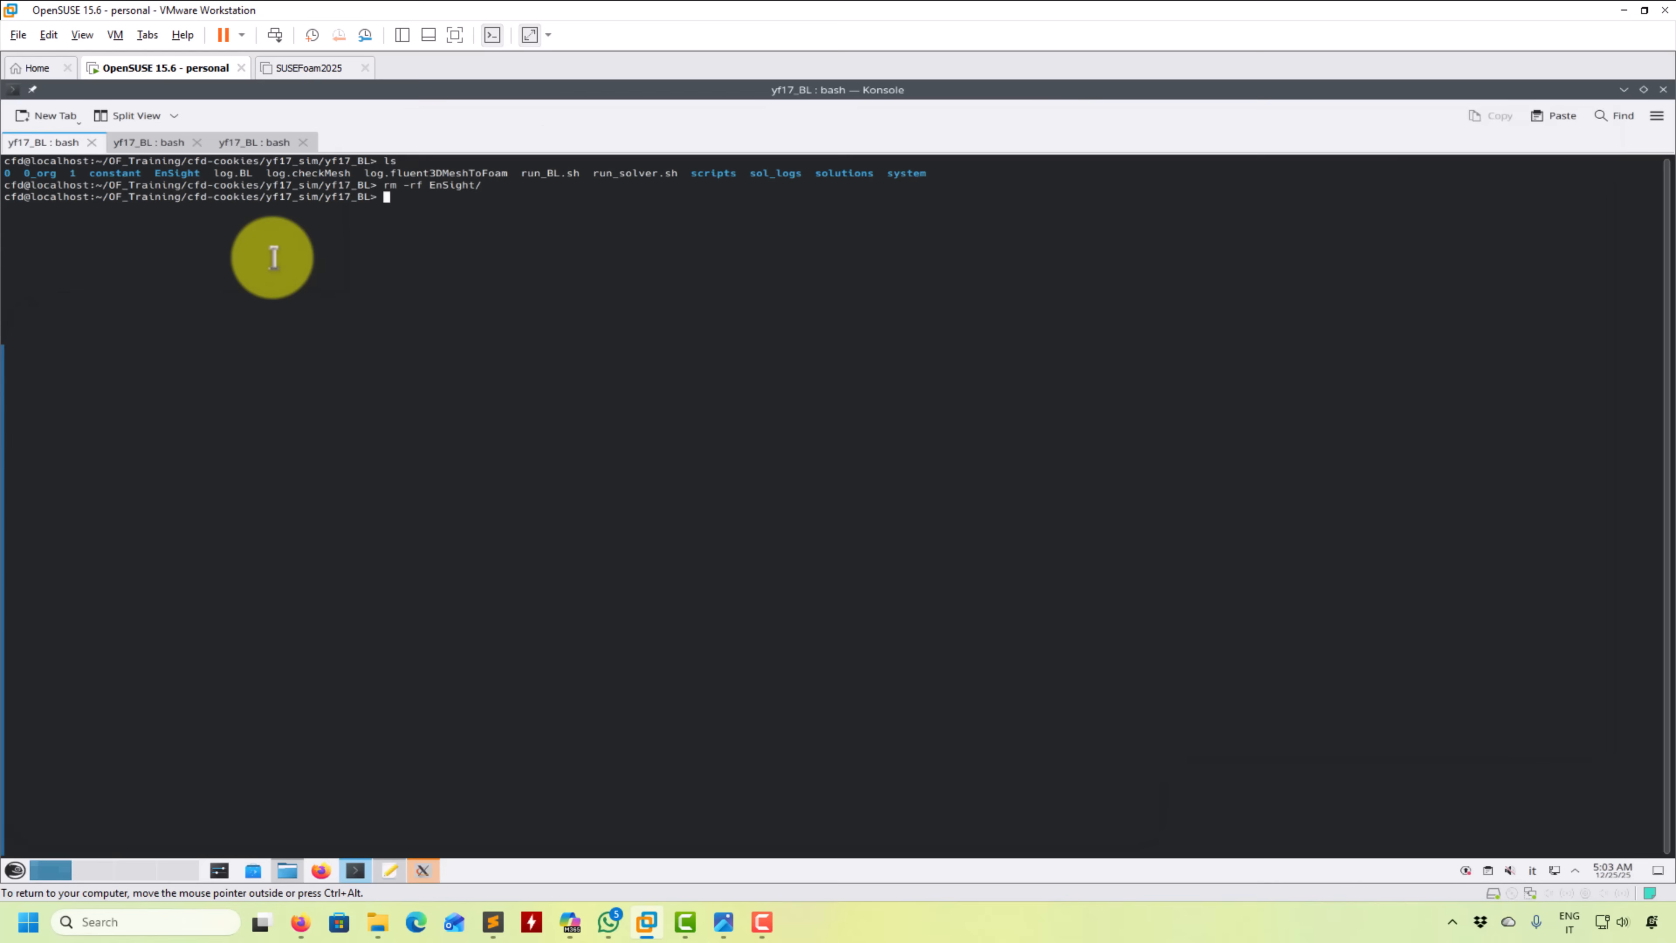
pyautogui.write('sh run_solver.sh')
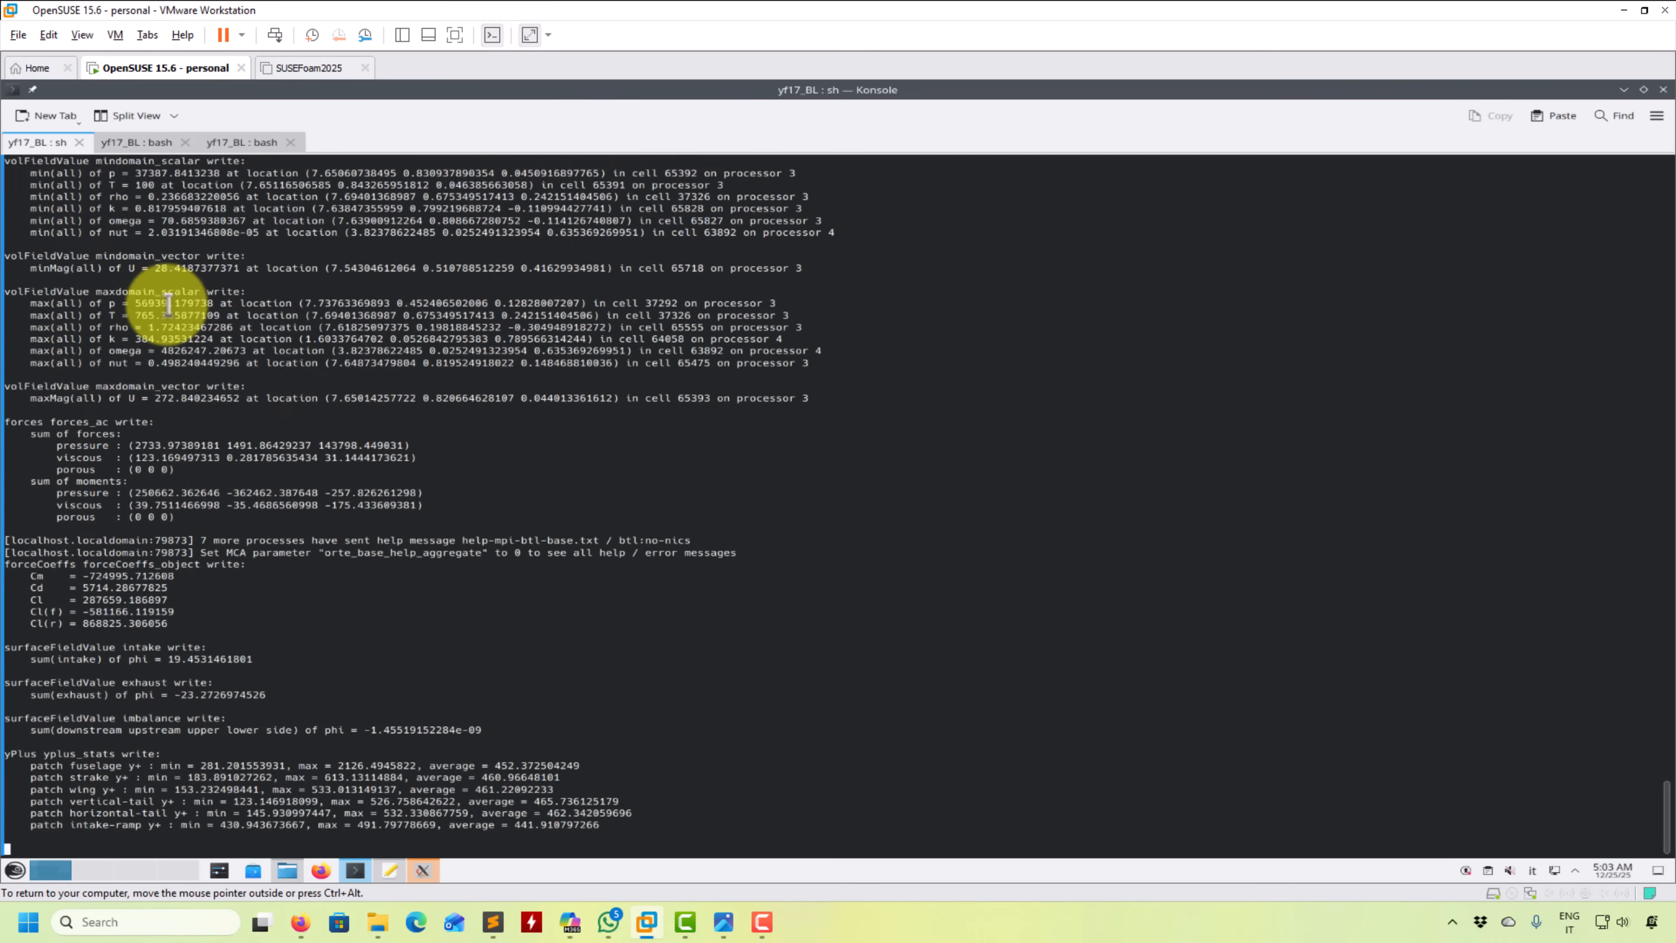
# - Examine the running solver's output for residuals, PIMPLE convergence, field extremes, force coefficients, mass flow and y+ statistics
pyautogui.scroll(17, 169, 304)
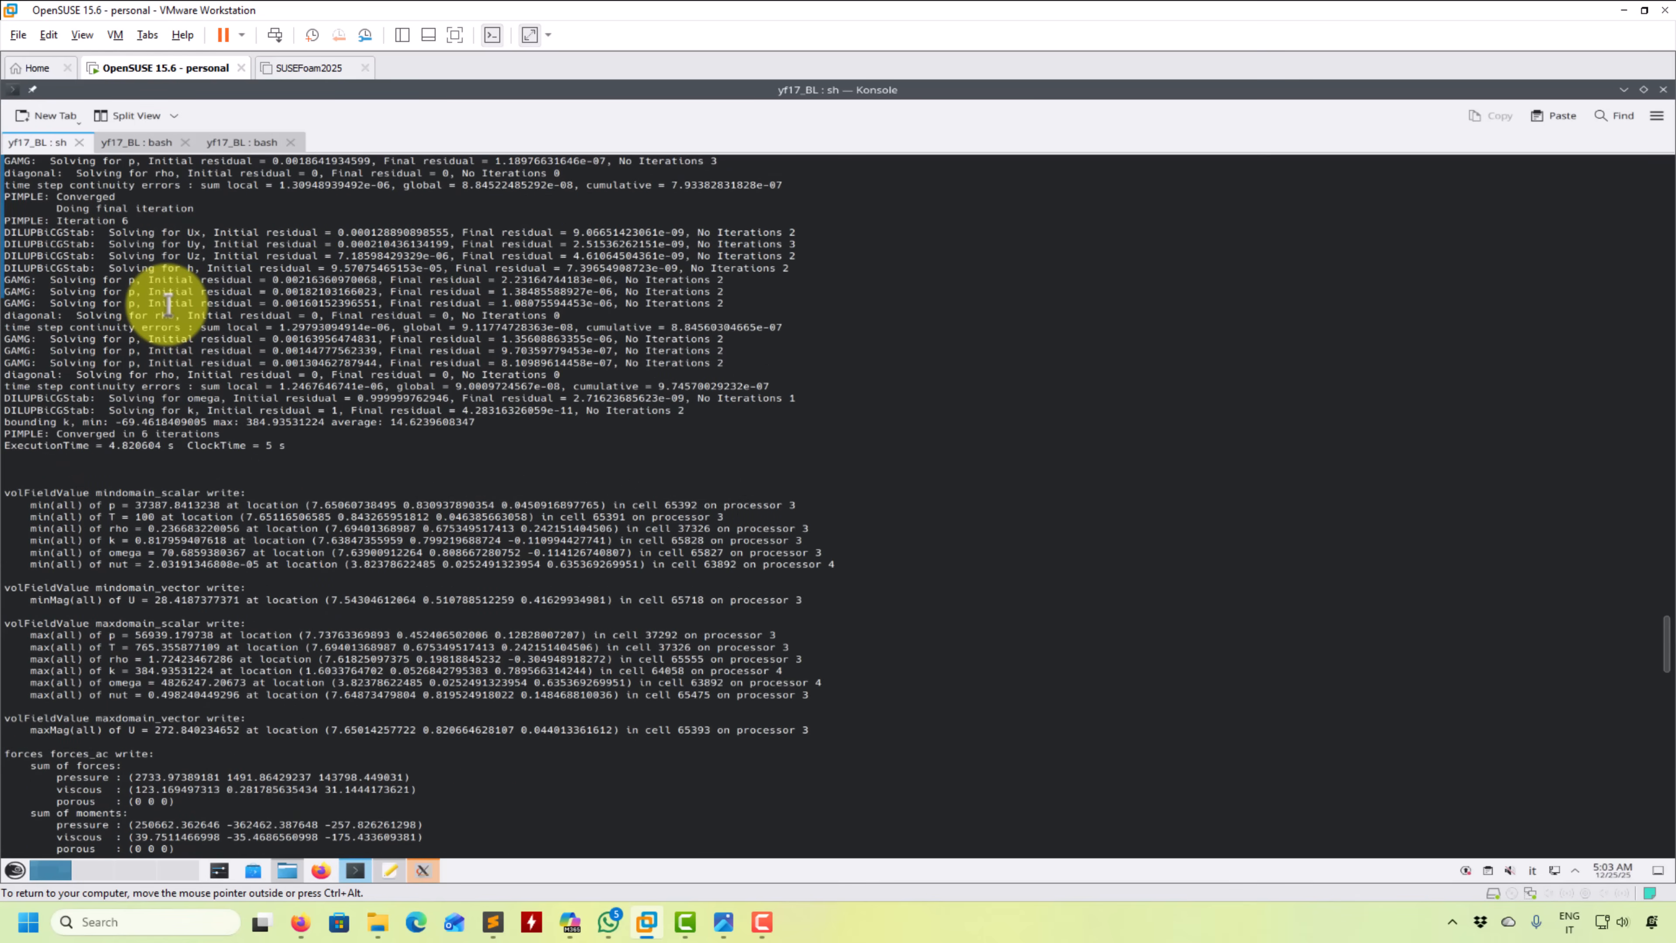
pyautogui.scroll(-20, 169, 304)
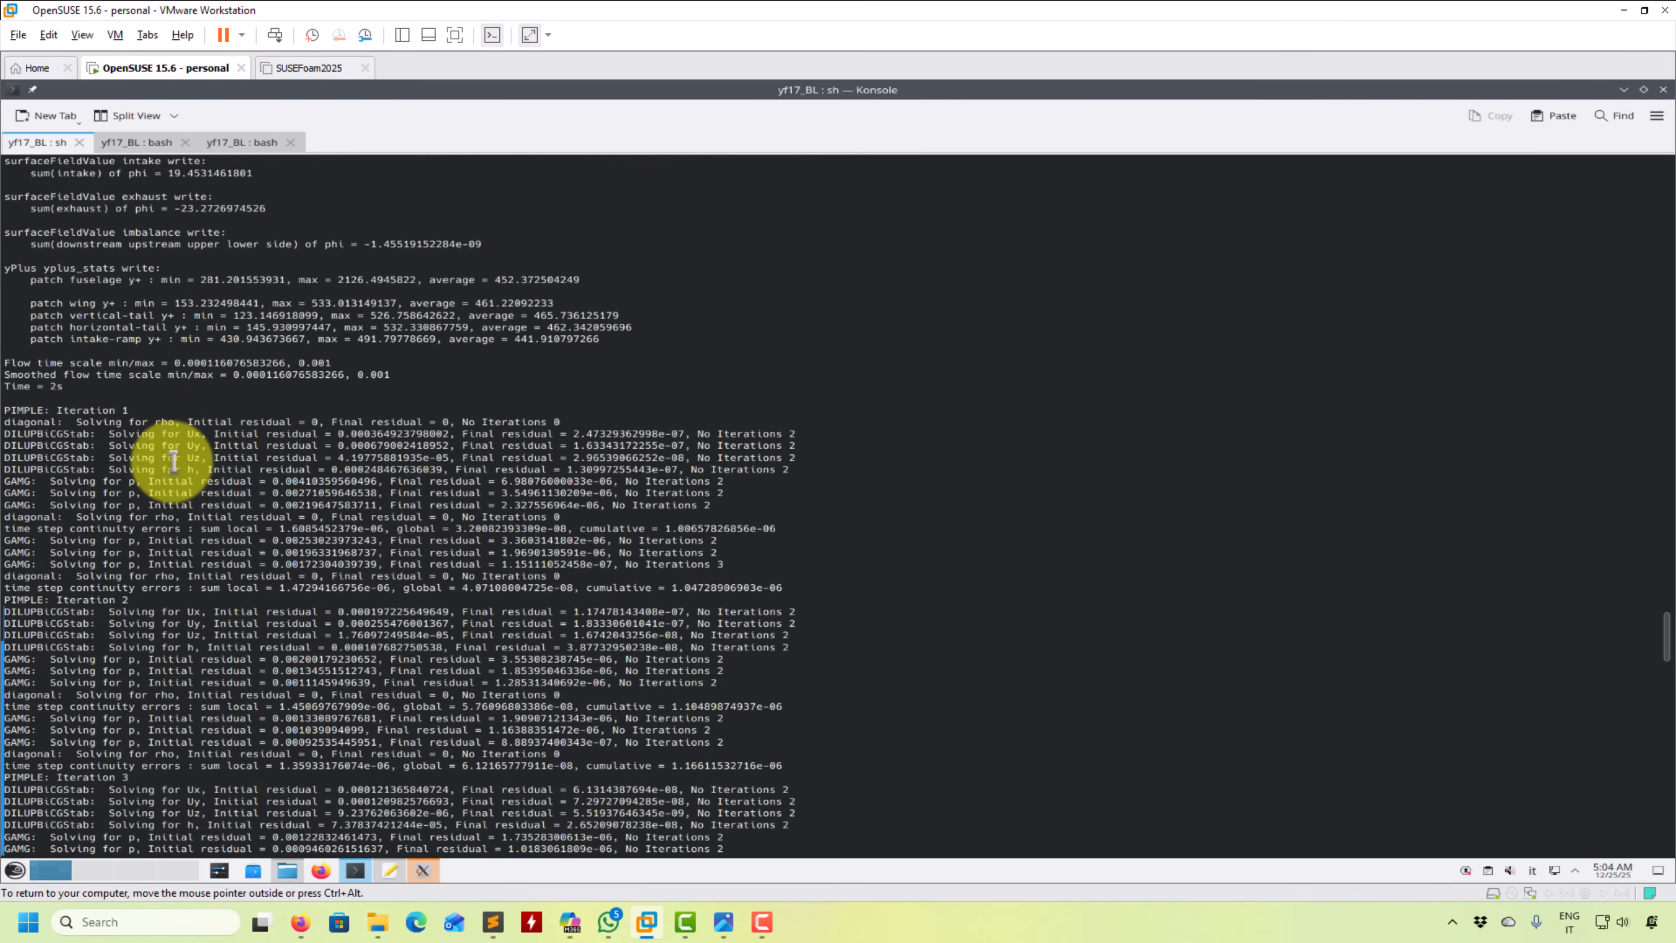
pyautogui.scroll(-20, 173, 461)
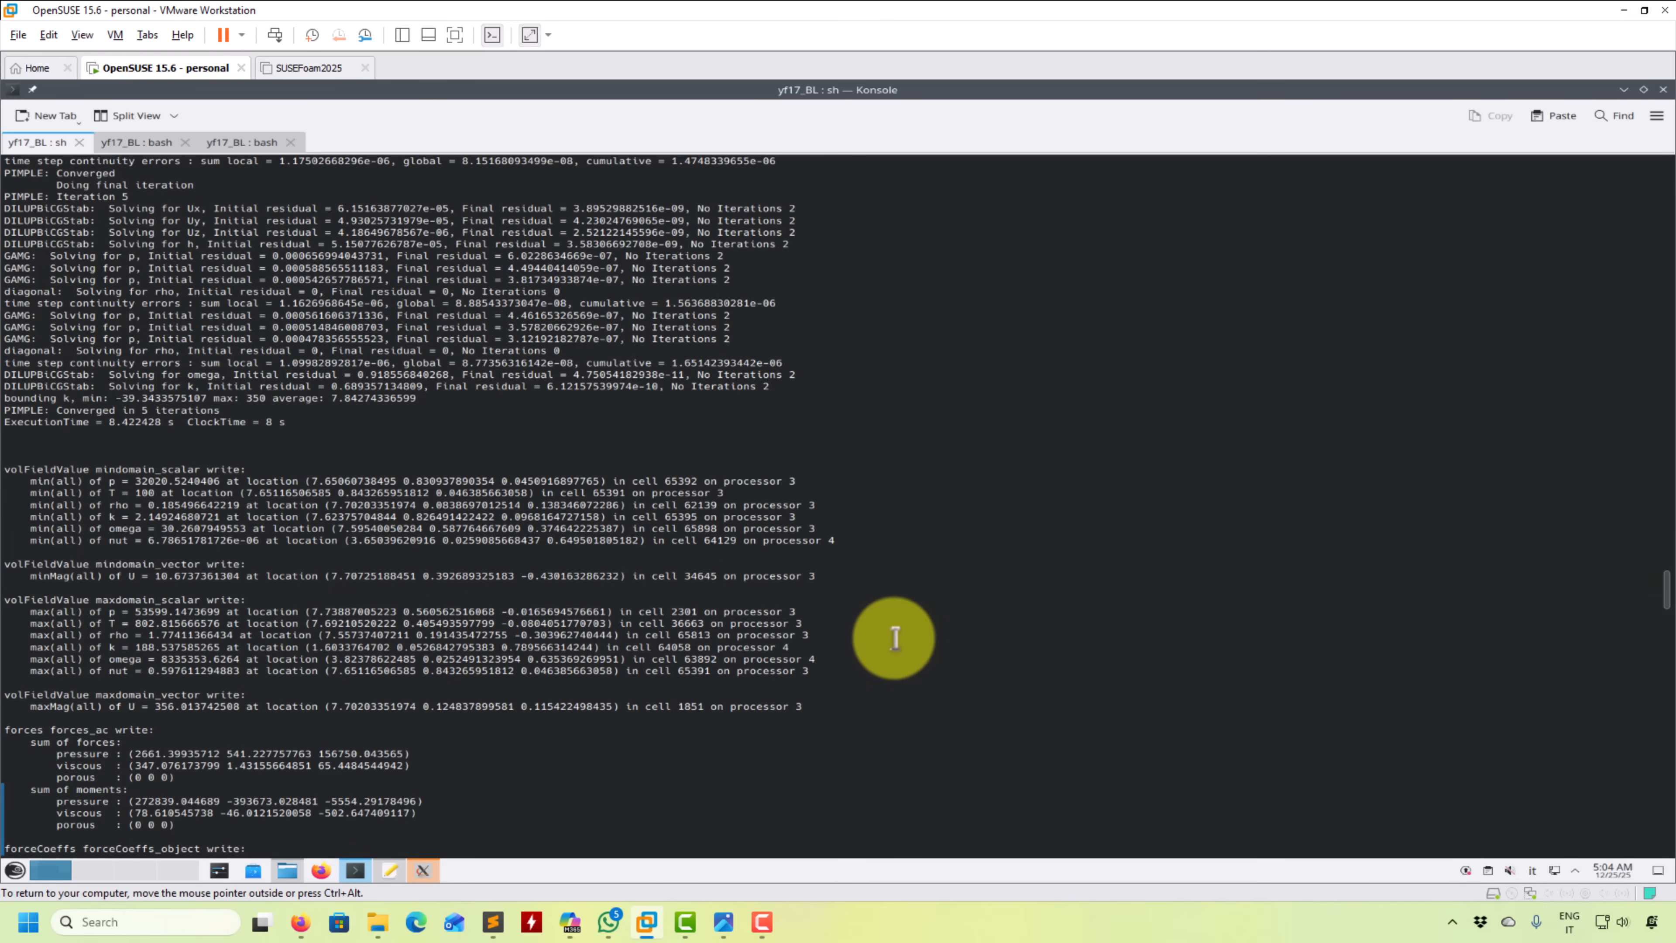
pyautogui.scroll(-20, 894, 637)
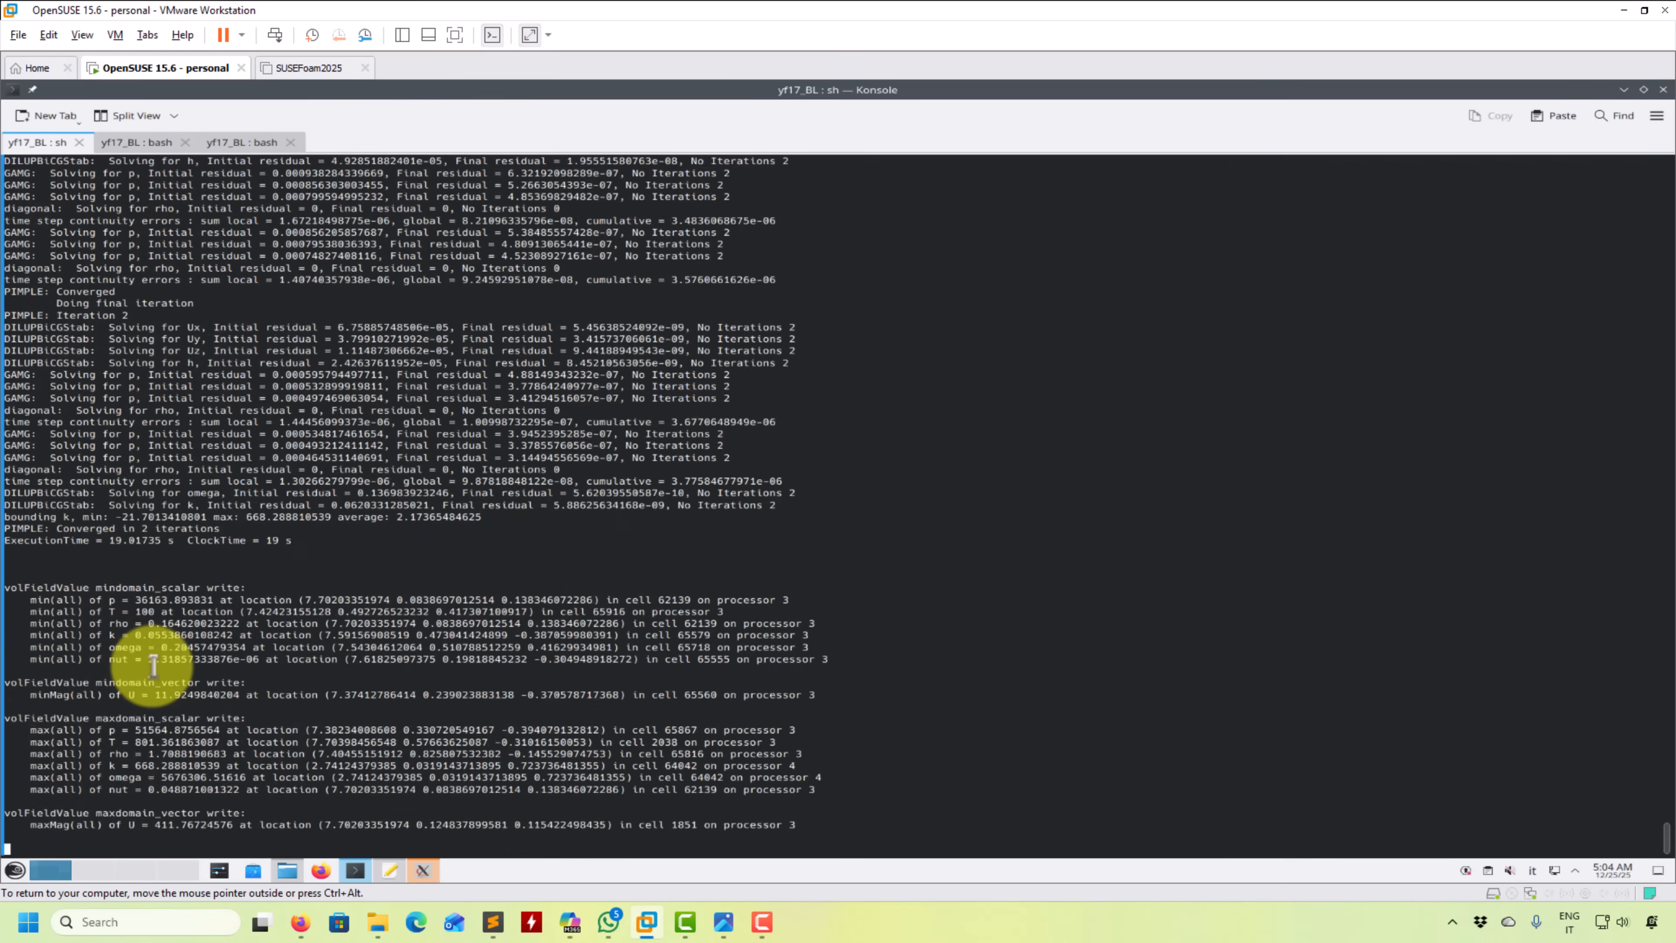
pyautogui.scroll(8, 153, 667)
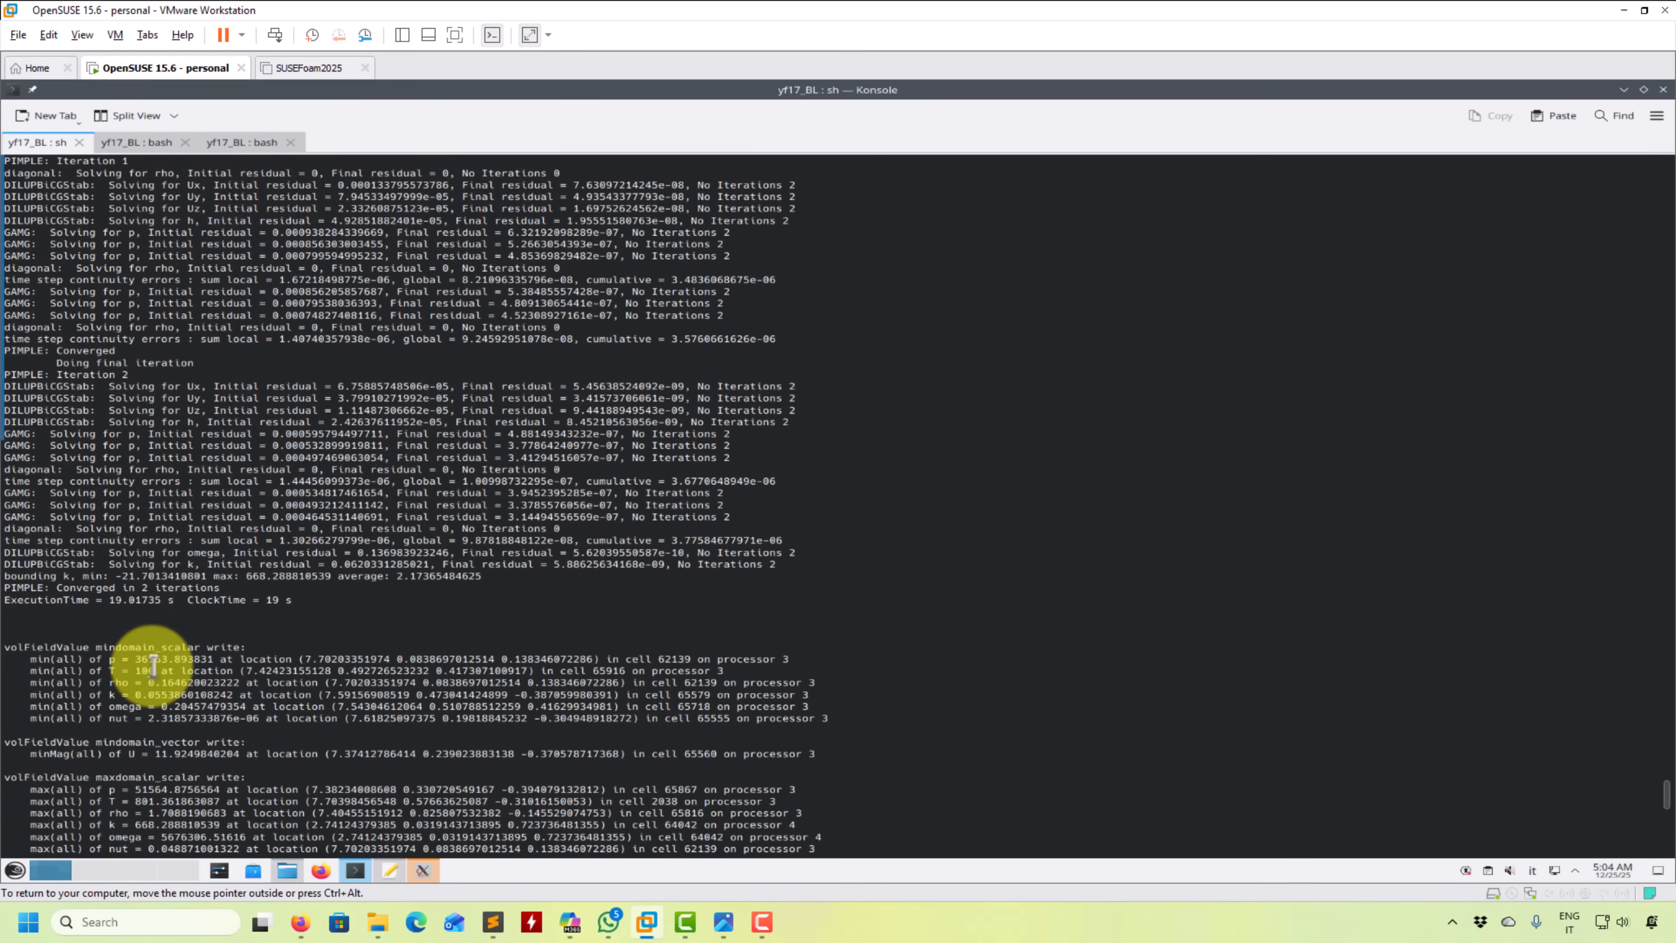
pyautogui.scroll(-20, 153, 667)
pyautogui.scroll(10, 153, 667)
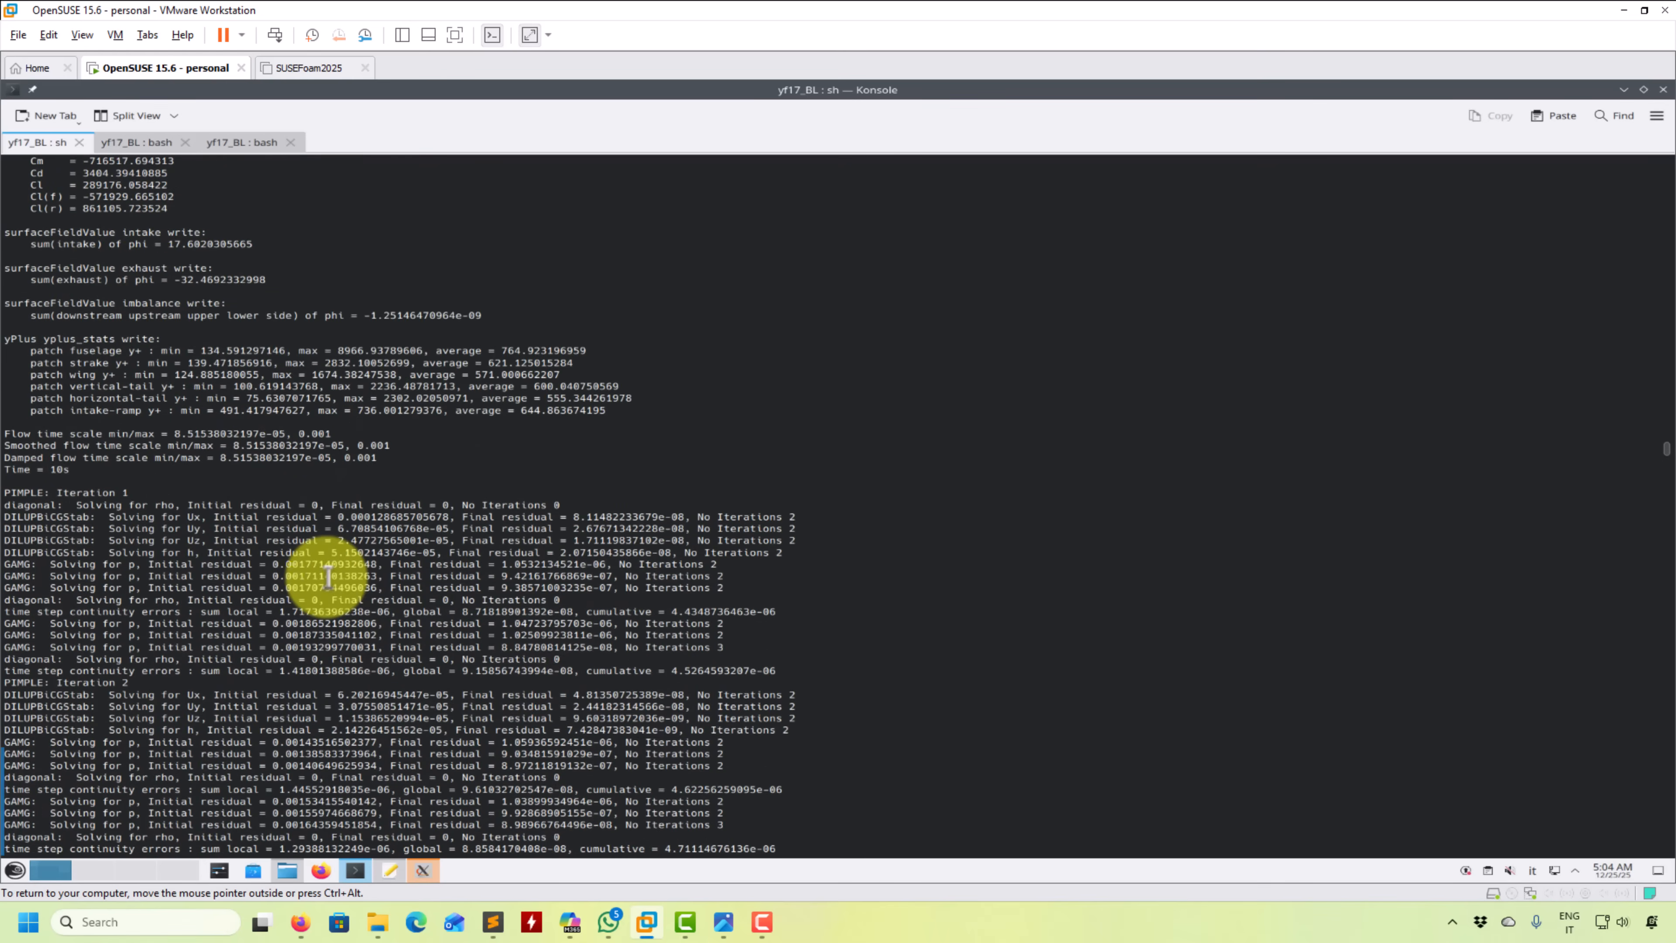
pyautogui.scroll(-20, 333, 580)
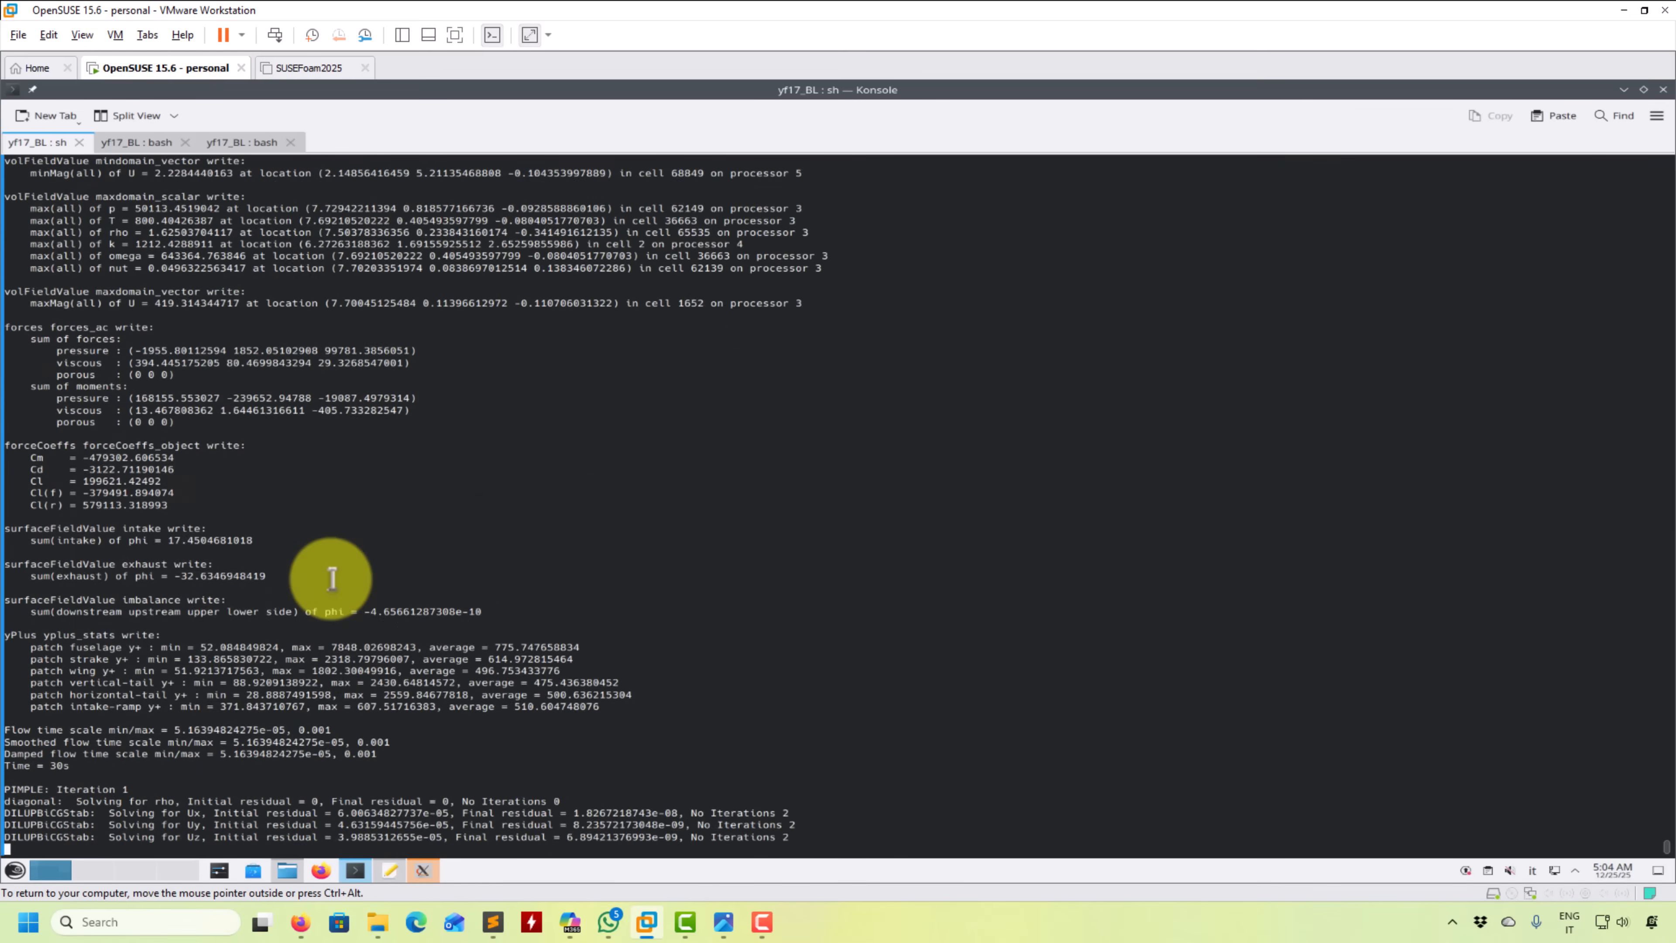
# - Start pyFoamPlotWatcher.py on the solver log in the second terminal session to plot the running simulation
pyautogui.click(137, 141)
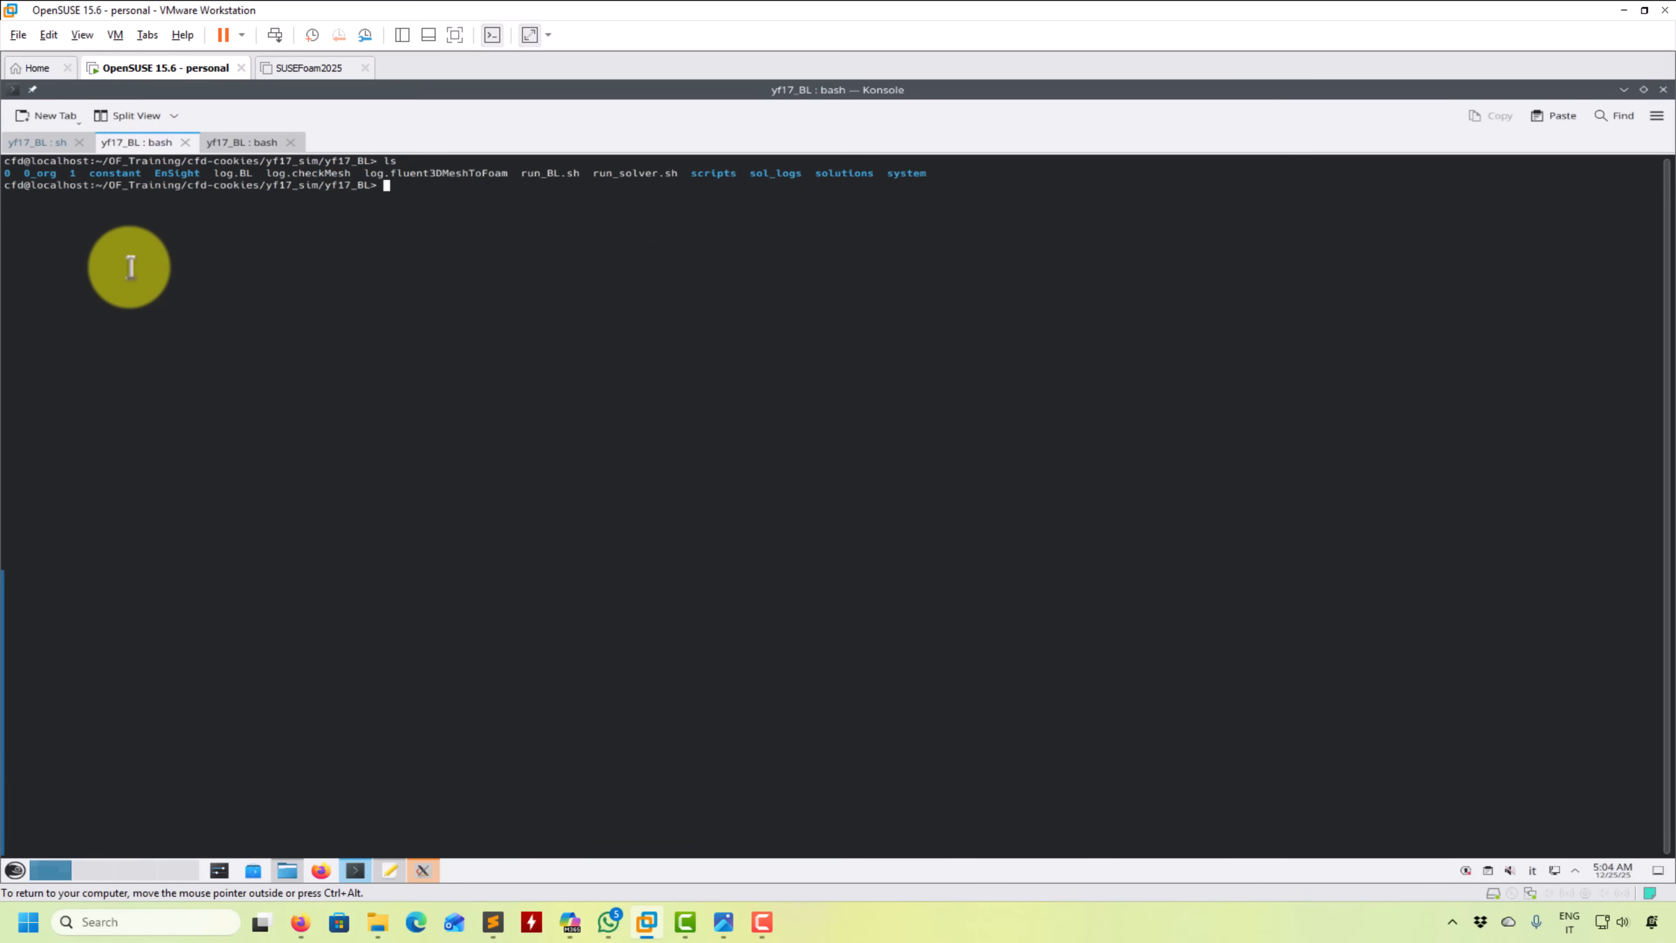
pyautogui.write('pyFoam')
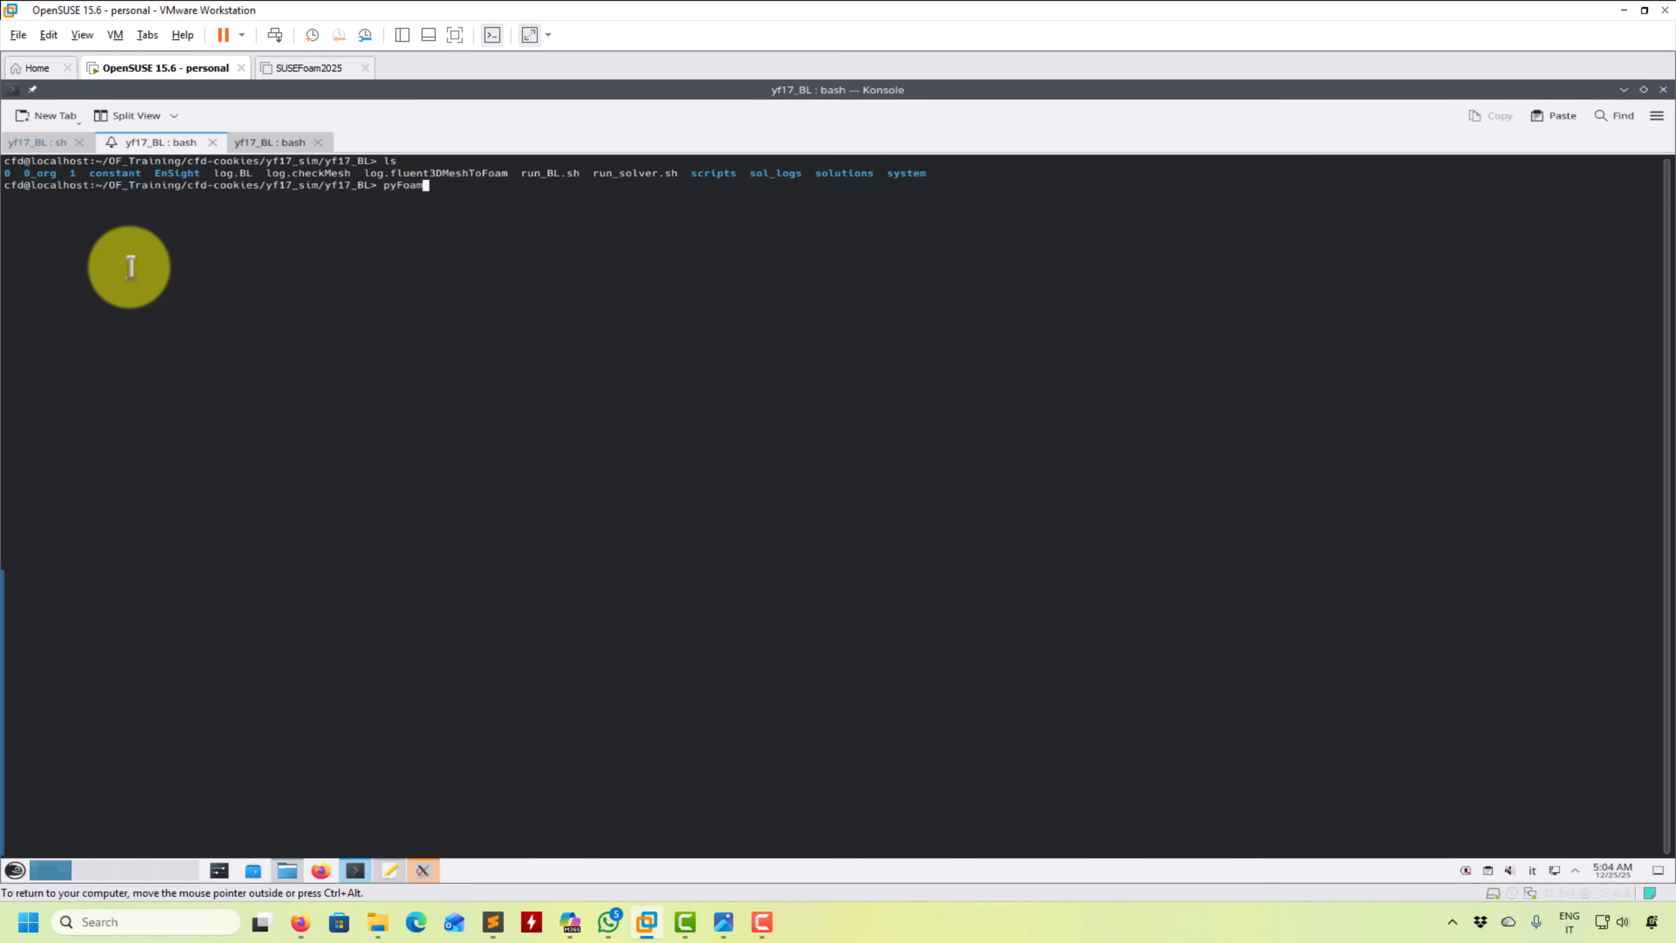
pyautogui.write('PlotW')
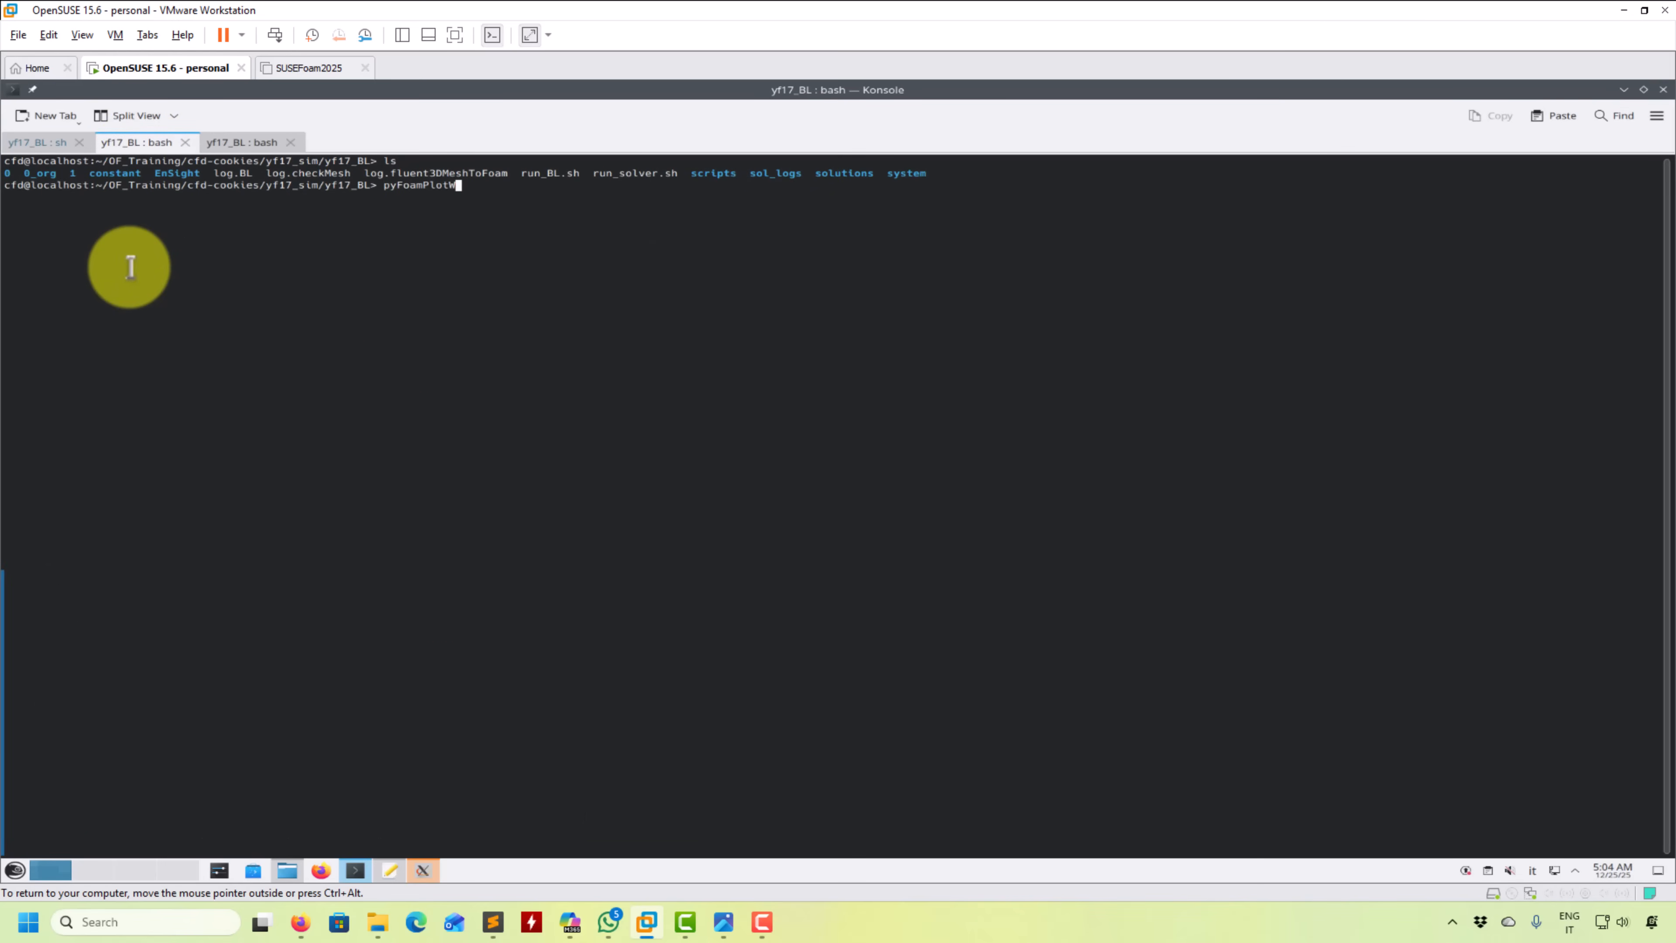
pyautogui.write('atcher.py log.')
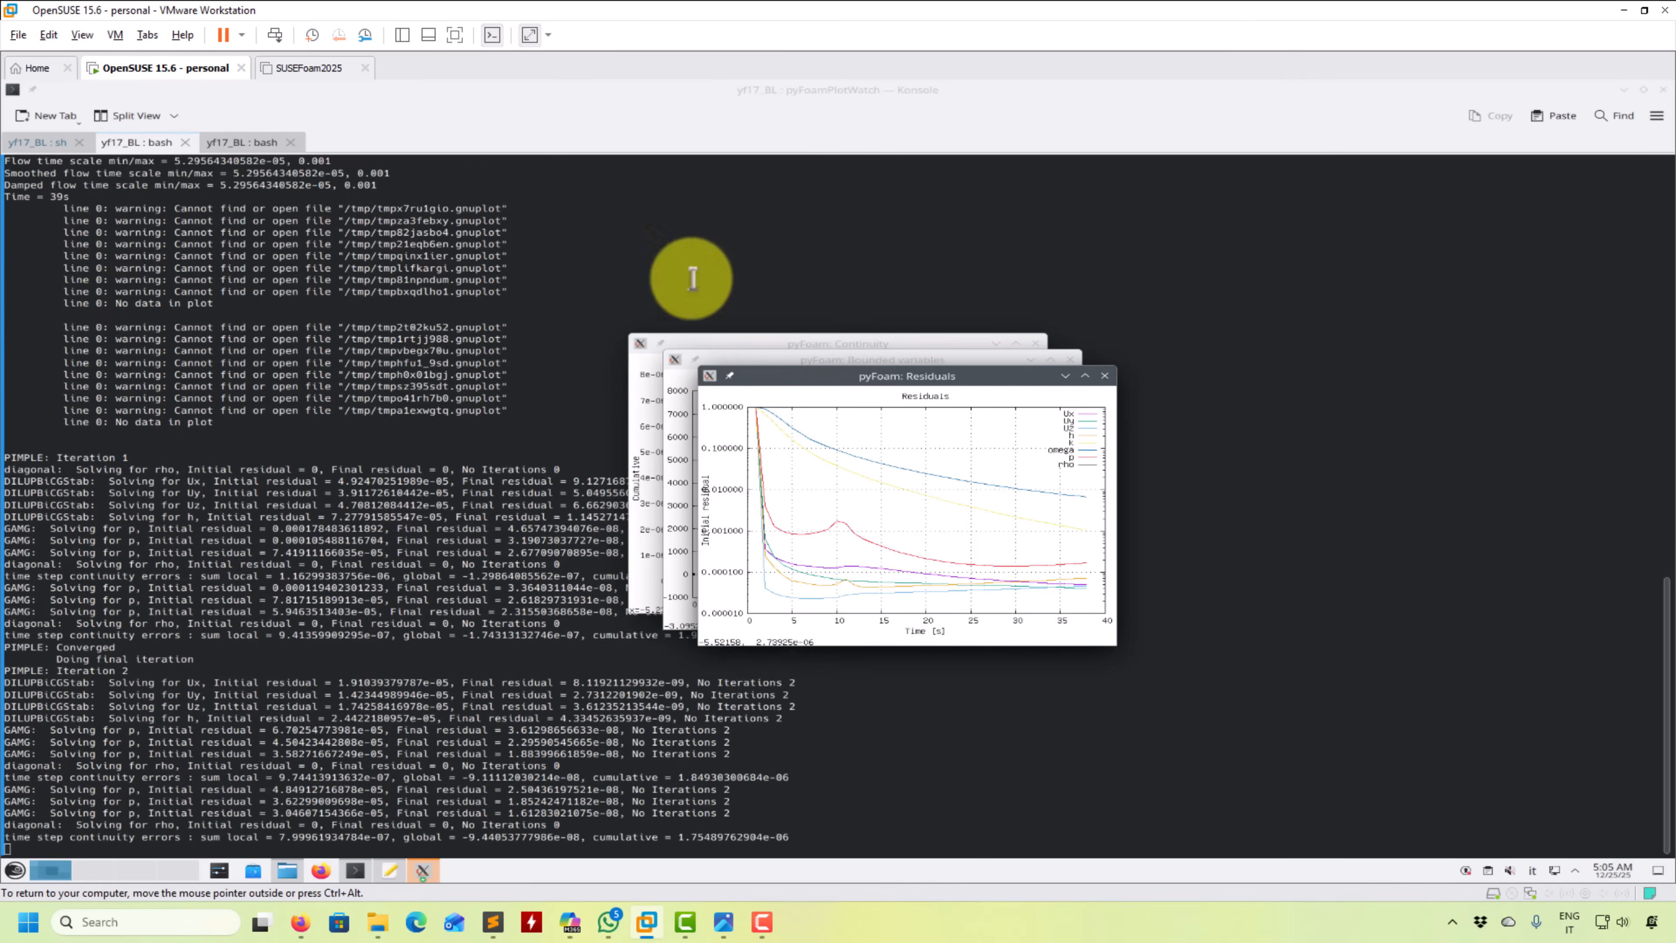
# - Arrange the Bounded variables, Continuity and Residuals plot windows side by side so they no longer overlap
pyautogui.moveTo(964, 376); pyautogui.dragTo(1501, 192)
pyautogui.moveTo(945, 361); pyautogui.dragTo(536, 212)
pyautogui.moveTo(884, 341); pyautogui.dragTo(1084, 194)
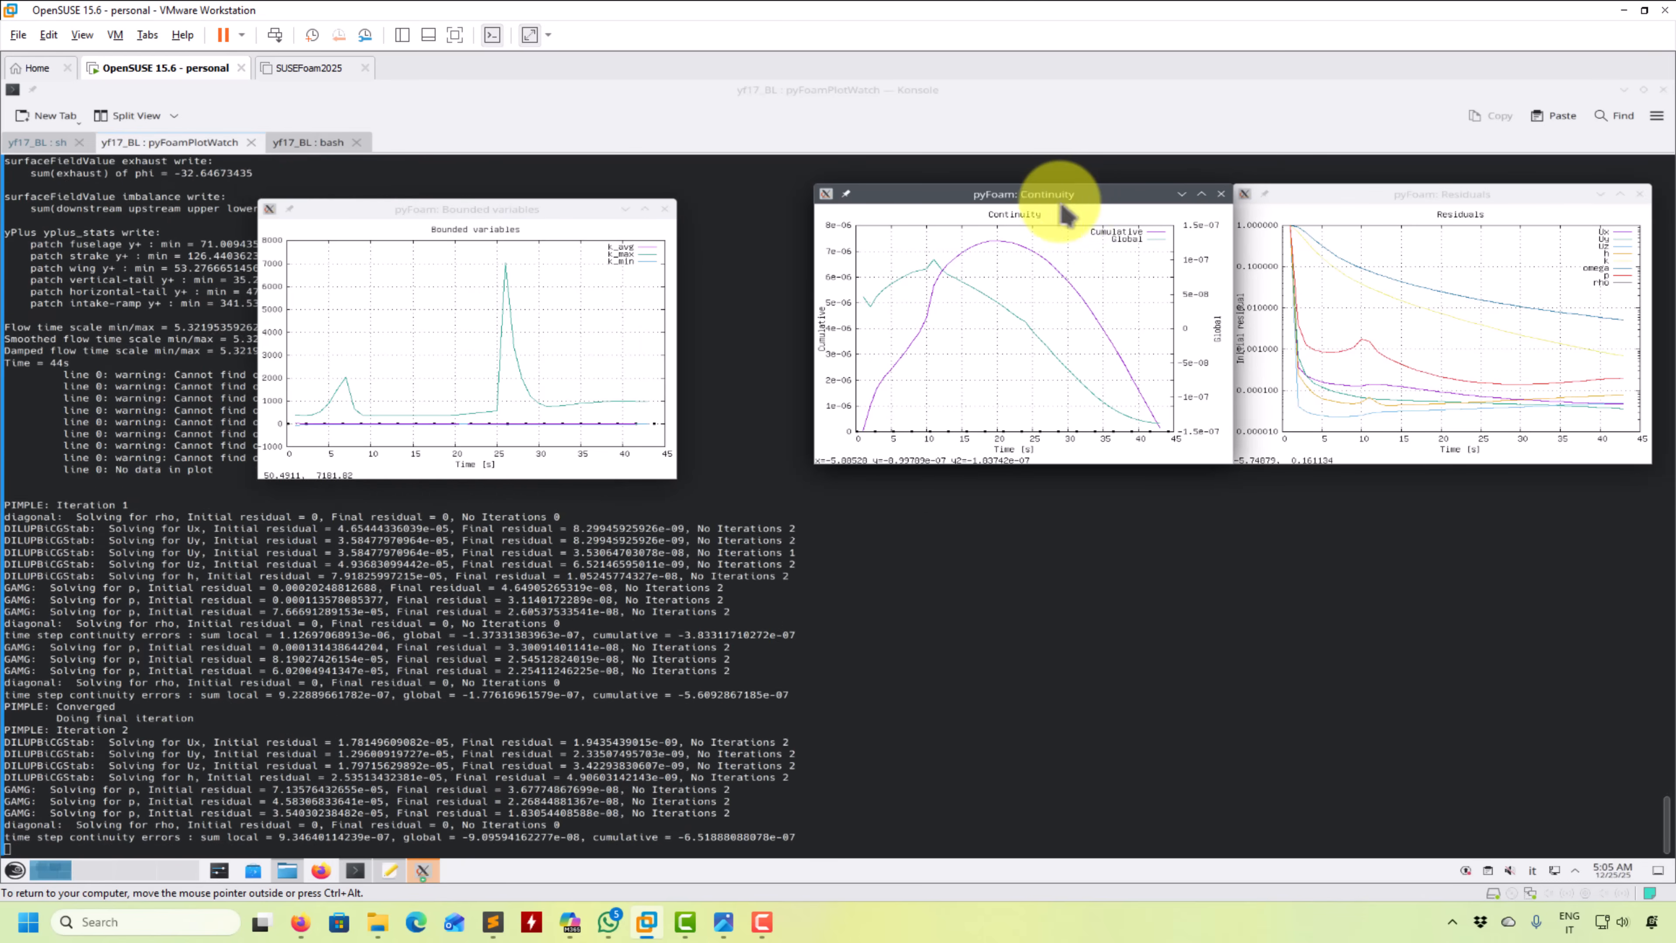
pyautogui.moveTo(583, 213); pyautogui.dragTo(592, 212)
pyautogui.moveTo(657, 200); pyautogui.dragTo(657, 202)
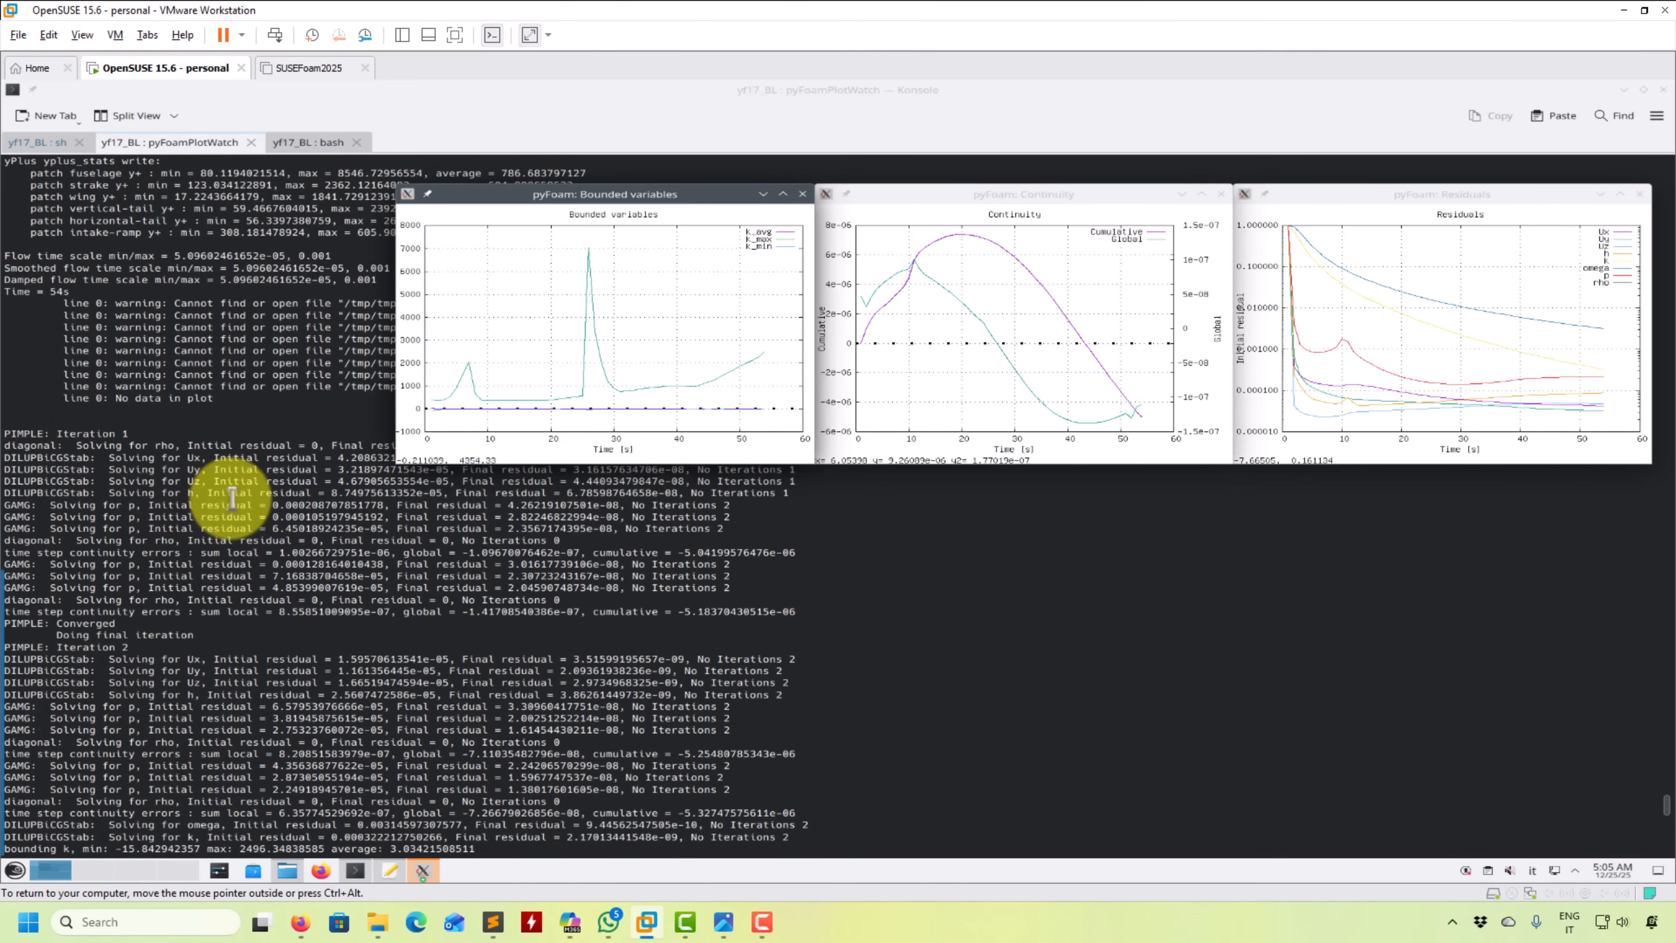
# - Bring the plots back in front of the terminal, close the blank Gnuplot window and move the Bounded variables plot aside
pyautogui.click(232, 498)
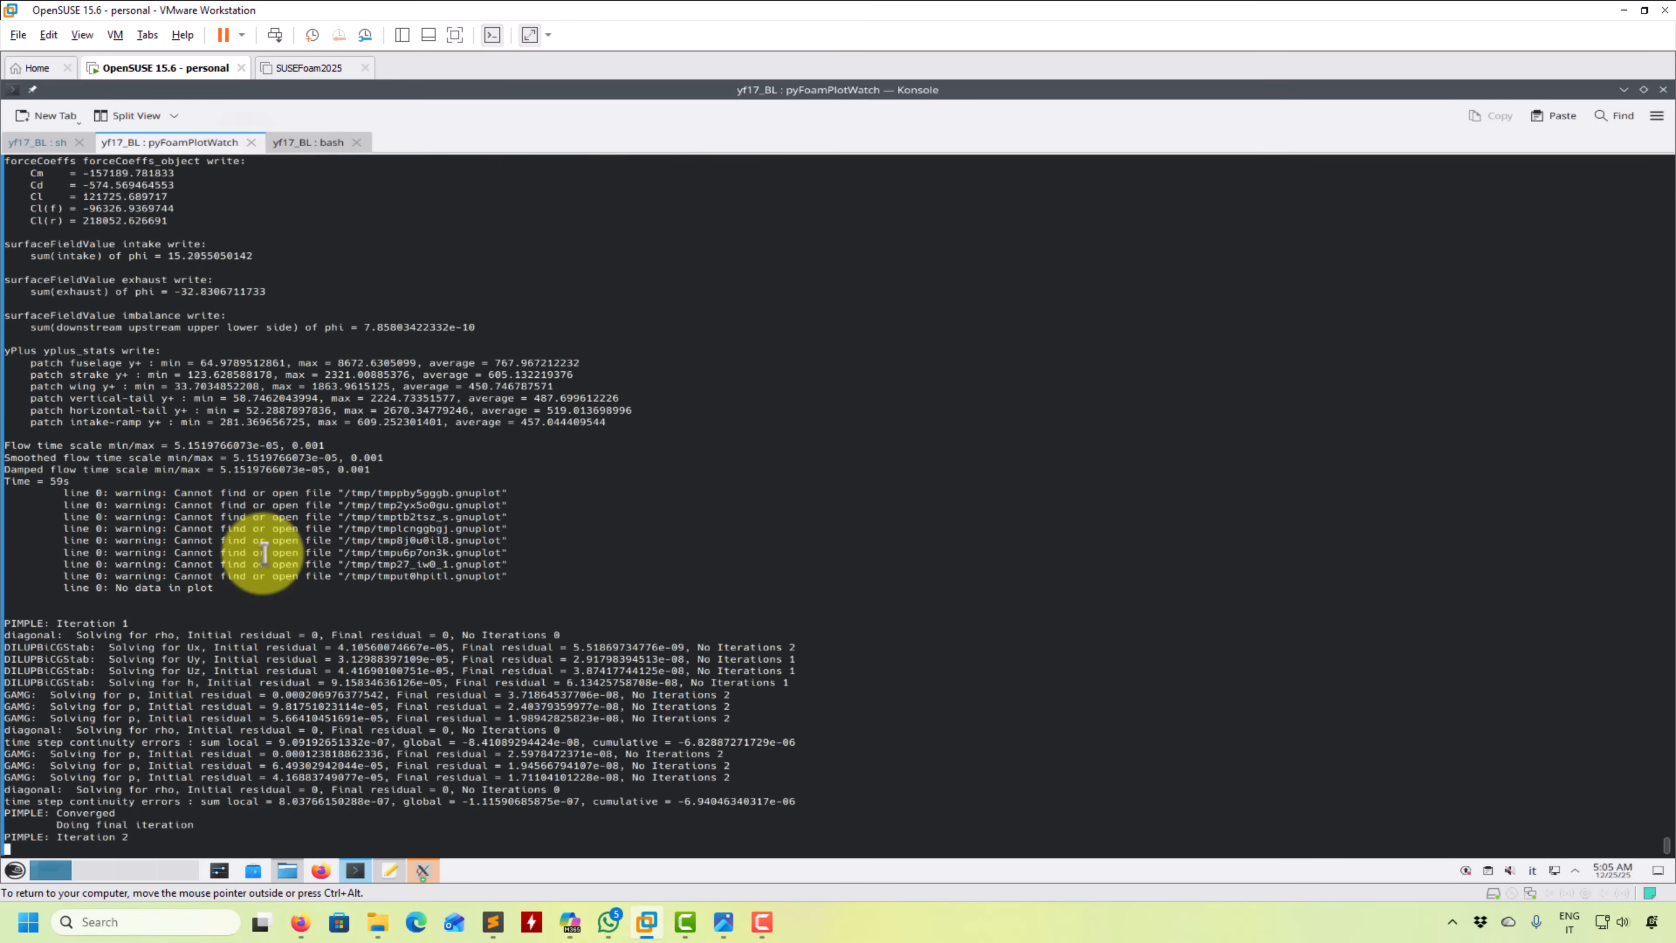
pyautogui.click(429, 875)
pyautogui.click(429, 875)
pyautogui.click(429, 874)
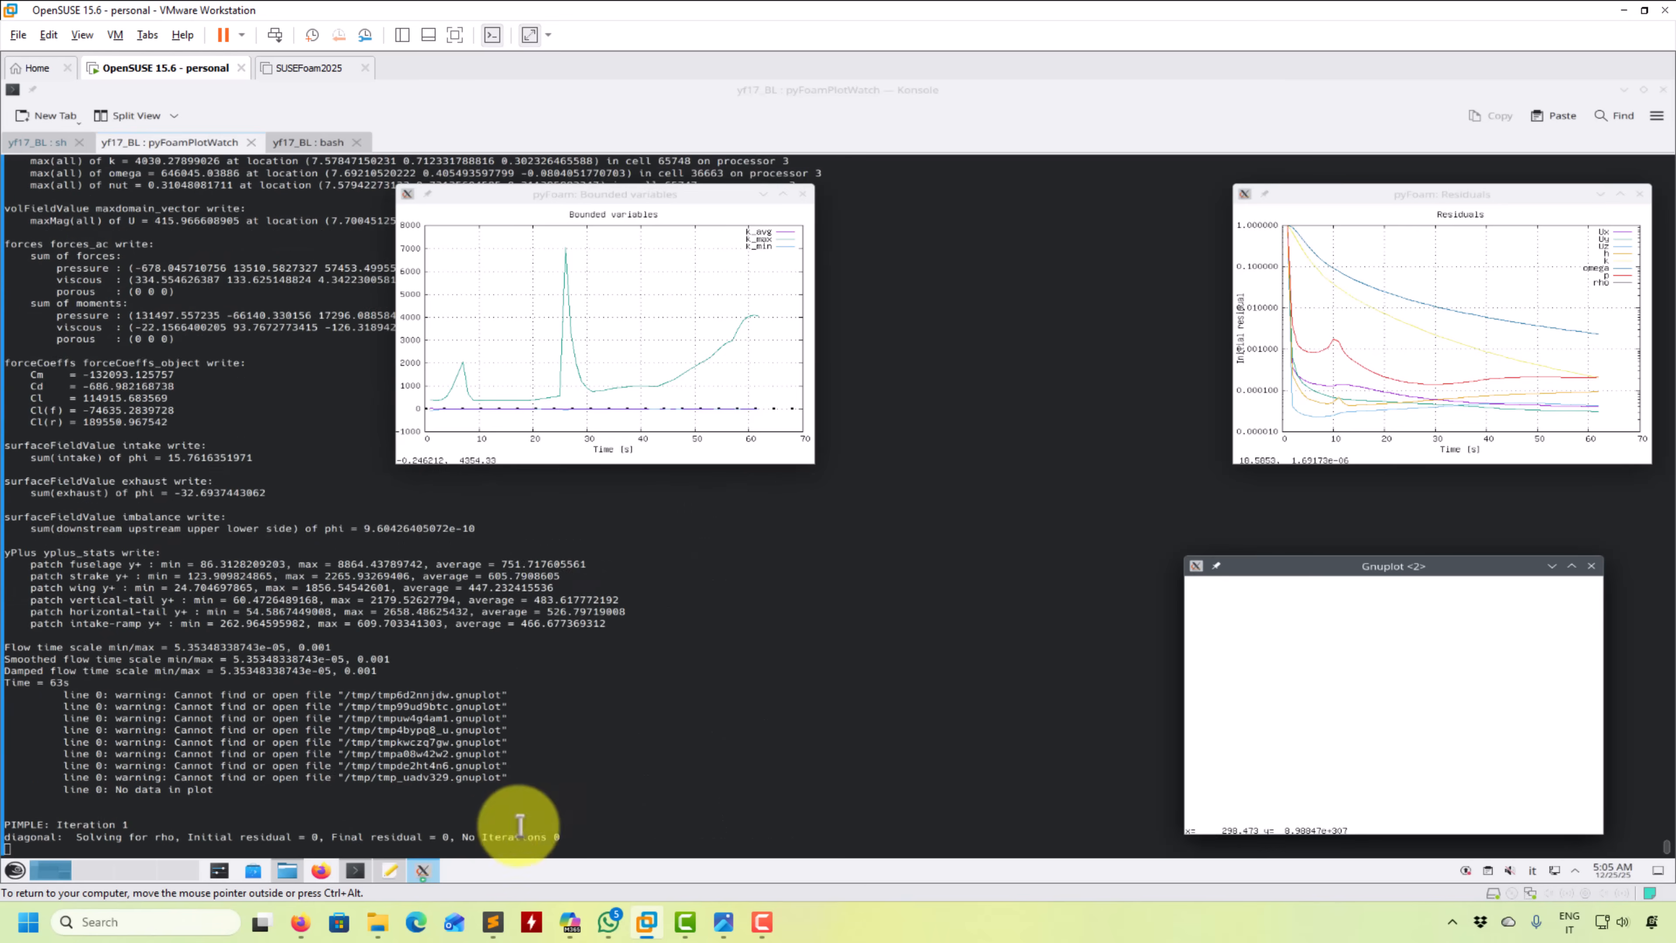
pyautogui.click(1591, 566)
pyautogui.moveTo(702, 194); pyautogui.dragTo(480, 122)
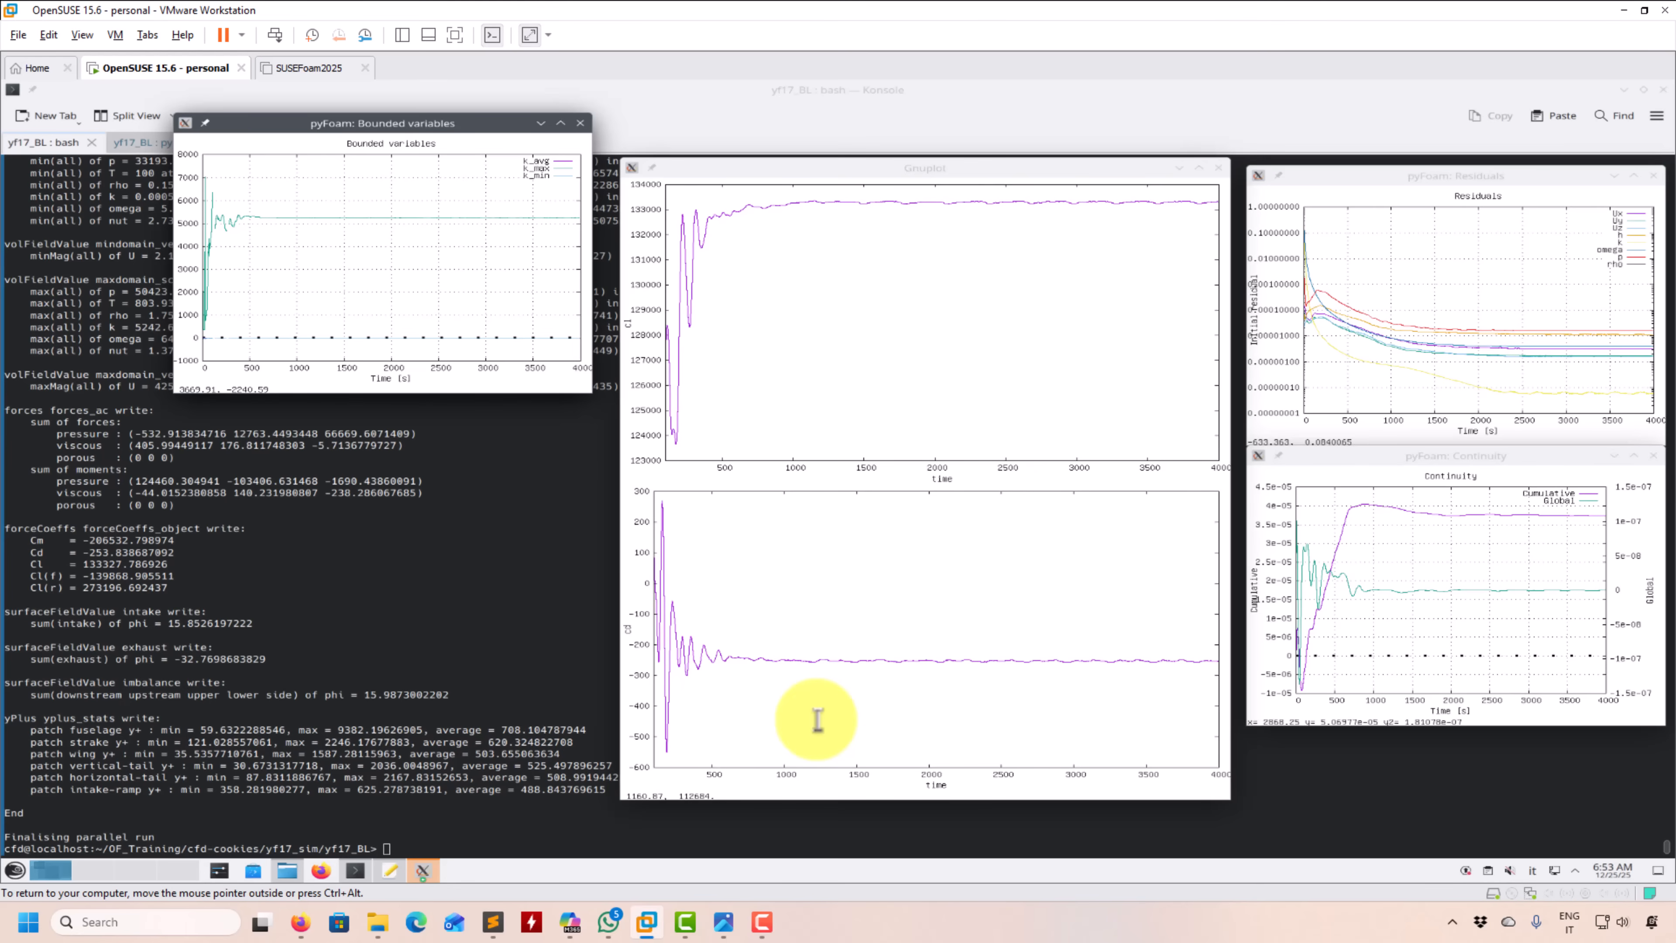
# - Stop the pyFoam plot watcher and the gnuplot coefficient script, and close the remaining plot window
pyautogui.click(137, 147)
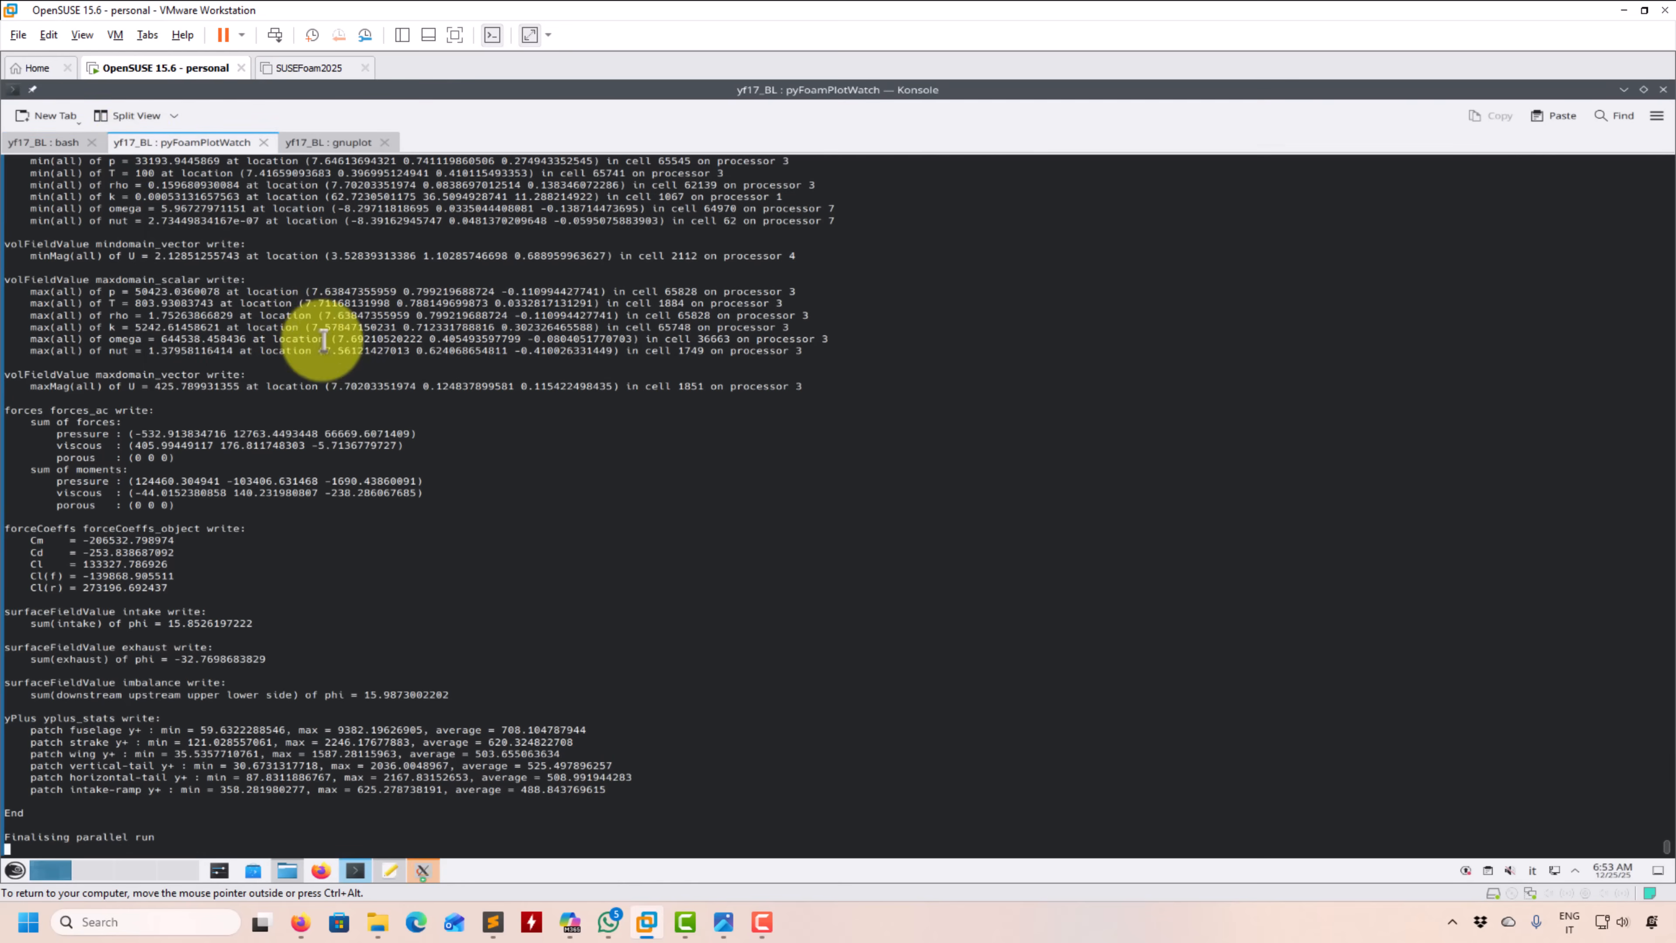
pyautogui.hotkey('ctrl', 'c')
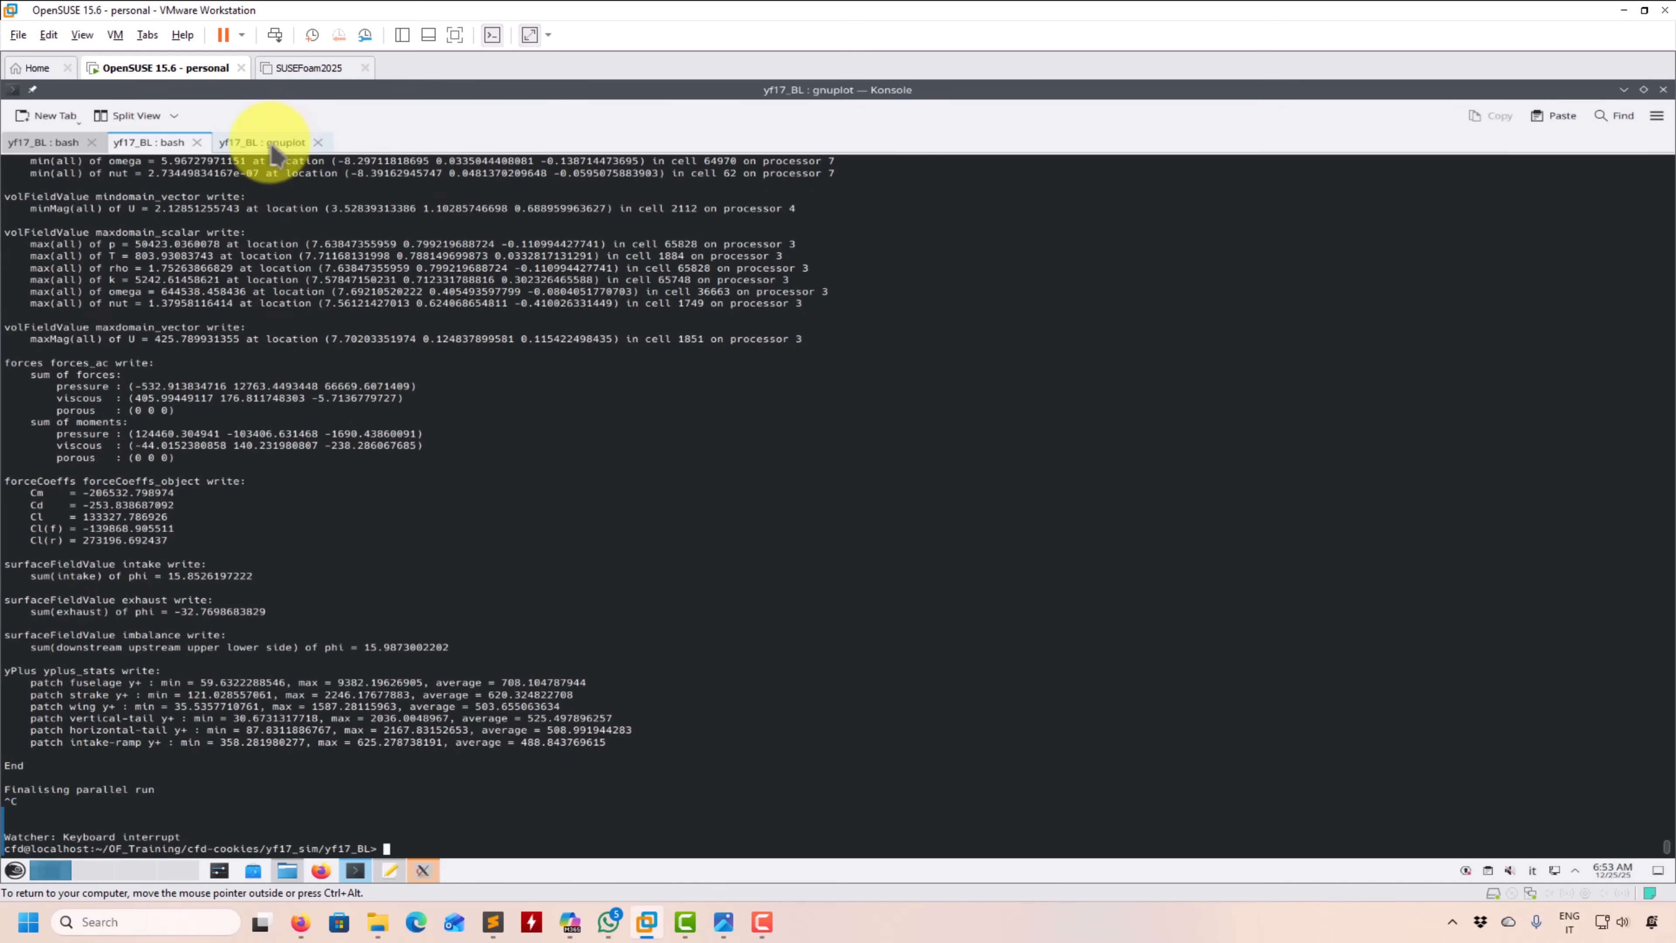
pyautogui.click(262, 141)
pyautogui.hotkey('ctrl', 'c')
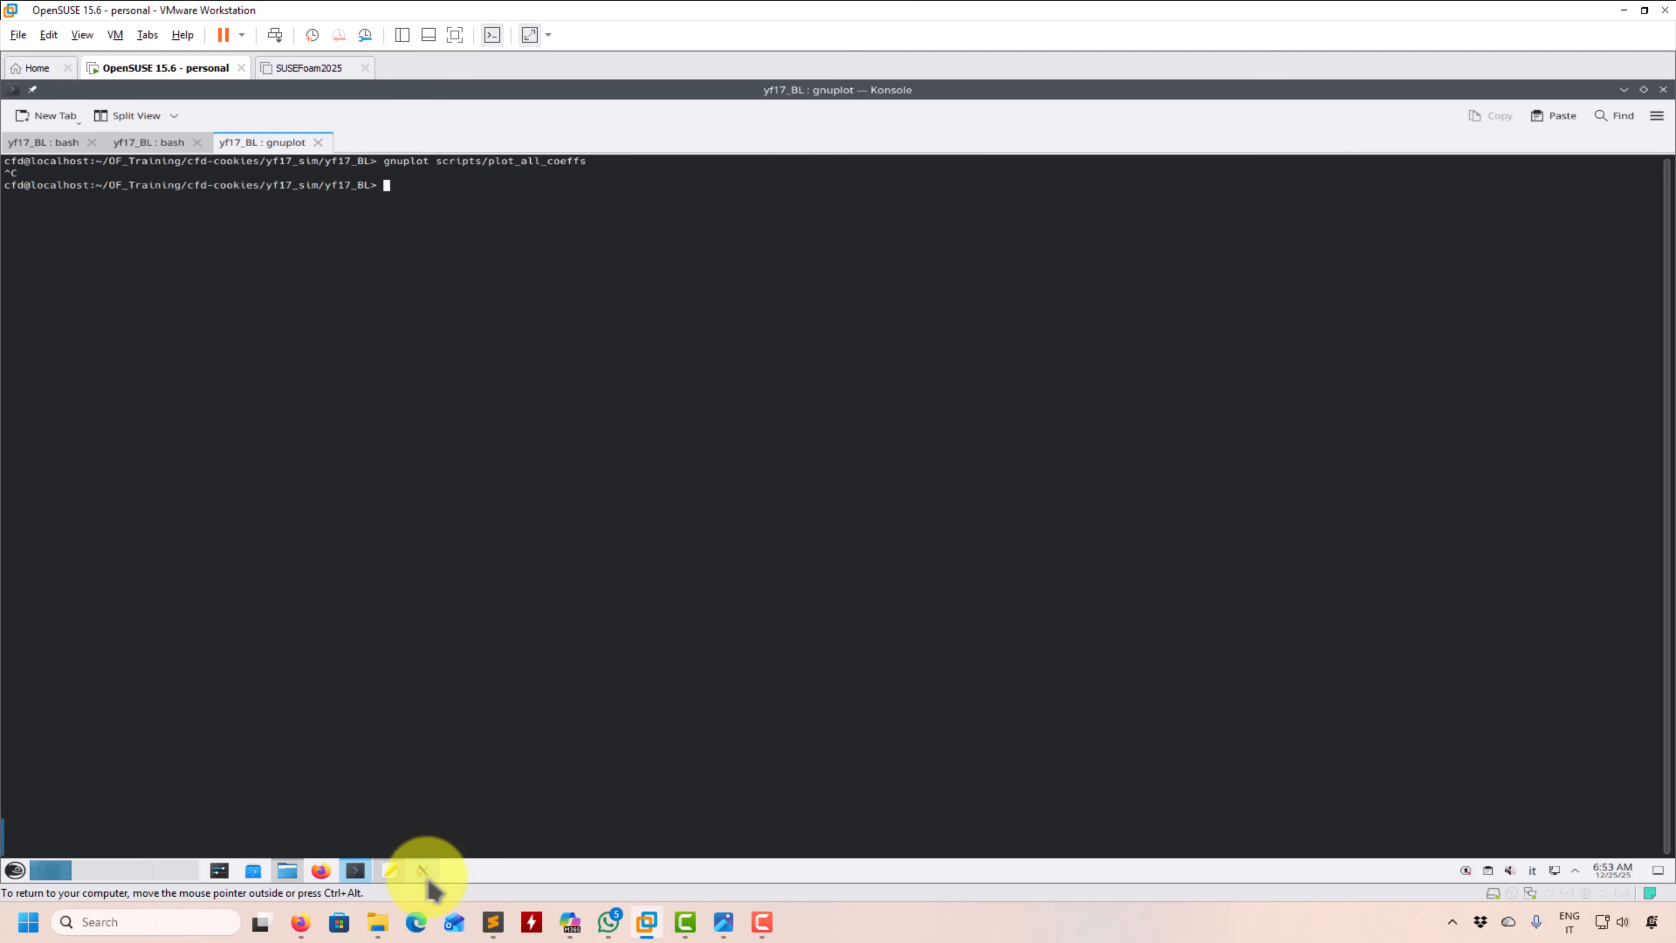
pyautogui.click(422, 870)
pyautogui.click(1218, 167)
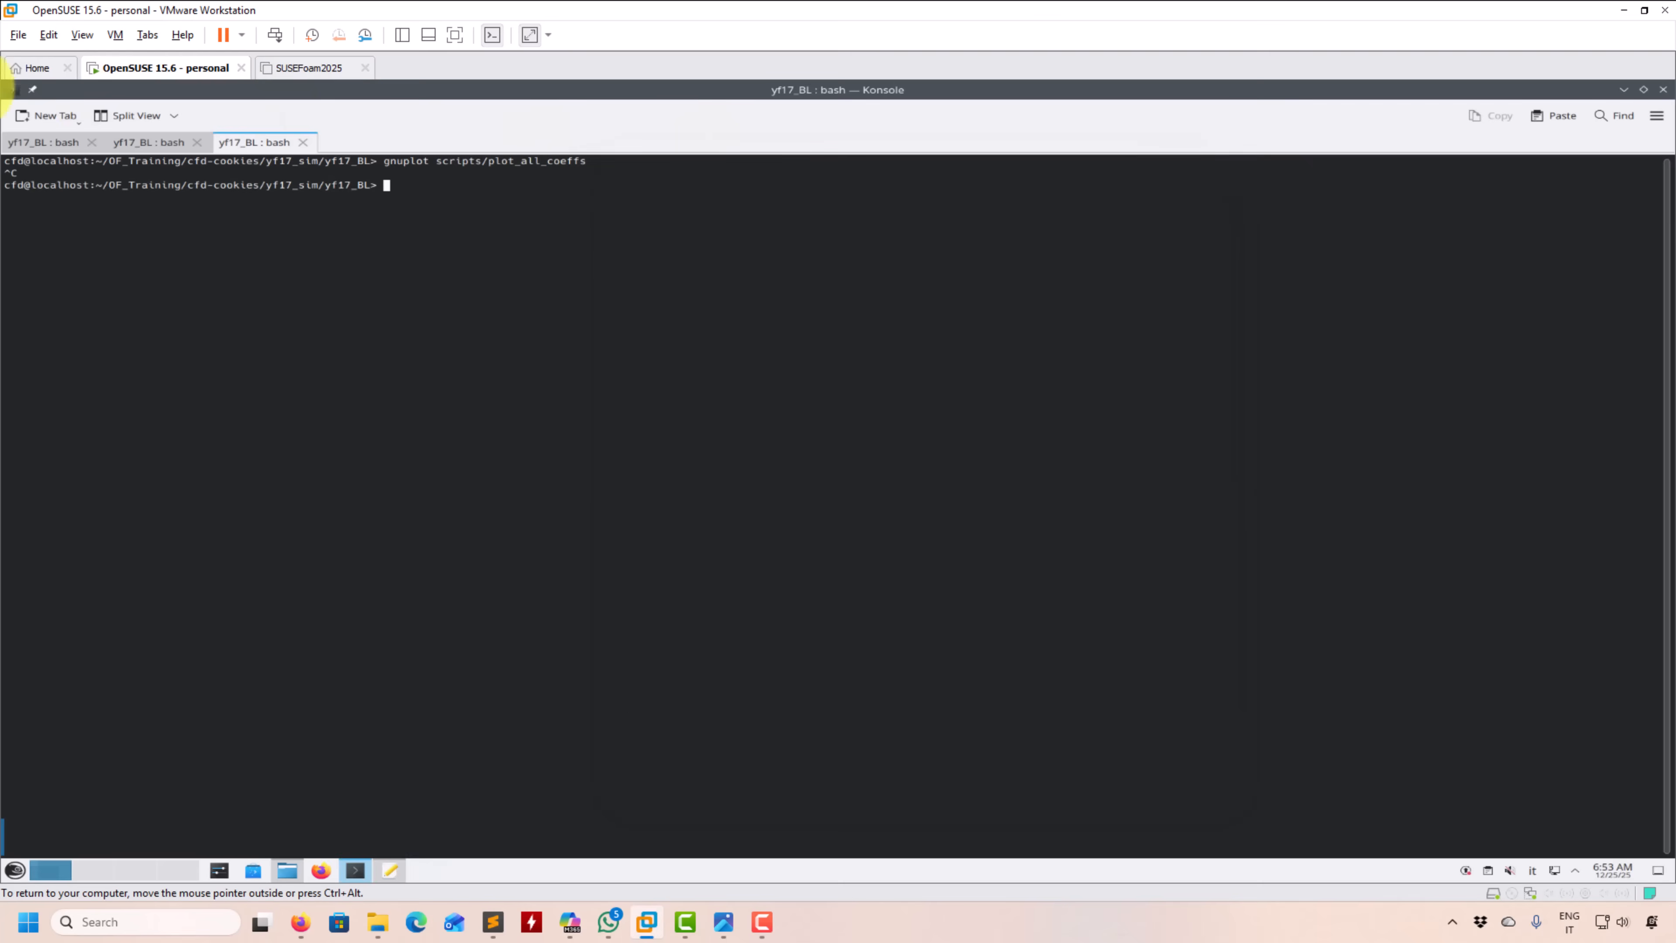
# - In the solver's terminal session, list the case folder and rebuild the parallel results with reconstructPar -latestTime
pyautogui.click(39, 147)
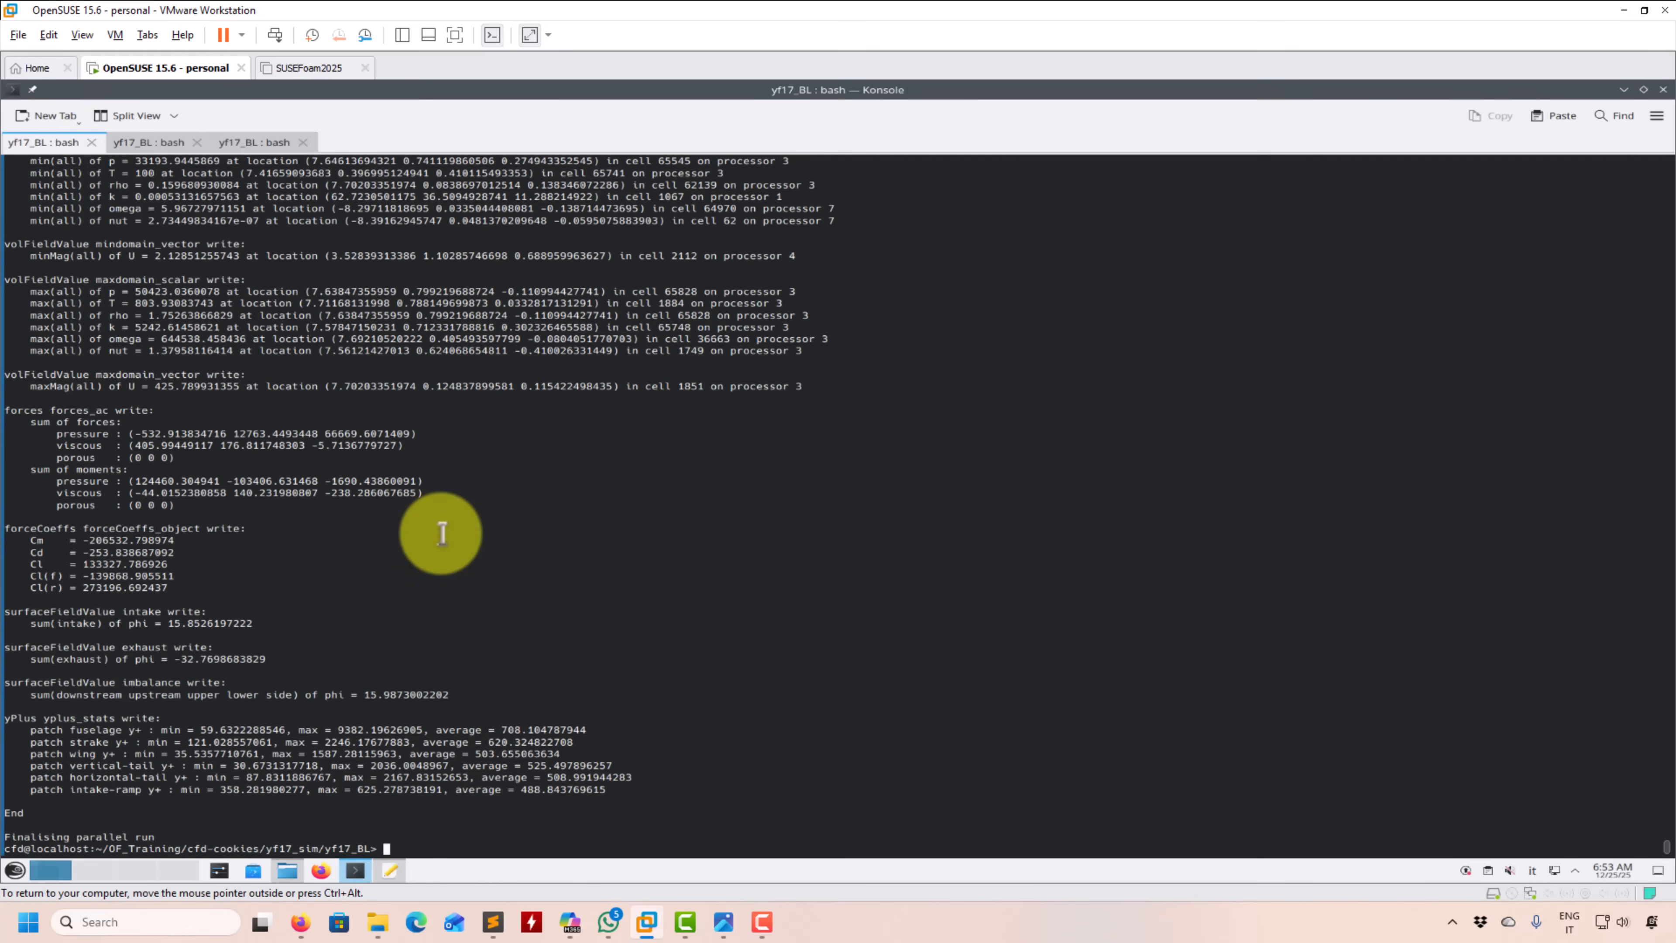
pyautogui.write('ls')
pyautogui.press('Return')
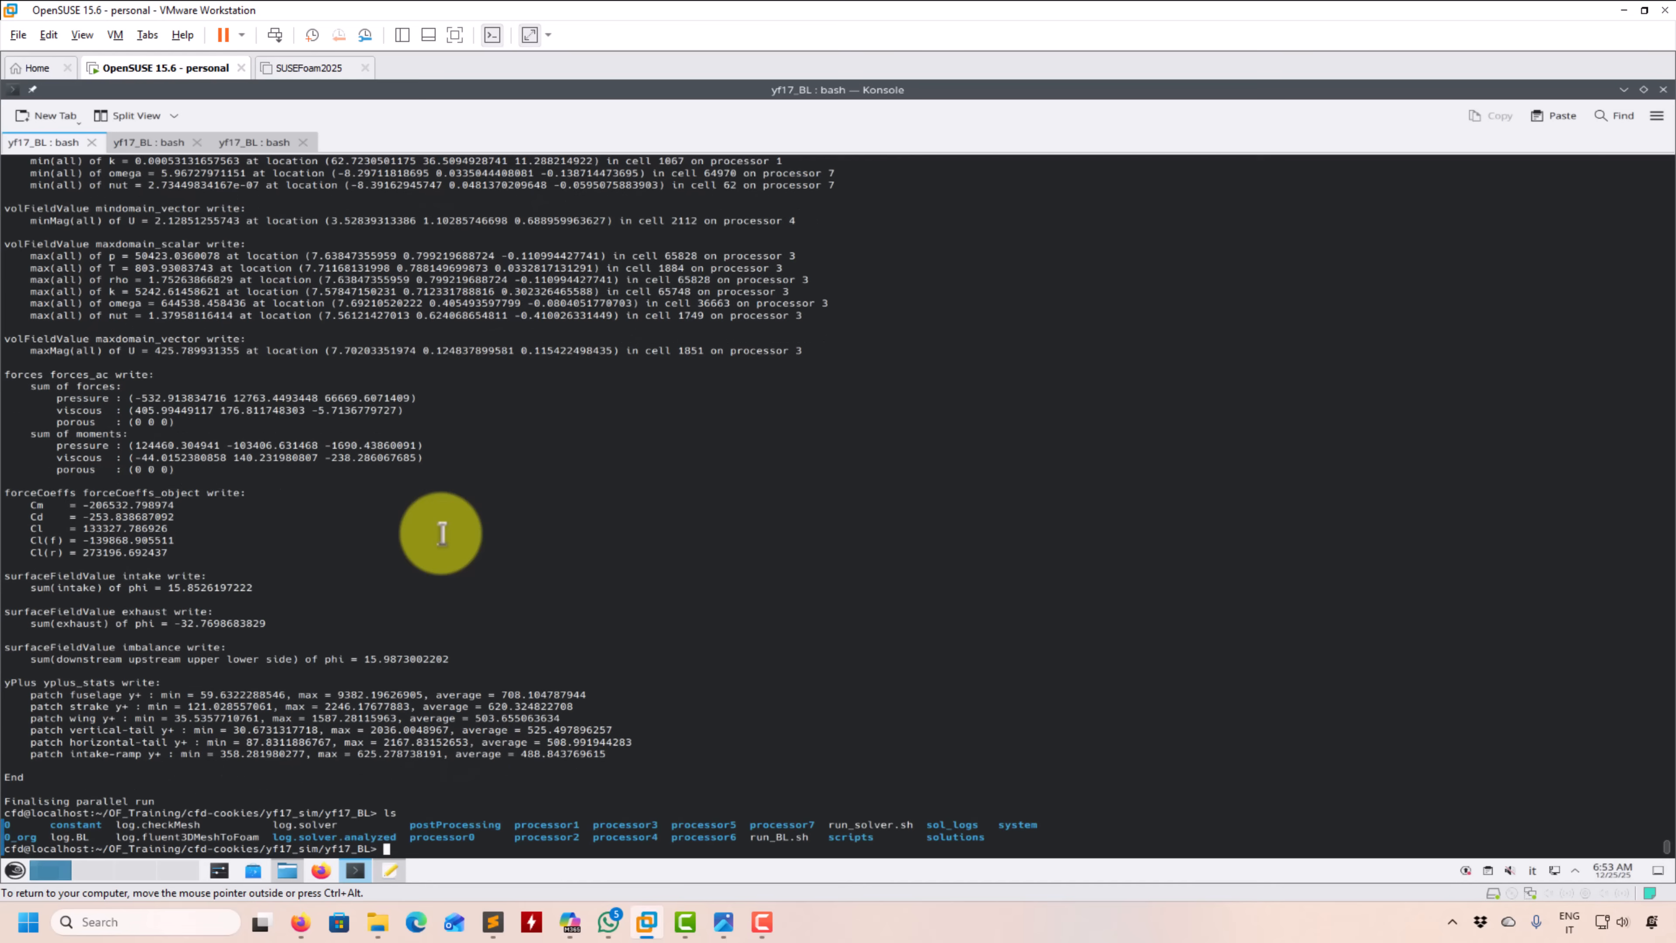
pyautogui.write('reconstructPar -latestTime')
pyautogui.press('Return')
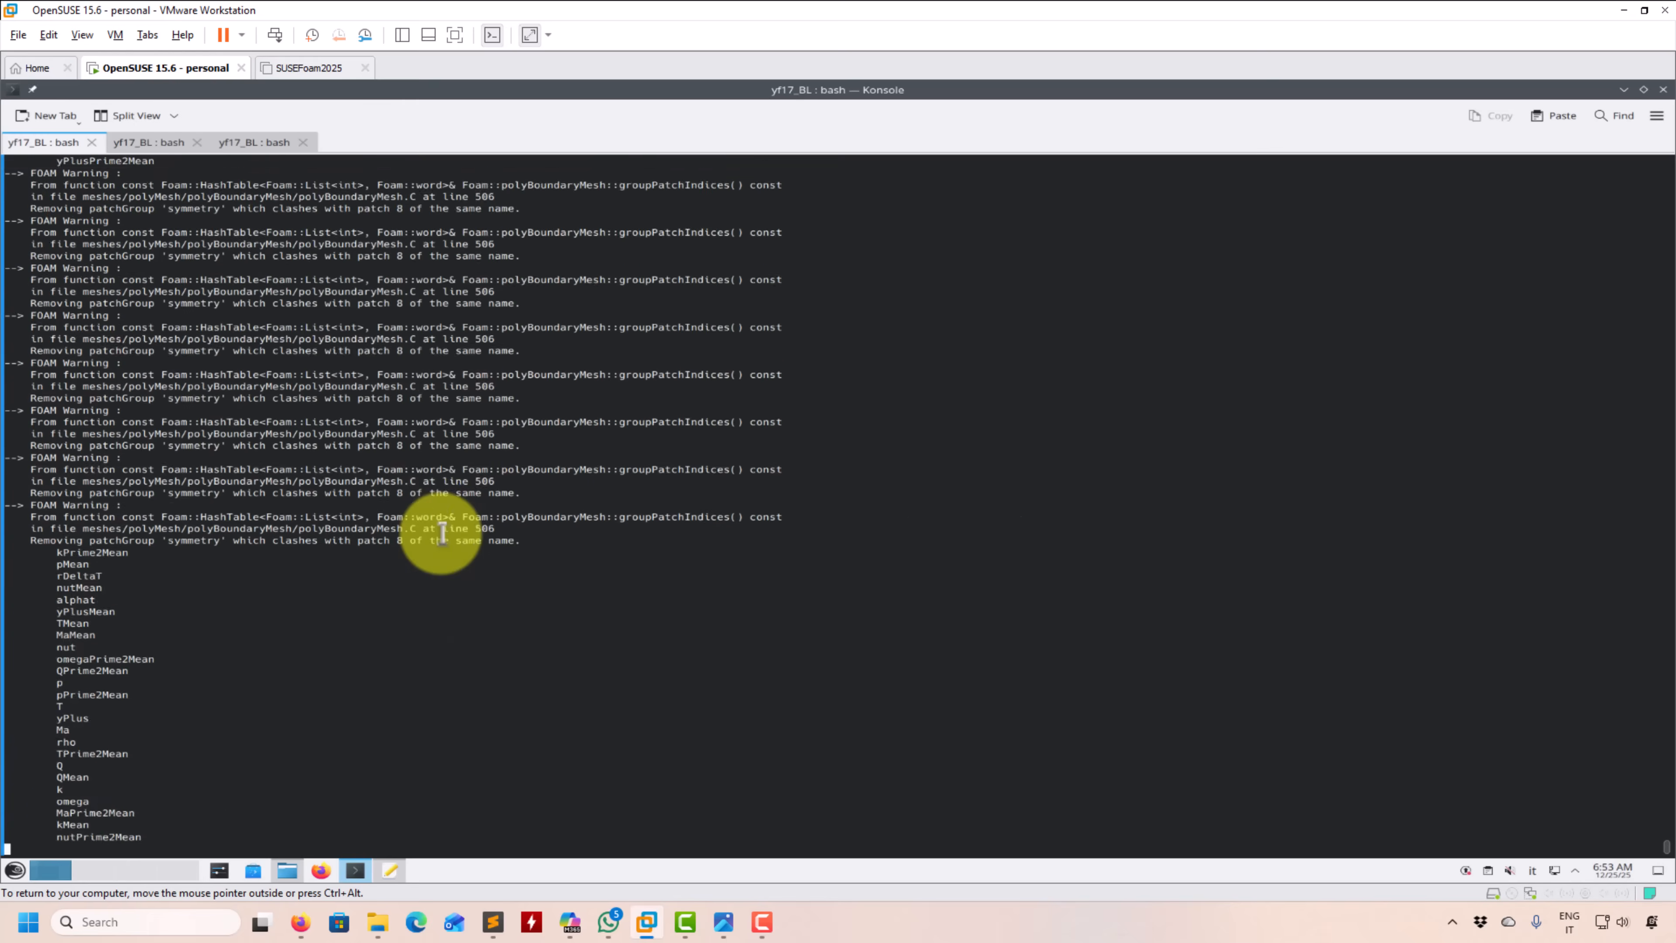
# - List the case folder again and convert the latest time to EnSight format with foamToEnsight -latestTime
pyautogui.write('ls')
pyautogui.press('Return')
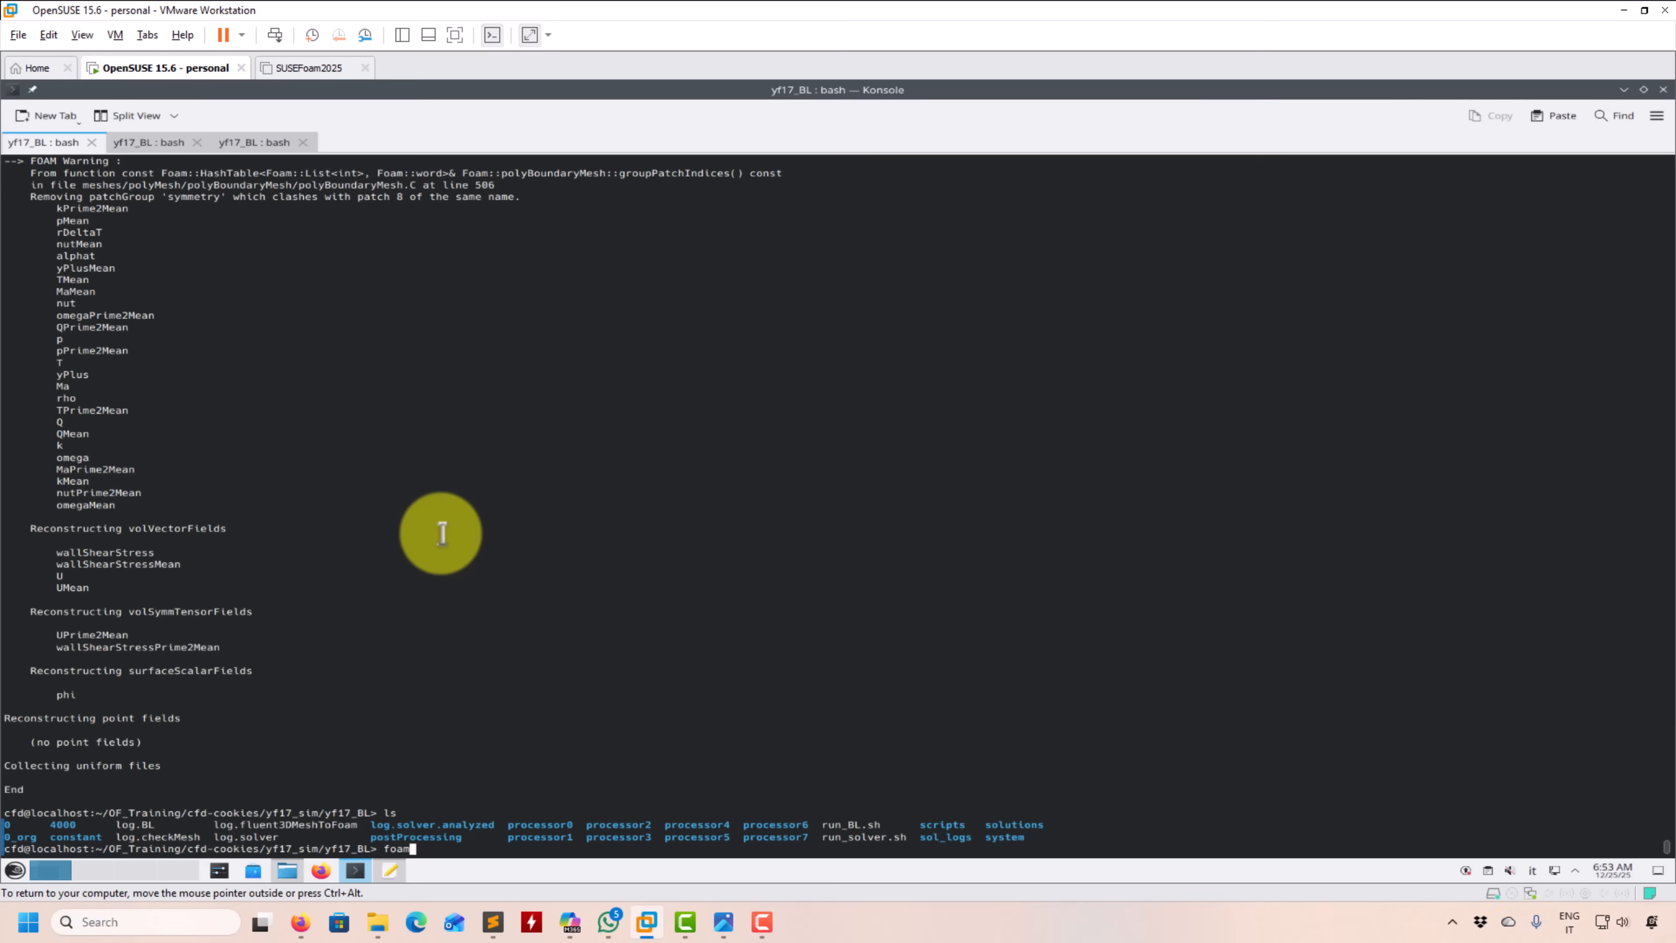
pyautogui.write('Ensight -latestTime')
pyautogui.press('Return')
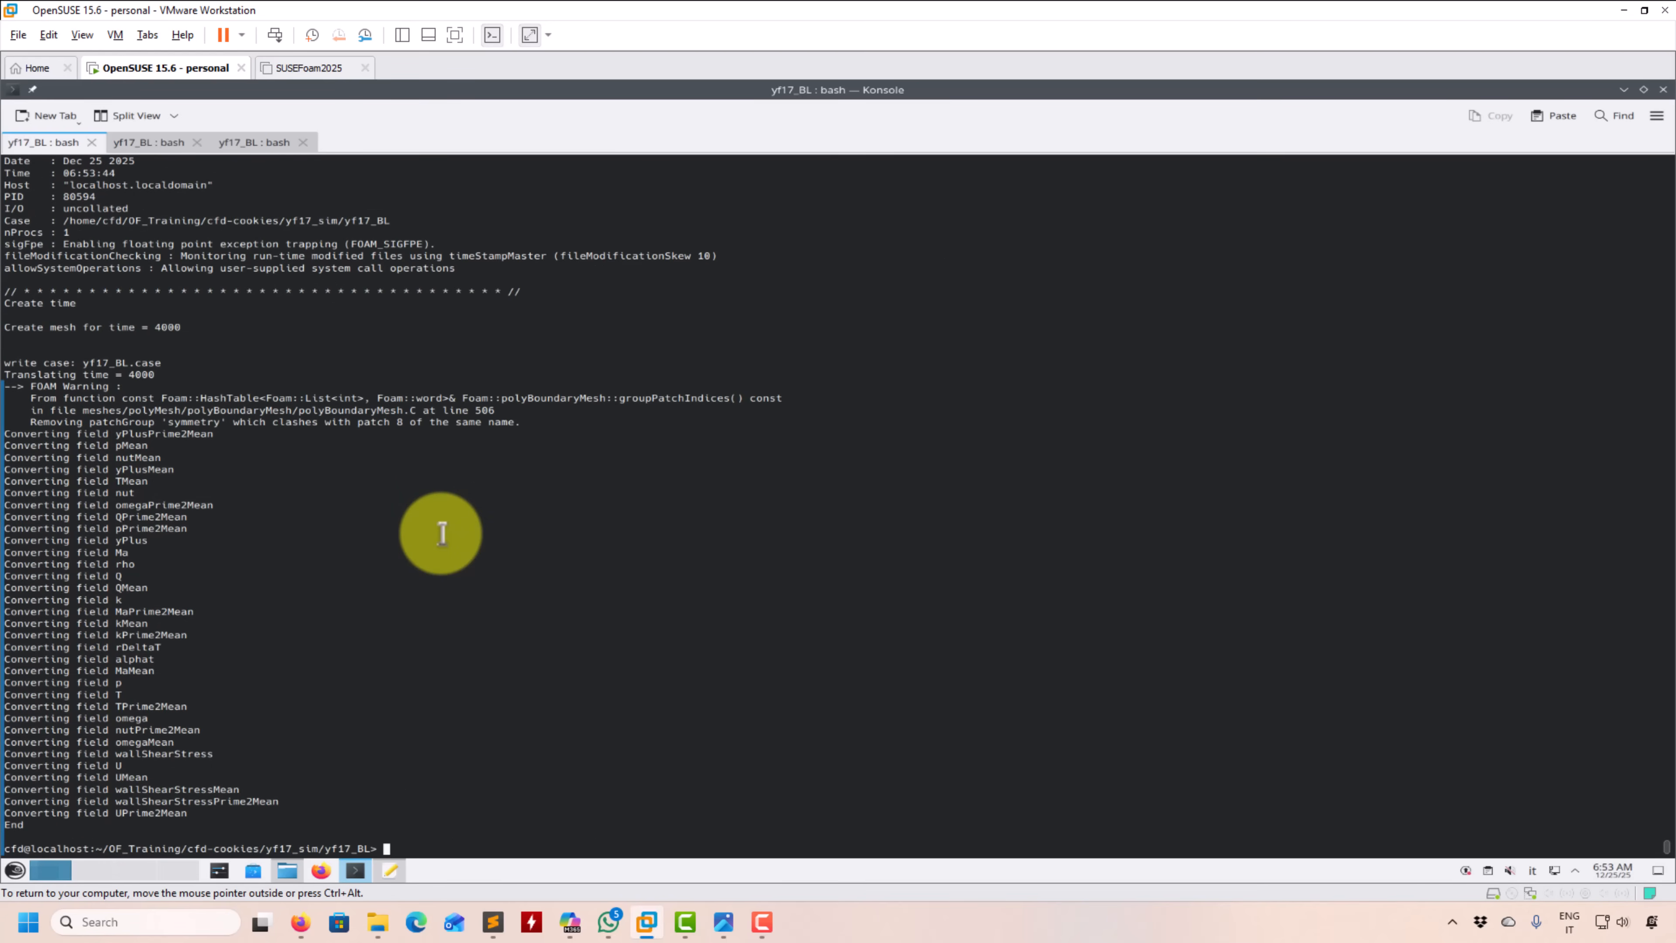
# - Launch ParaView from the terminal with paraview601 and dismiss its welcome window
pyautogui.write('paraview')
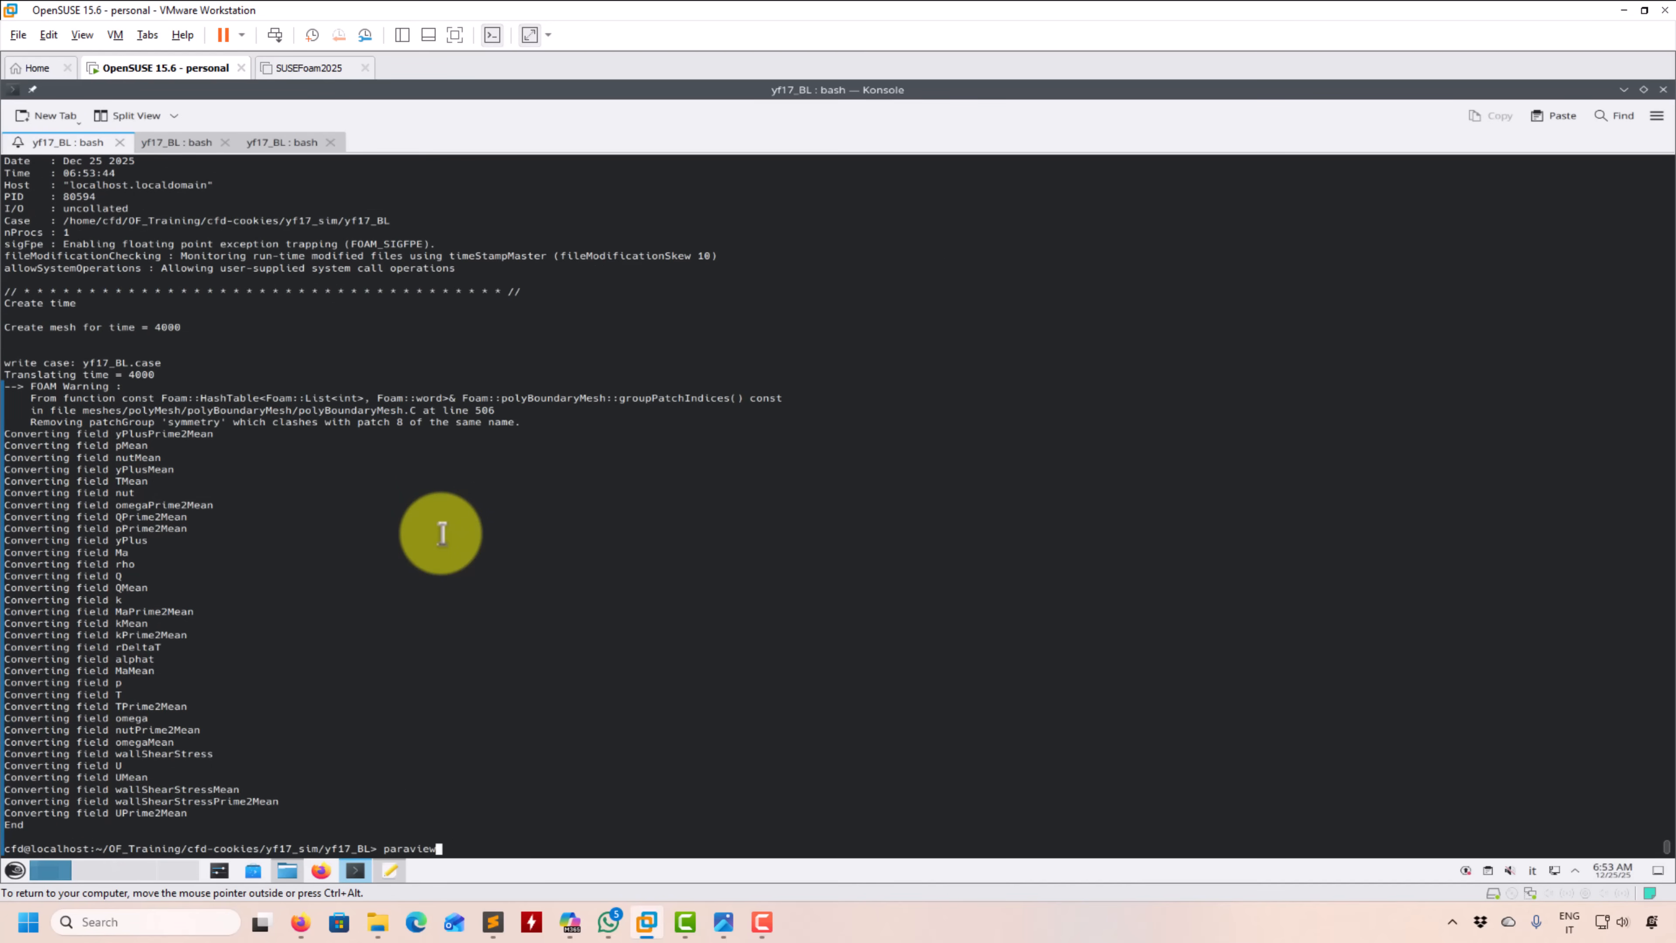
pyautogui.write('601')
pyautogui.press('Return')
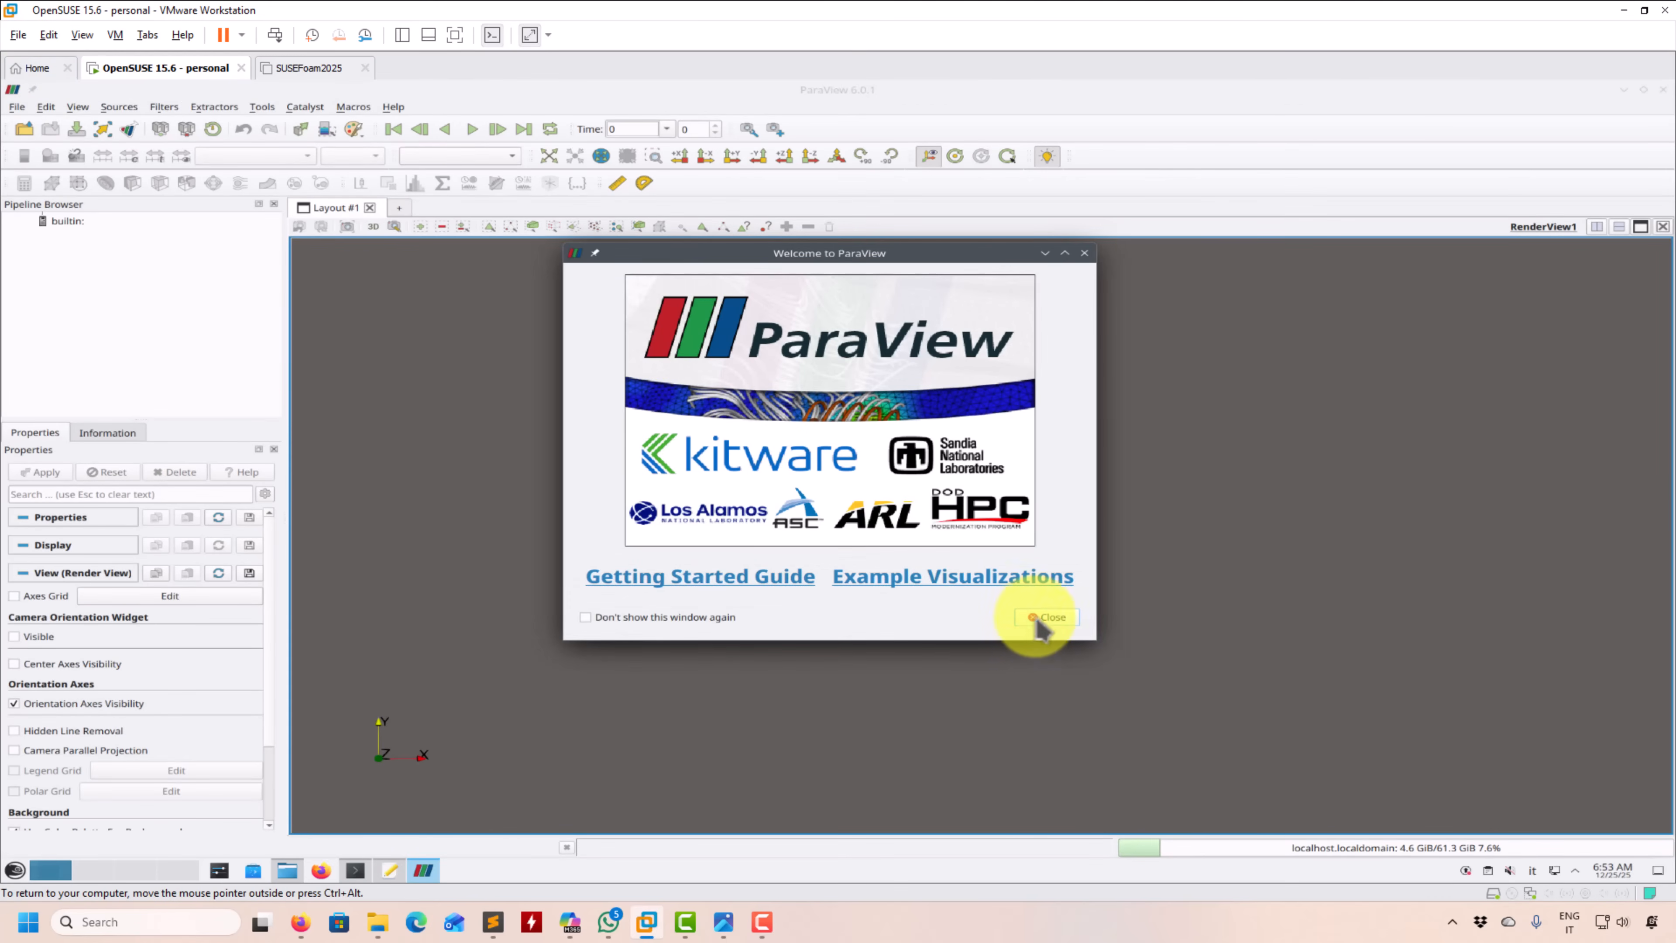
pyautogui.click(1033, 619)
# - Load yf17_BL.case from the yf17_BL case's EnSight folder and apply it with the default arrays
pyautogui.click(25, 130)
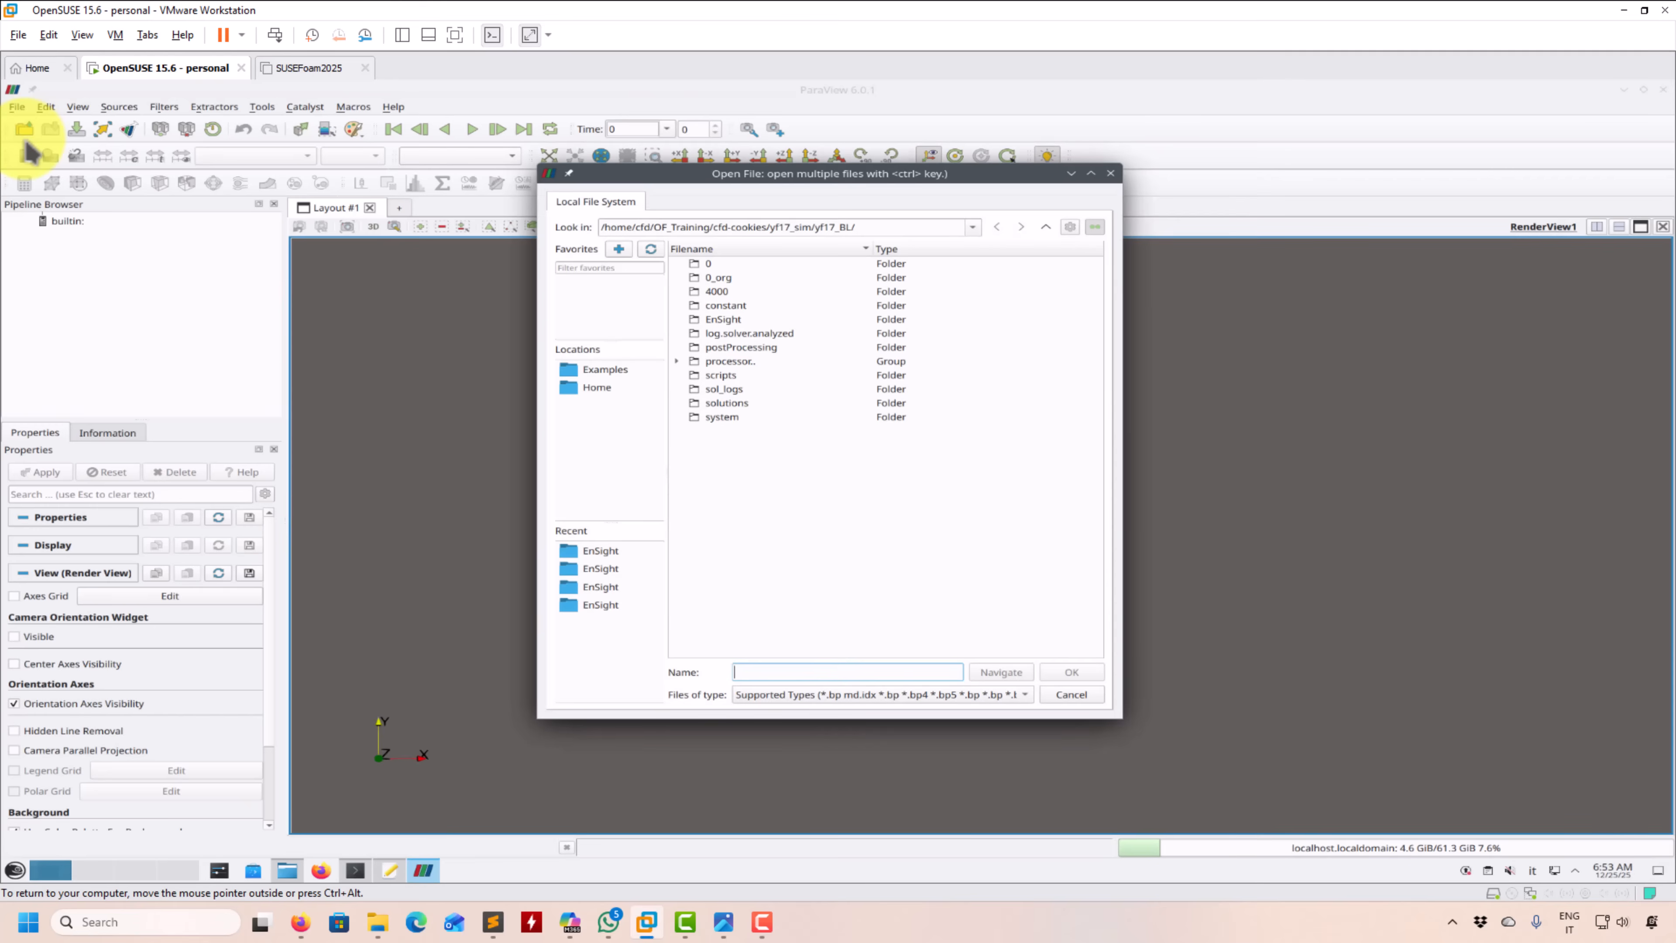
pyautogui.click(738, 322)
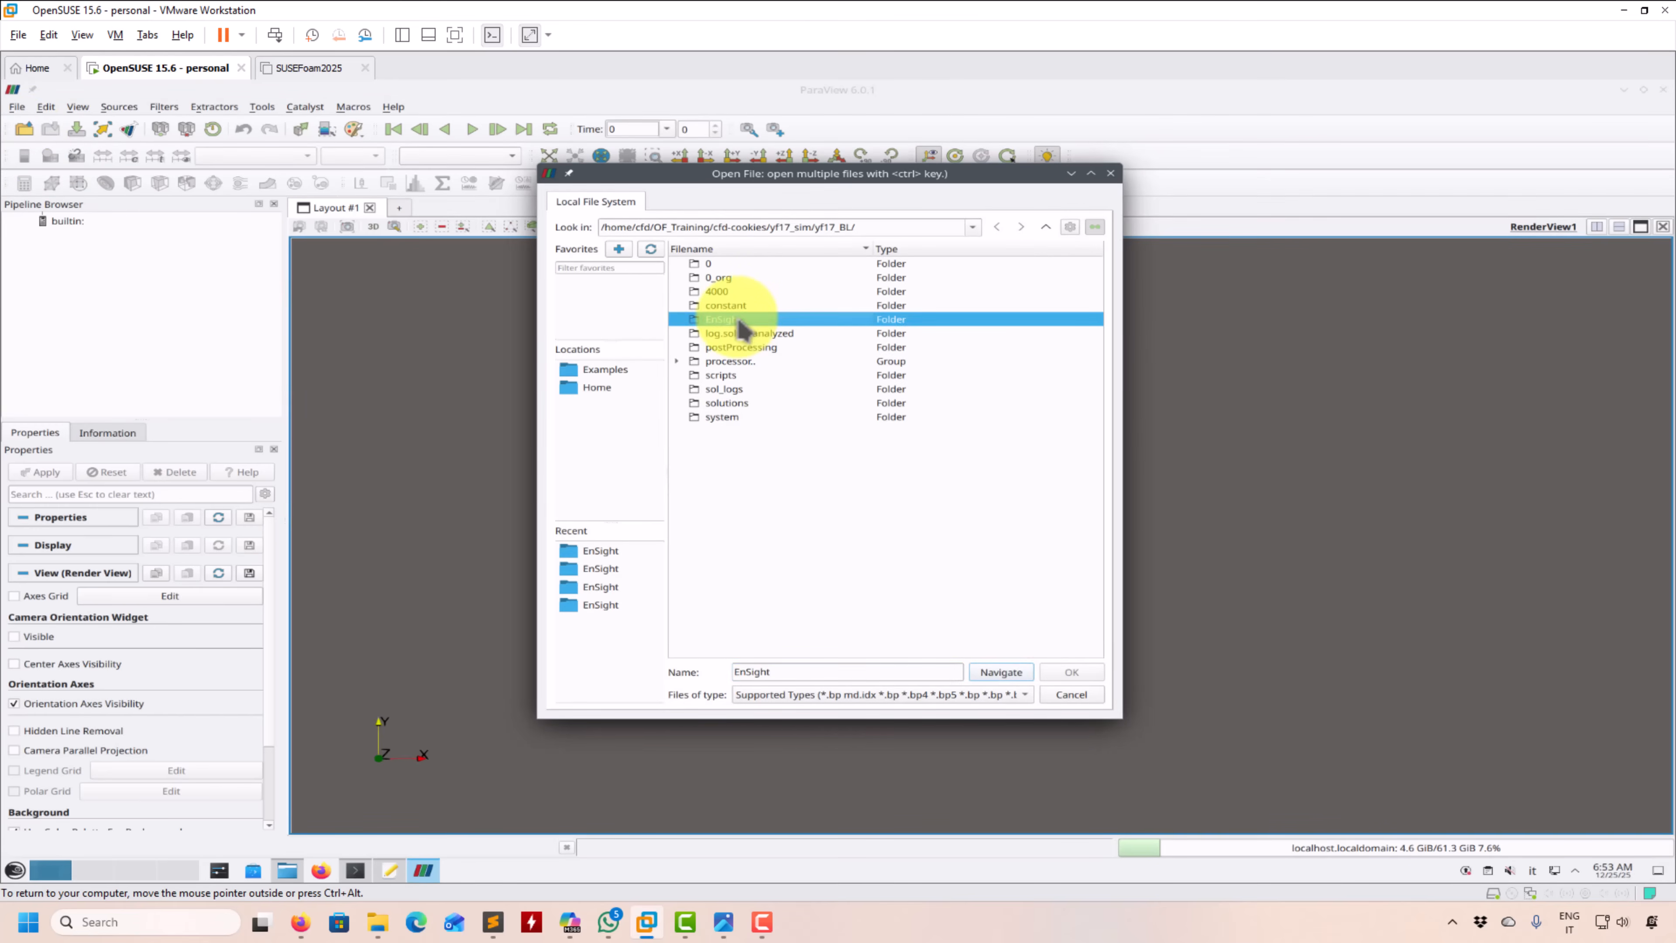
pyautogui.doubleClick(738, 322)
pyautogui.doubleClick(721, 277)
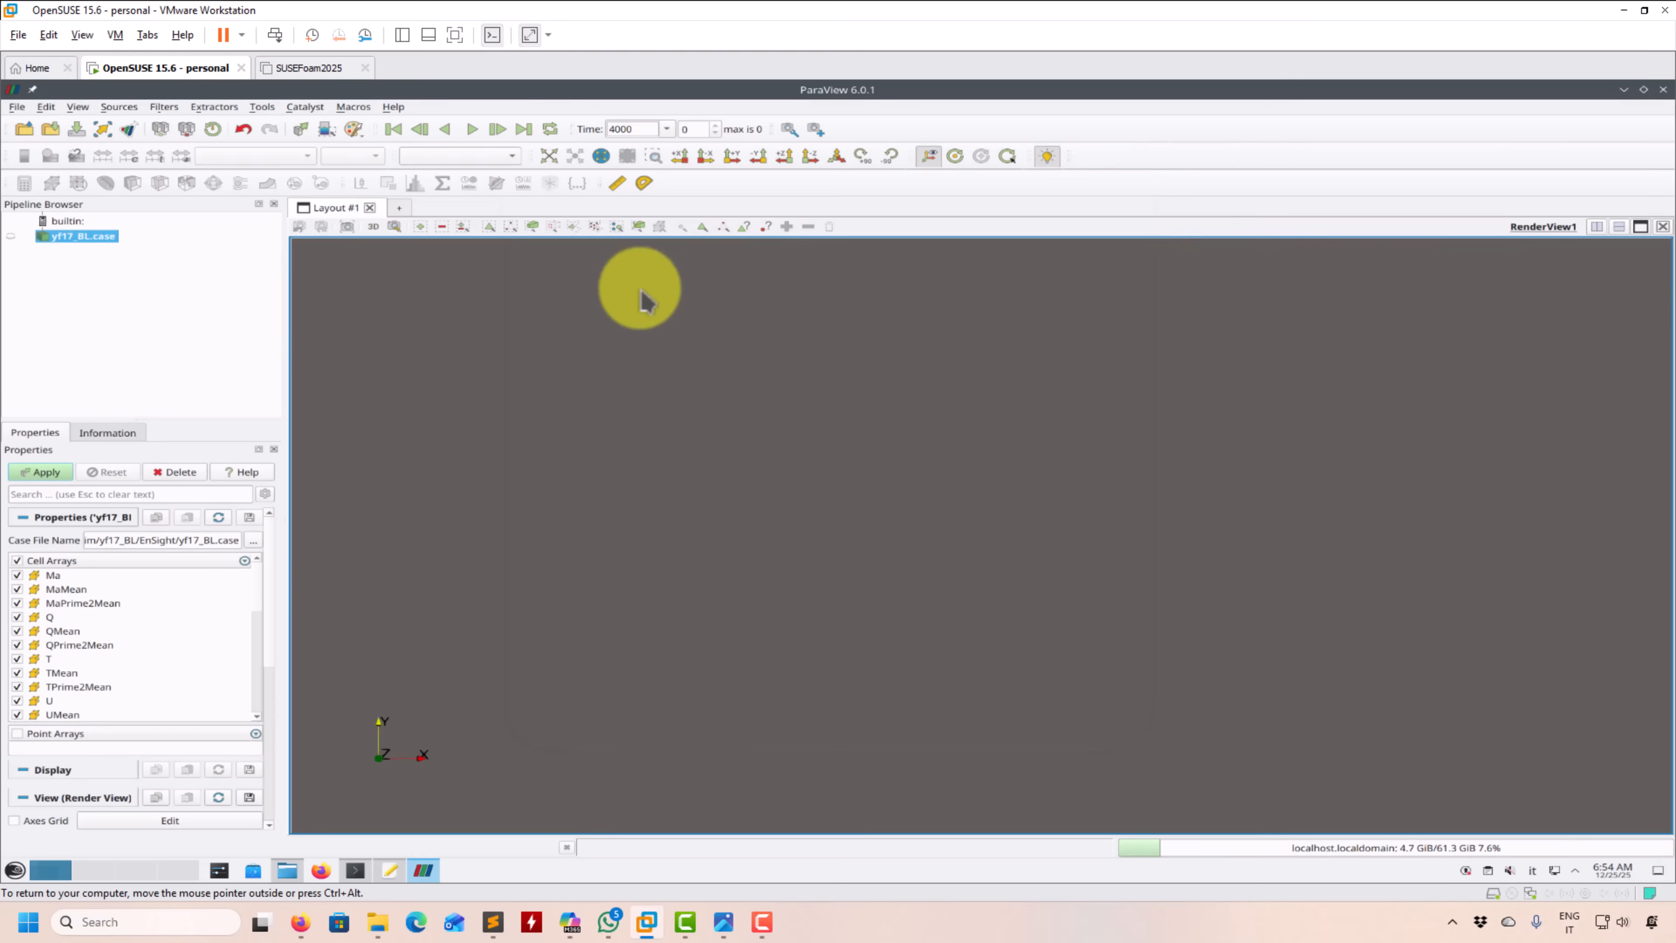
pyautogui.click(39, 471)
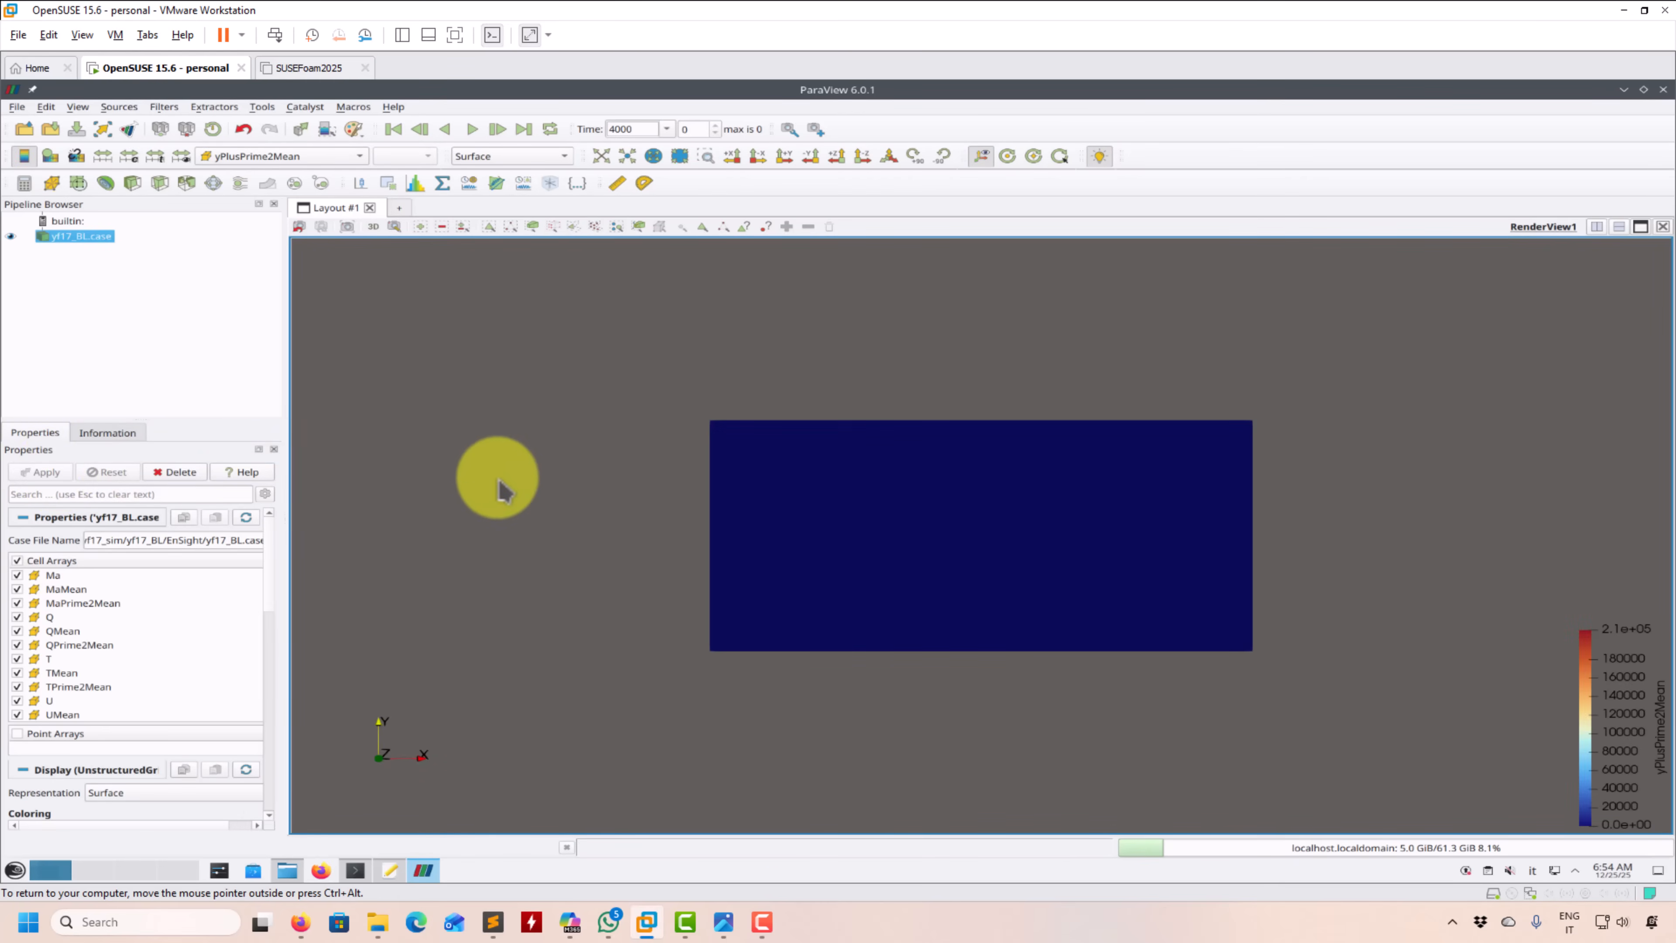
# - Load the comparison result yf17_LTS.case from yf17_LTS/solutions/c1/EnSight and display it
pyautogui.click(24, 129)
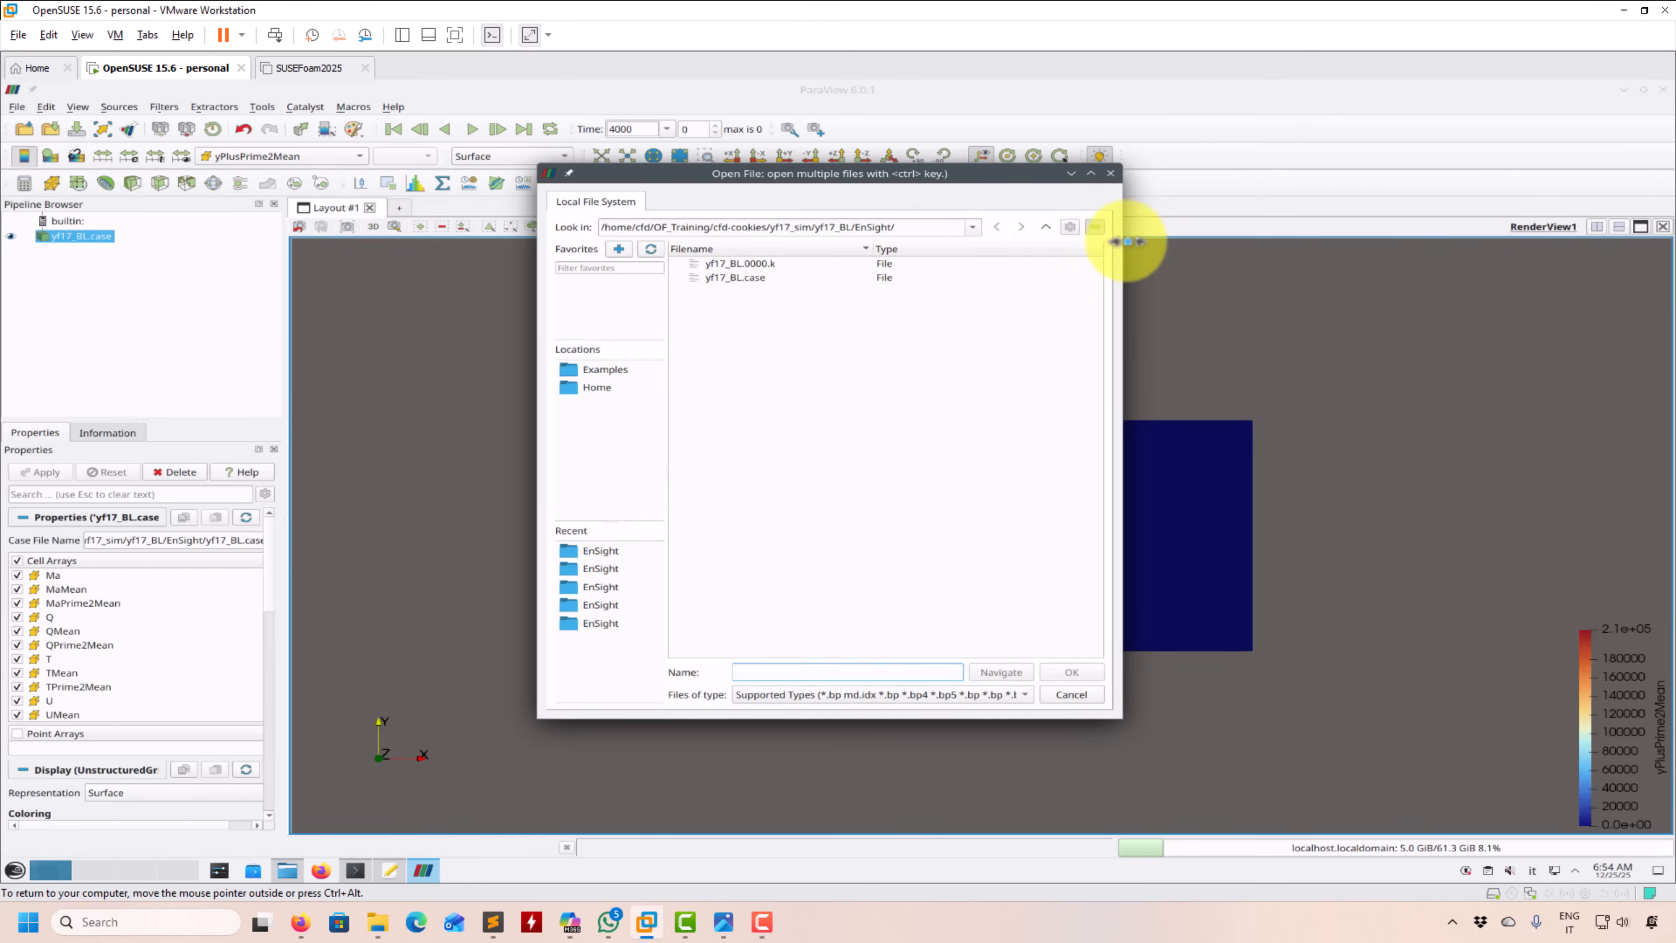
pyautogui.click(1045, 228)
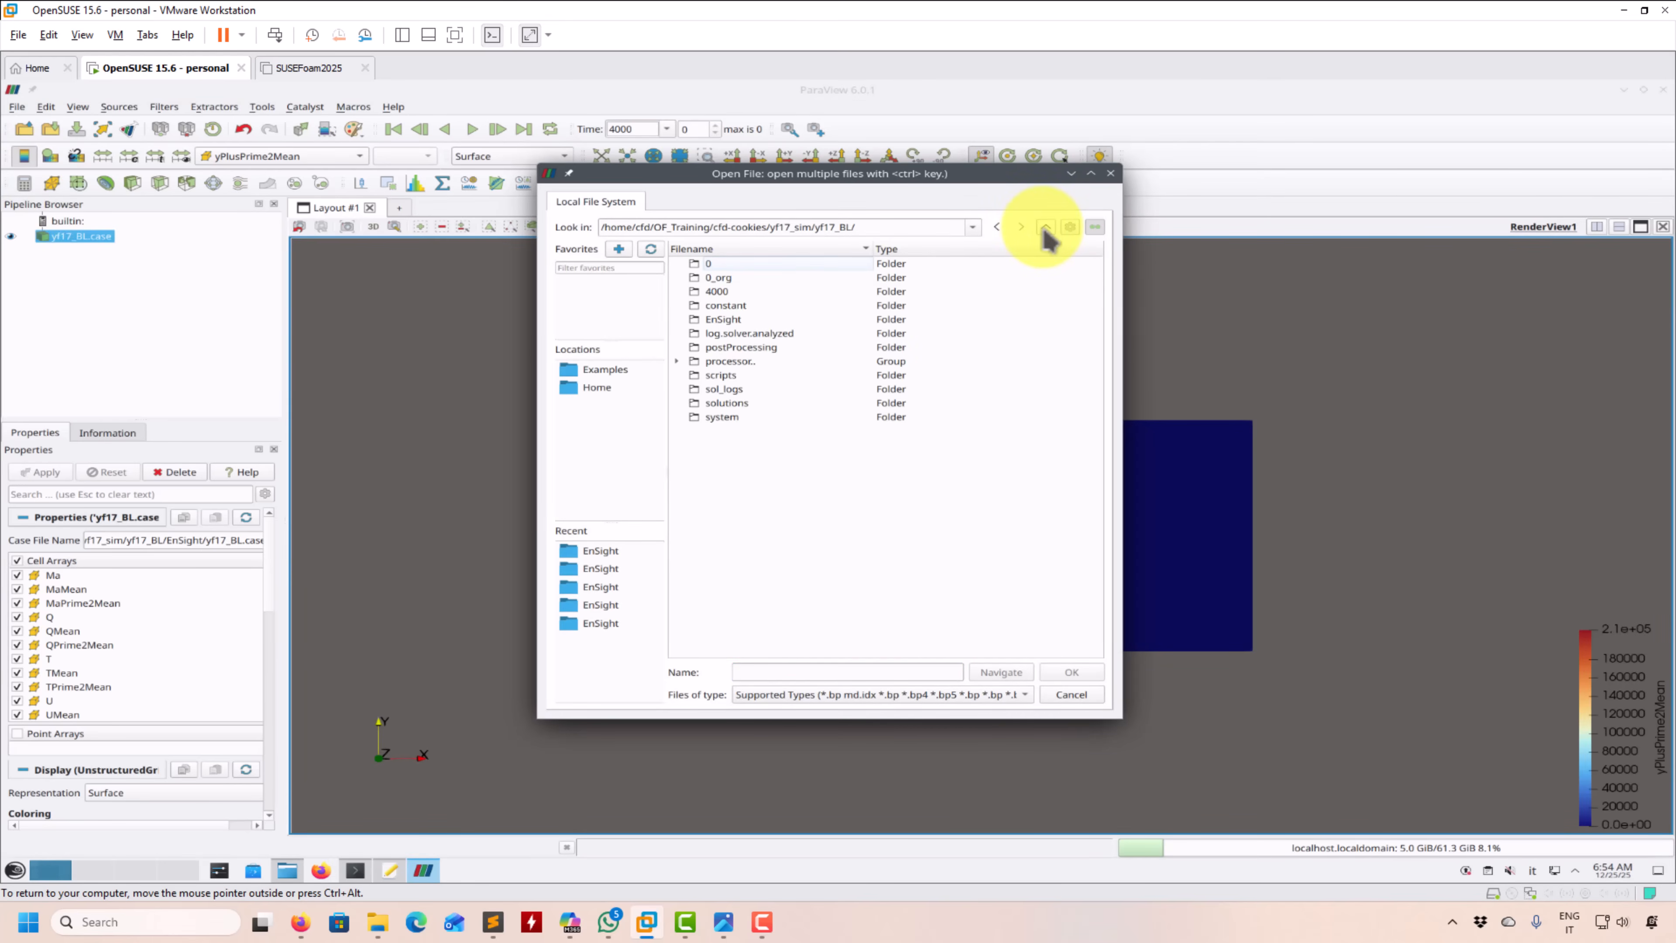
pyautogui.click(1045, 227)
pyautogui.doubleClick(750, 304)
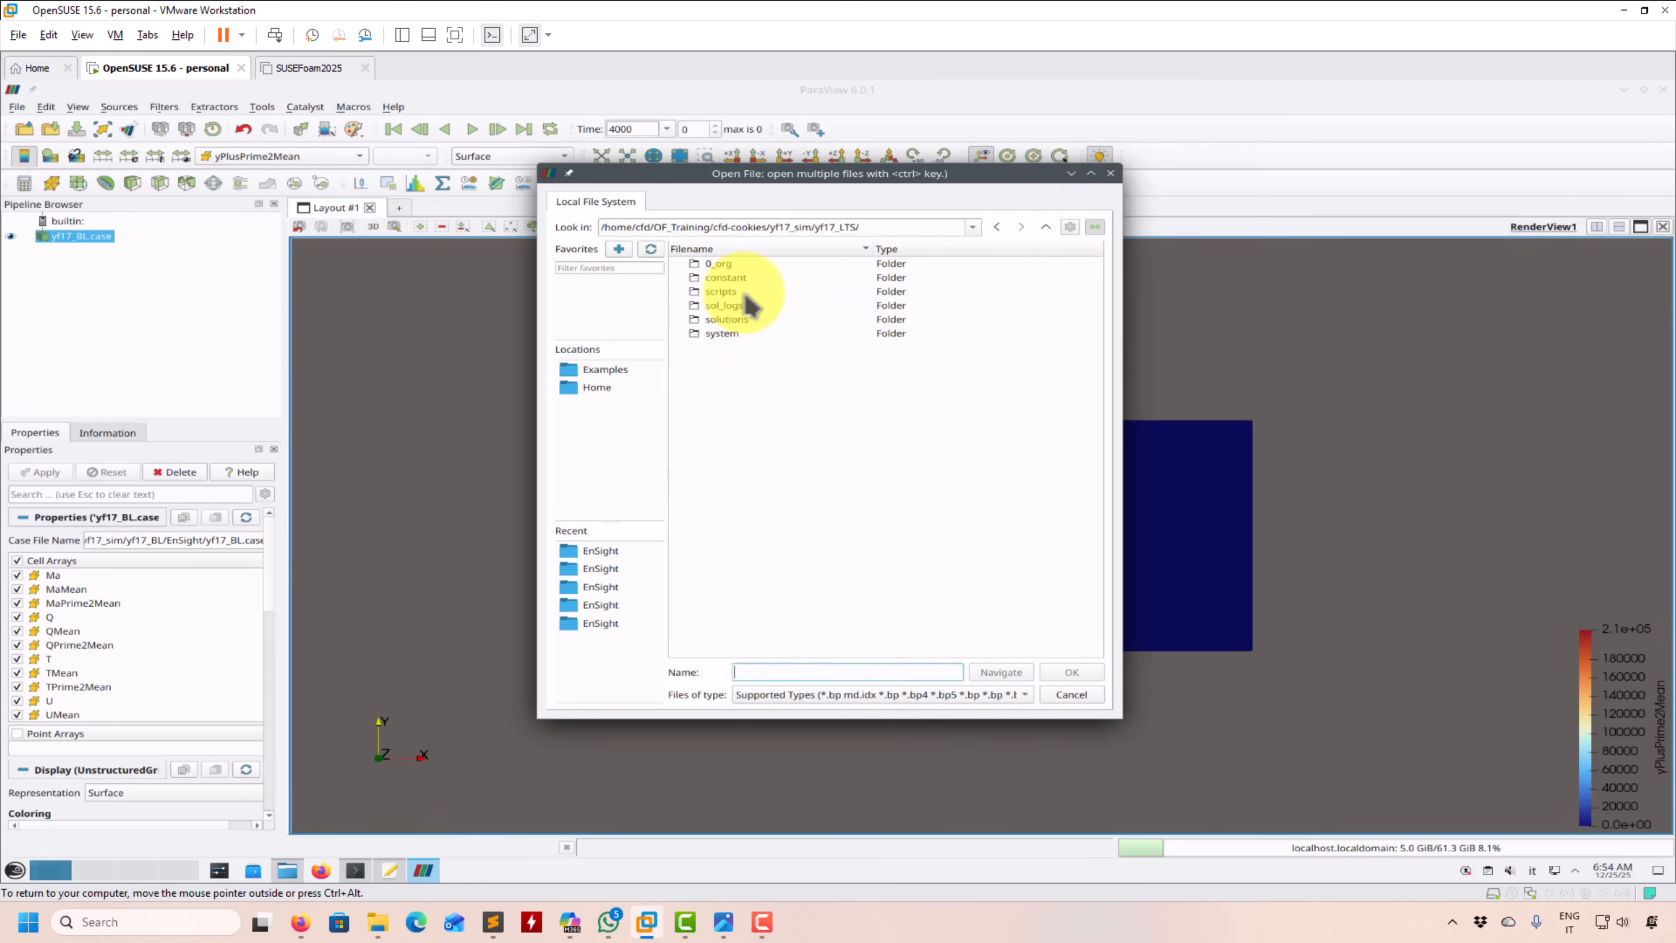
pyautogui.doubleClick(729, 320)
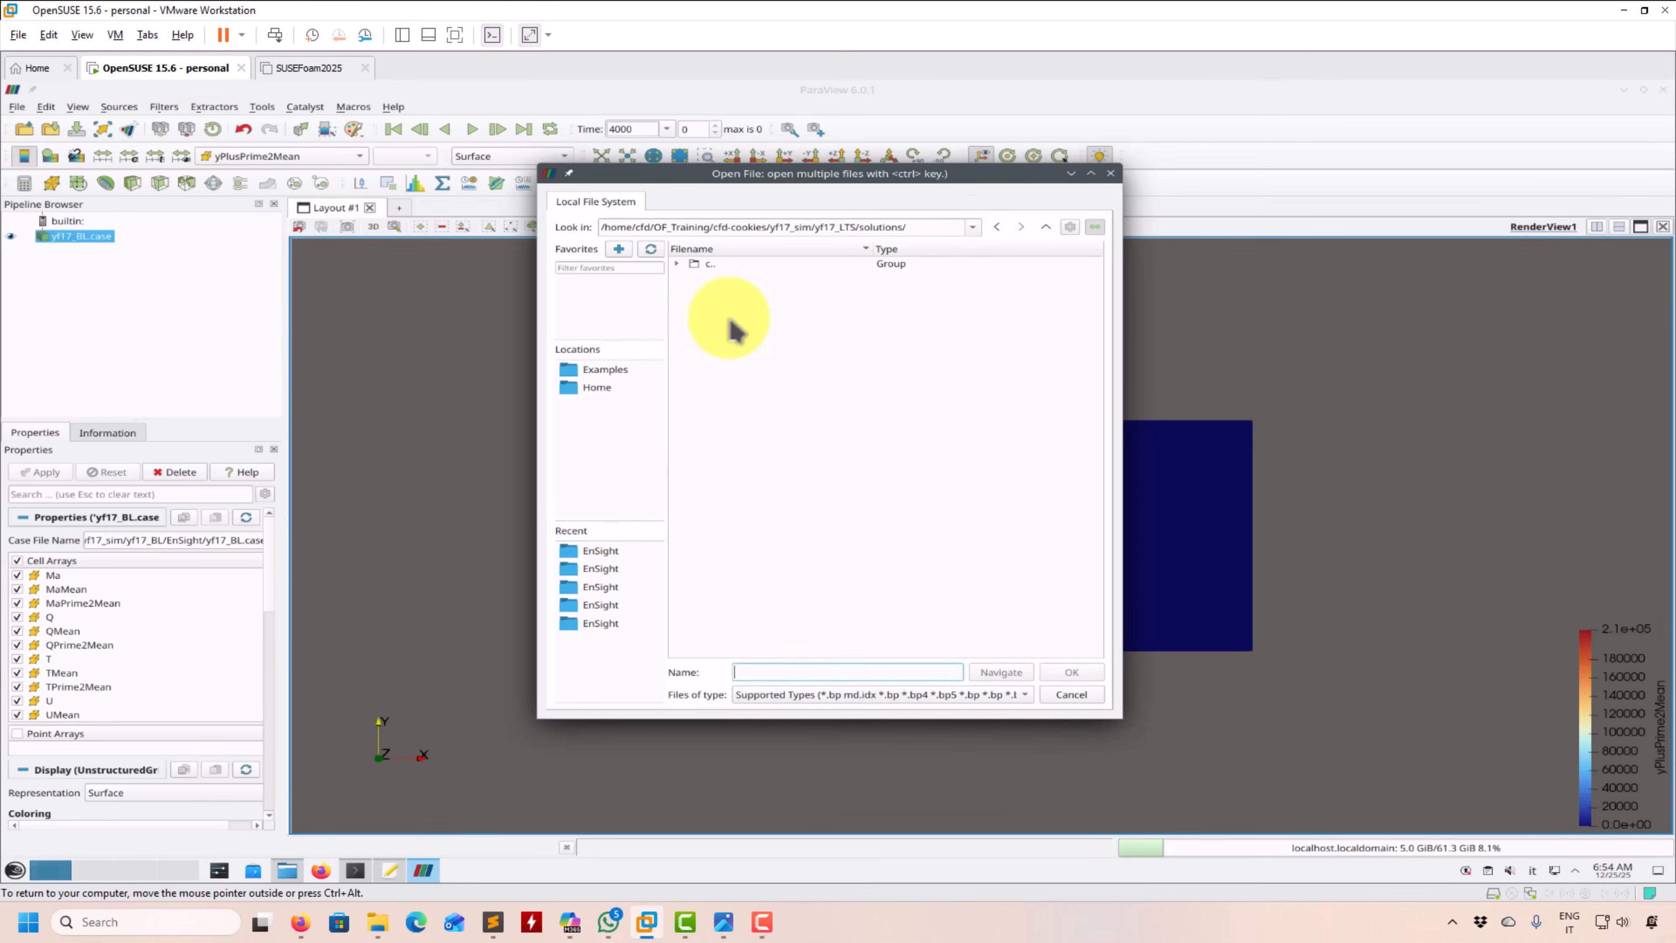
pyautogui.doubleClick(701, 265)
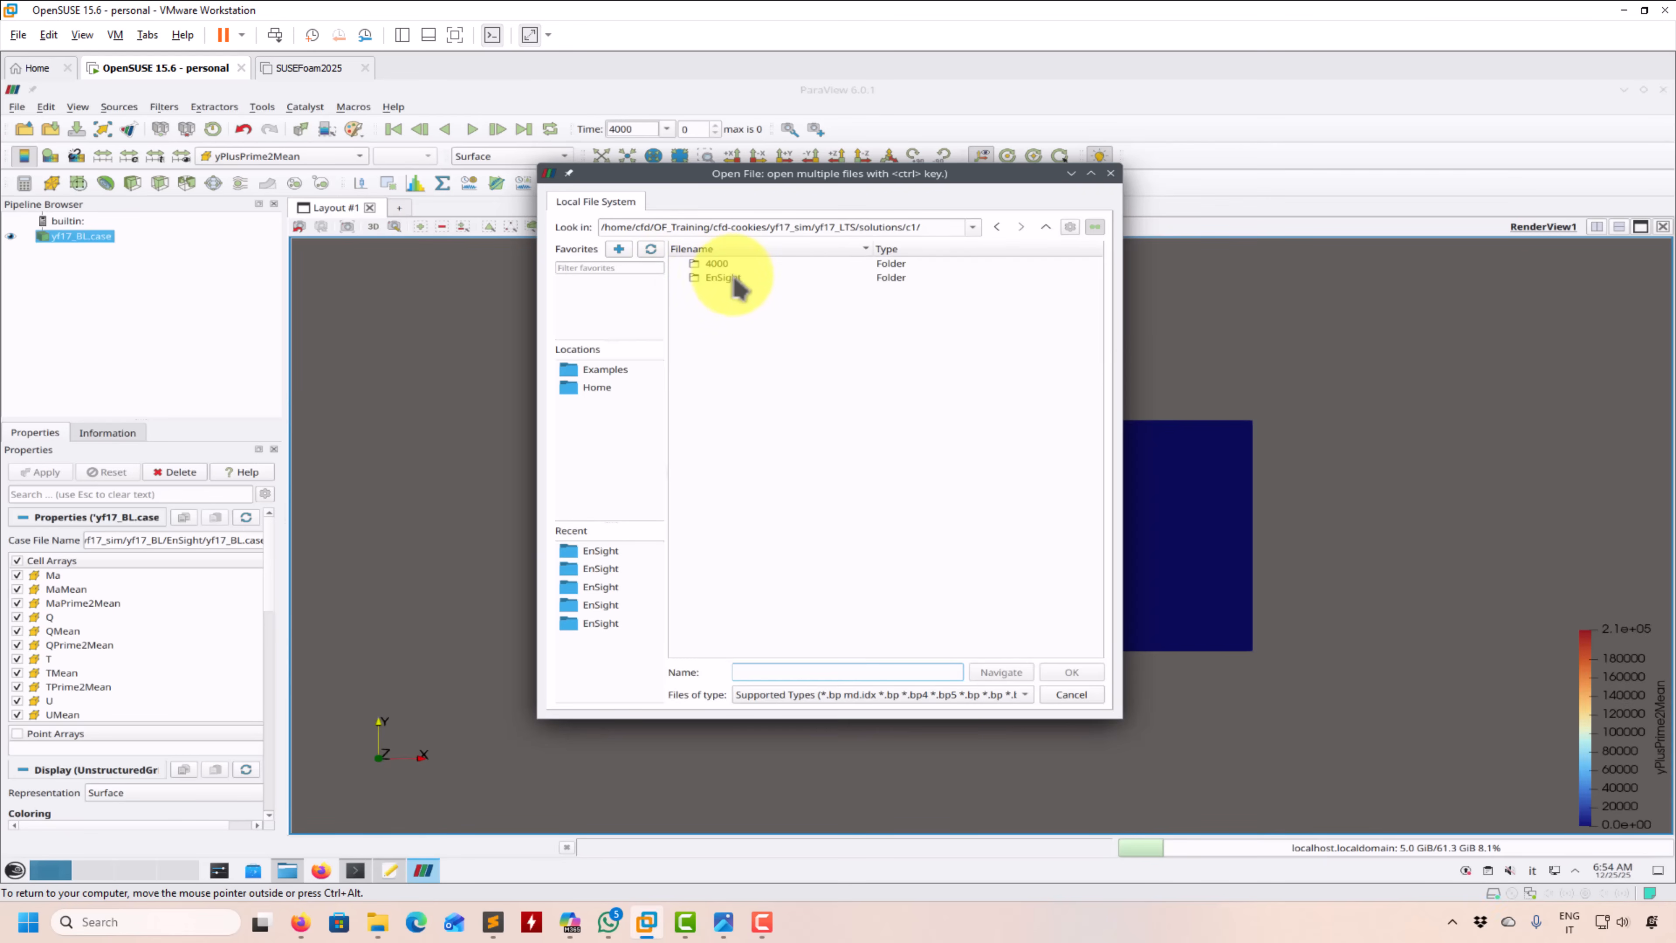
pyautogui.doubleClick(734, 277)
pyautogui.click(735, 265)
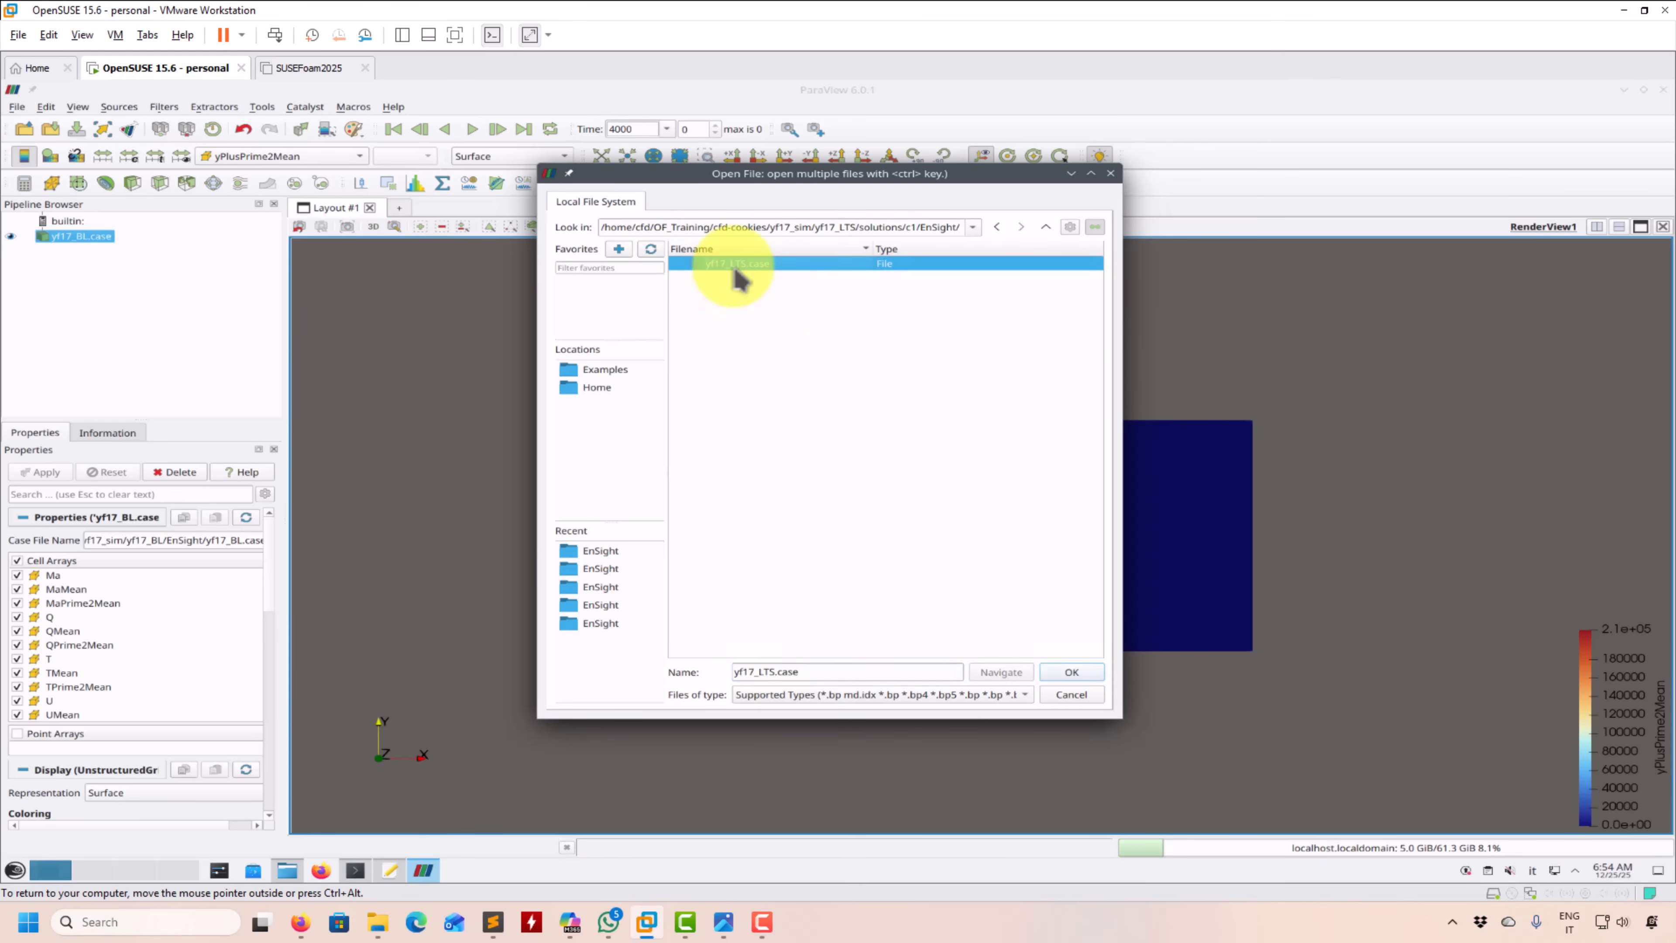
pyautogui.doubleClick(736, 267)
pyautogui.click(99, 257)
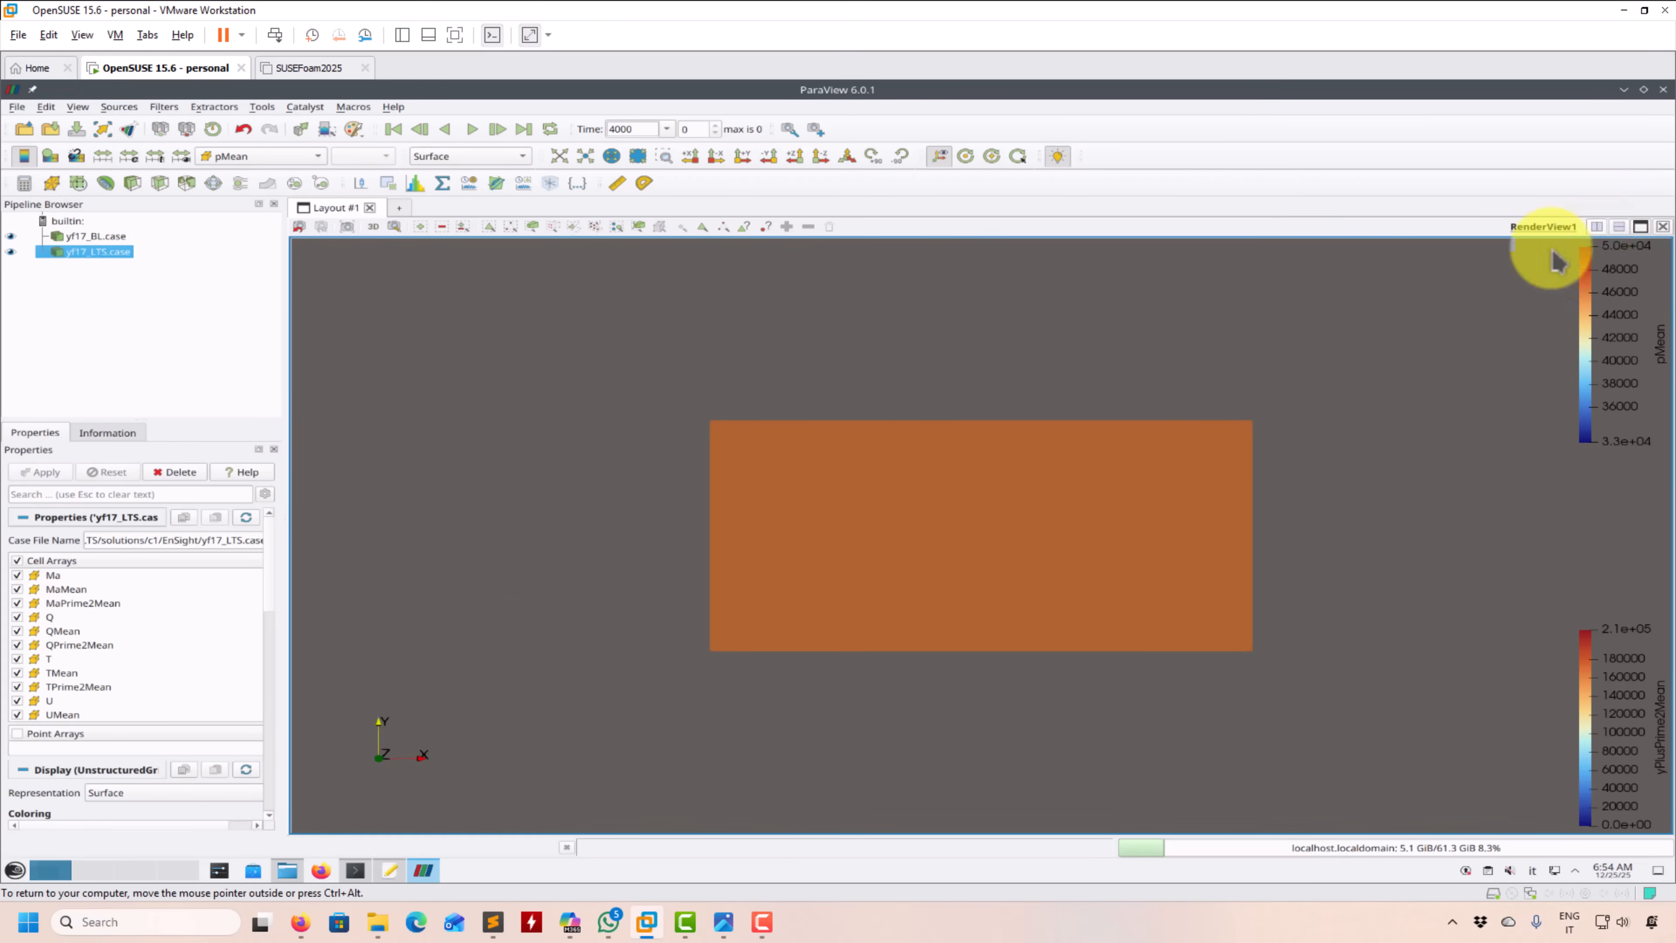
# - Split the layout into two side-by-side views, make the new one a Render View and show yf17_LTS.case in it
pyautogui.click(1597, 226)
pyautogui.click(1356, 378)
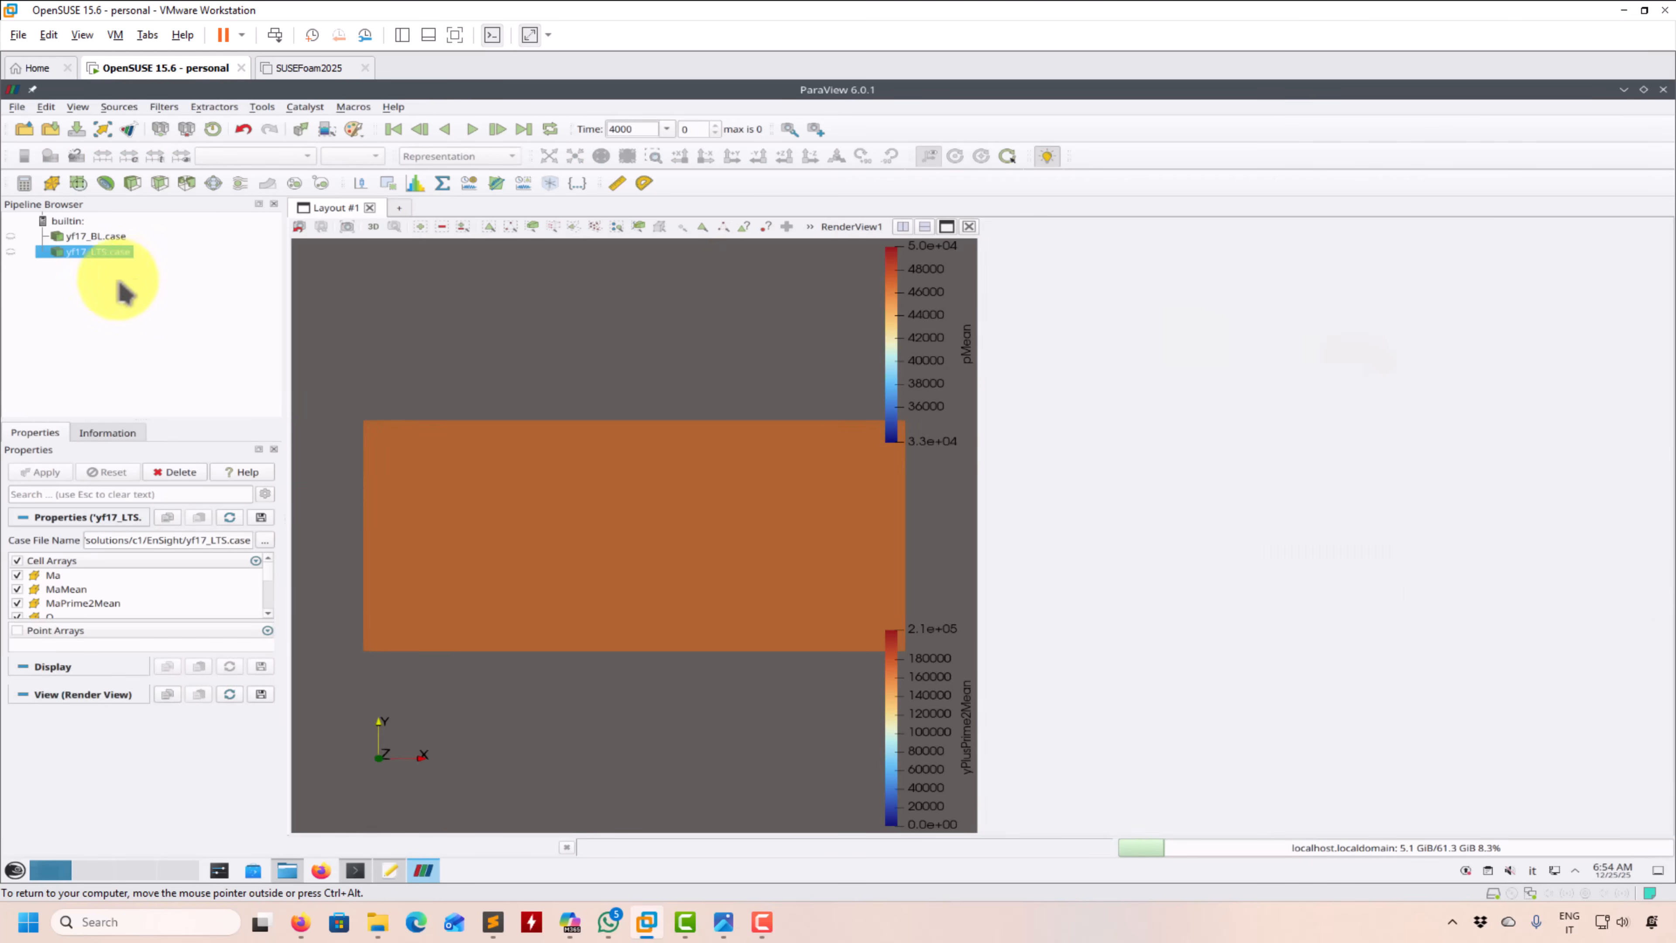
pyautogui.click(11, 252)
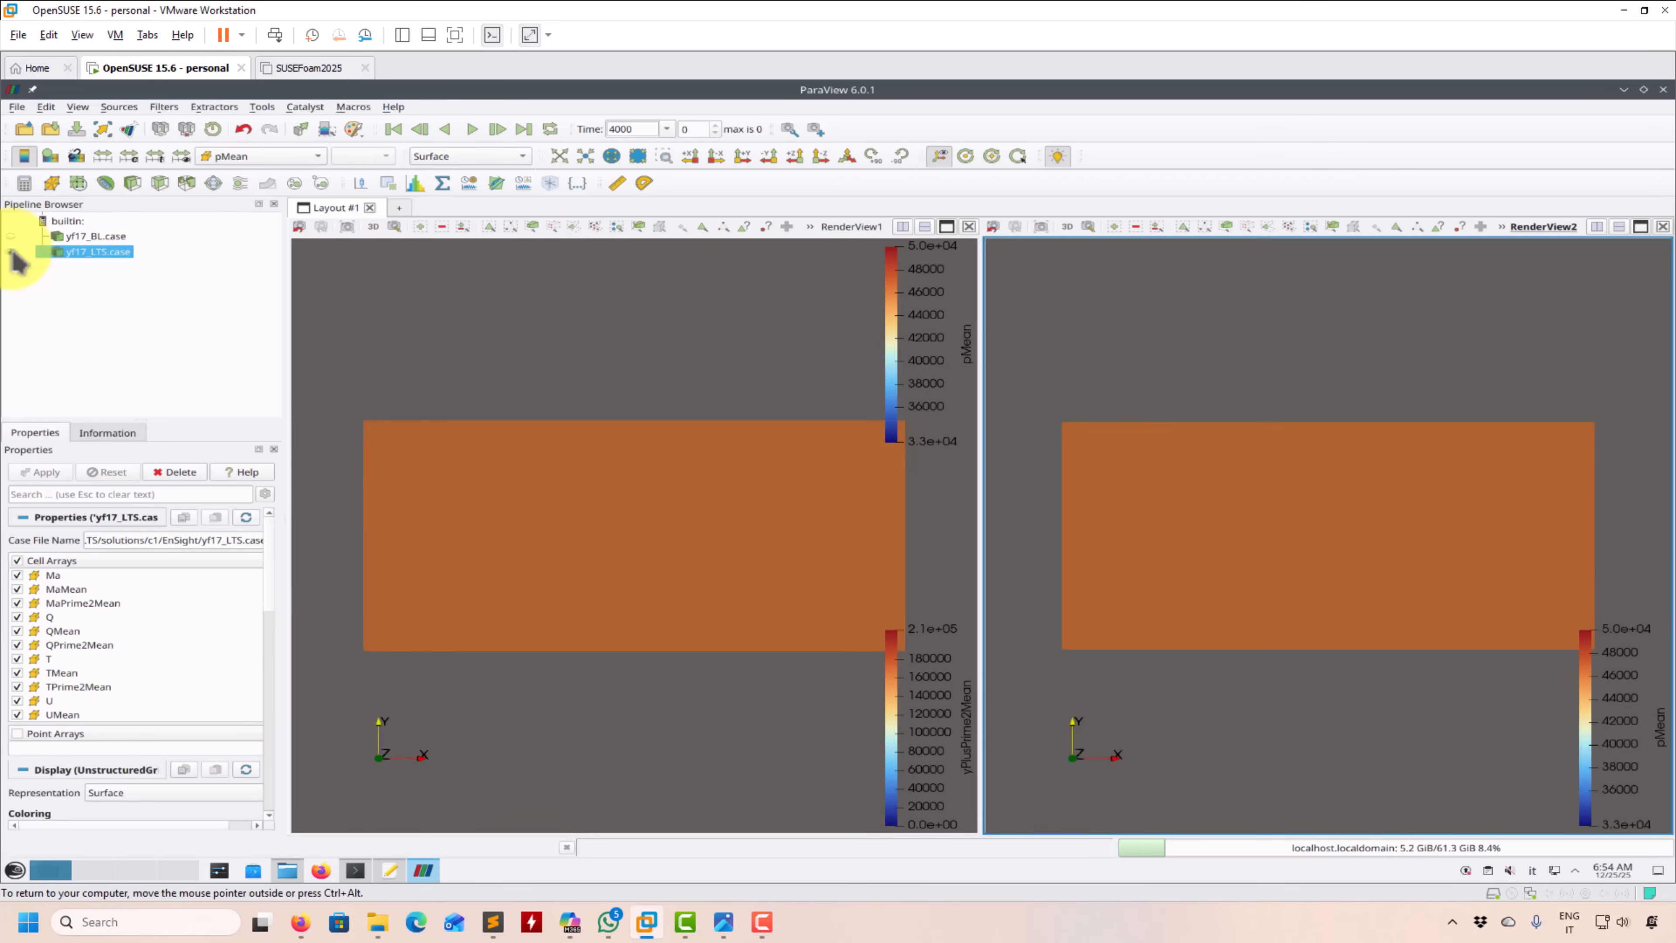
# - Link the camera of RenderView1 to RenderView2
pyautogui.rightClick(660, 389)
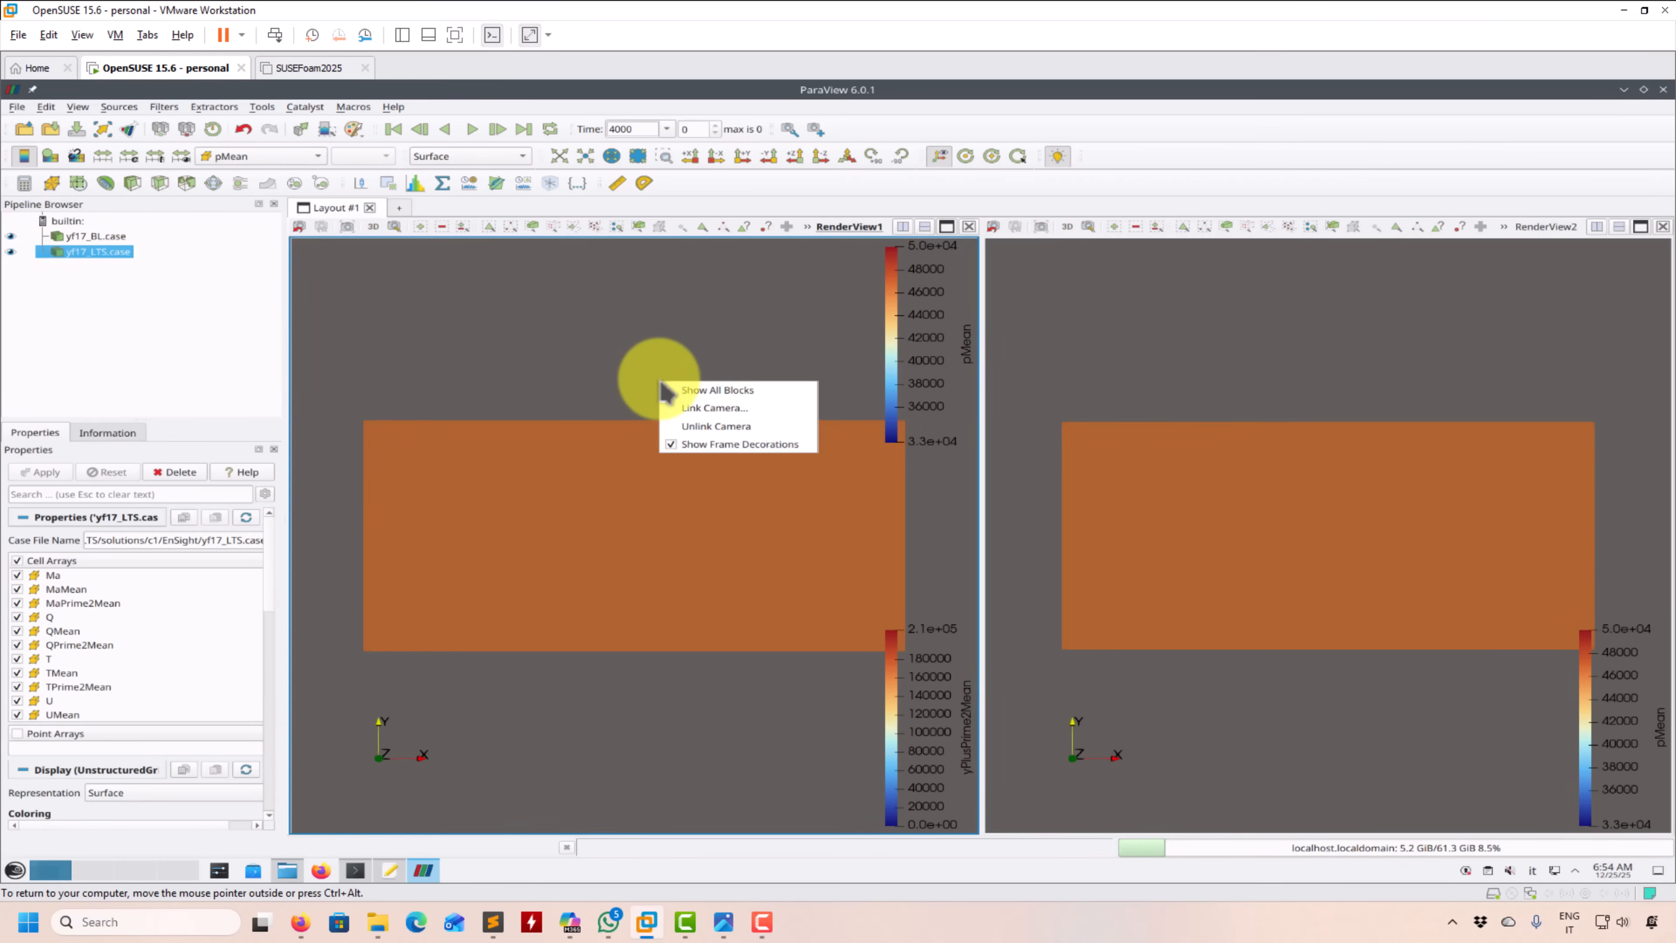
pyautogui.click(685, 388)
pyautogui.click(1111, 377)
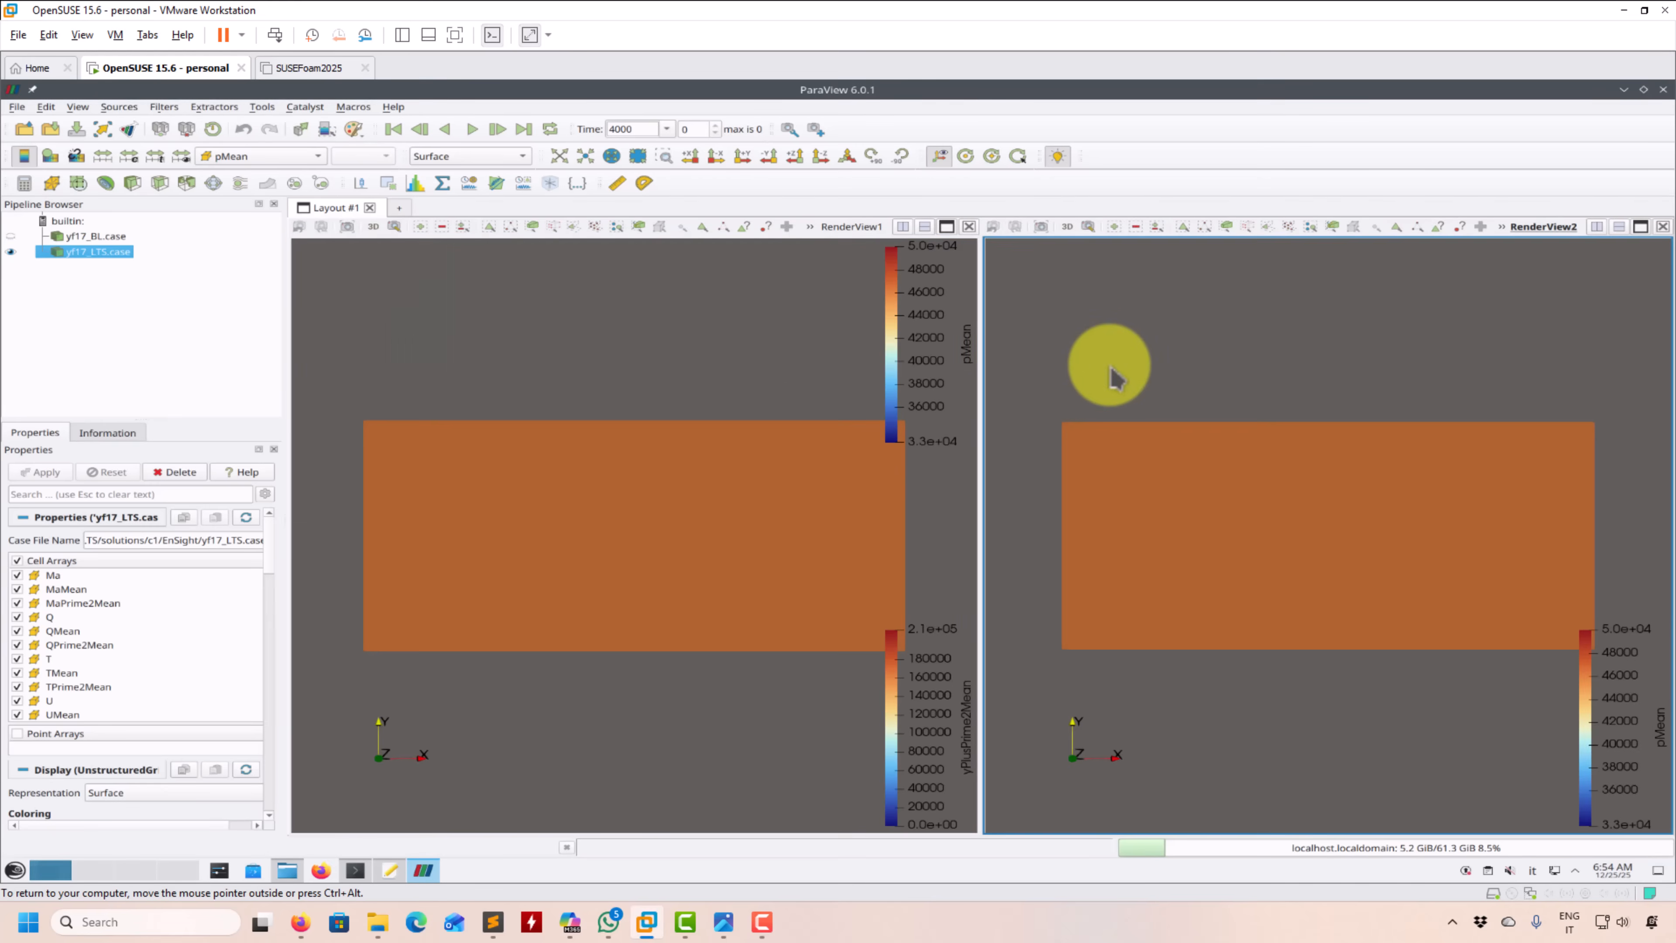
# - Hide yf17_LTS.case in RenderView1 and color yf17_BL.case by Ma
pyautogui.moveTo(680, 459); pyautogui.dragTo(617, 487)
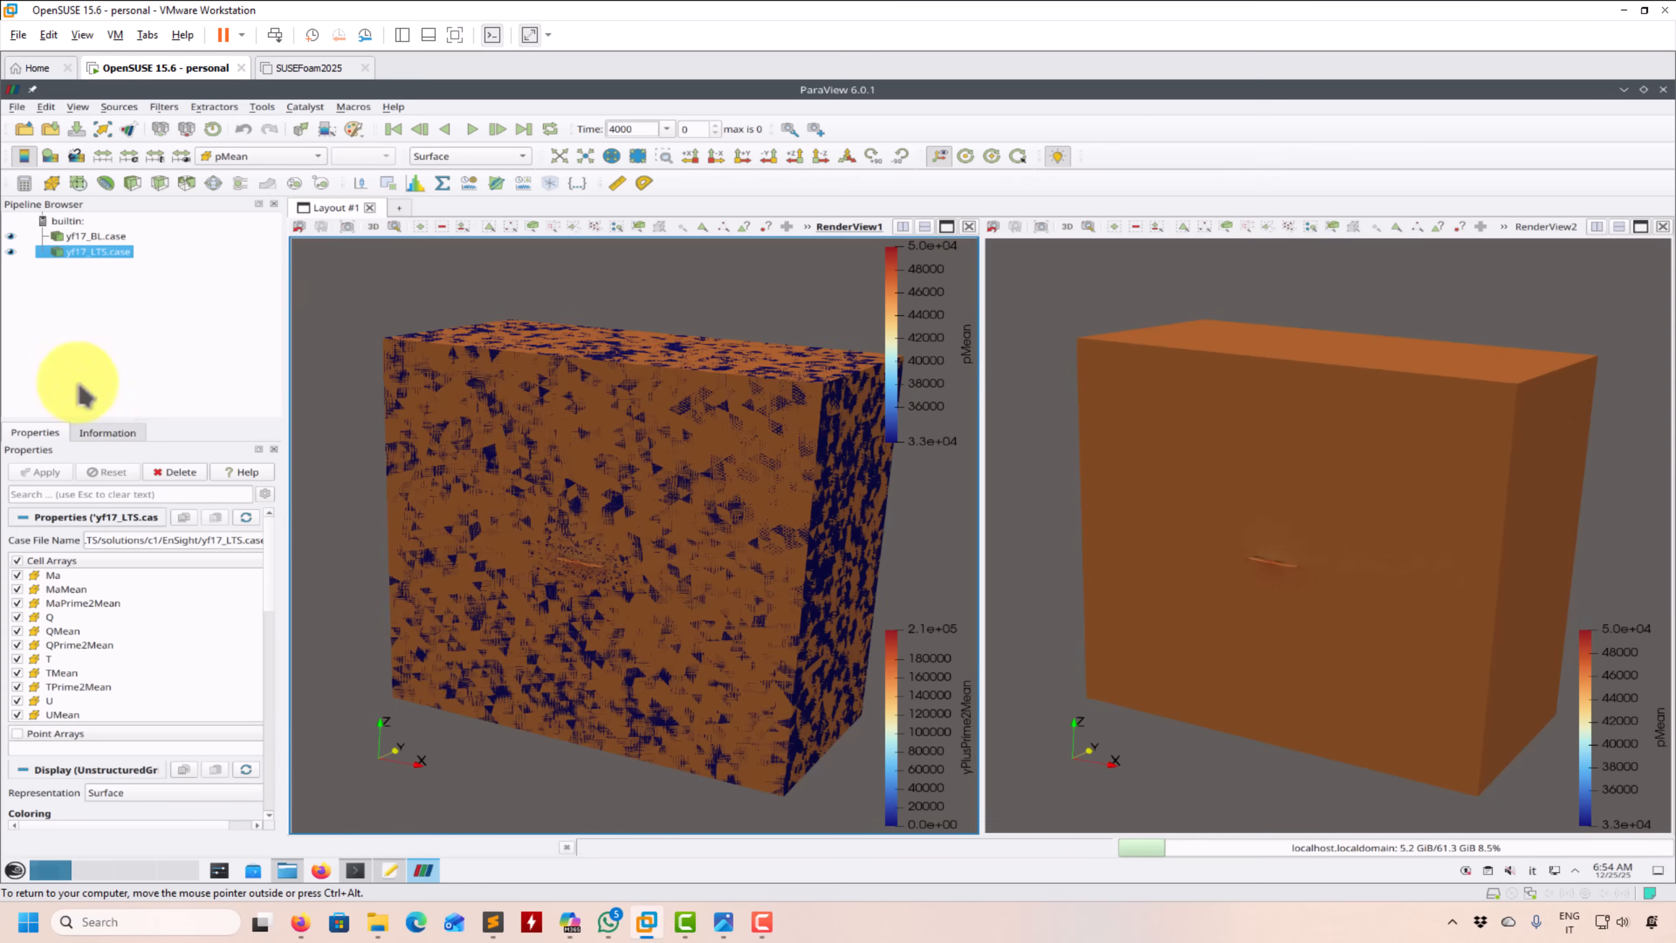
pyautogui.click(10, 251)
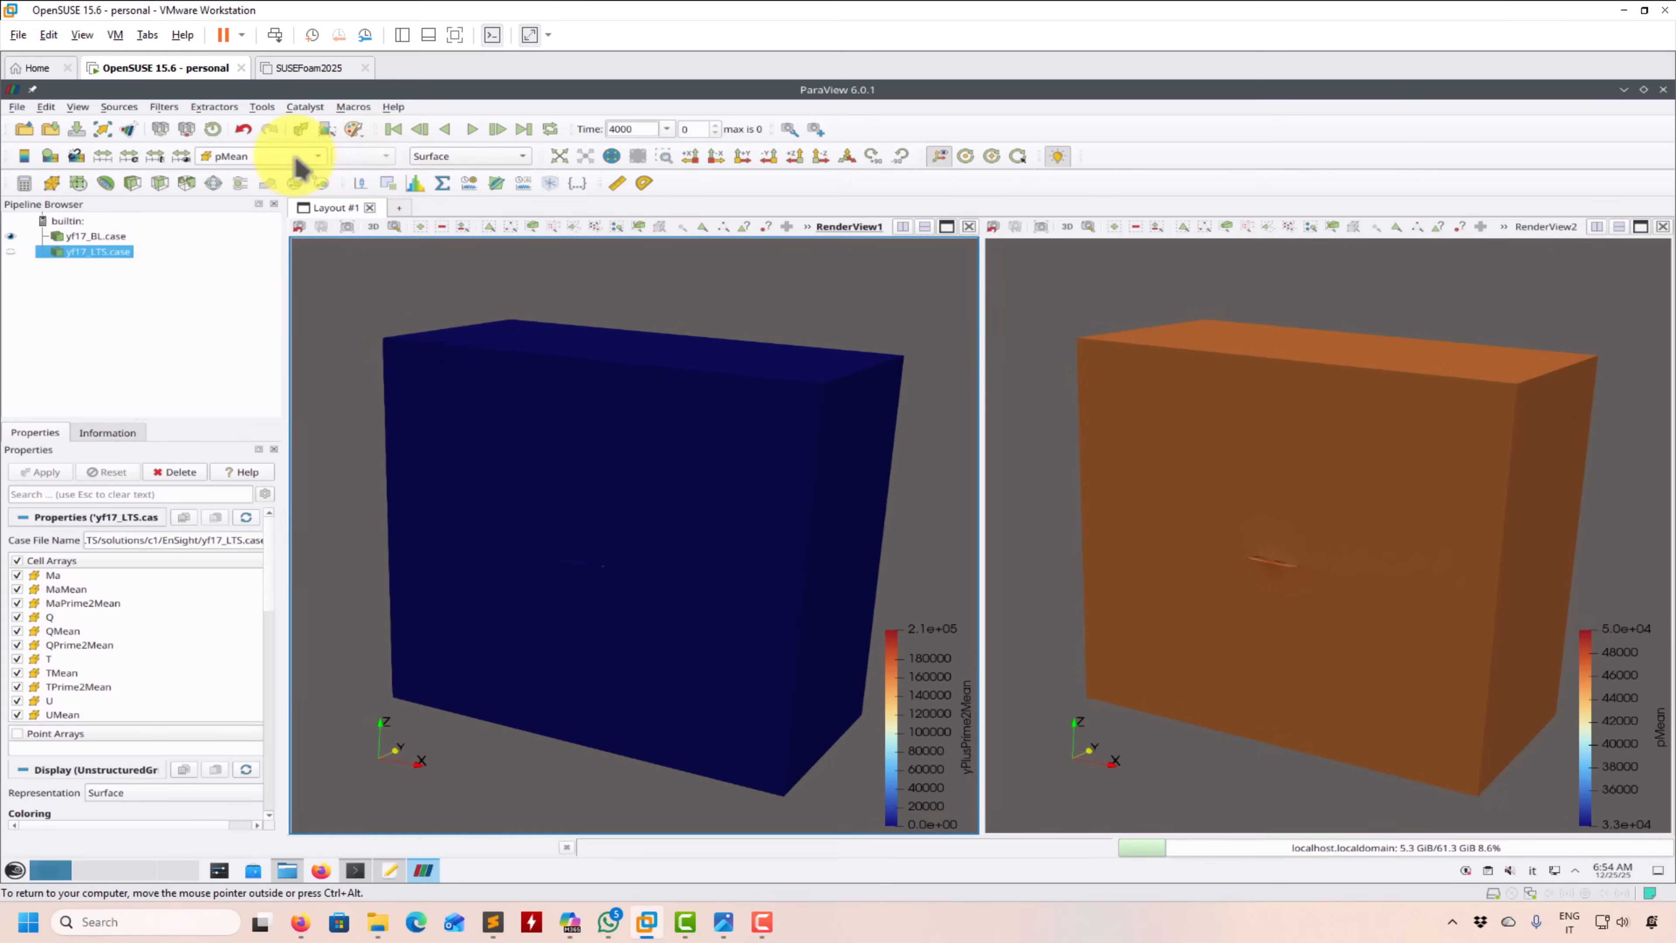
pyautogui.click(270, 156)
pyautogui.click(273, 126)
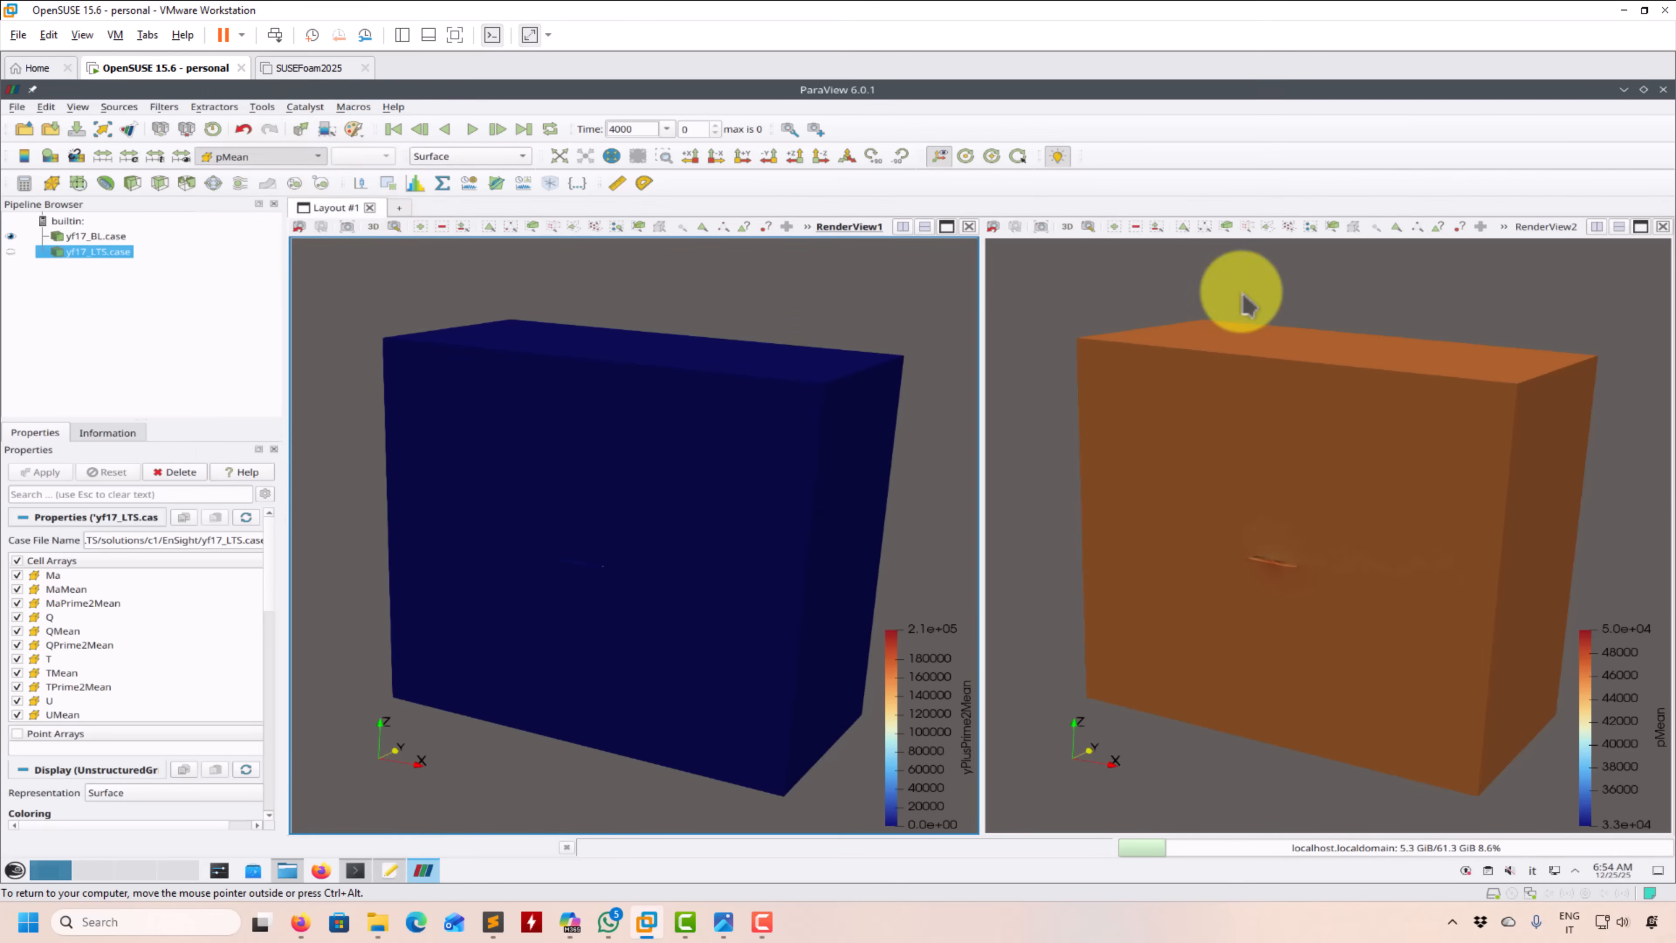
pyautogui.click(95, 236)
pyautogui.click(273, 162)
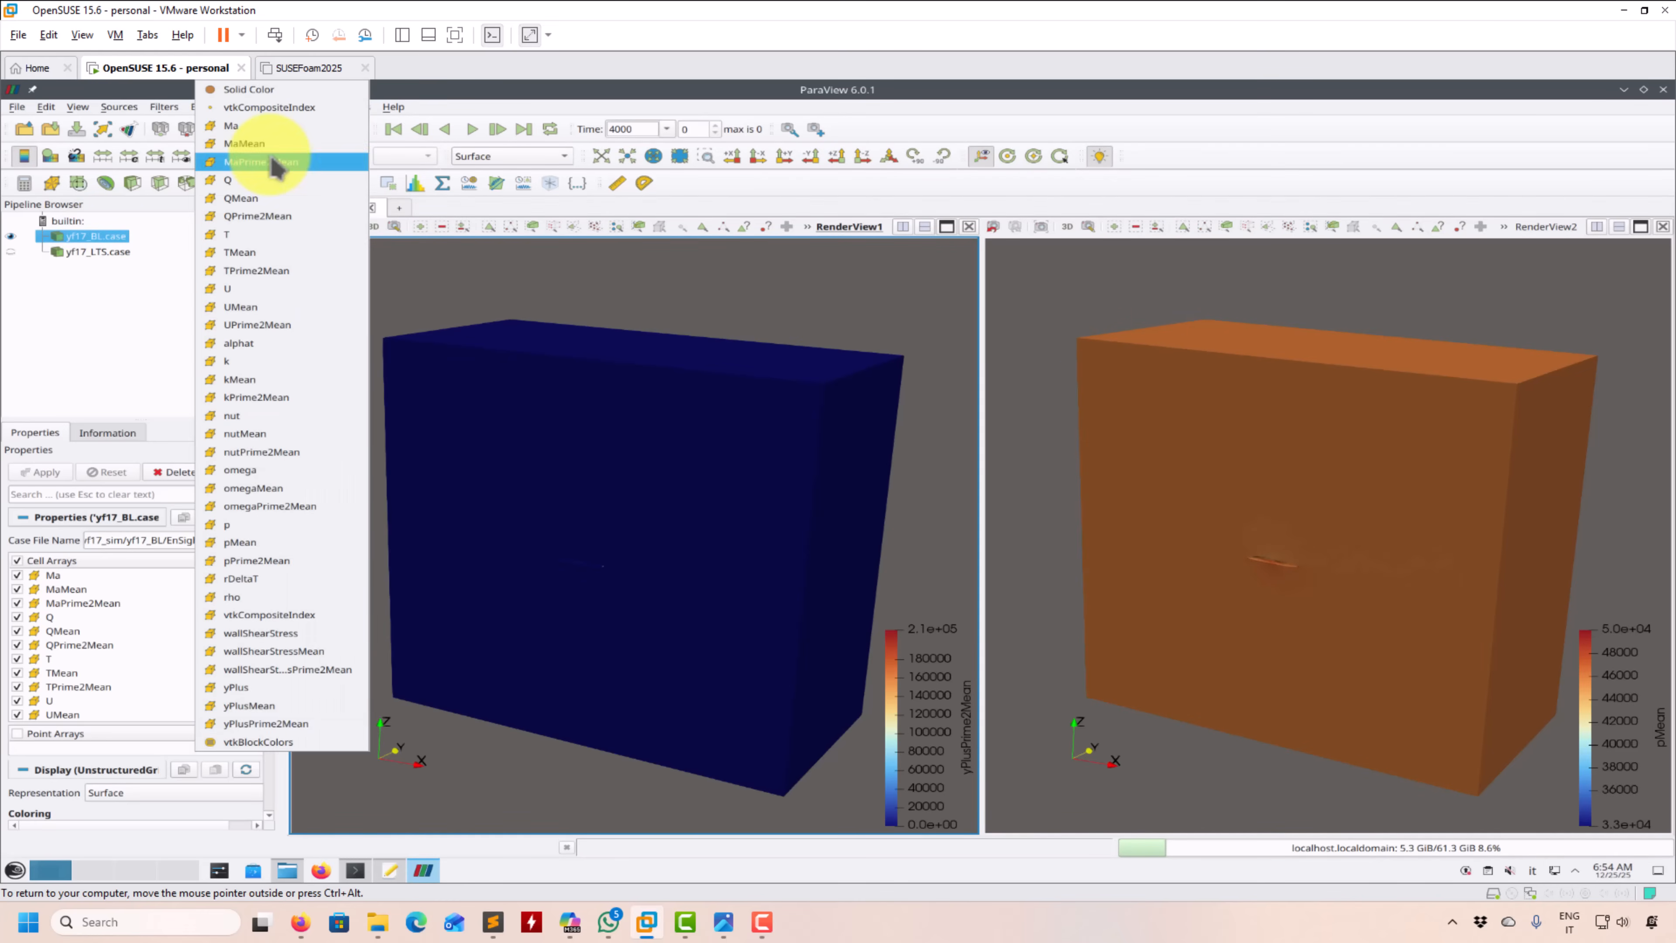
pyautogui.click(251, 125)
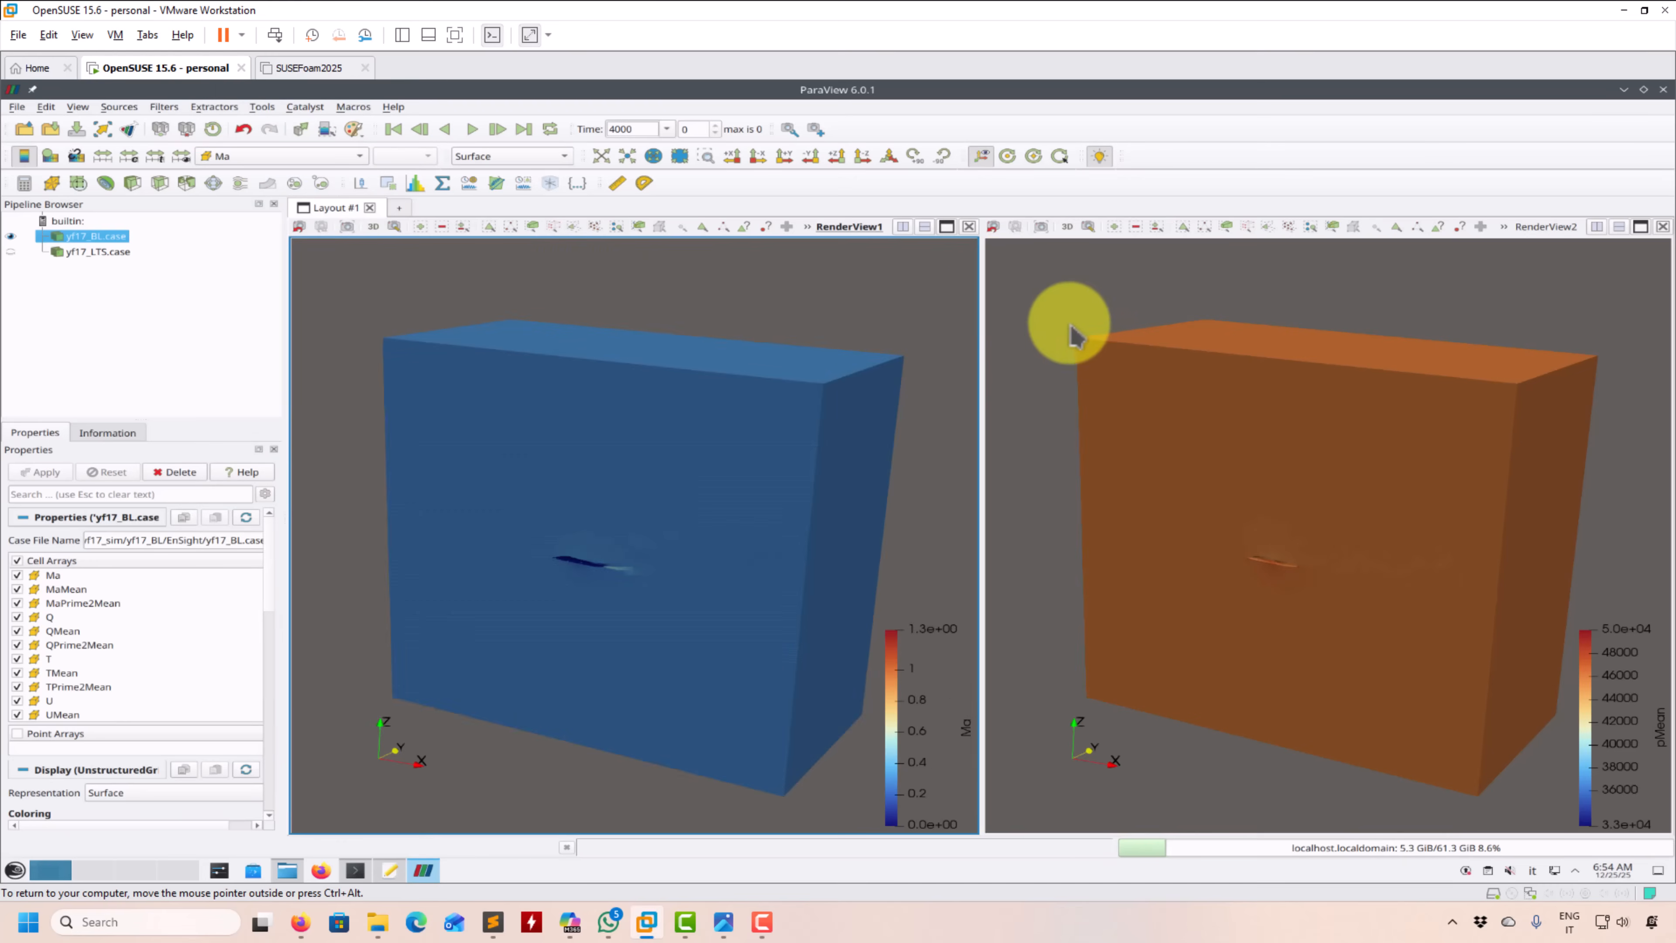
# - Color yf17_LTS.case by Ma in RenderView2
pyautogui.click(1070, 329)
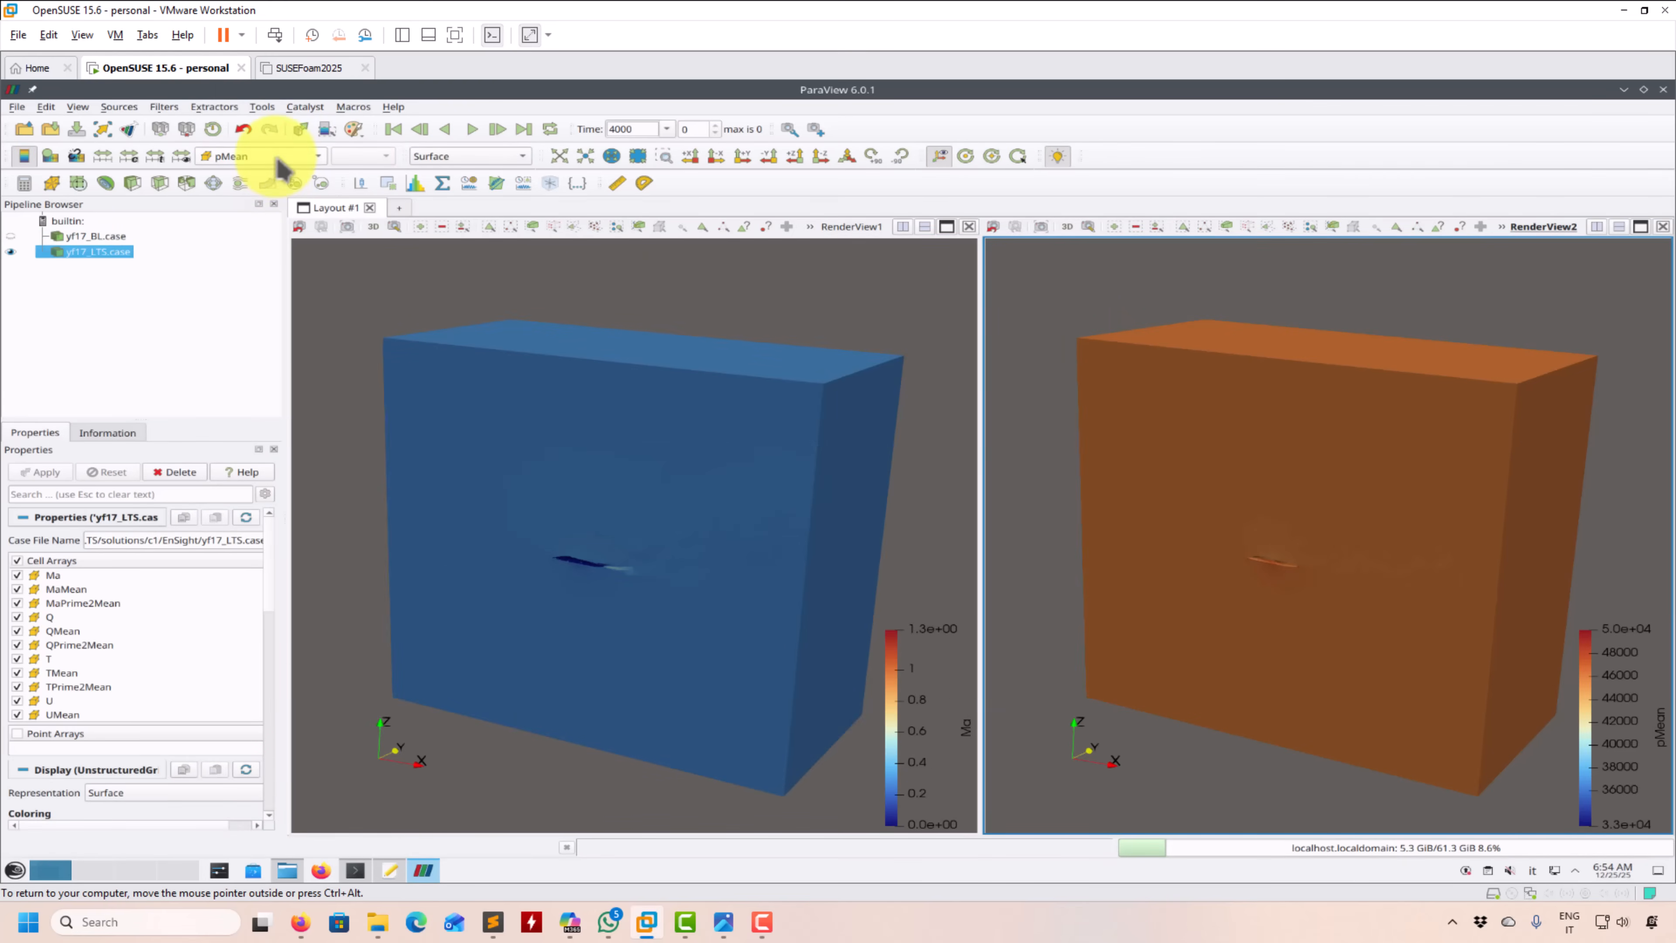
pyautogui.click(272, 156)
pyautogui.click(290, 139)
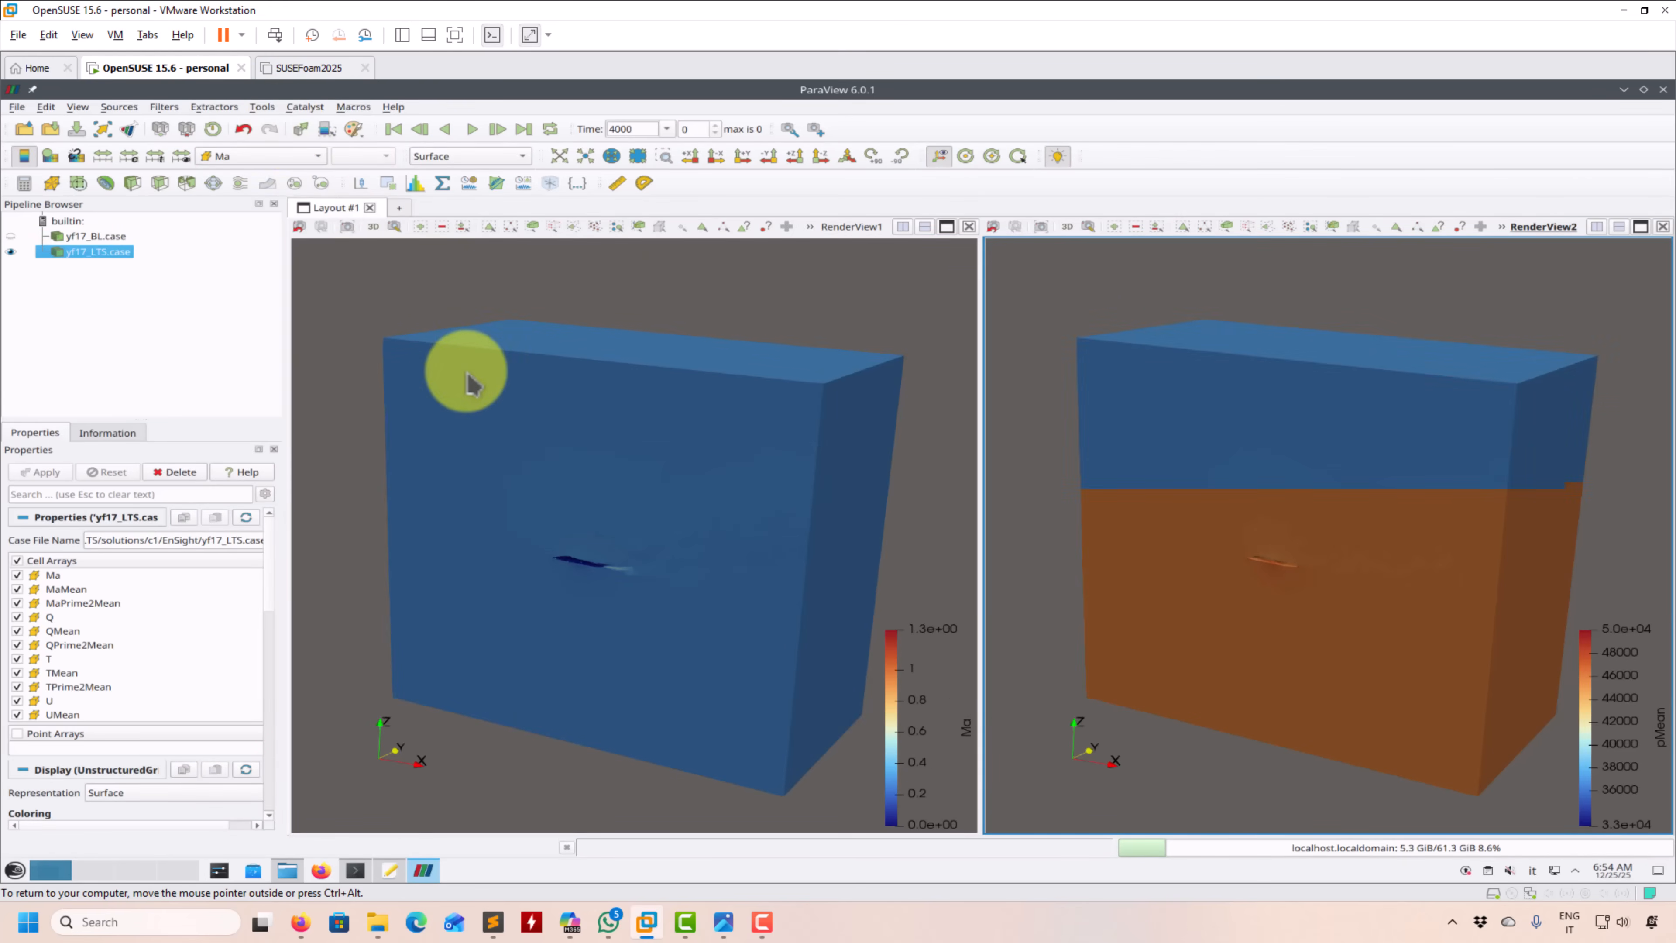
# - Extract the fuselage, strake, wing, vertical-tail, intake, intake-ramp and exhaust blocks from yf17_BL.case
pyautogui.moveTo(712, 598); pyautogui.dragTo(804, 572)
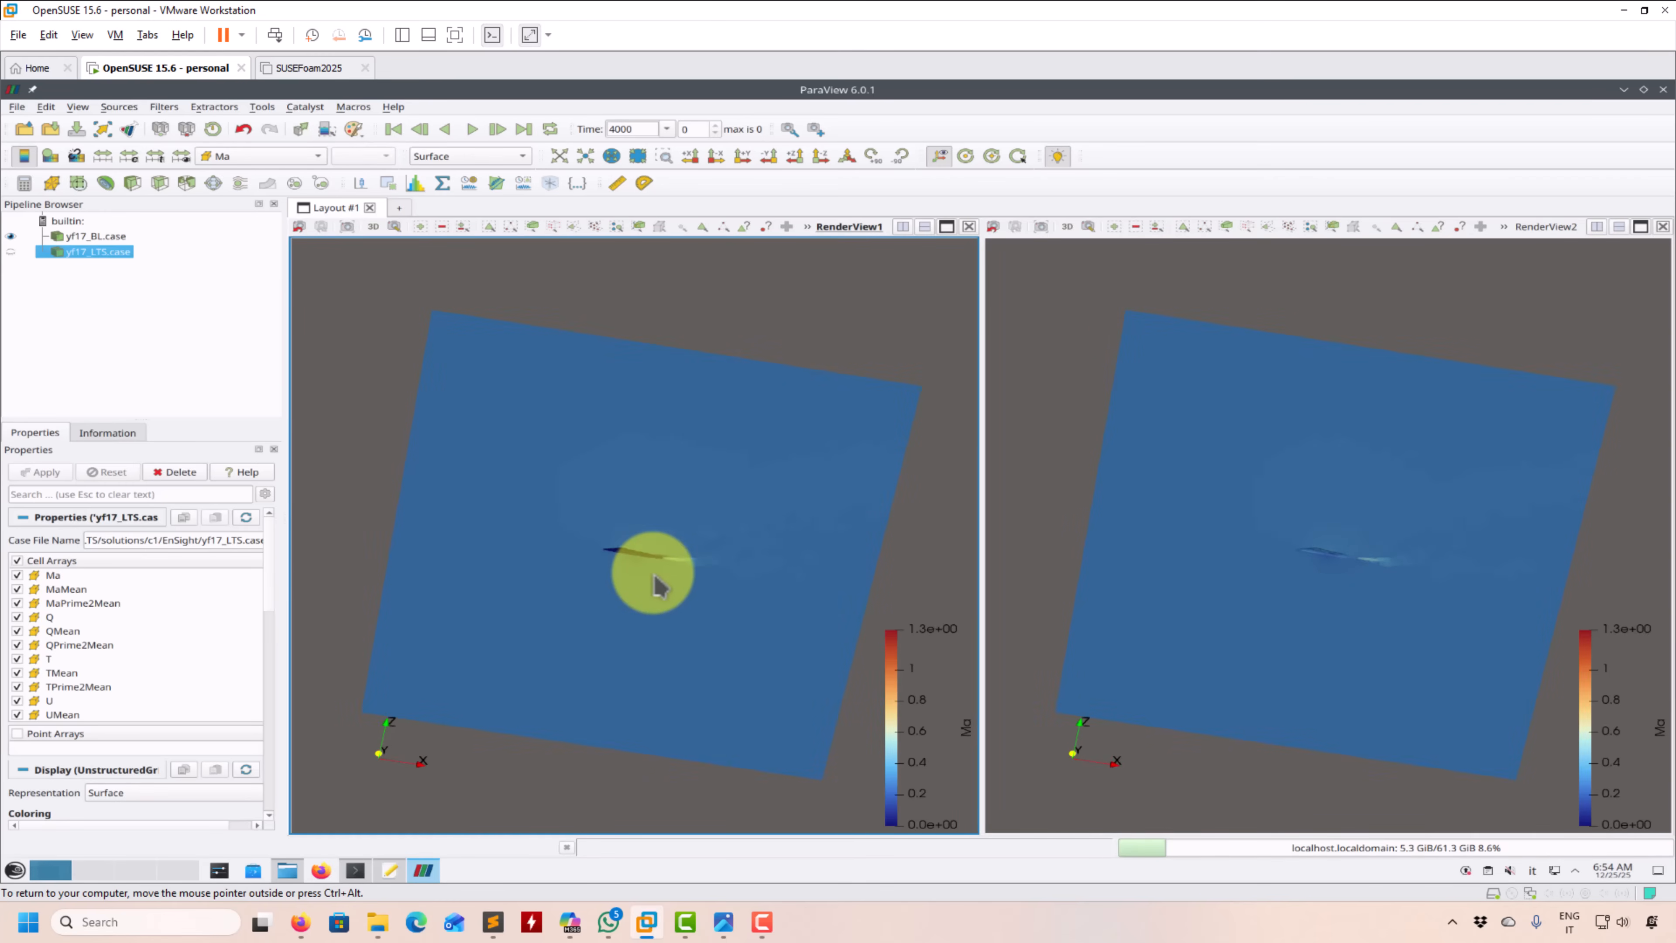
pyautogui.moveTo(574, 465); pyautogui.dragTo(566, 583)
pyautogui.moveTo(686, 544); pyautogui.dragTo(696, 453)
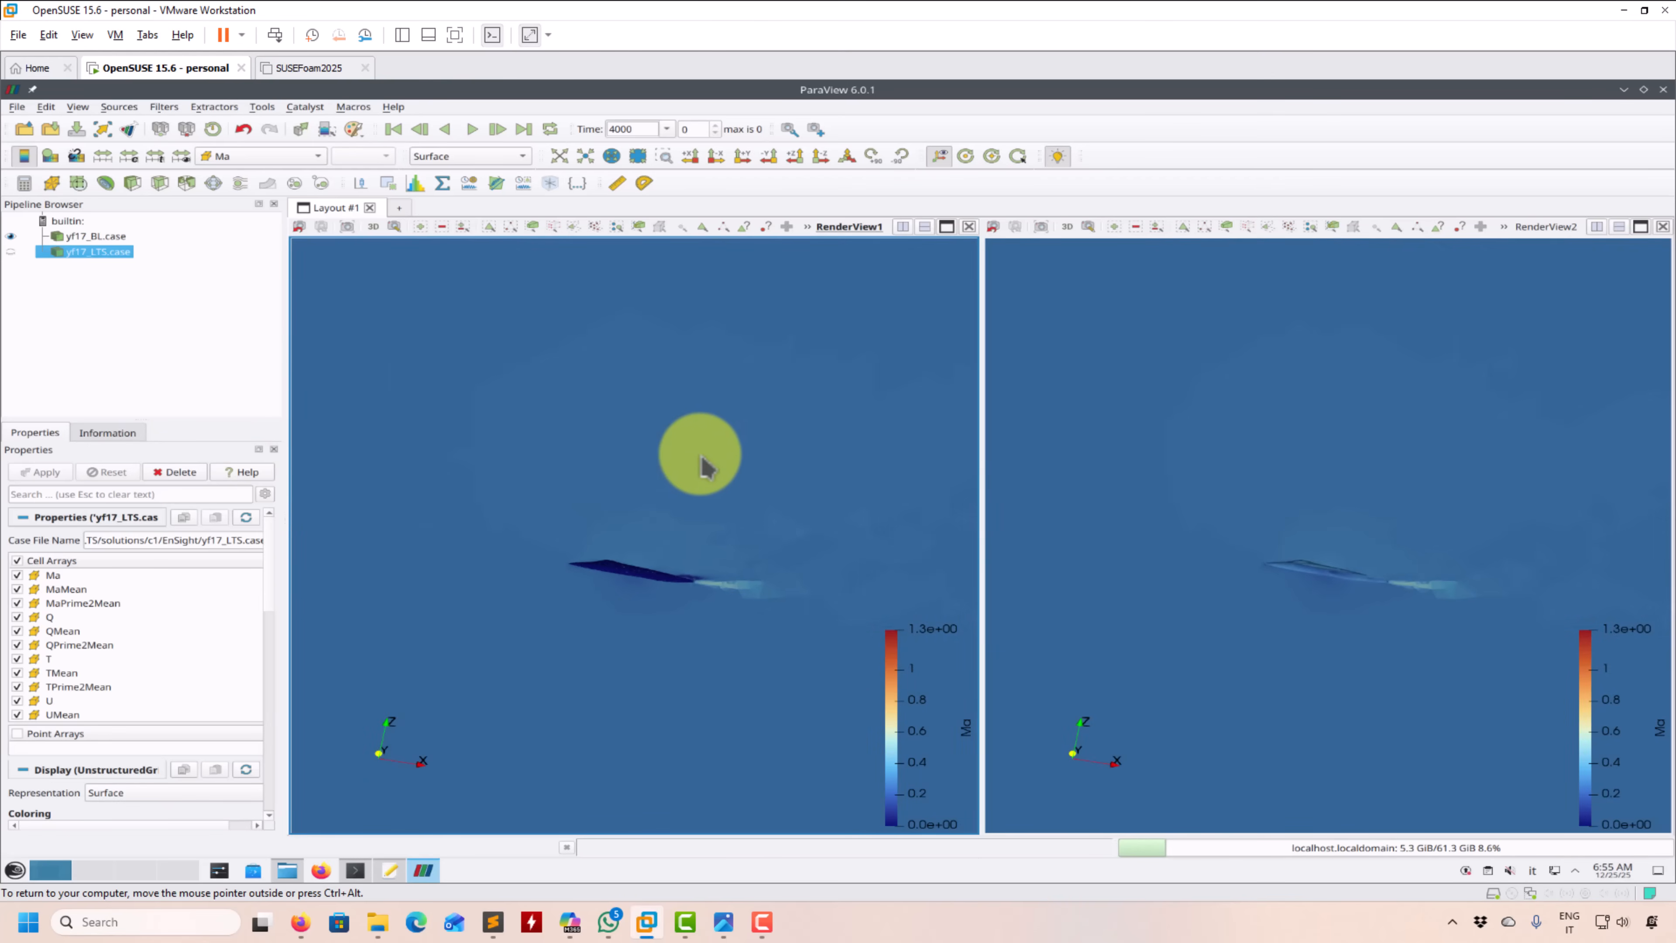
pyautogui.moveTo(624, 553); pyautogui.dragTo(371, 560)
pyautogui.click(93, 237)
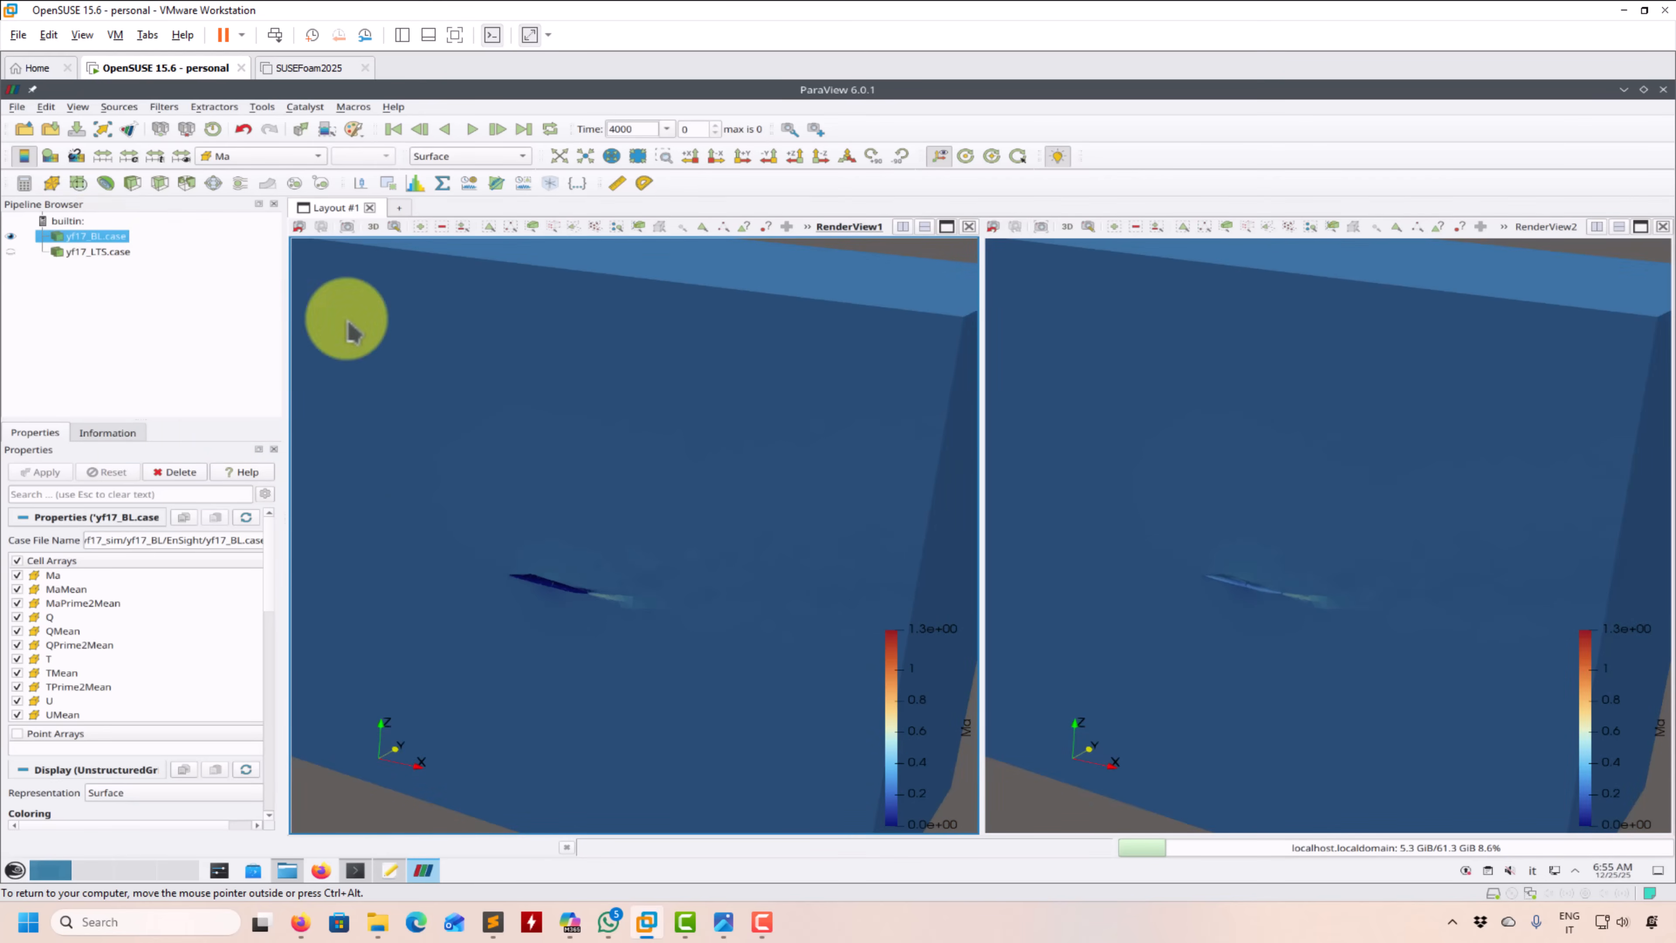
pyautogui.scroll(-3, 562, 327)
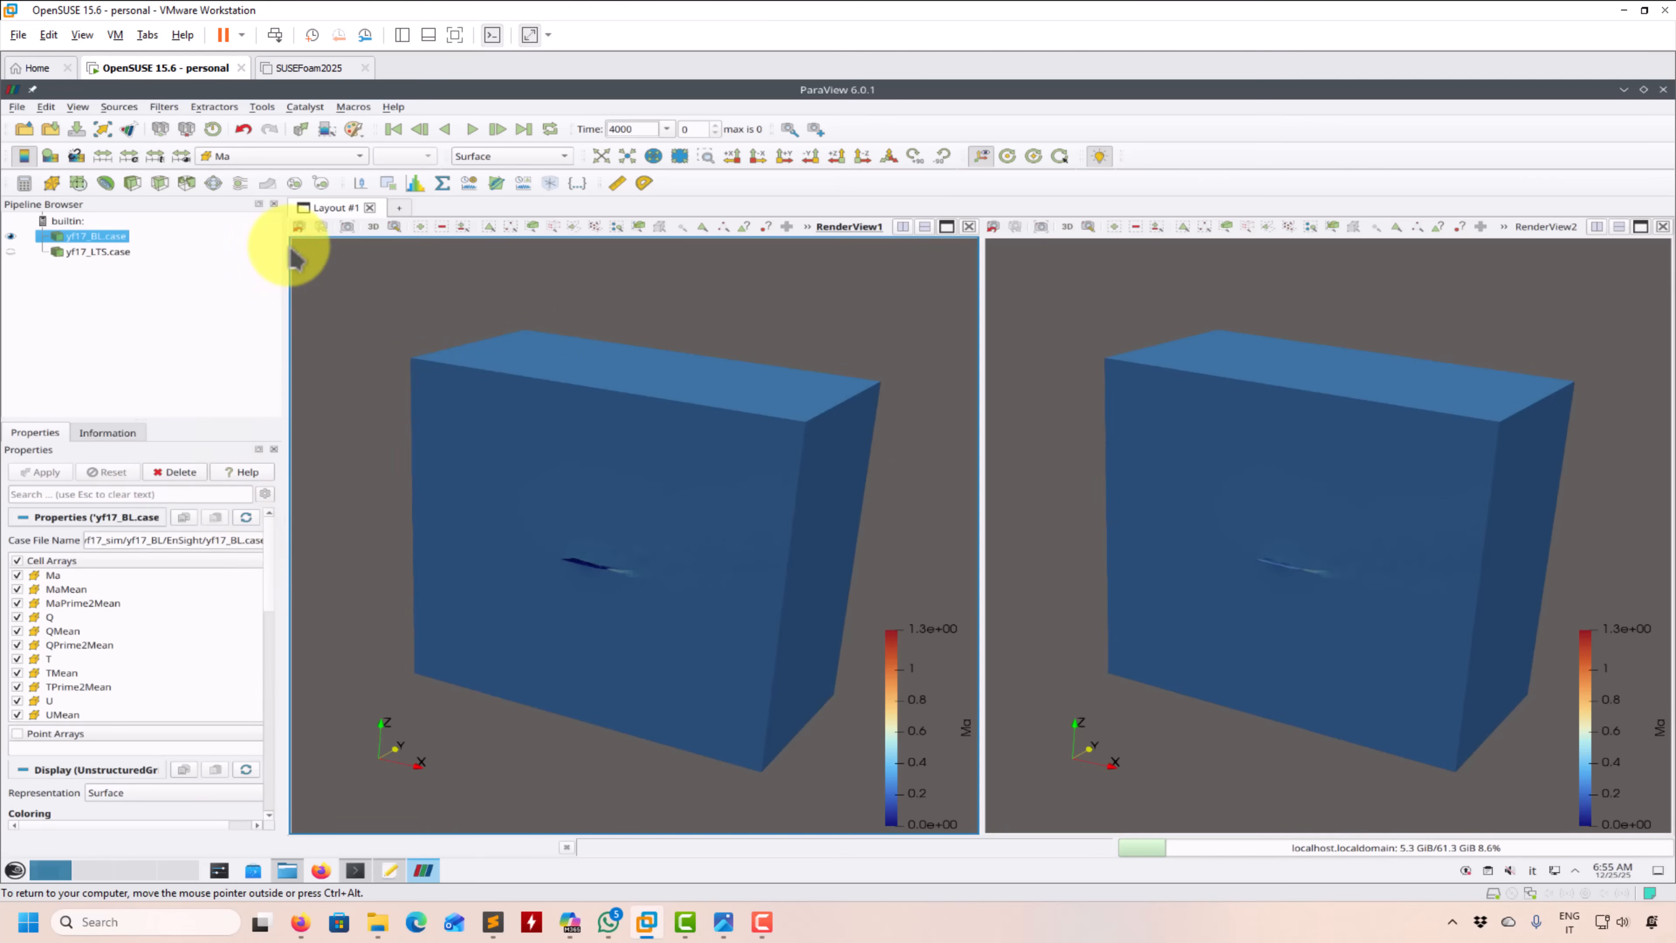
pyautogui.click(323, 185)
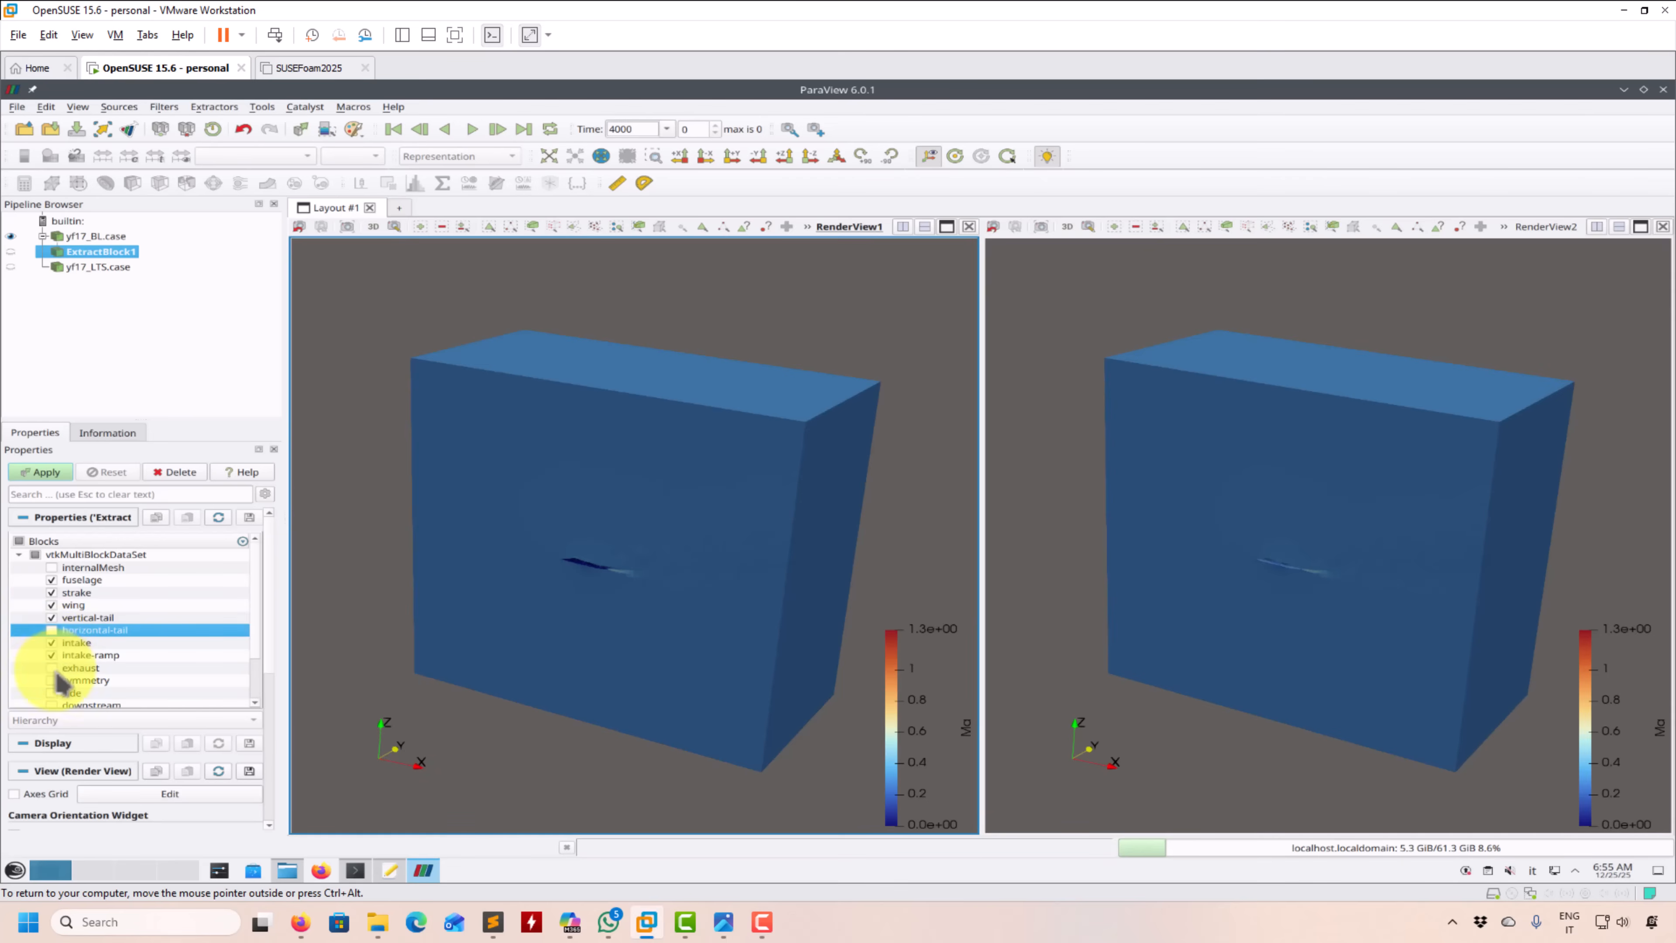
pyautogui.click(52, 668)
pyautogui.click(59, 474)
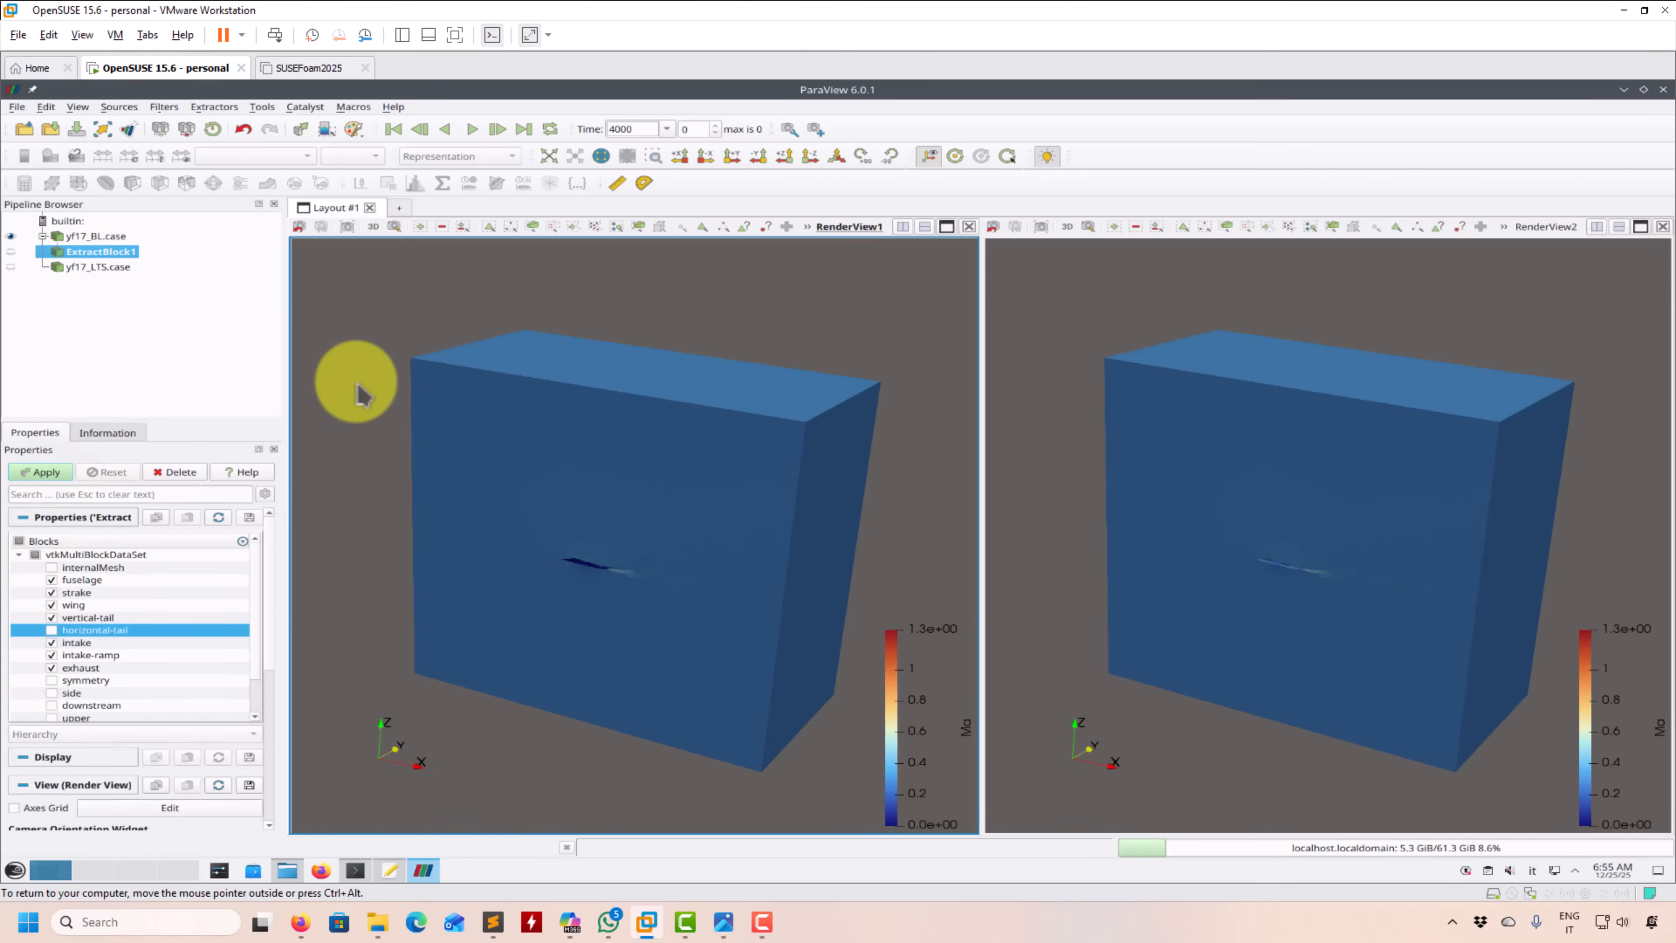
# - Extract the fuselage, strake, wing, vertical-tail, horizontal-tail, intake, intake-ramp and exhaust blocks from yf17_LTS.case
pyautogui.press('Down')
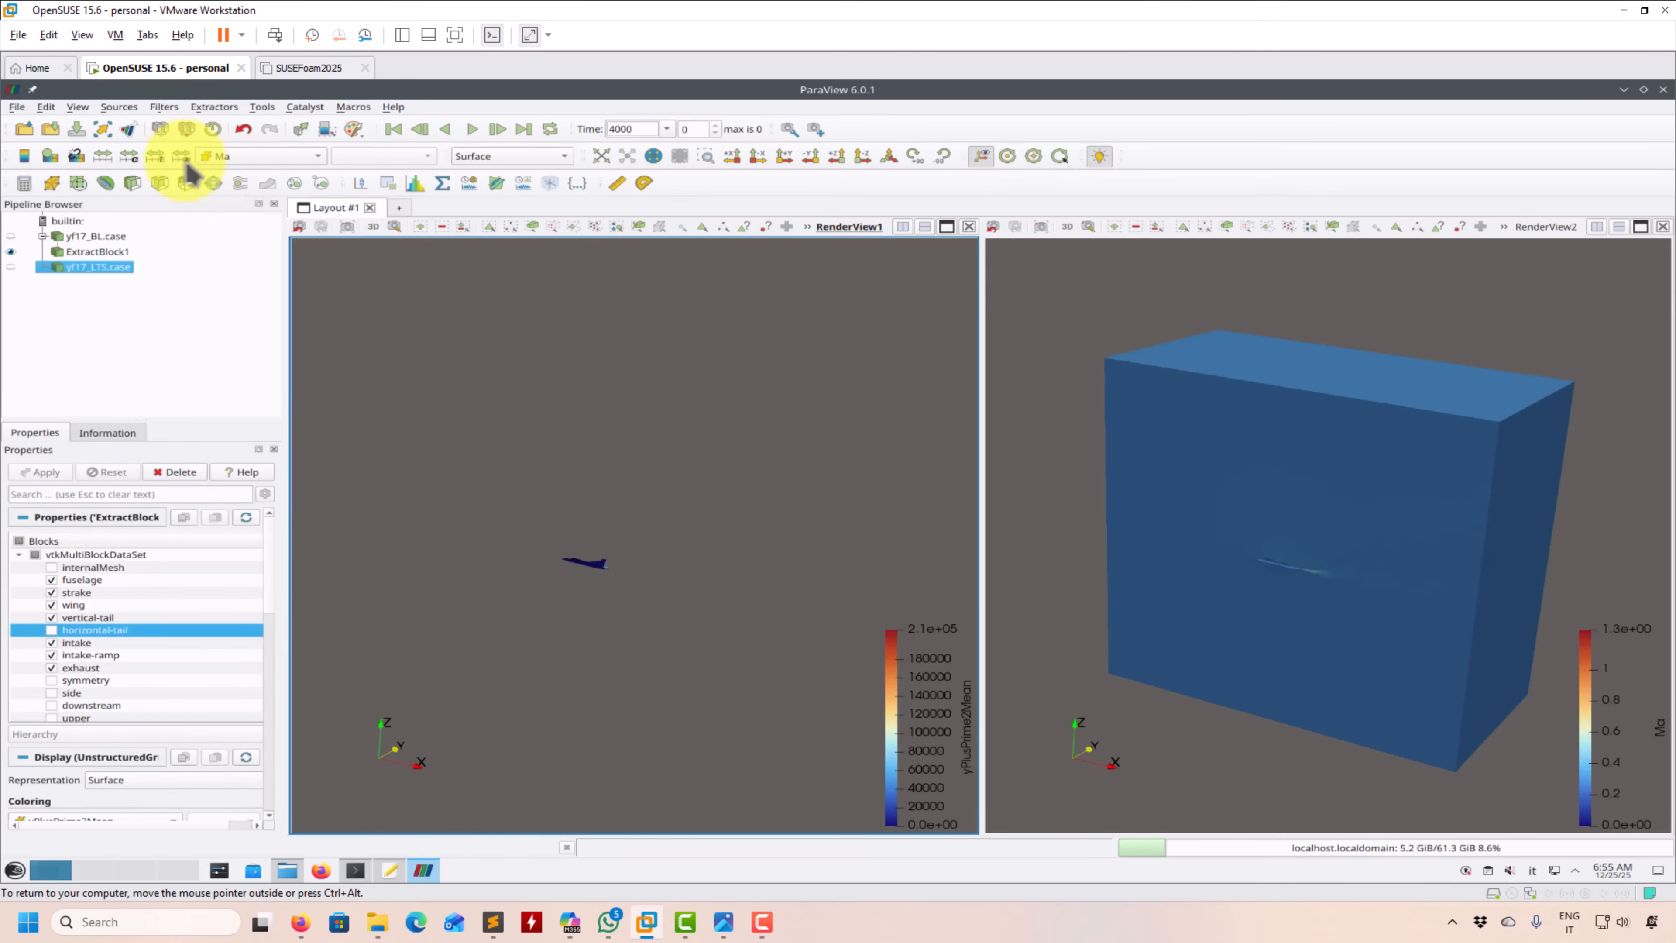
pyautogui.click(320, 183)
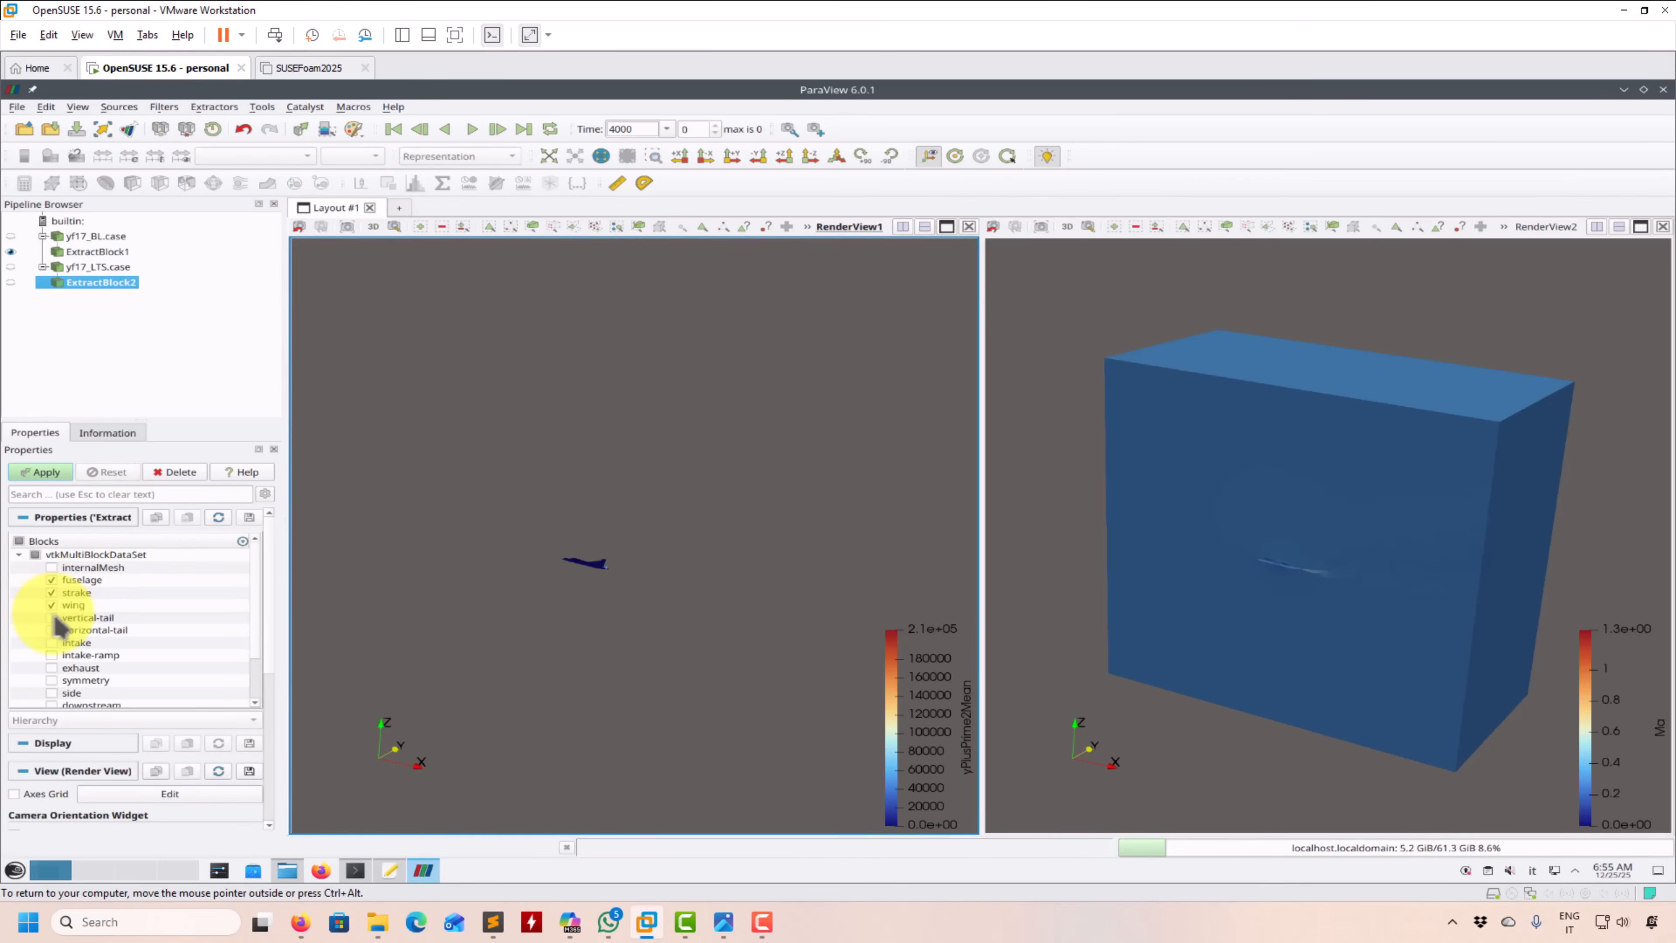
pyautogui.click(52, 655)
pyautogui.click(52, 668)
pyautogui.click(61, 473)
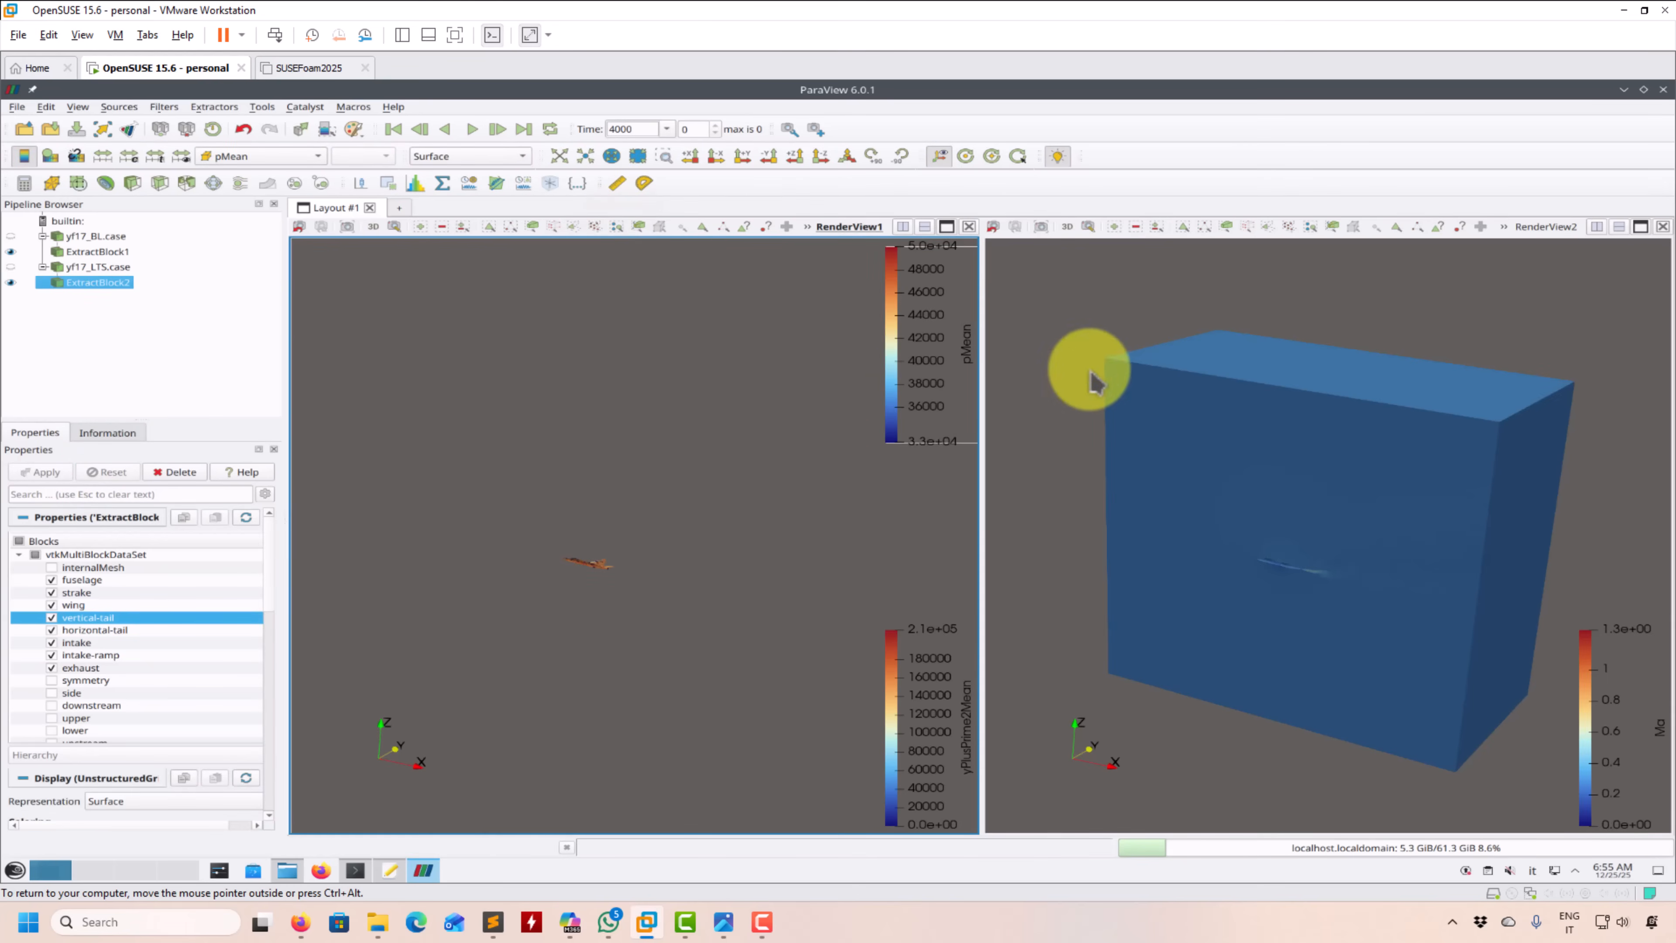
# - Show ExtractBlock2 instead of yf17_LTS.case in RenderView2, hide it in RenderView1 and reset the camera to fit the aircraft
pyautogui.click(1063, 347)
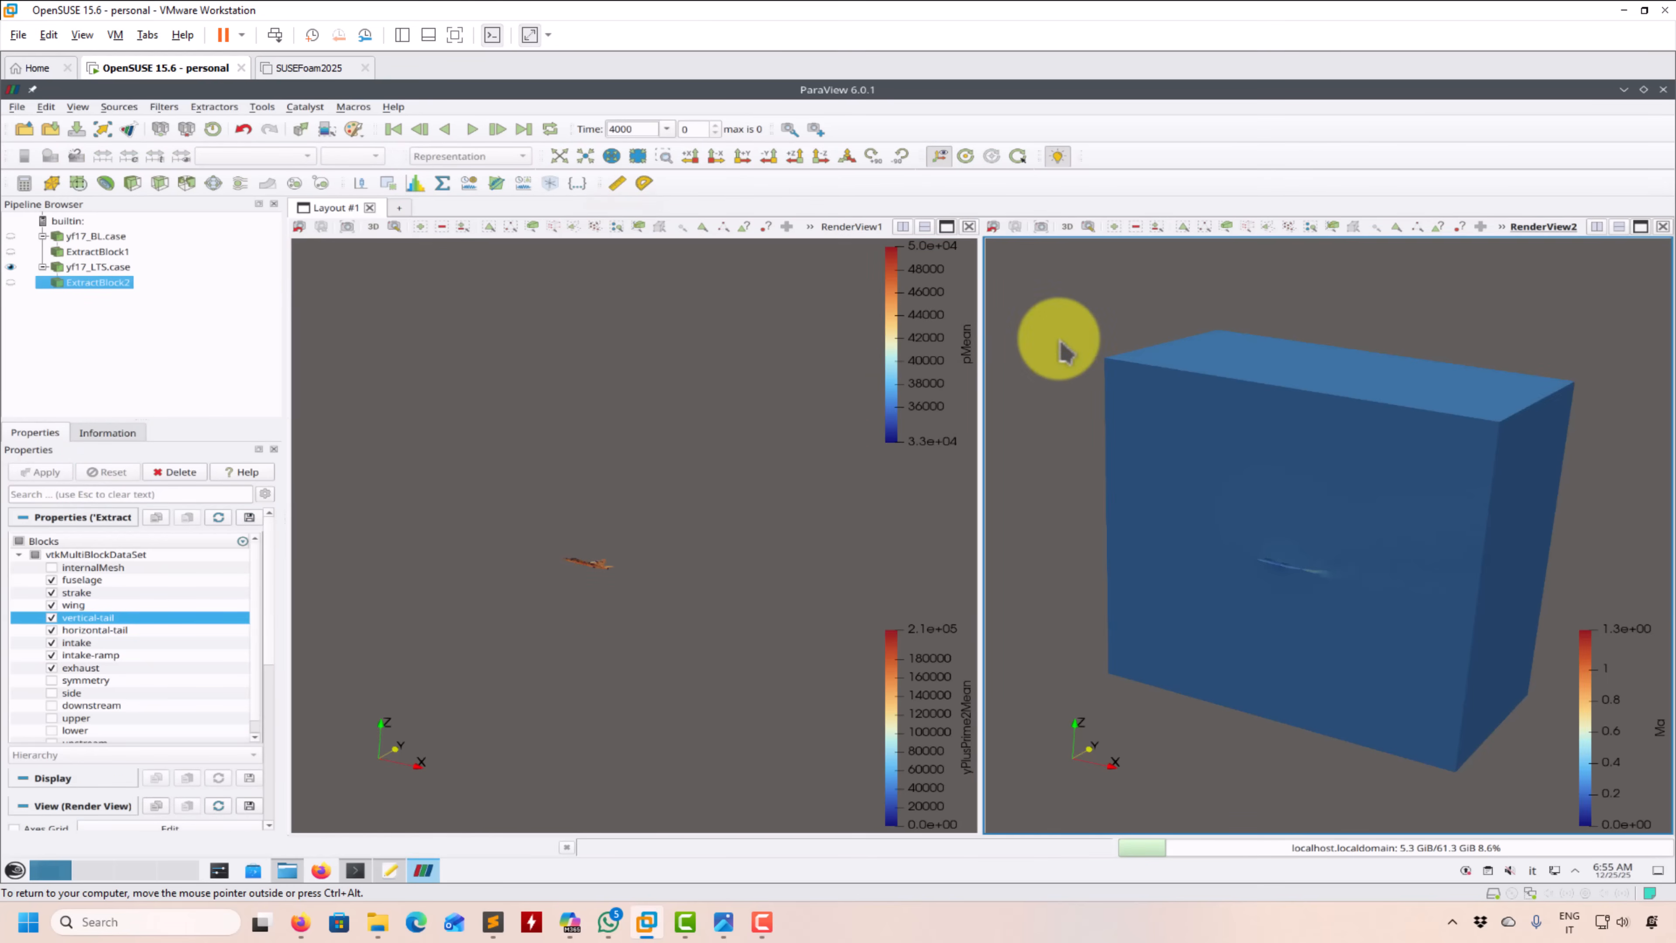
pyautogui.click(10, 282)
pyautogui.click(10, 266)
pyautogui.click(507, 416)
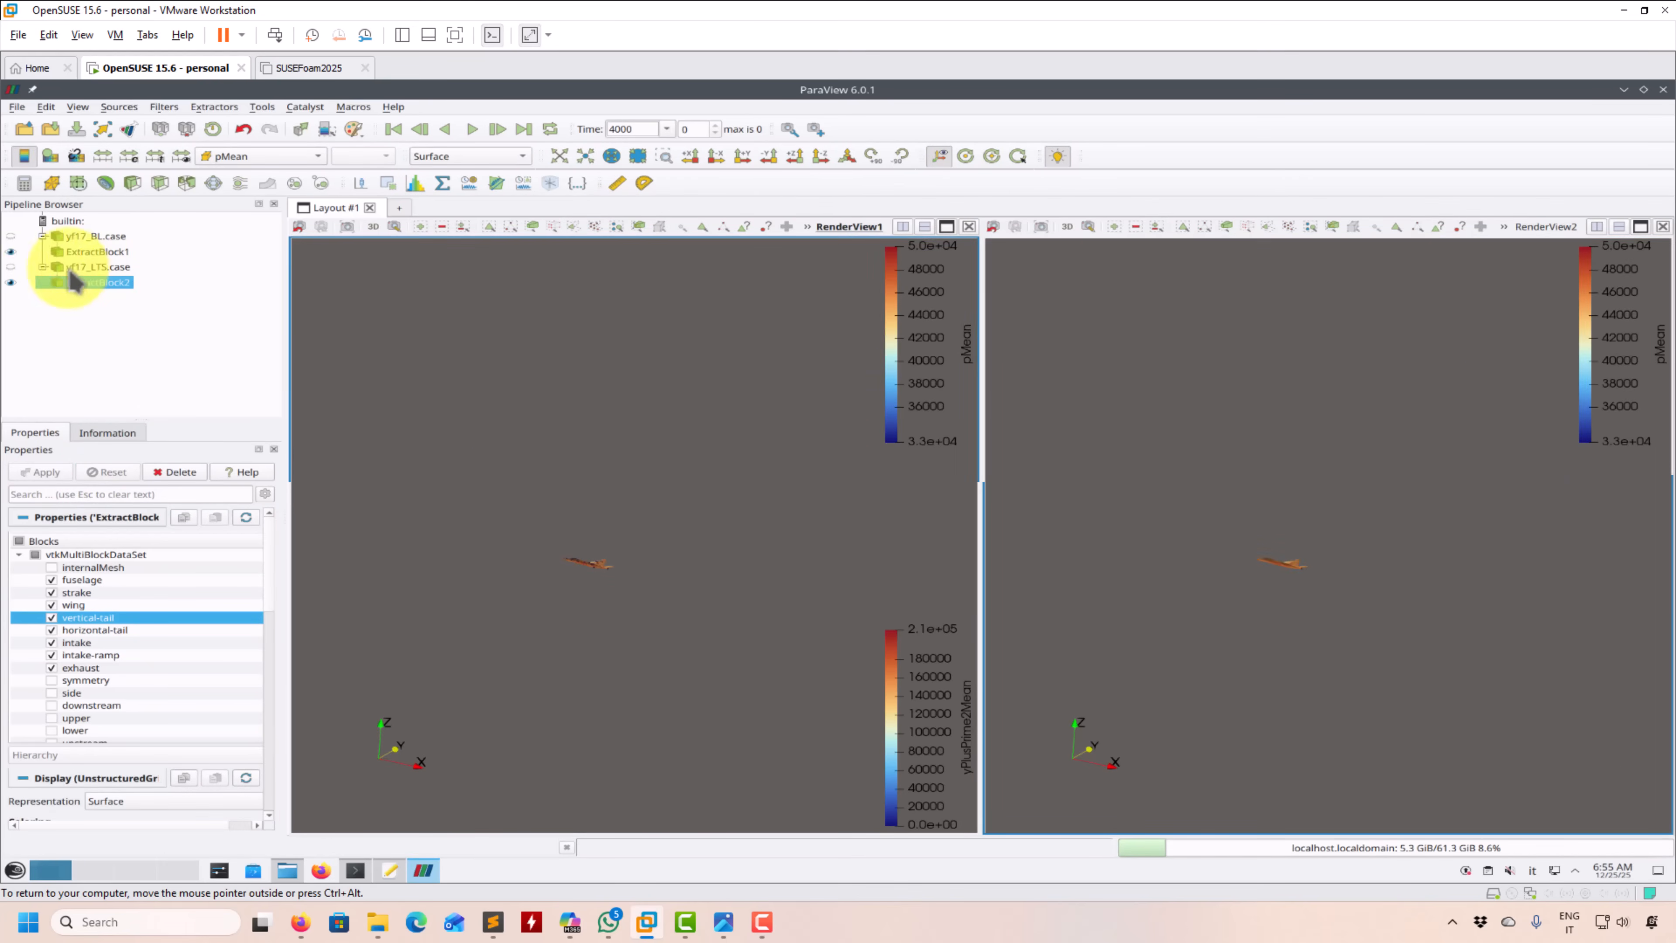
pyautogui.click(560, 157)
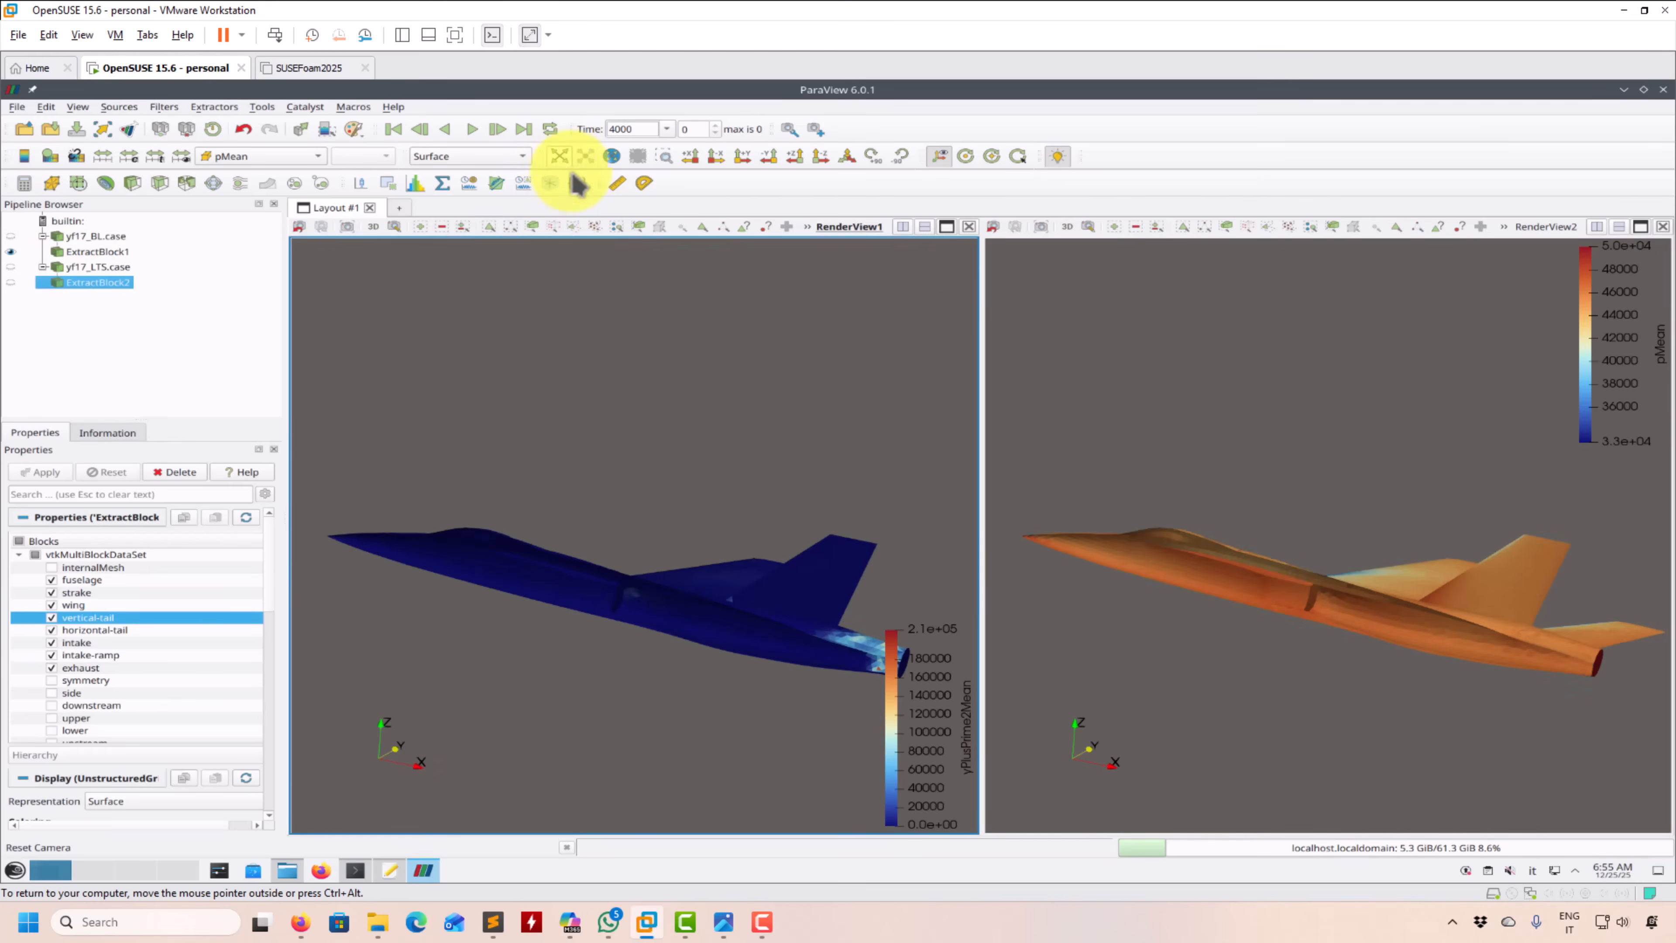
# - Color ExtractBlock1 in RenderView1 and ExtractBlock2 in RenderView2 by Ma
pyautogui.moveTo(792, 470); pyautogui.dragTo(675, 495)
pyautogui.click(104, 252)
pyautogui.click(299, 155)
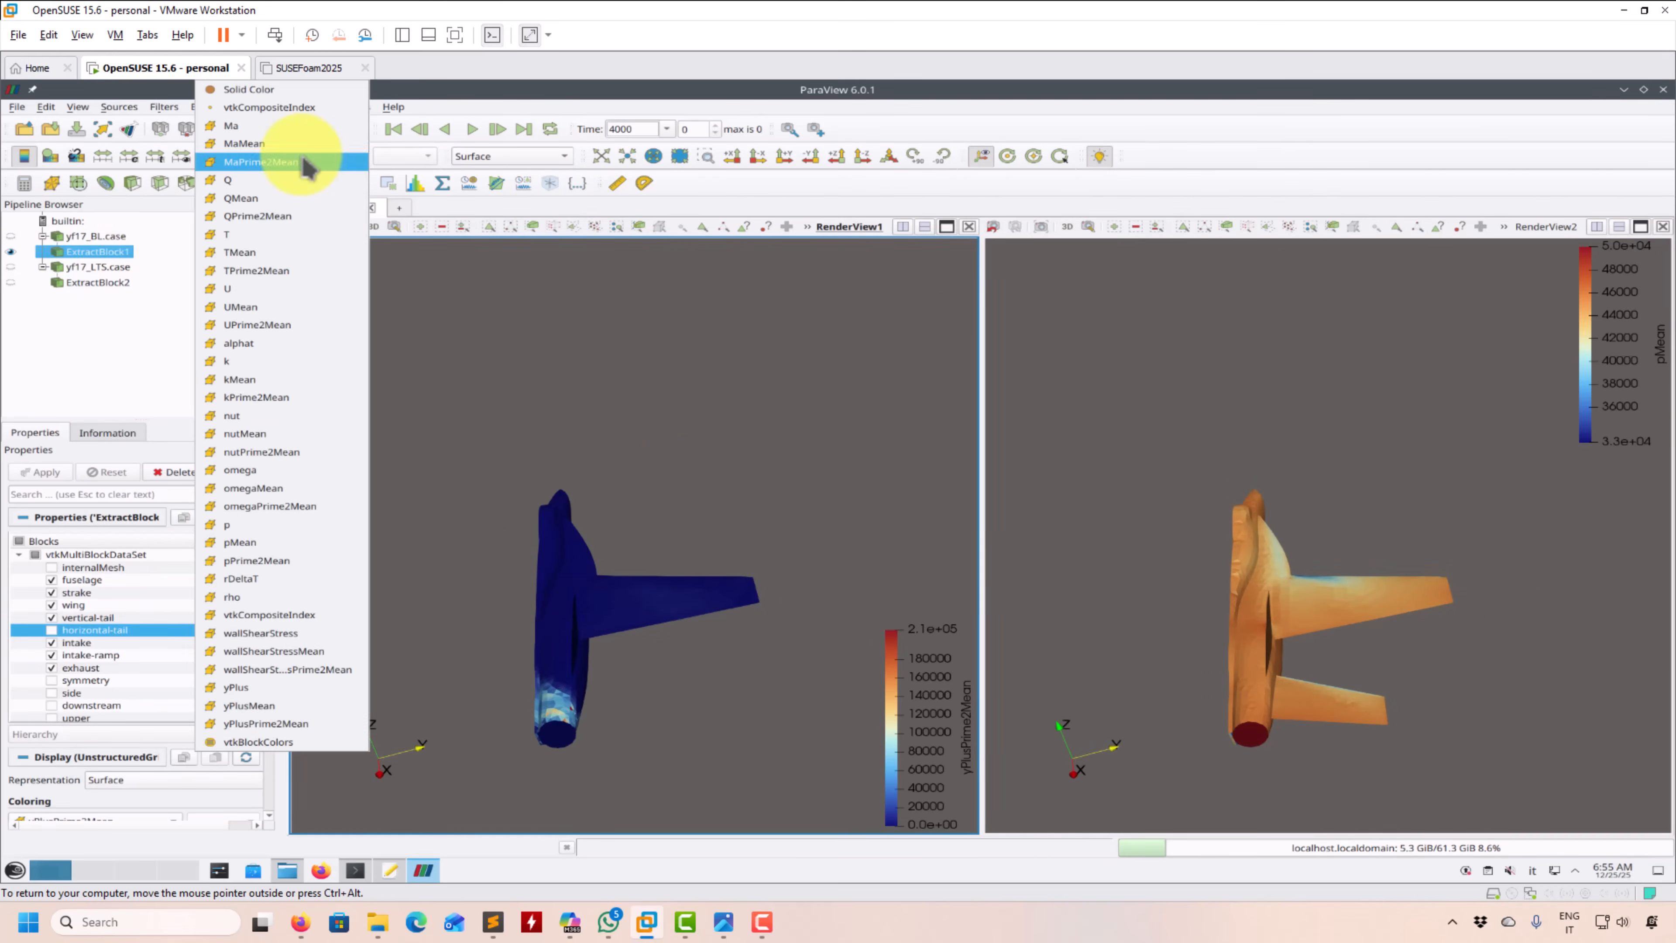
pyautogui.click(271, 130)
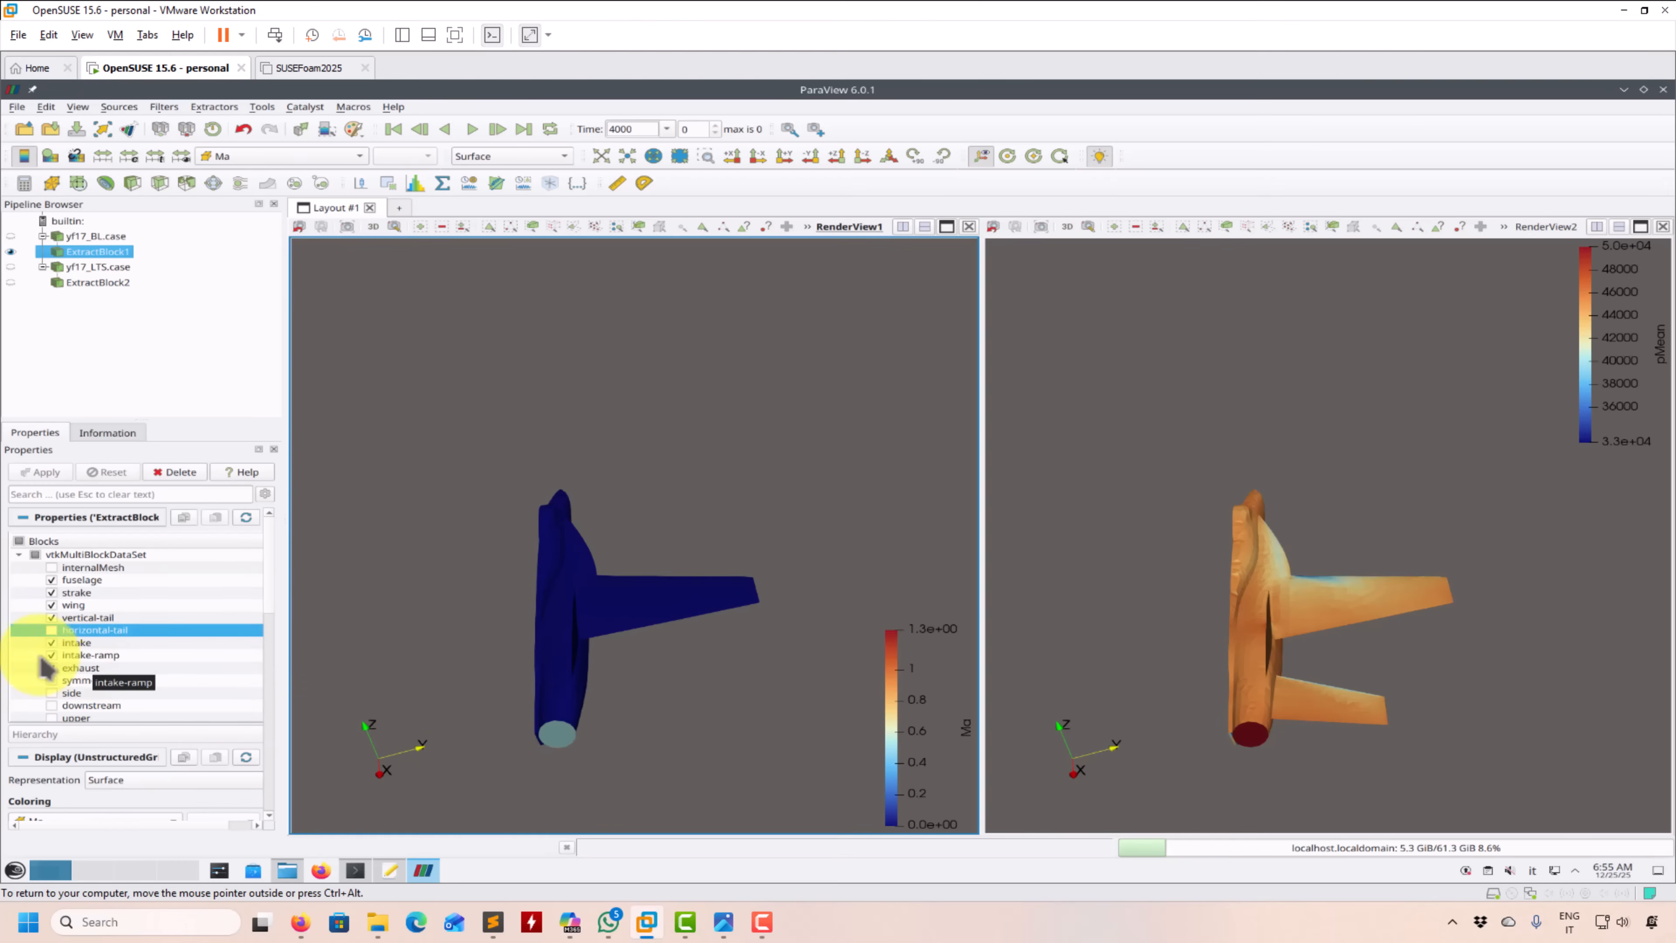
pyautogui.click(1084, 347)
pyautogui.click(93, 284)
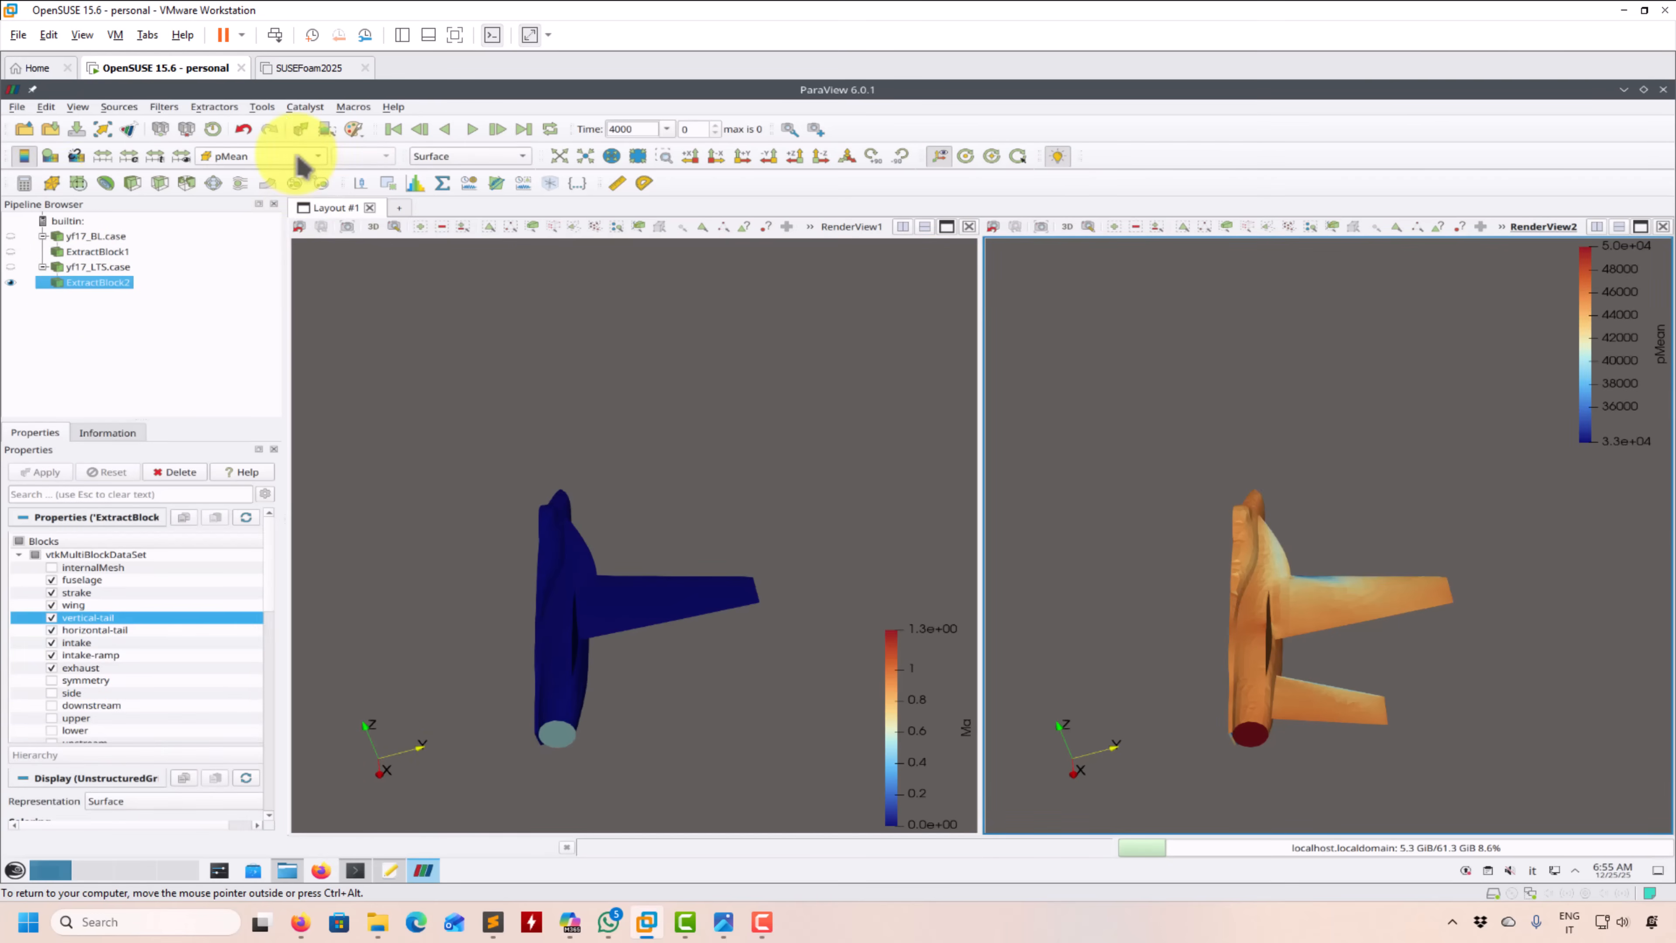
pyautogui.click(277, 156)
pyautogui.click(253, 127)
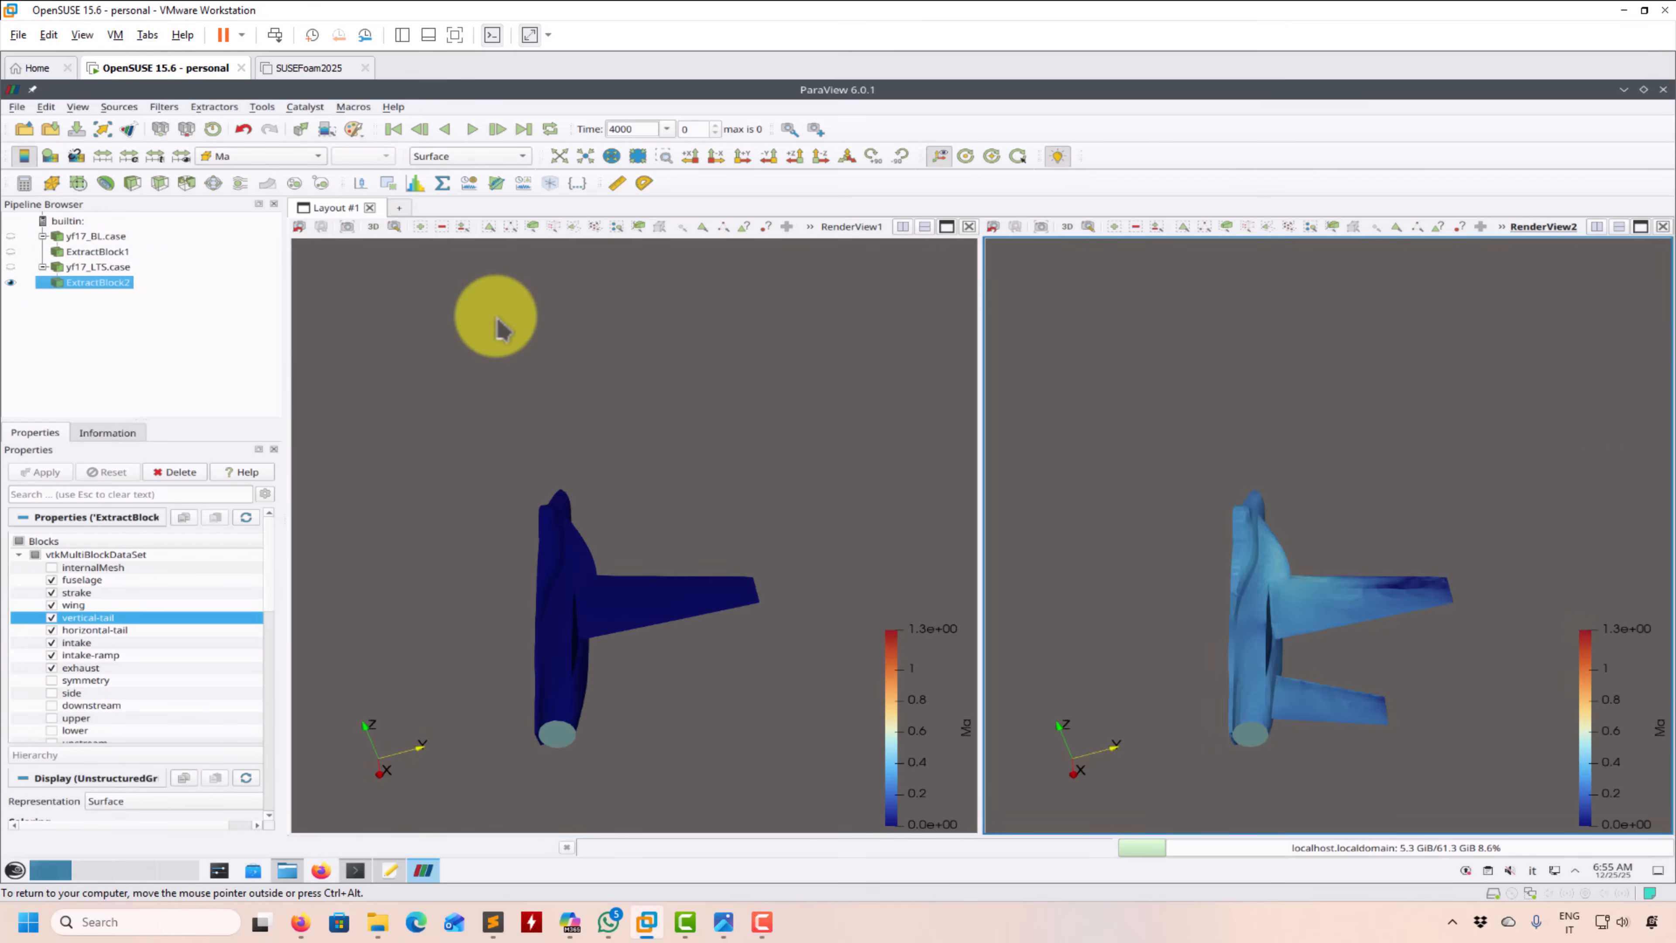
# - Color ExtractBlock1 in RenderView1 by yPlus
pyautogui.moveTo(1425, 528); pyautogui.dragTo(374, 189)
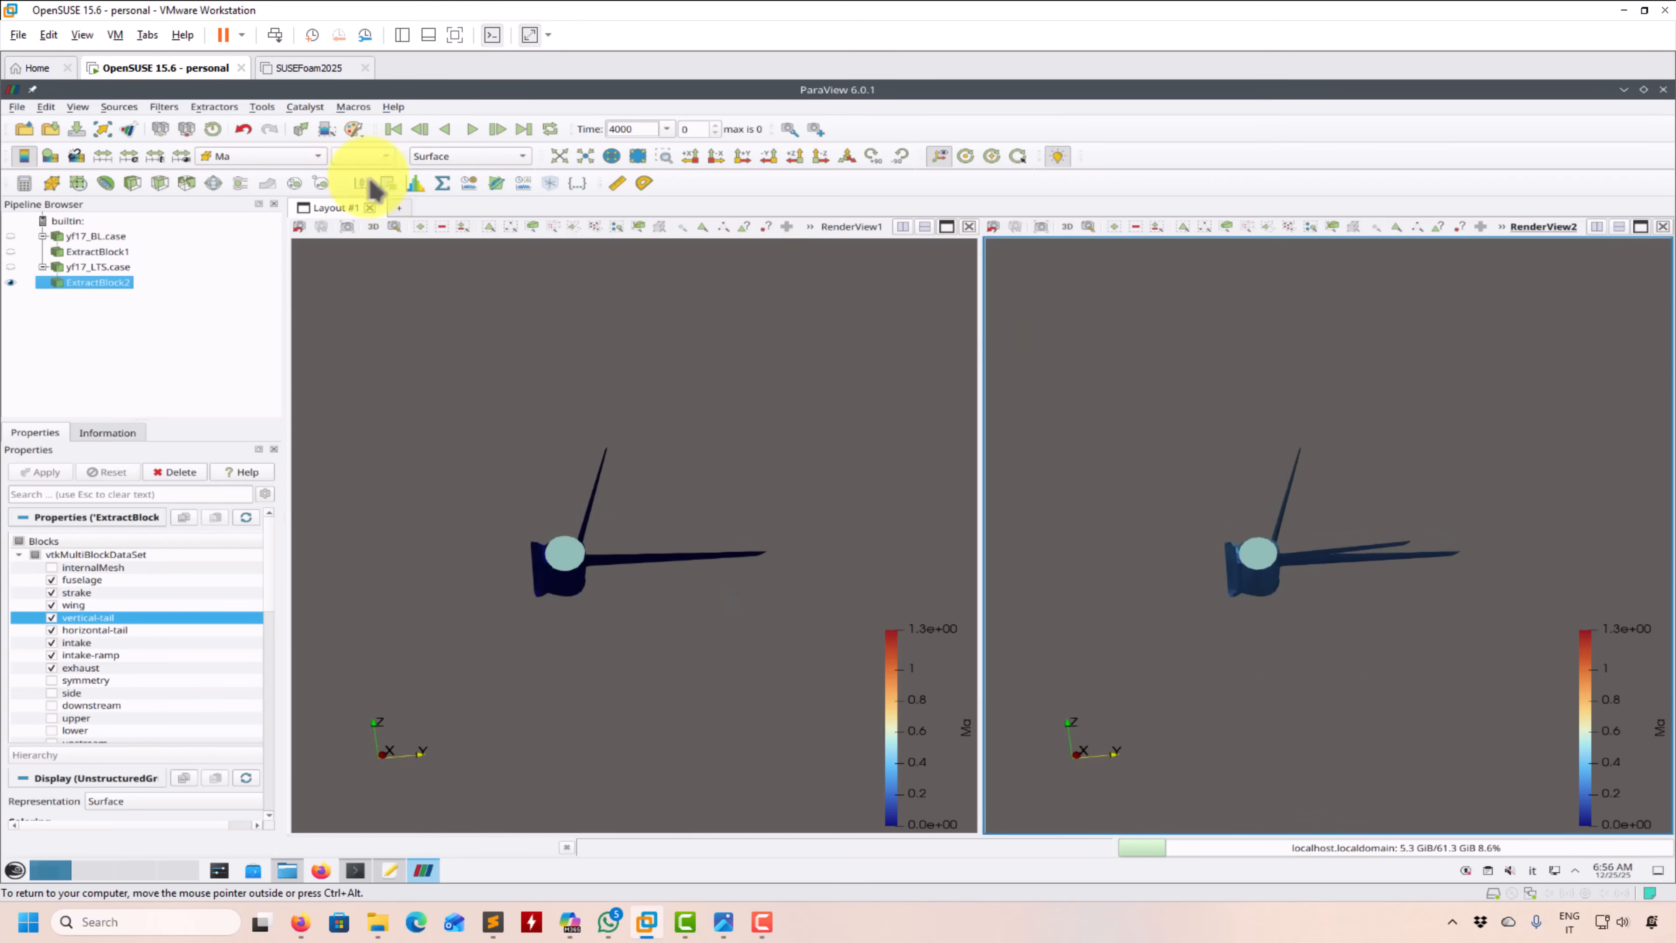
pyautogui.click(308, 159)
pyautogui.click(519, 404)
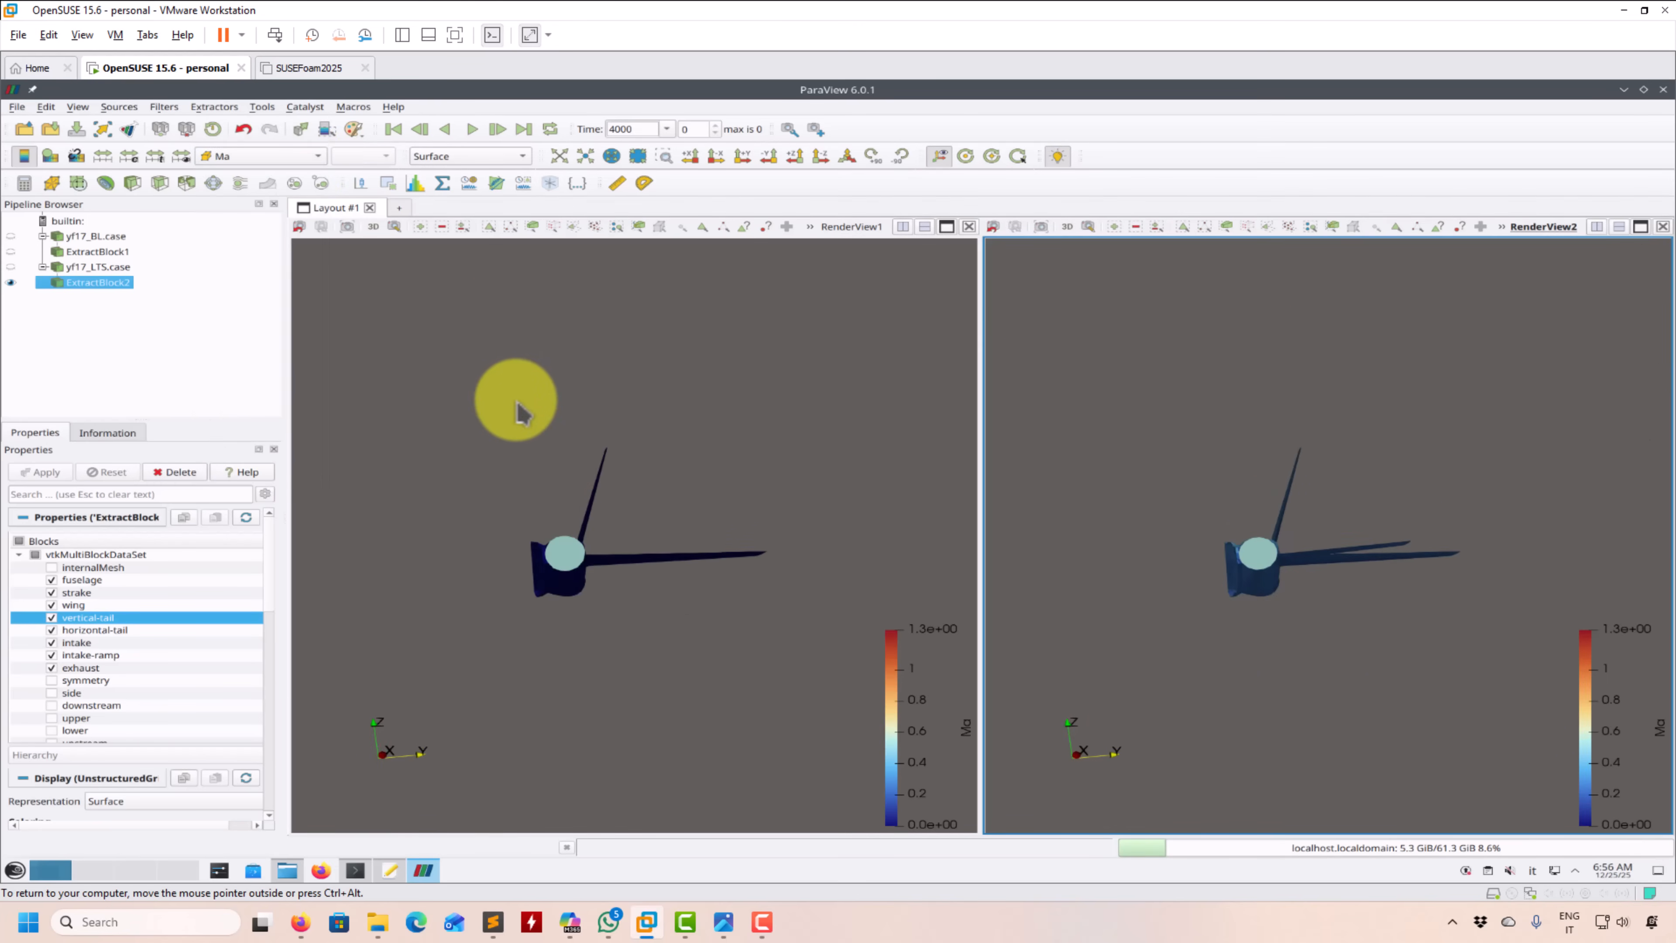
pyautogui.click(505, 422)
pyautogui.click(81, 253)
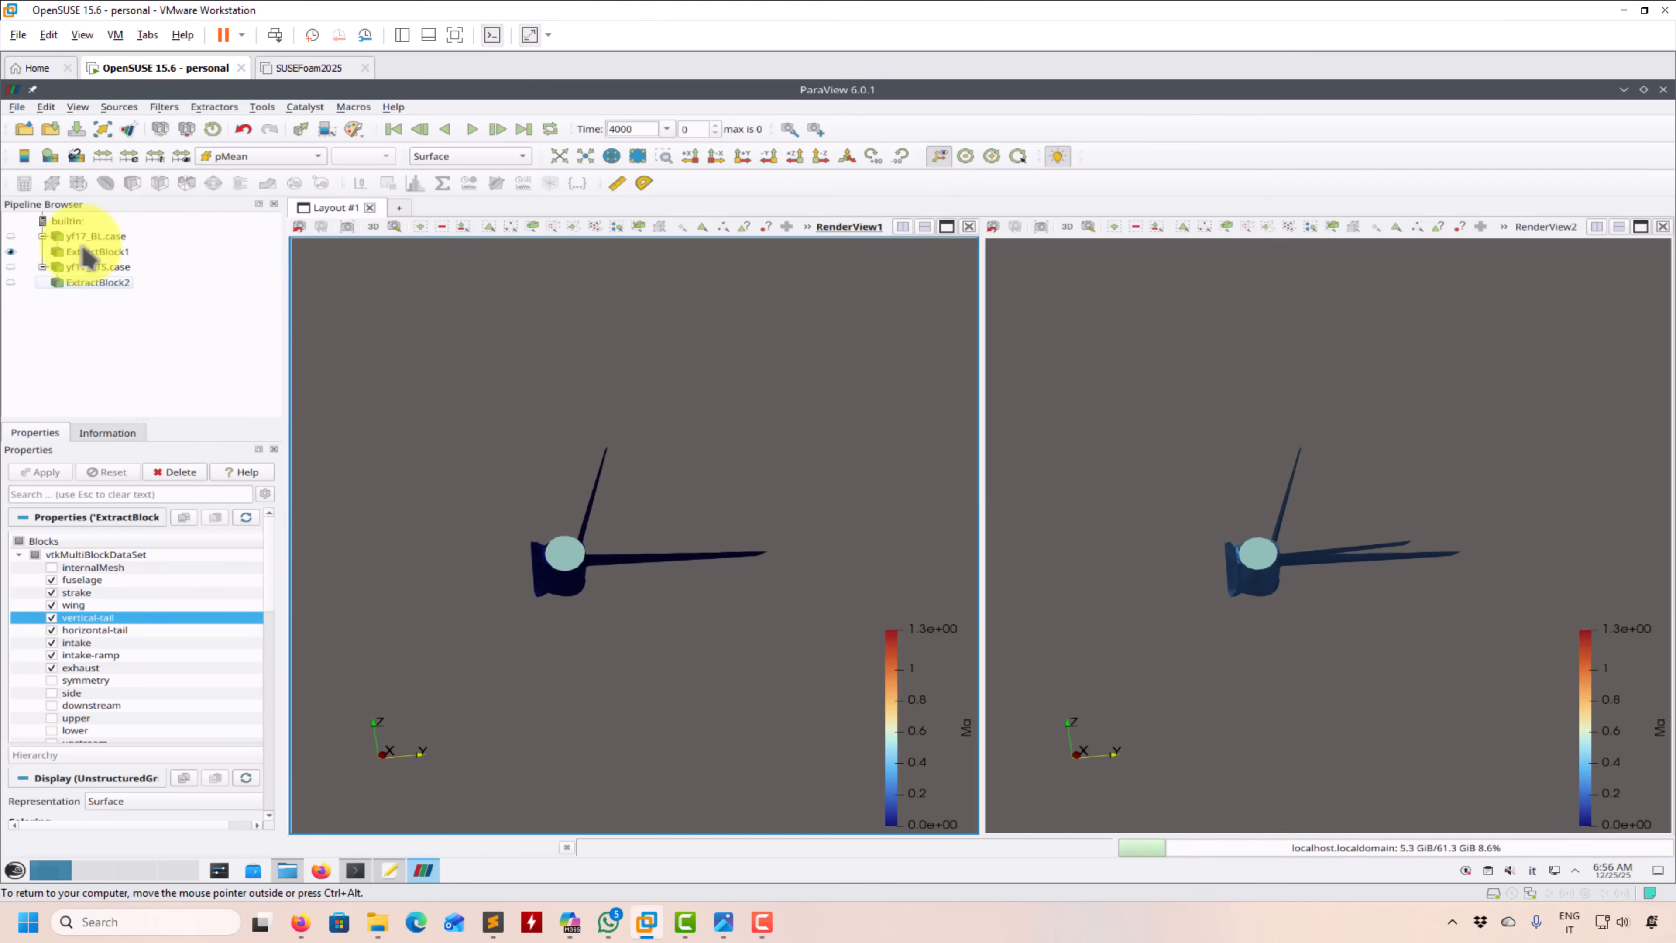
pyautogui.click(267, 165)
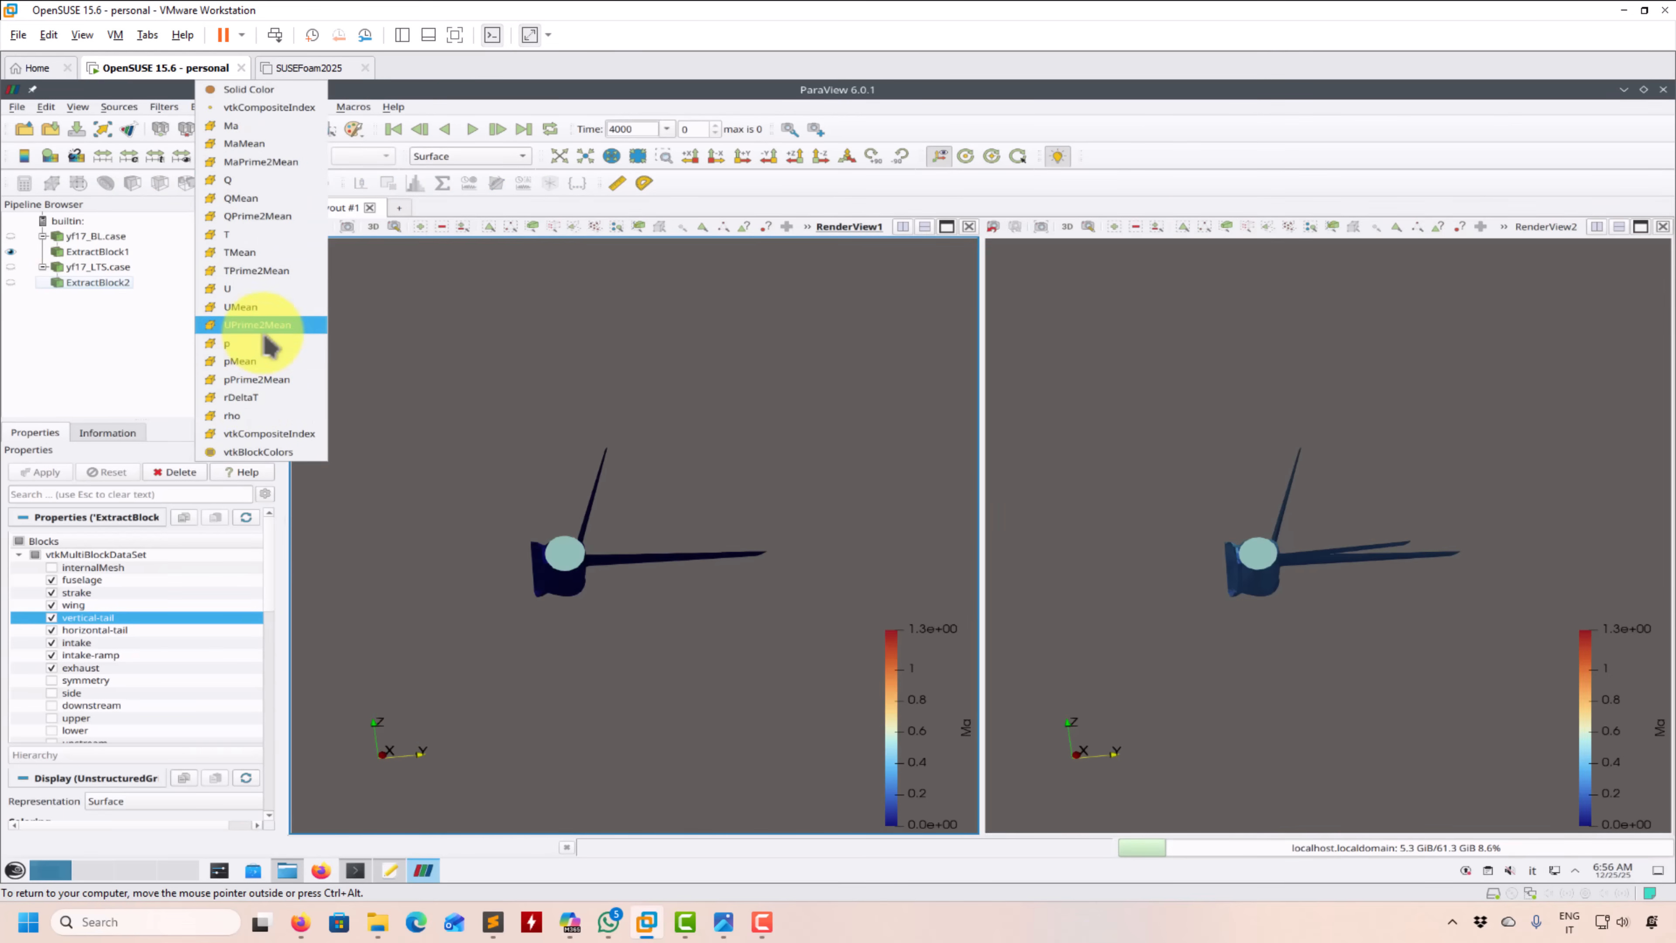
pyautogui.click(70, 254)
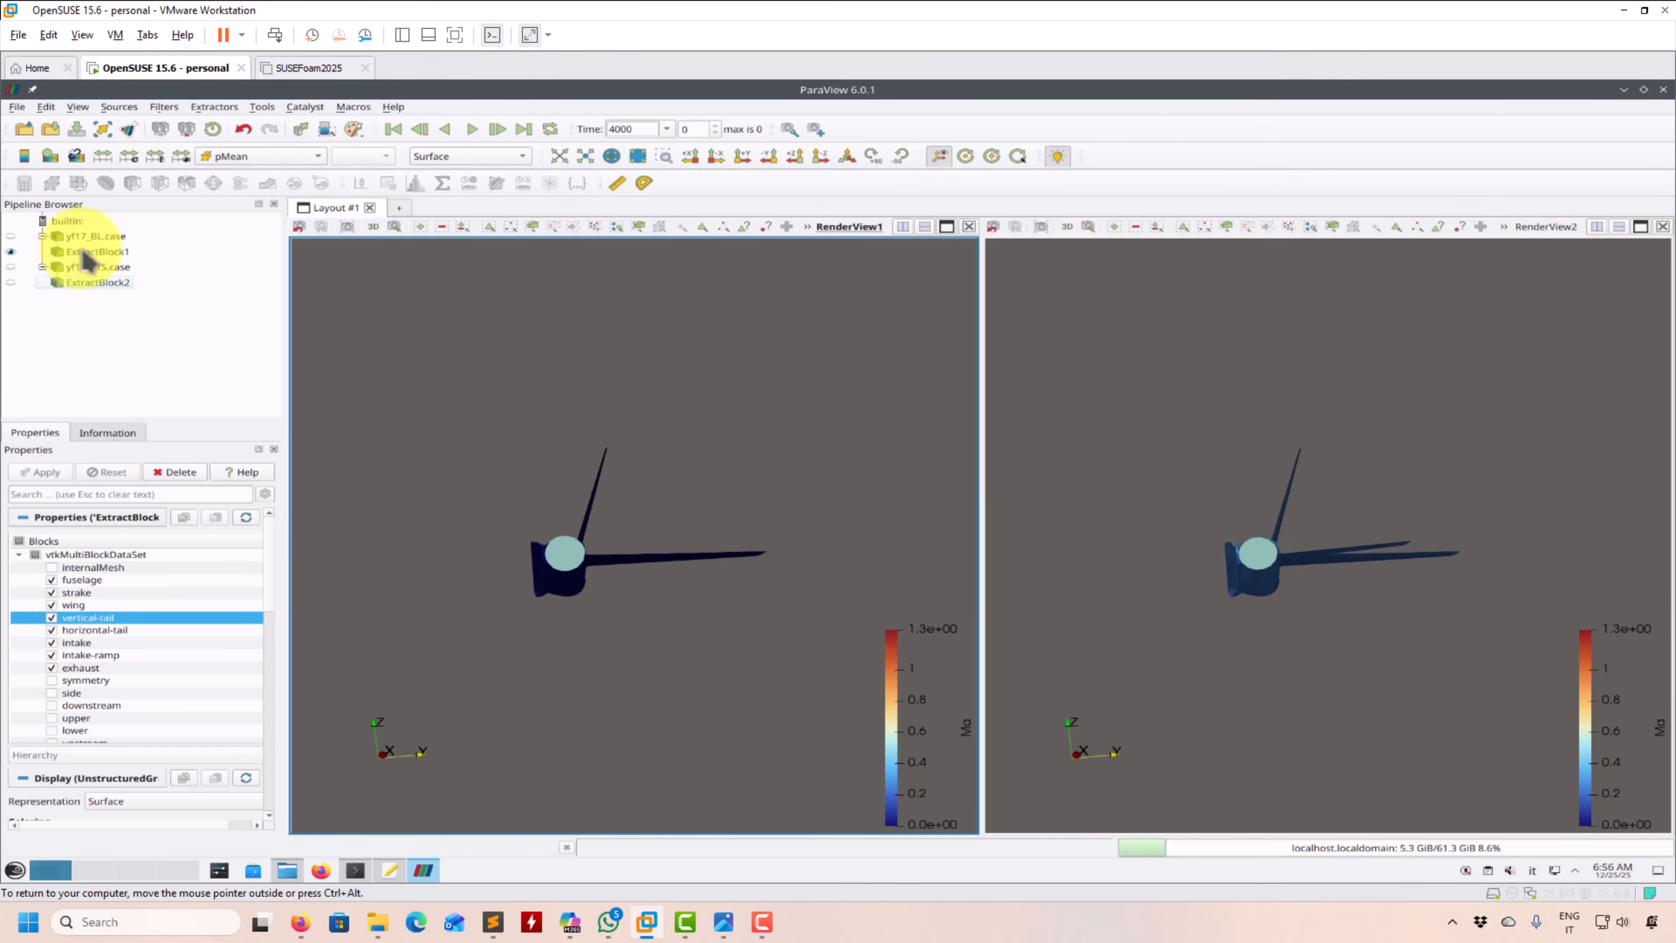
pyautogui.click(281, 160)
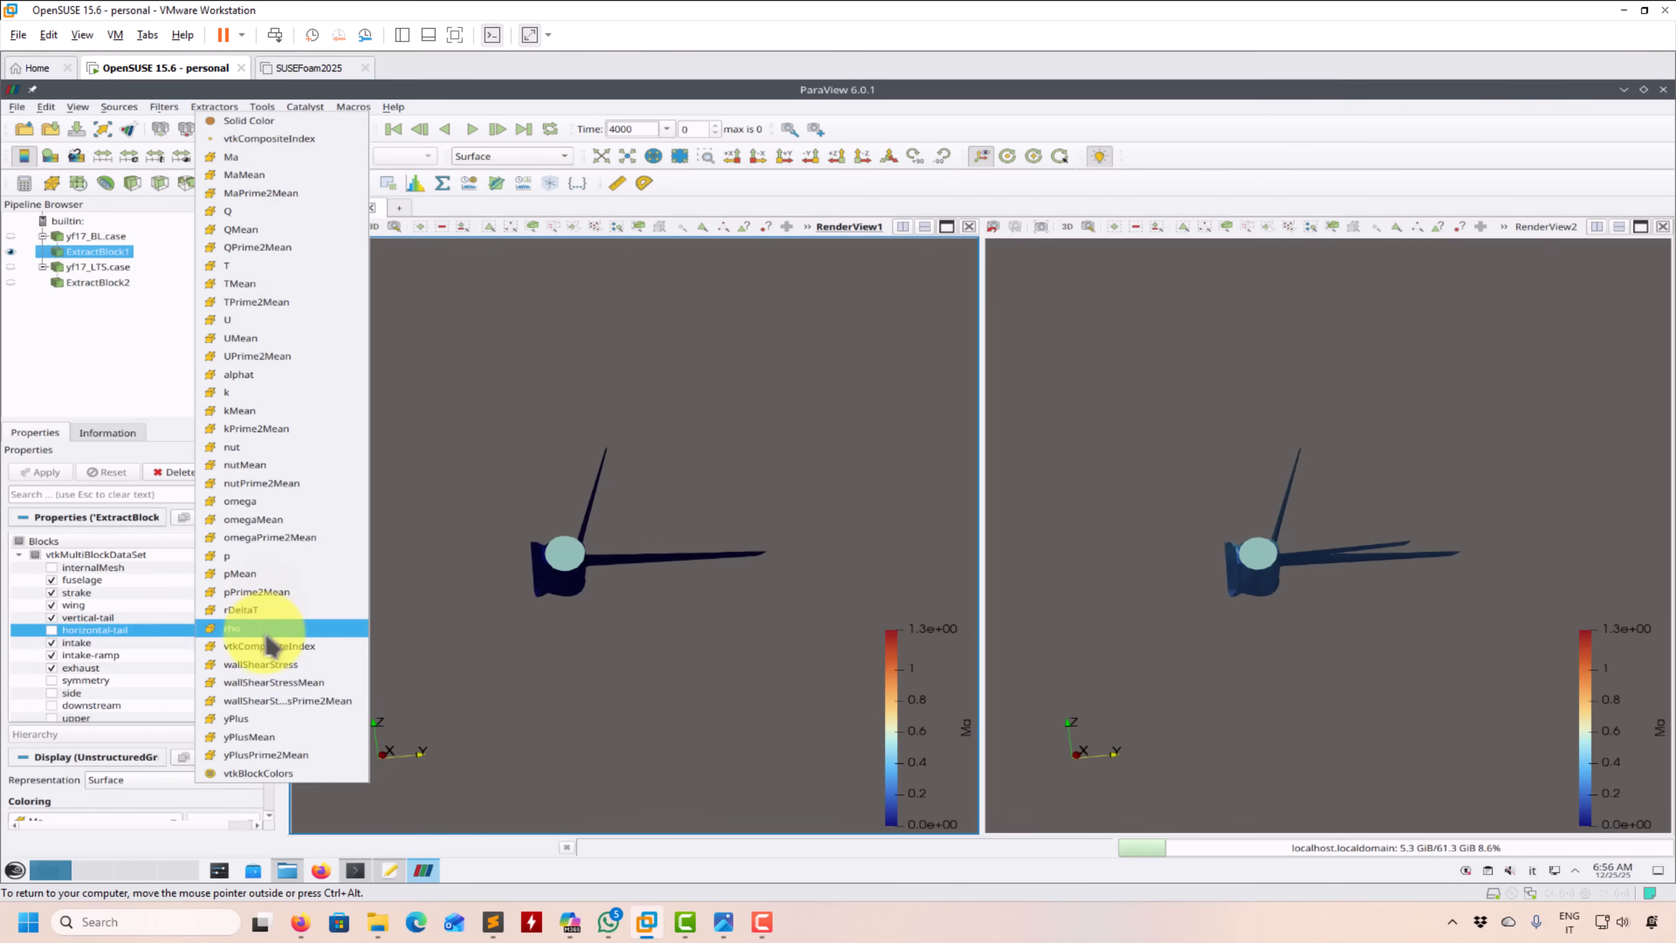
pyautogui.click(249, 719)
# - Set the yPlus color map range of ExtractBlock1 to 0–1000
pyautogui.moveTo(511, 522); pyautogui.dragTo(434, 621)
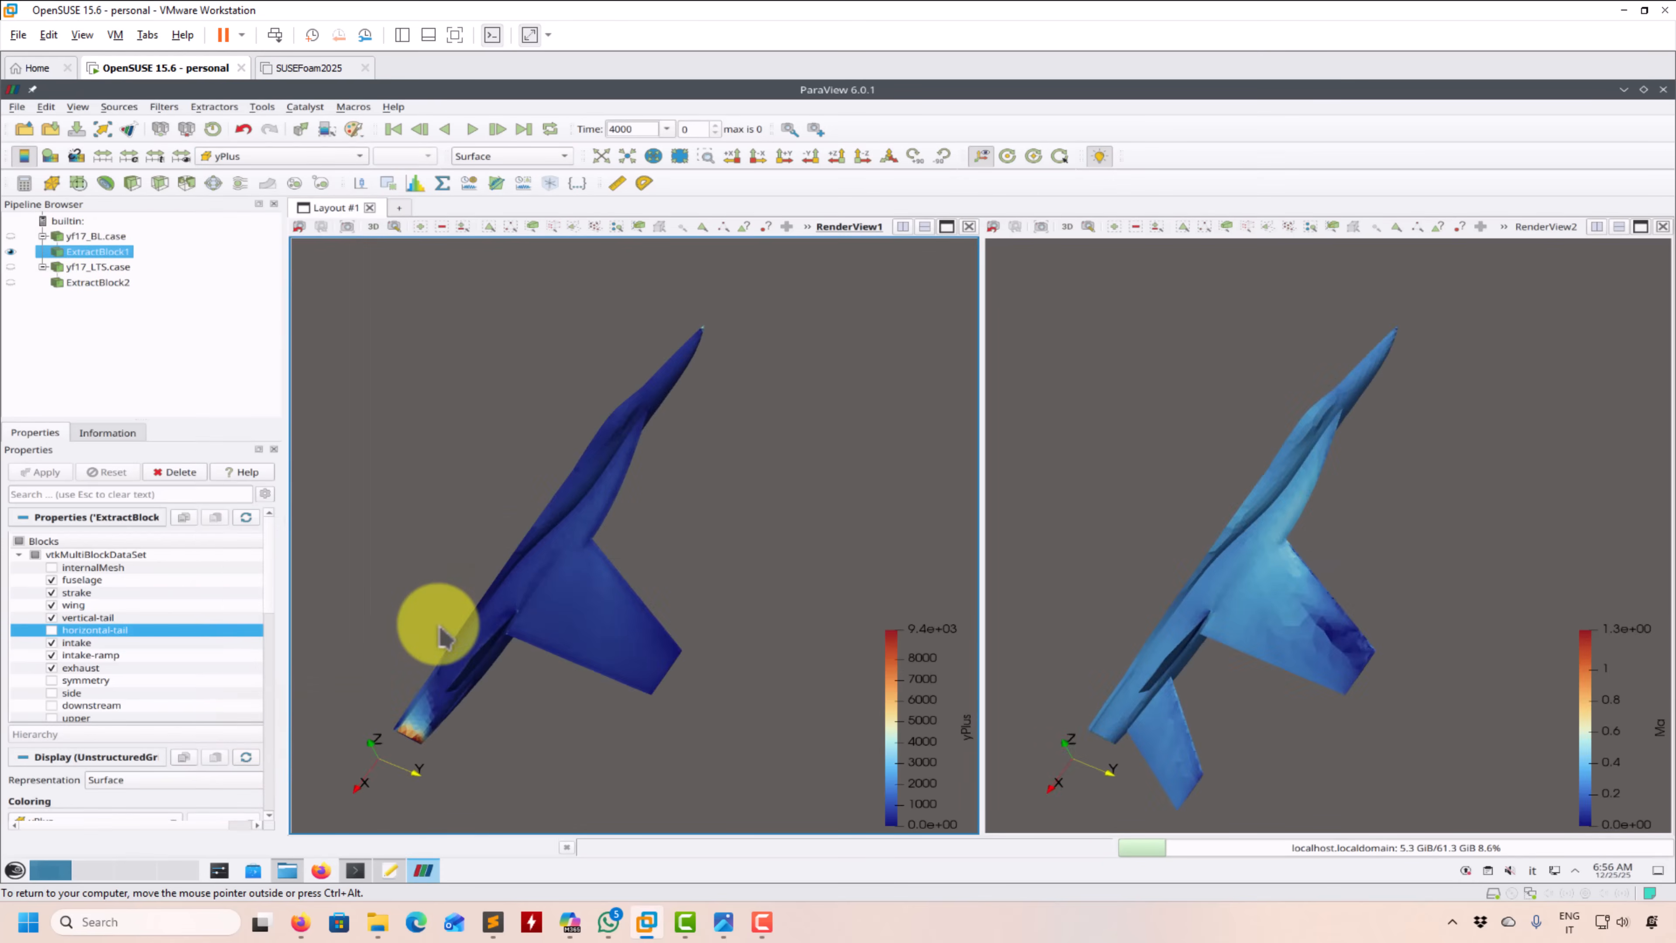
pyautogui.click(125, 159)
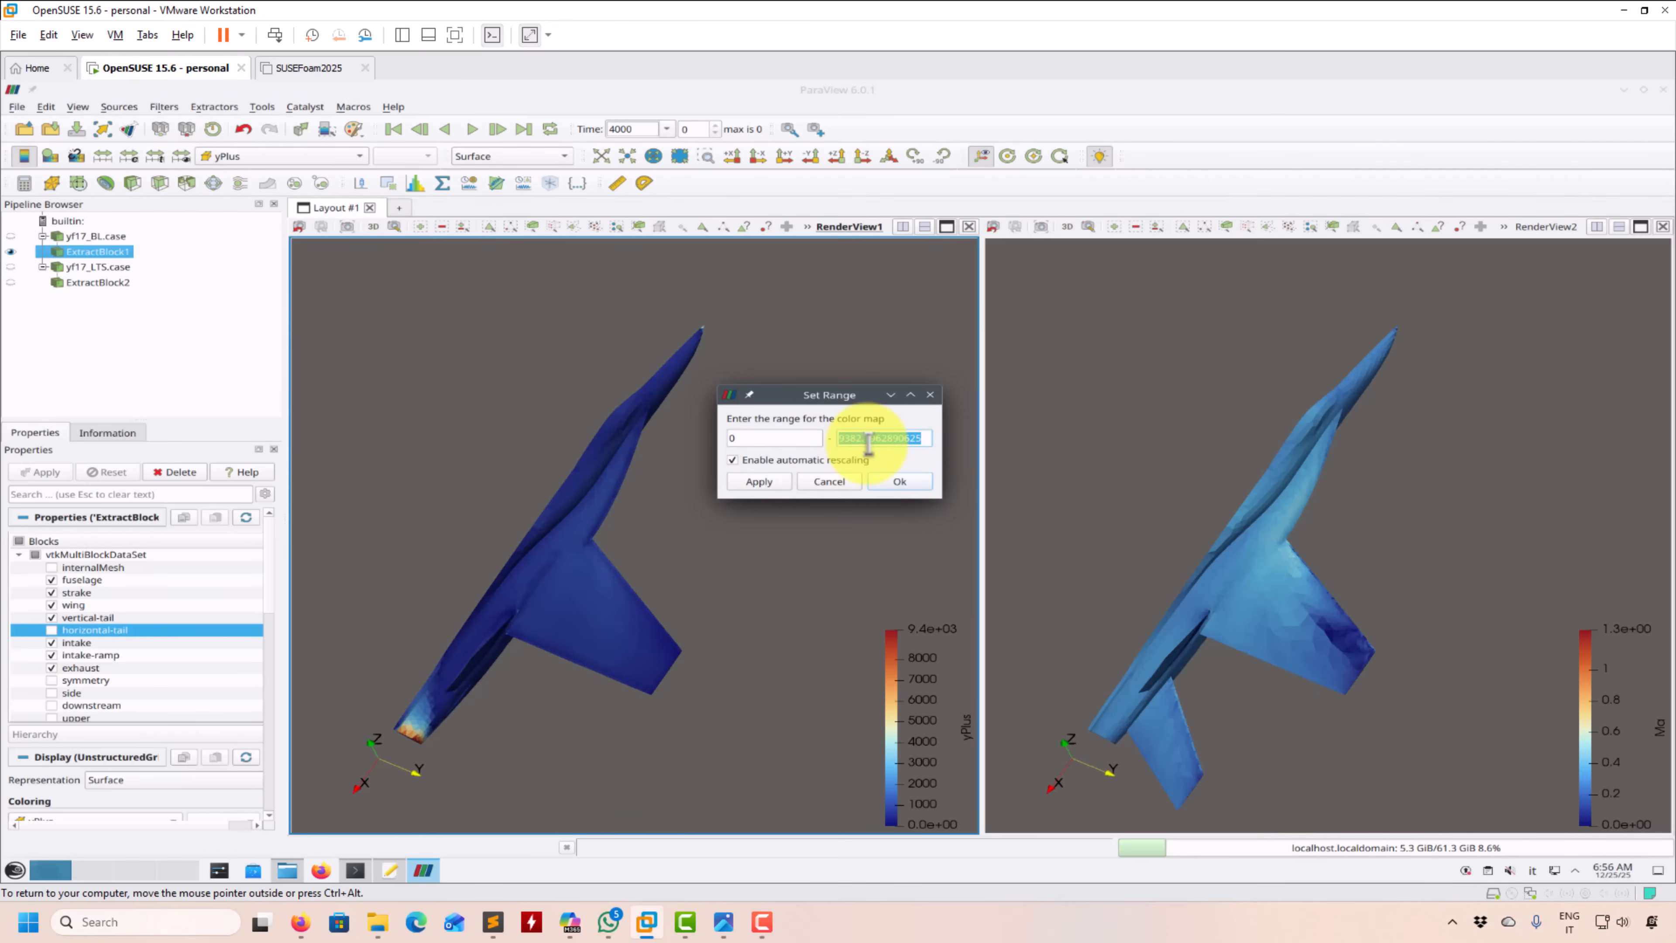
pyautogui.press('Return')
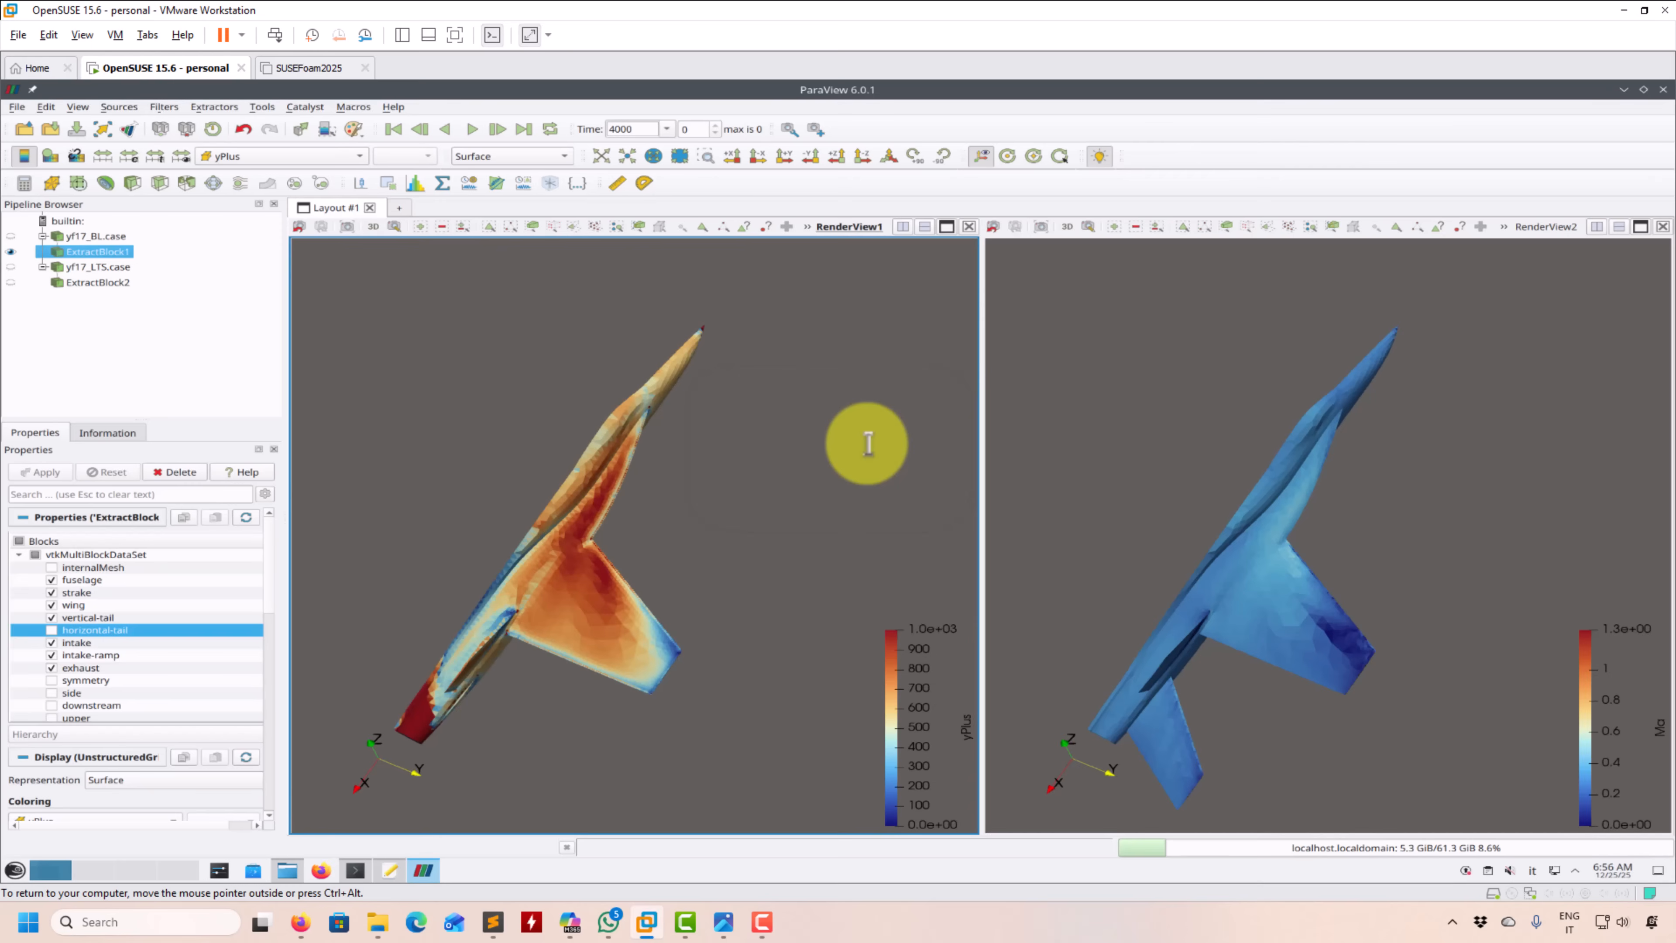
# - Create an isosurface contour of yf17_BL.case by Q with a value of 200 in RenderView1
pyautogui.moveTo(618, 567); pyautogui.dragTo(739, 614)
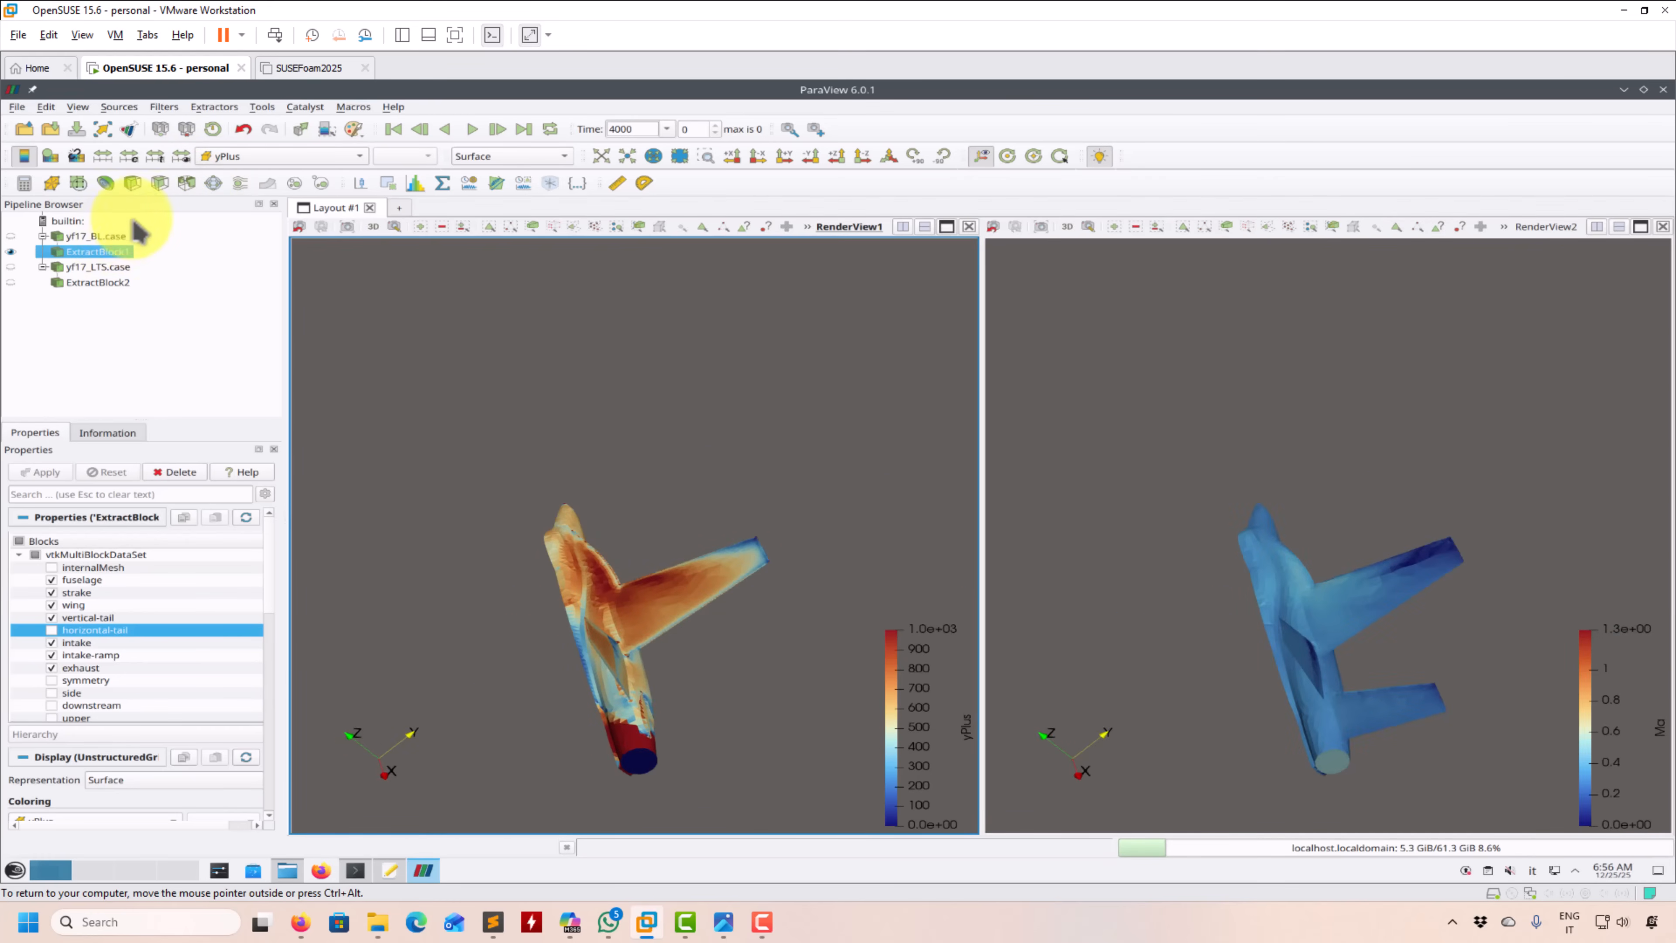
pyautogui.click(132, 234)
pyautogui.click(105, 184)
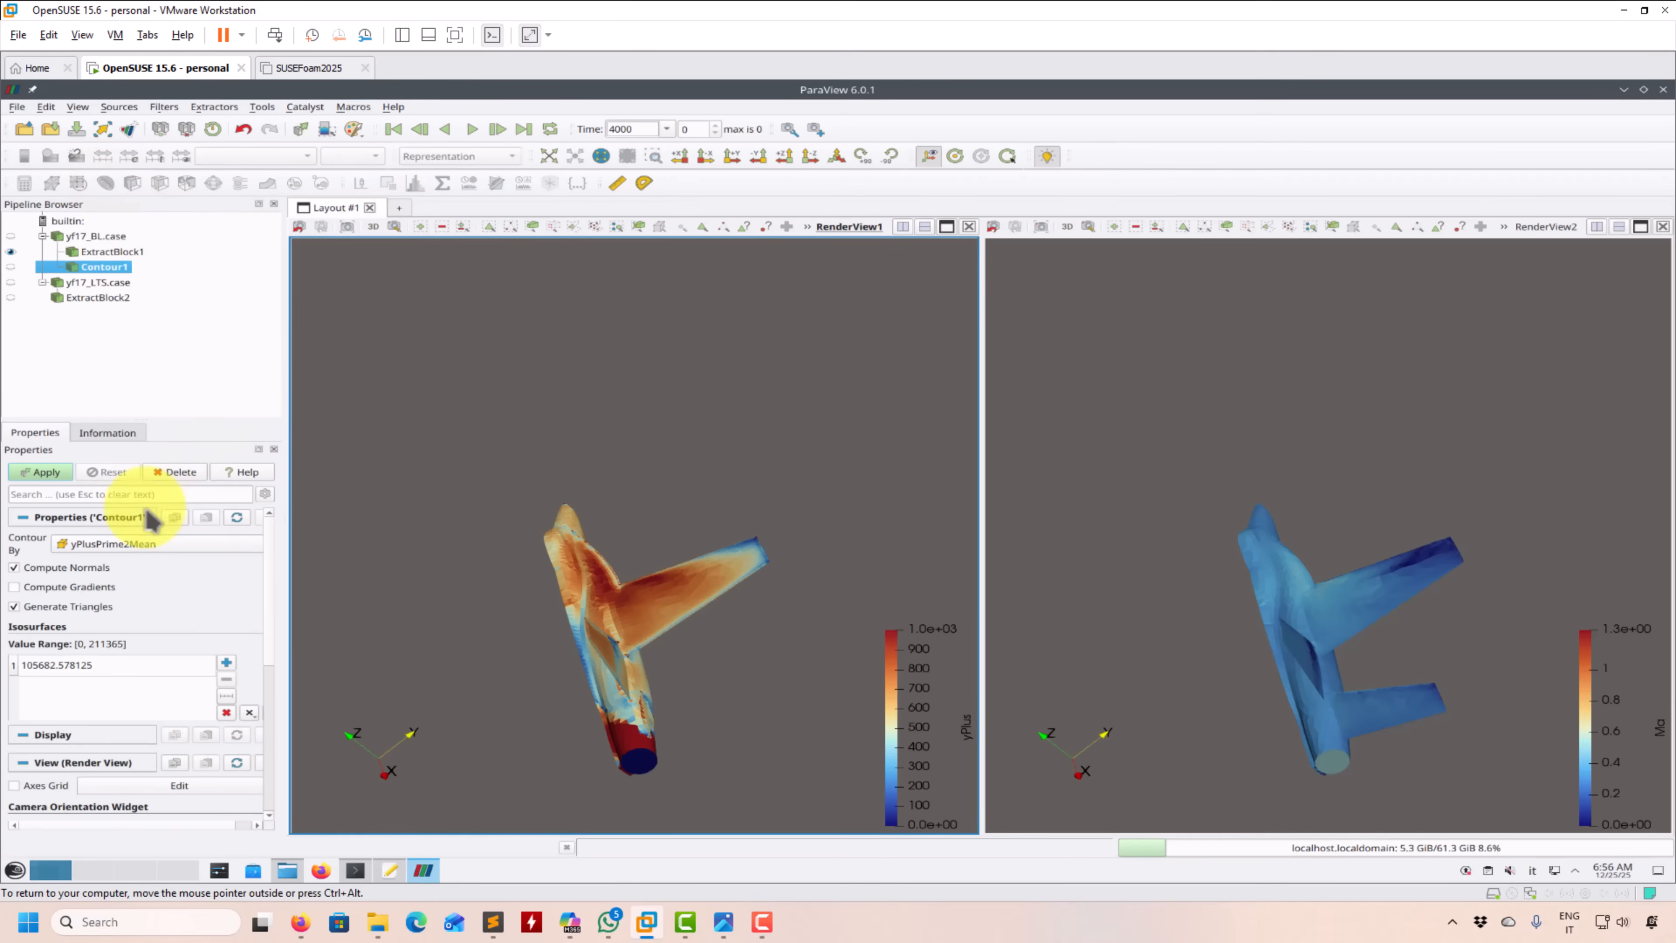
pyautogui.click(191, 547)
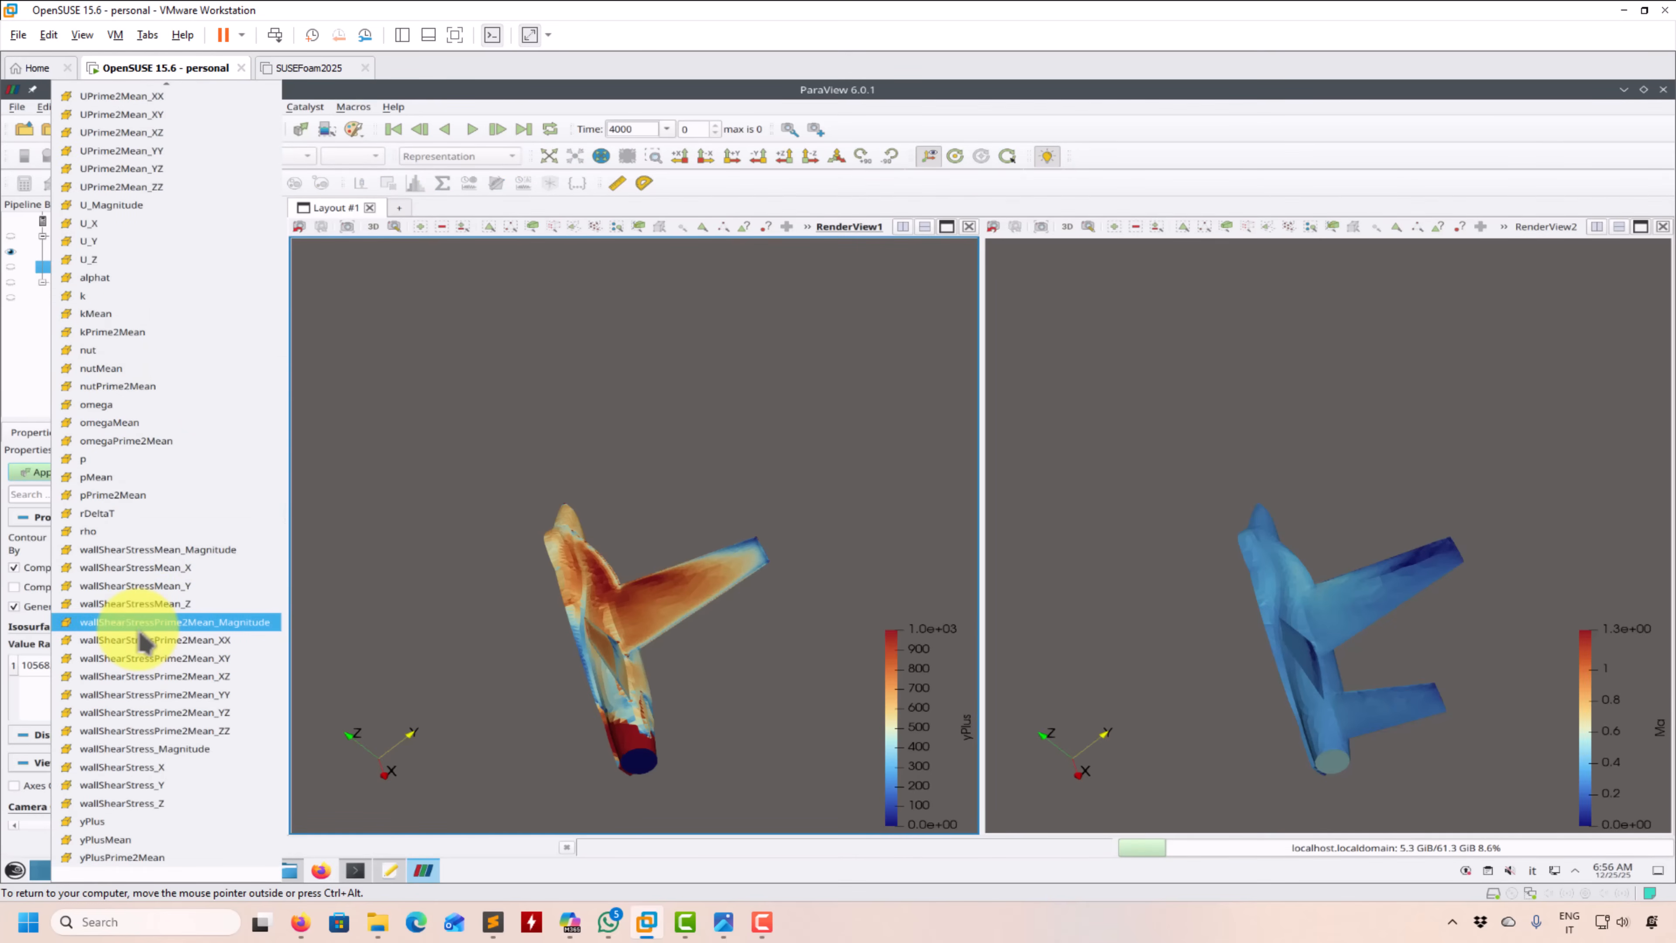
pyautogui.scroll(1, 142, 640)
pyautogui.scroll(4, 116, 557)
pyautogui.click(100, 143)
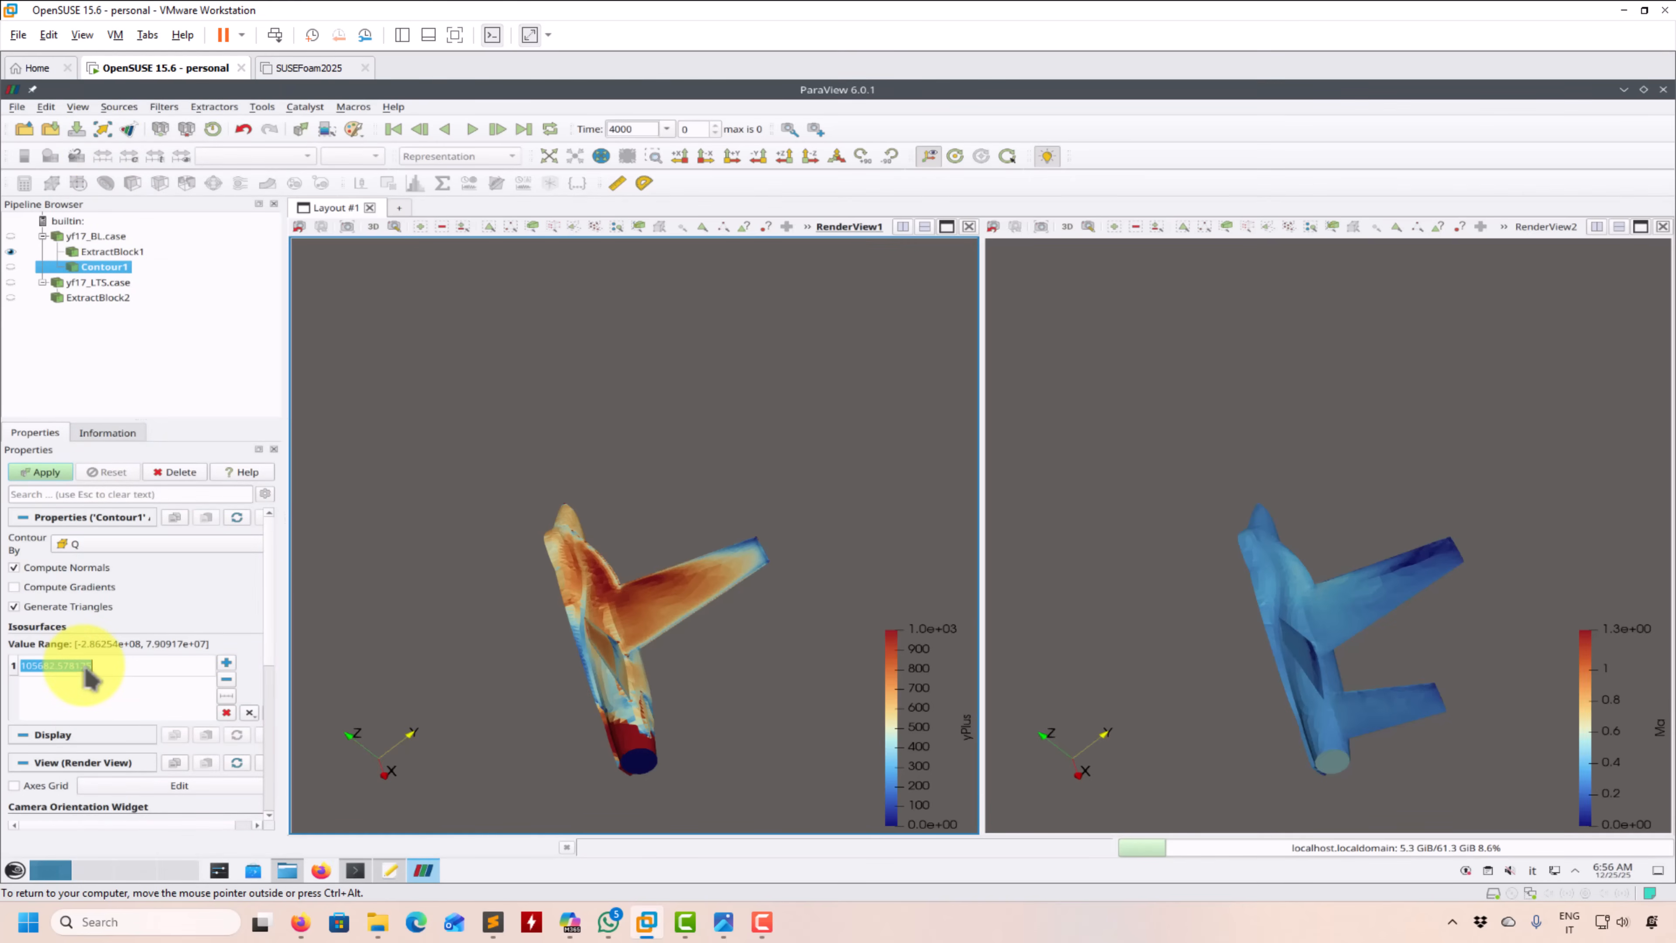
pyautogui.click(59, 470)
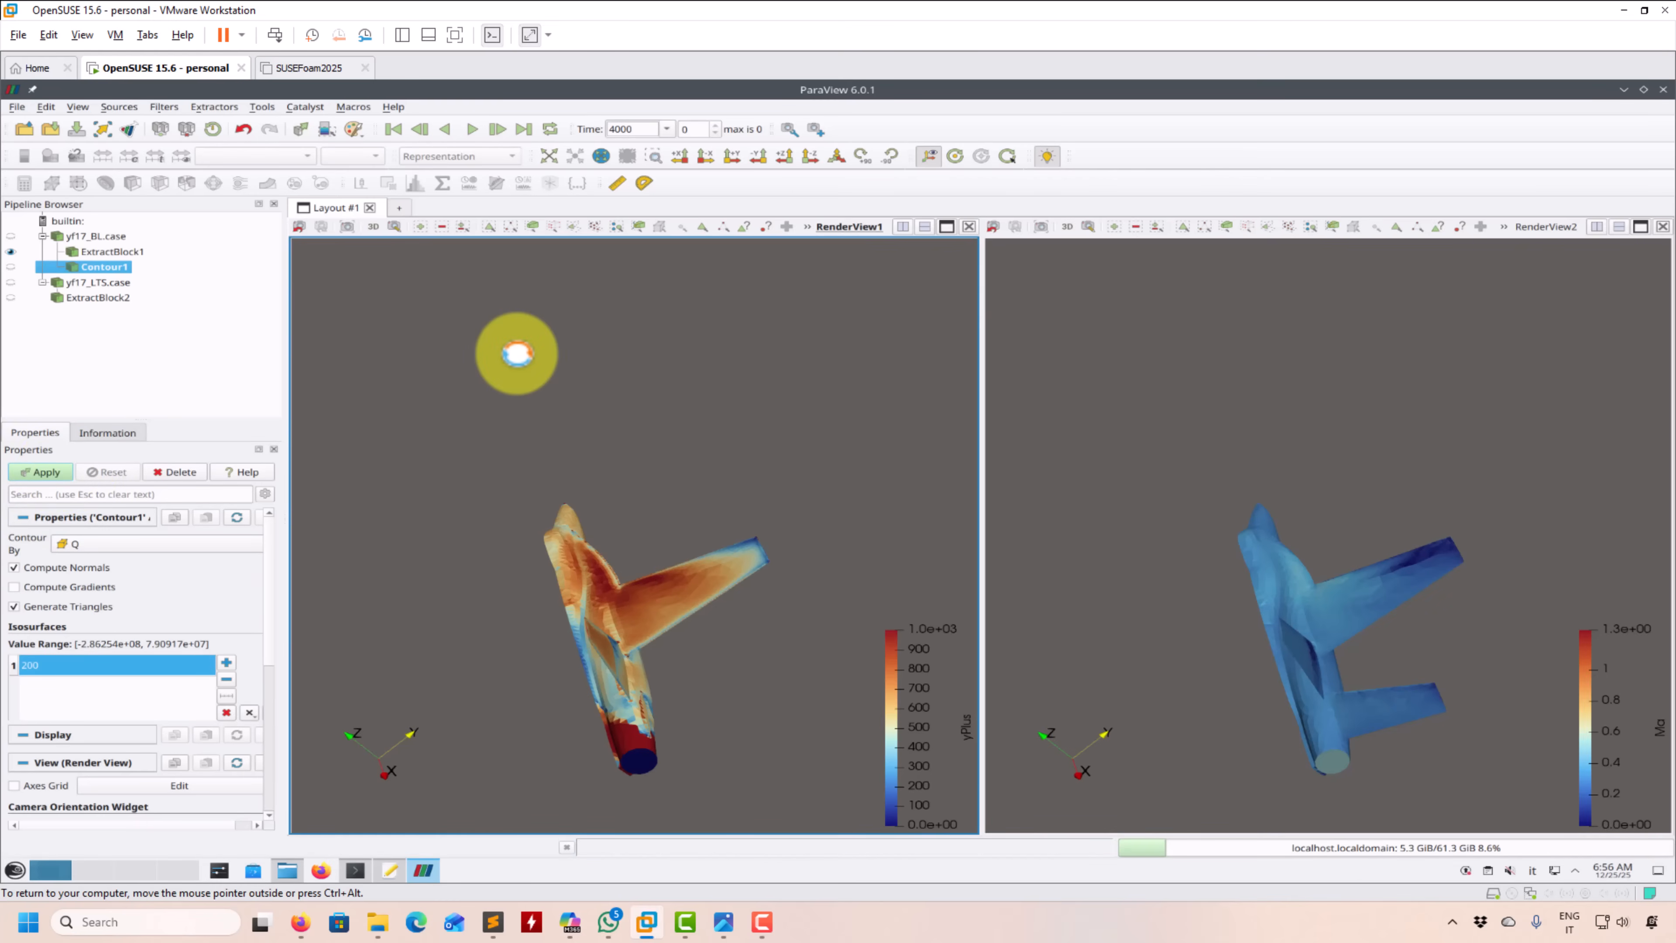
# - Show the Q isosurface Contour1 in Solid Color
pyautogui.moveTo(647, 455); pyautogui.dragTo(617, 423)
pyautogui.click(242, 156)
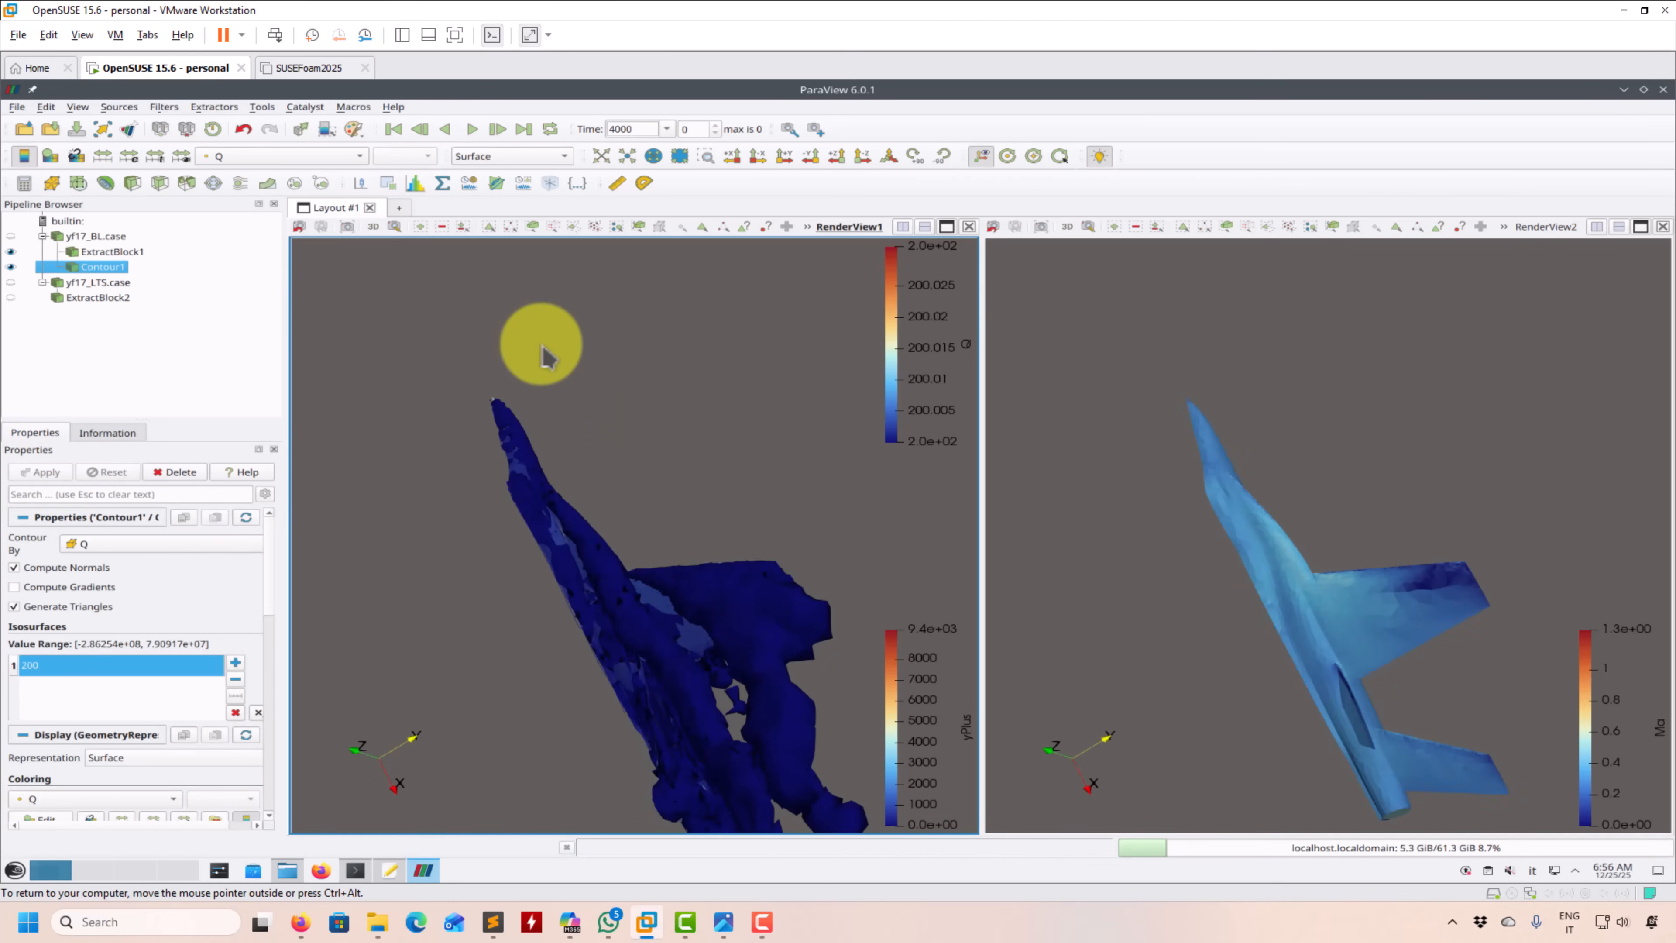
pyautogui.click(256, 140)
# - Color the ExtractBlock1 aircraft surface by pressure p in RenderView1
pyautogui.click(109, 252)
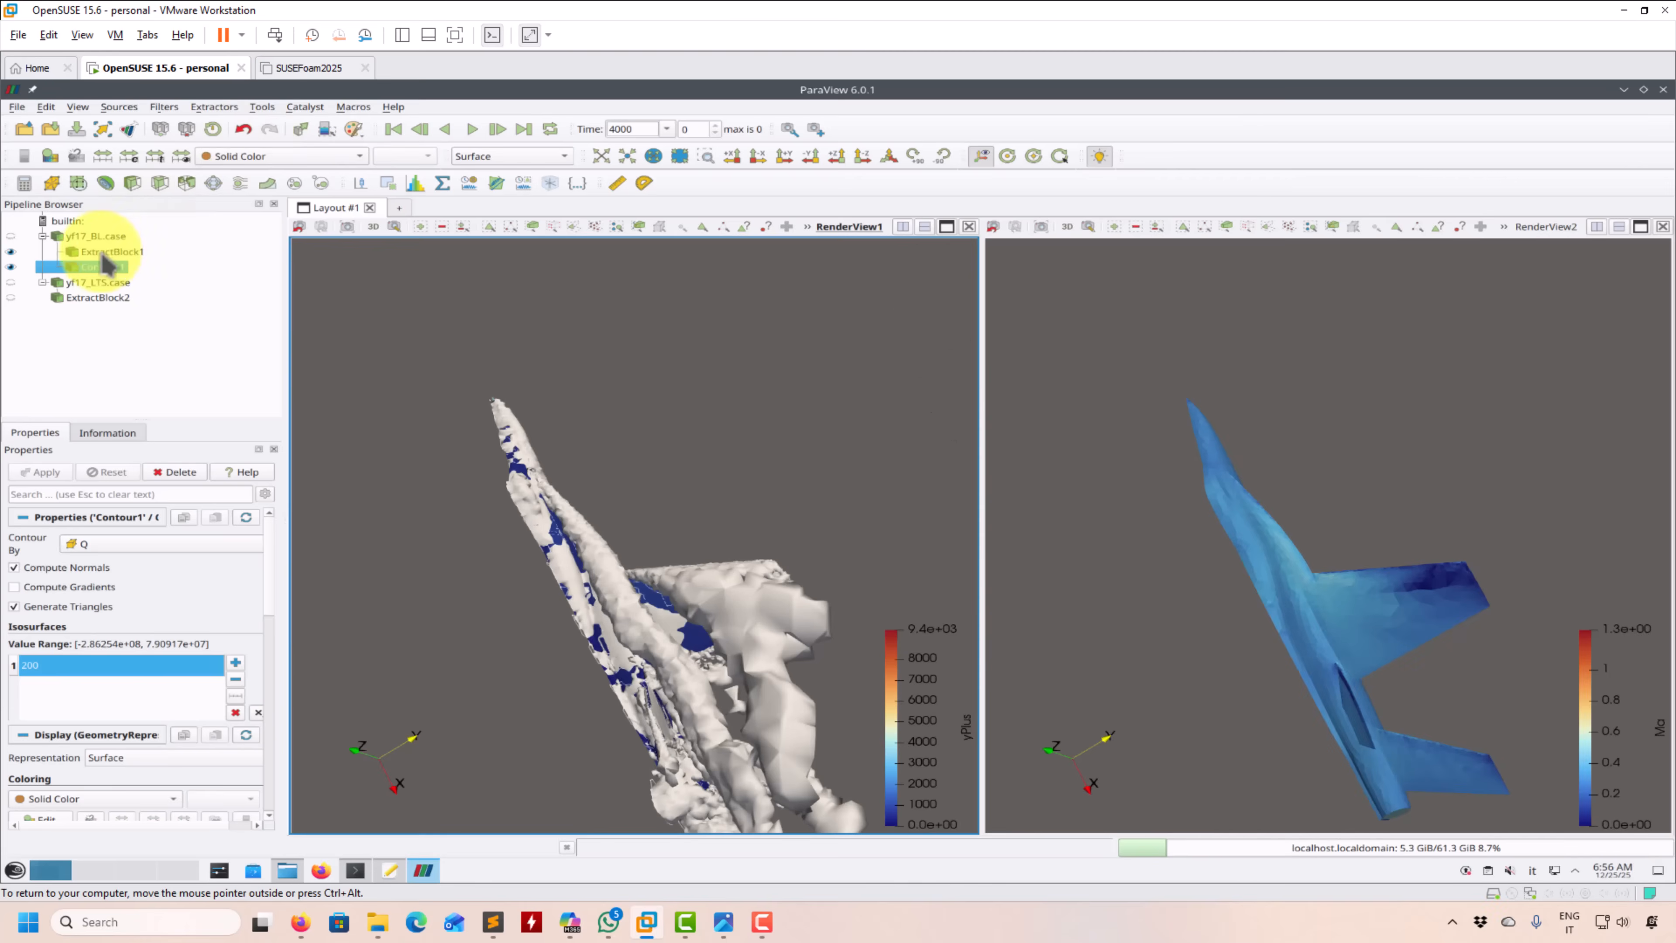
pyautogui.click(289, 157)
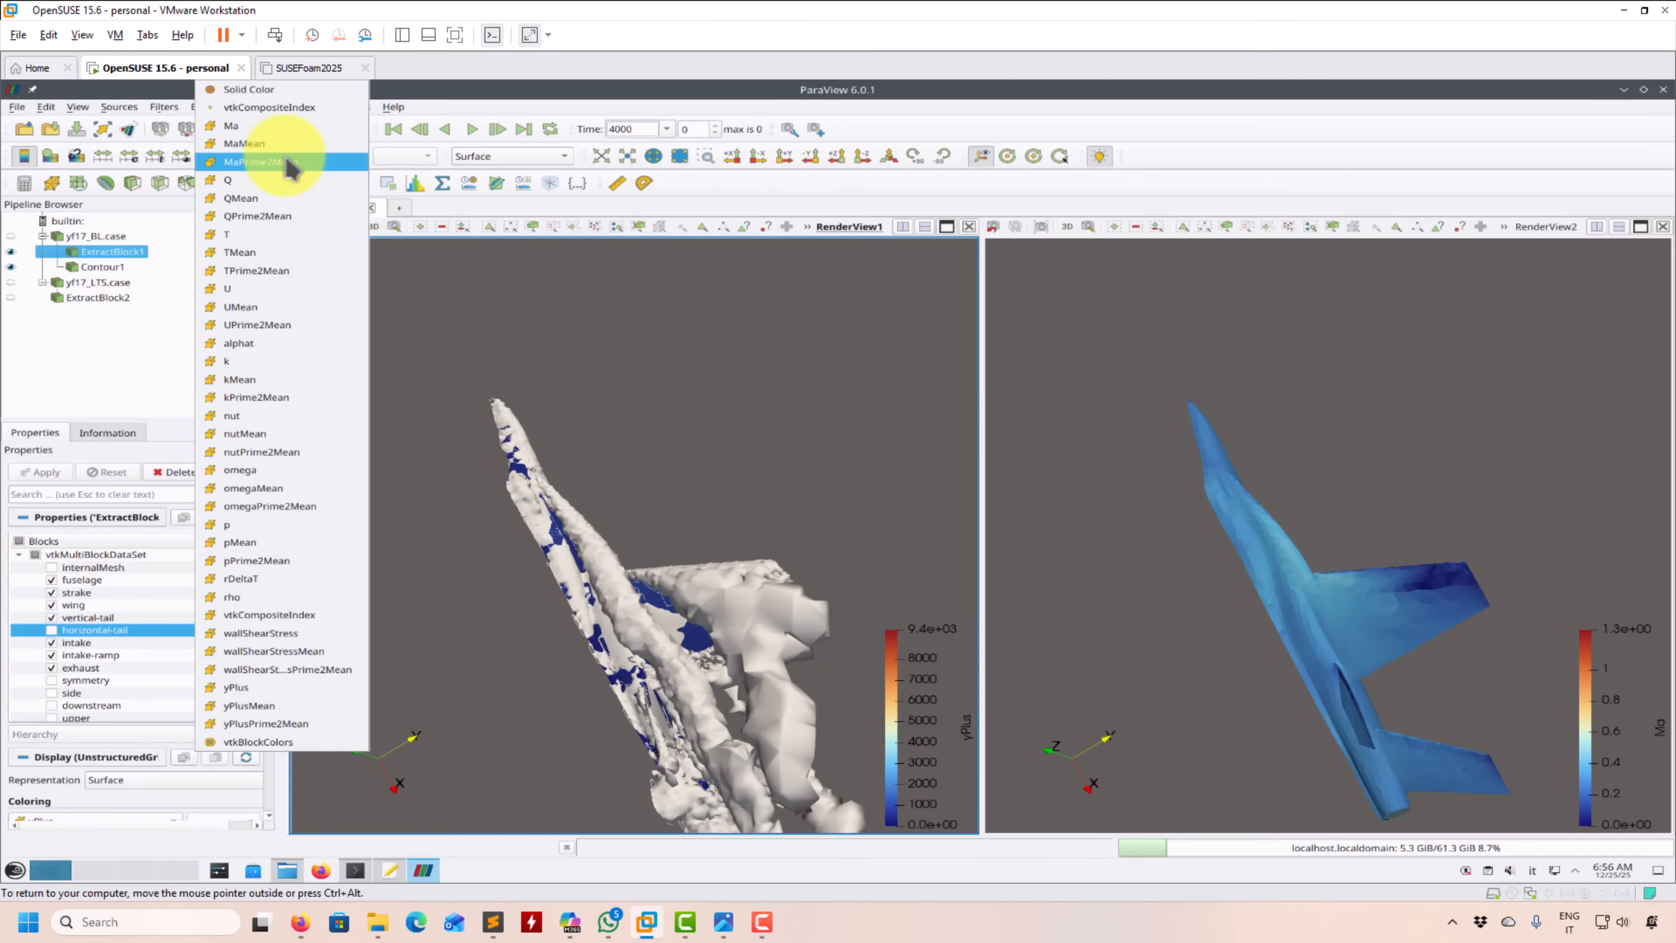
pyautogui.click(264, 125)
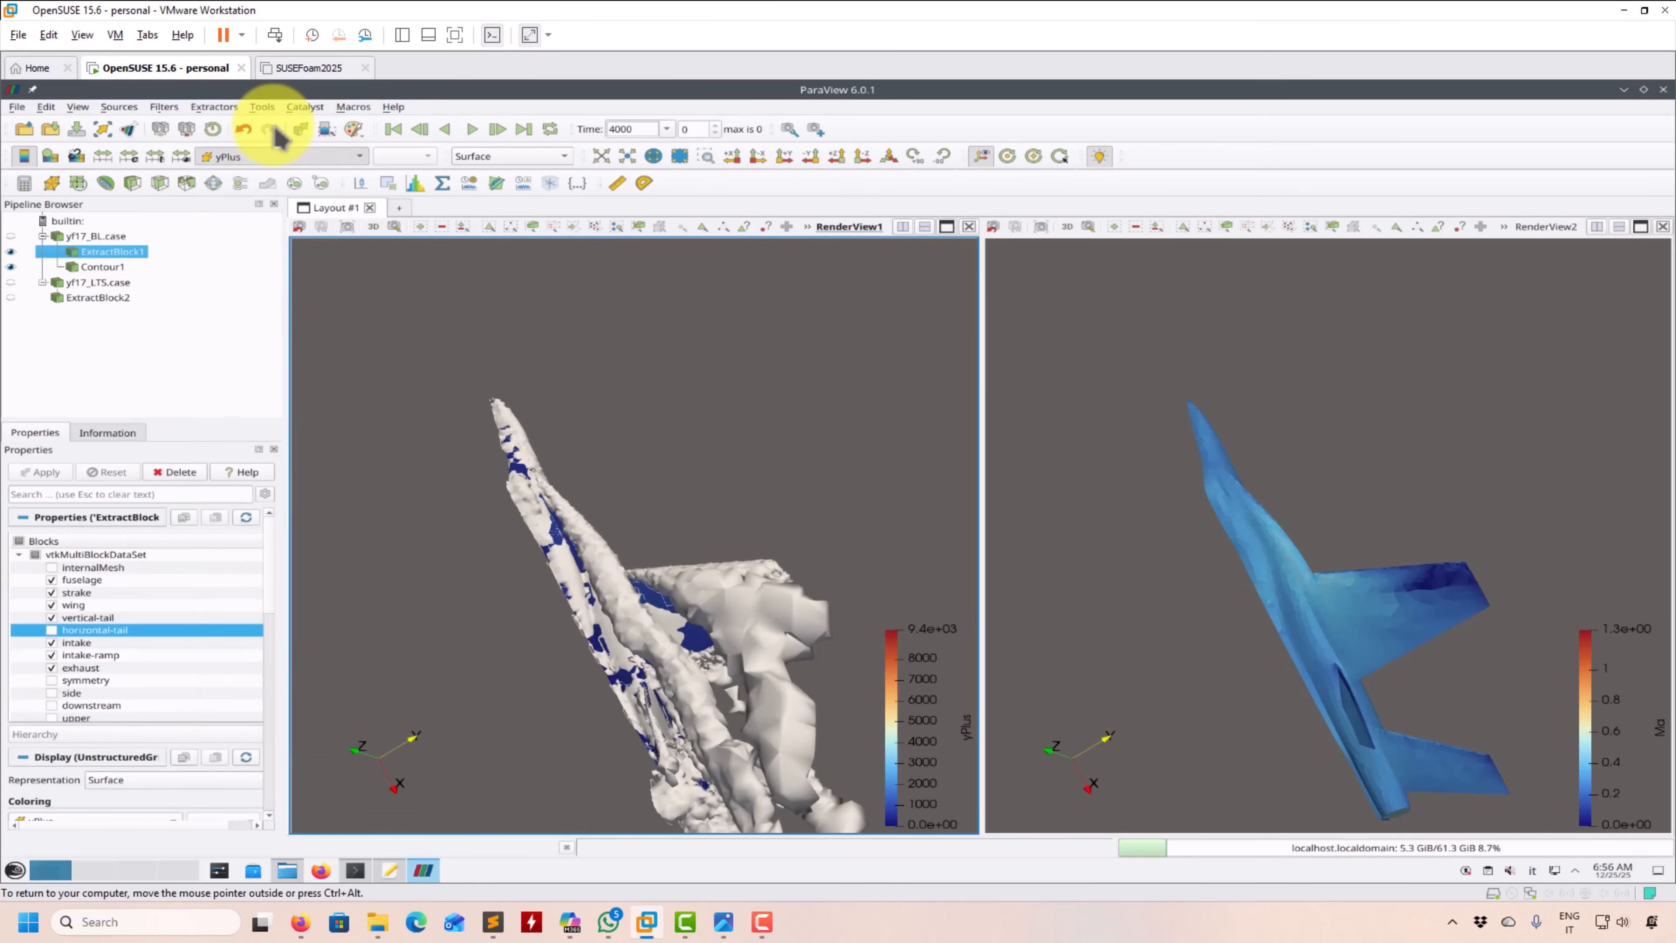
pyautogui.click(277, 158)
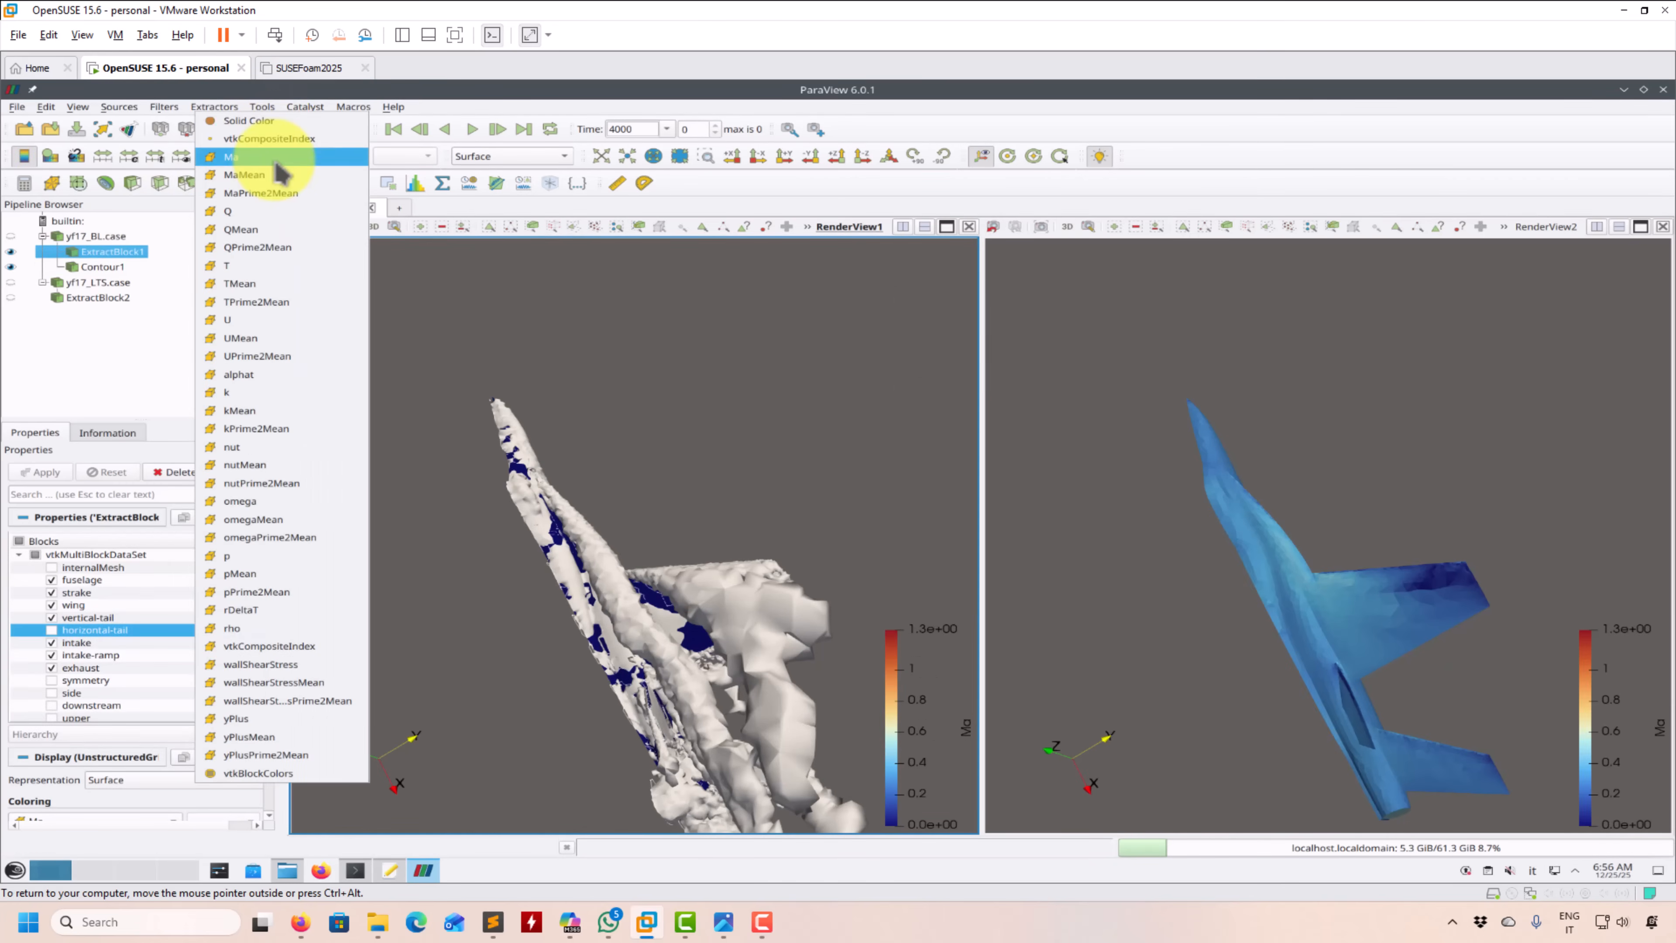
pyautogui.click(254, 558)
pyautogui.moveTo(475, 424); pyautogui.dragTo(592, 607)
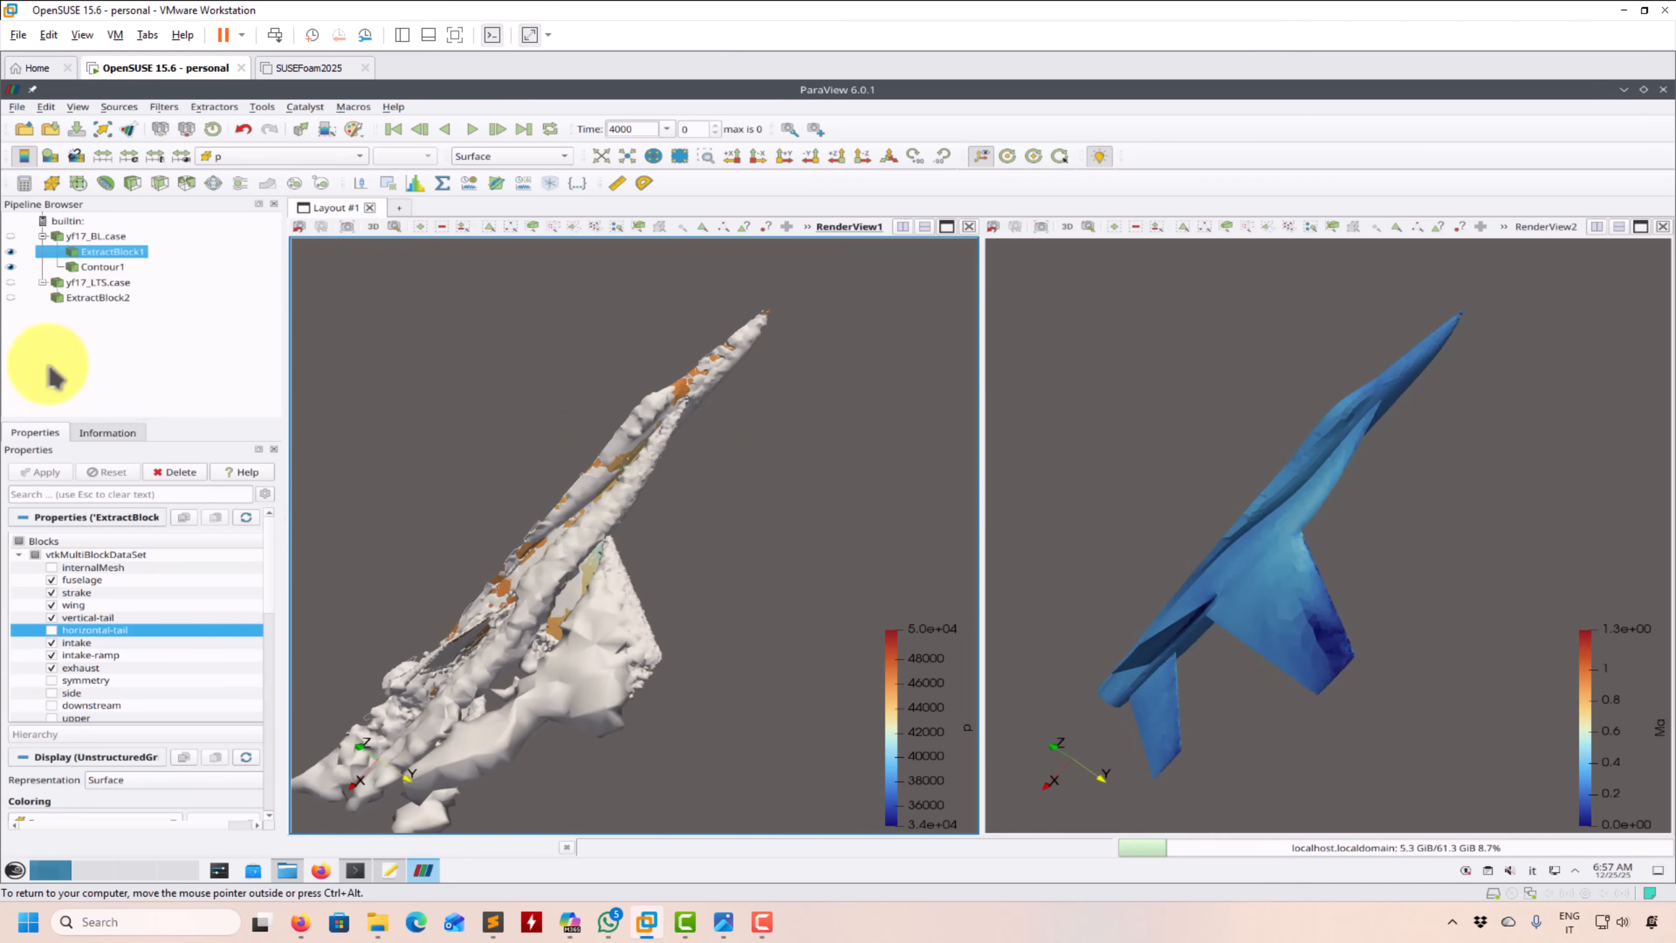
# - Activate RenderView2 and color the ExtractBlock2 aircraft surface by pressure p
pyautogui.click(1152, 381)
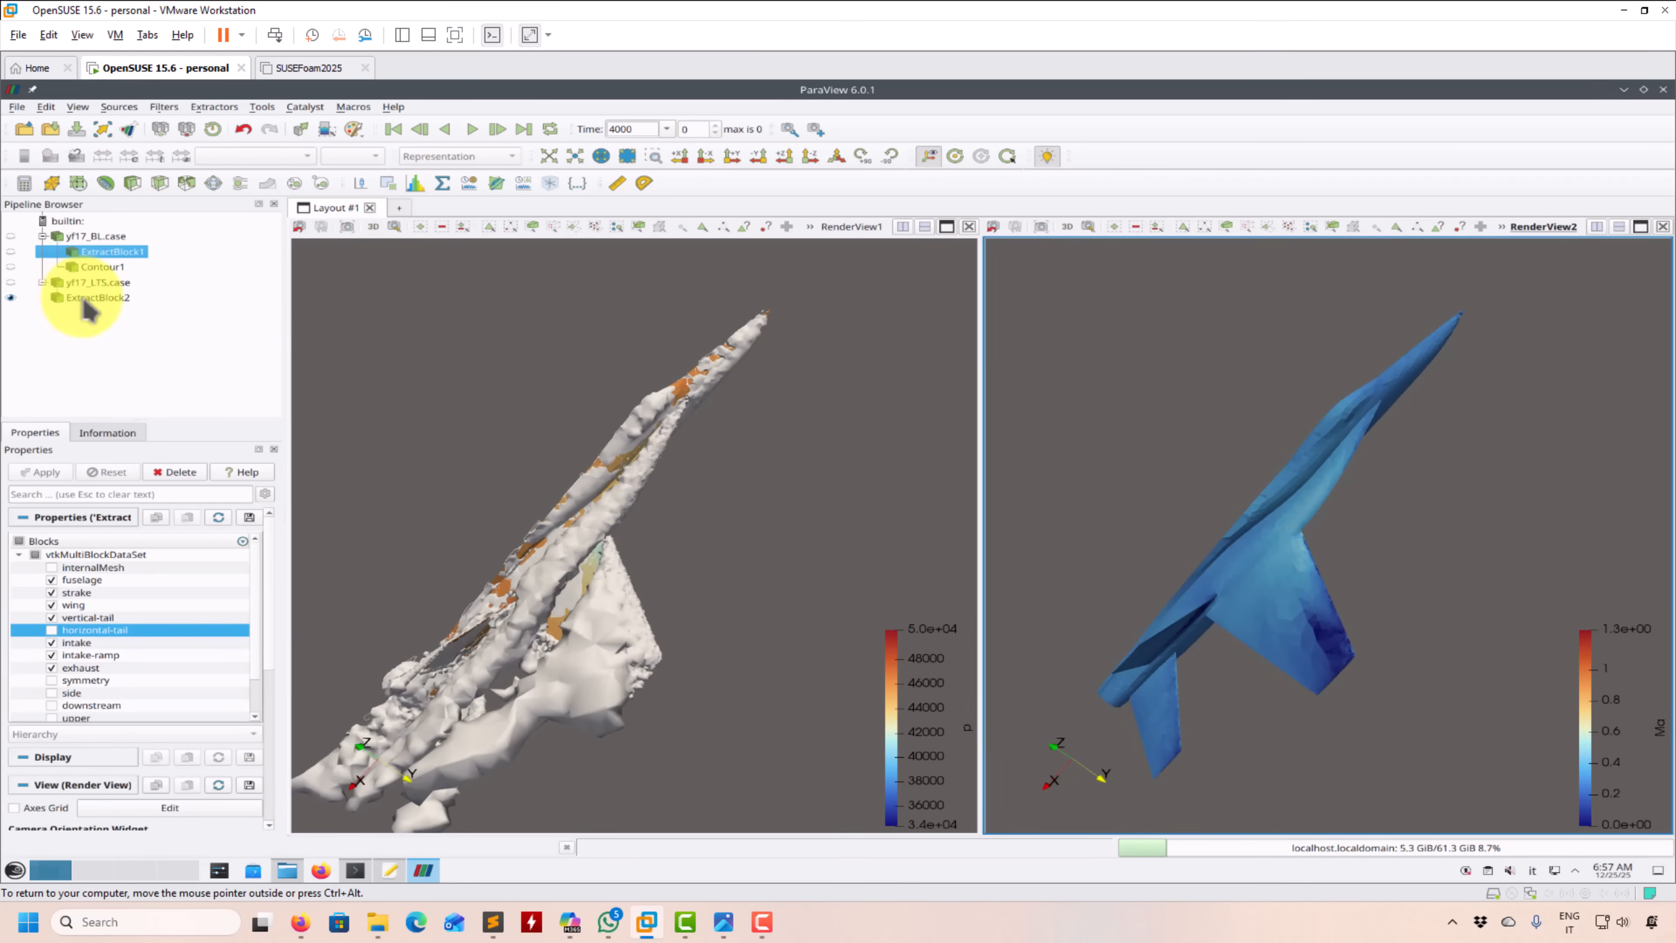
pyautogui.click(93, 282)
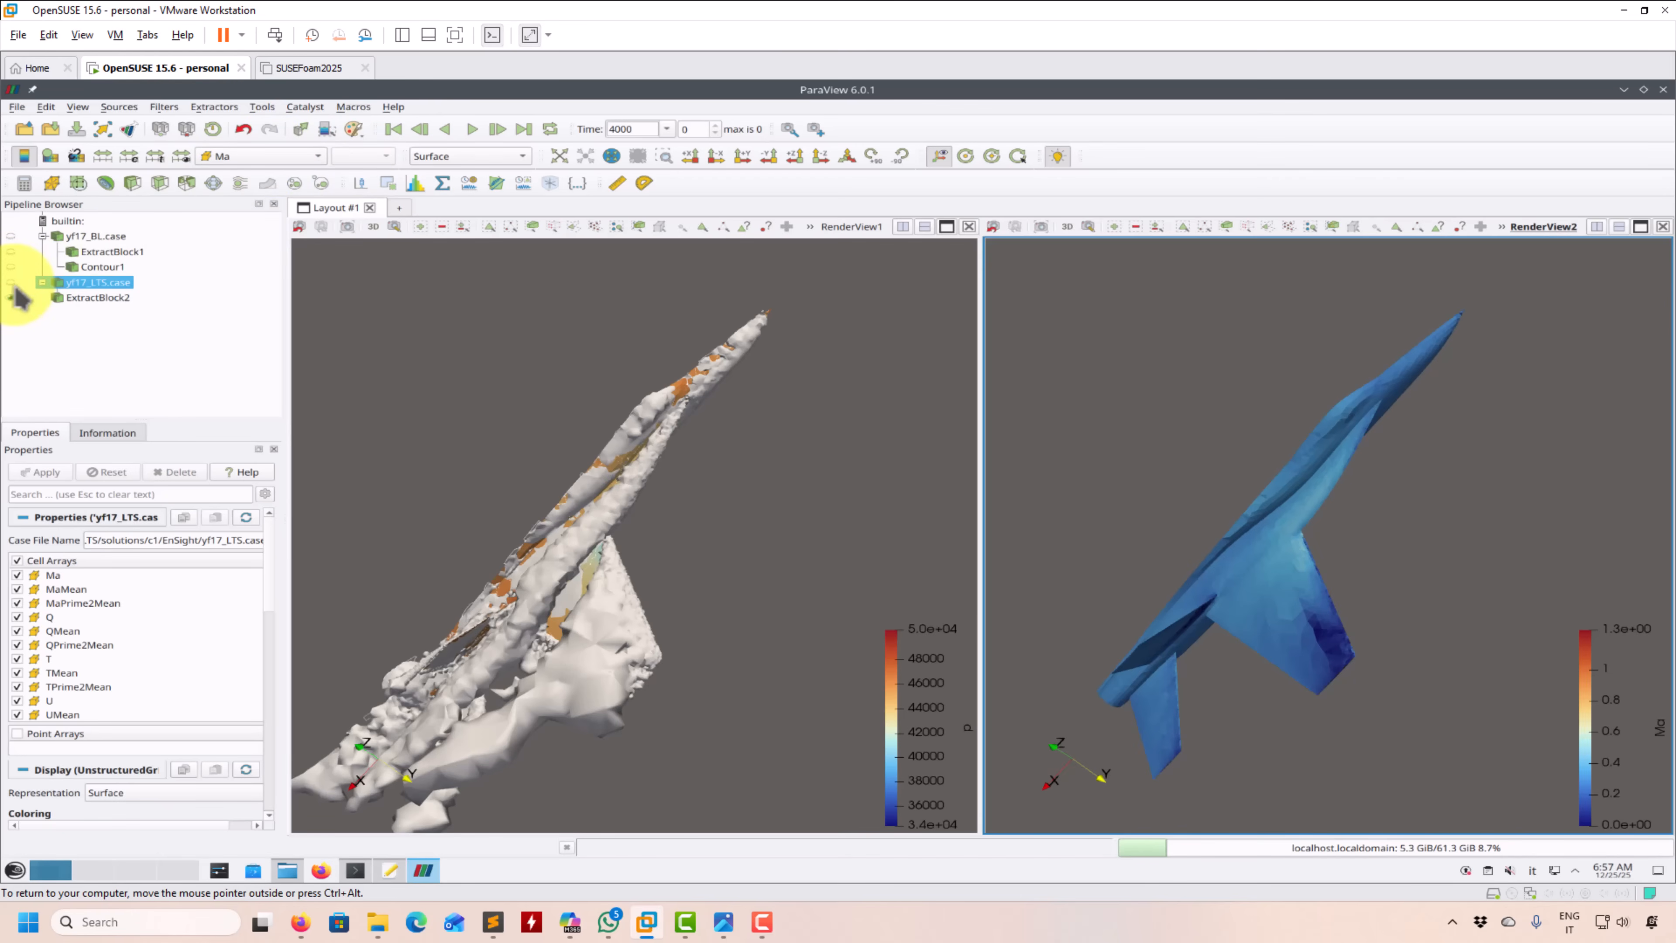
pyautogui.click(113, 299)
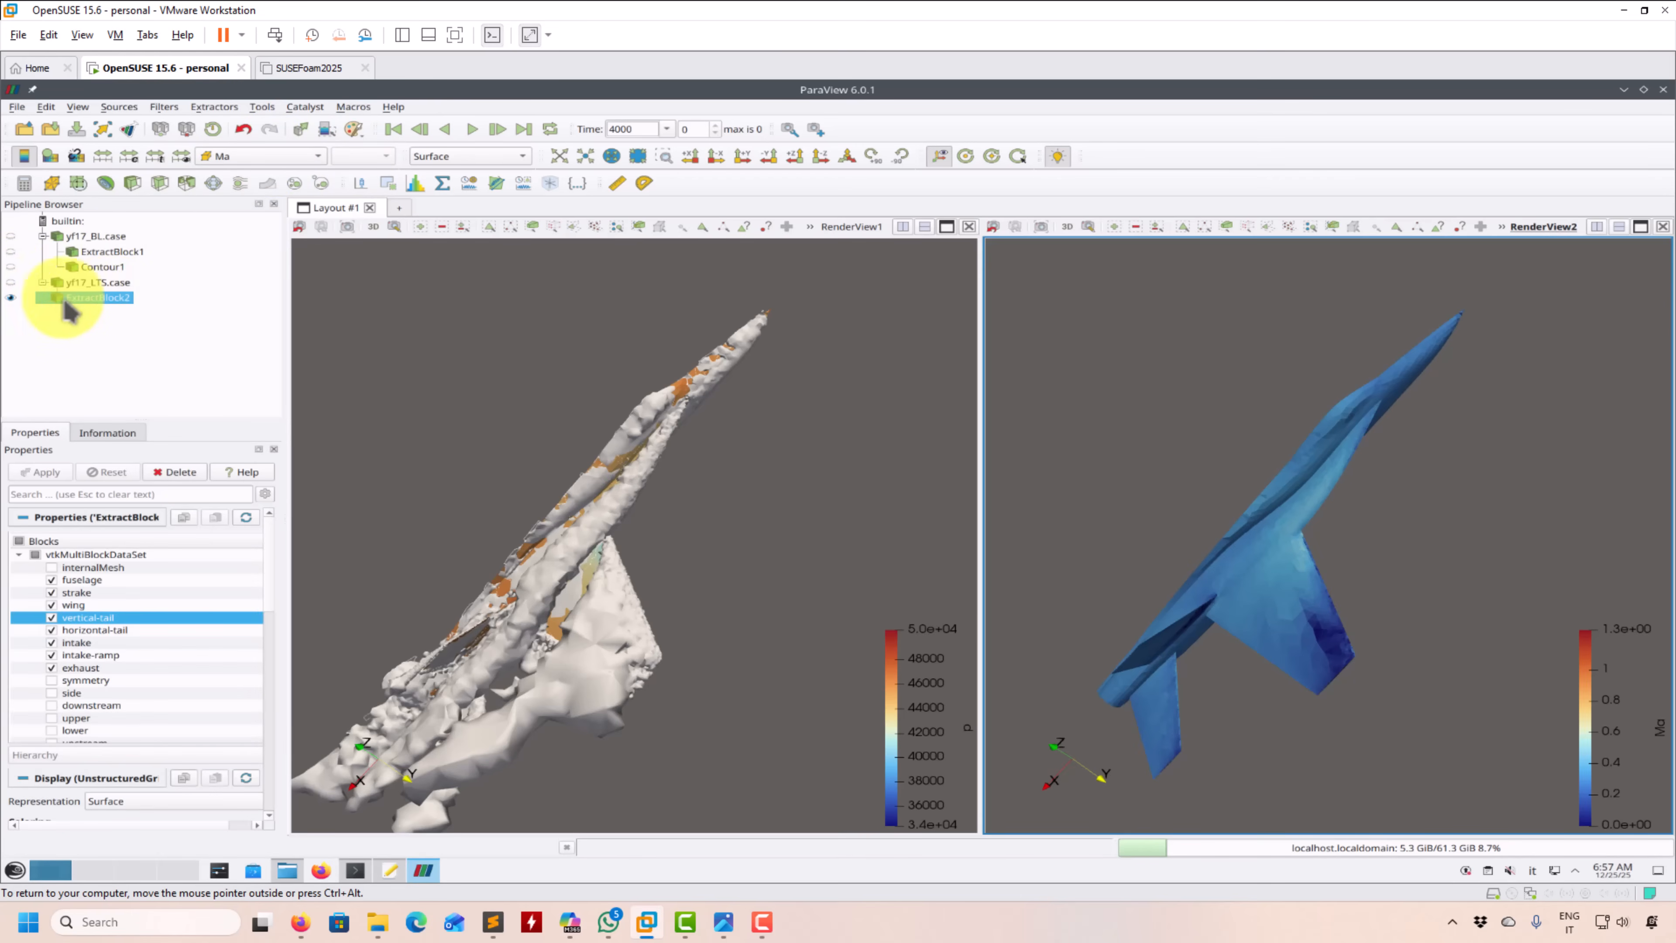
pyautogui.click(262, 157)
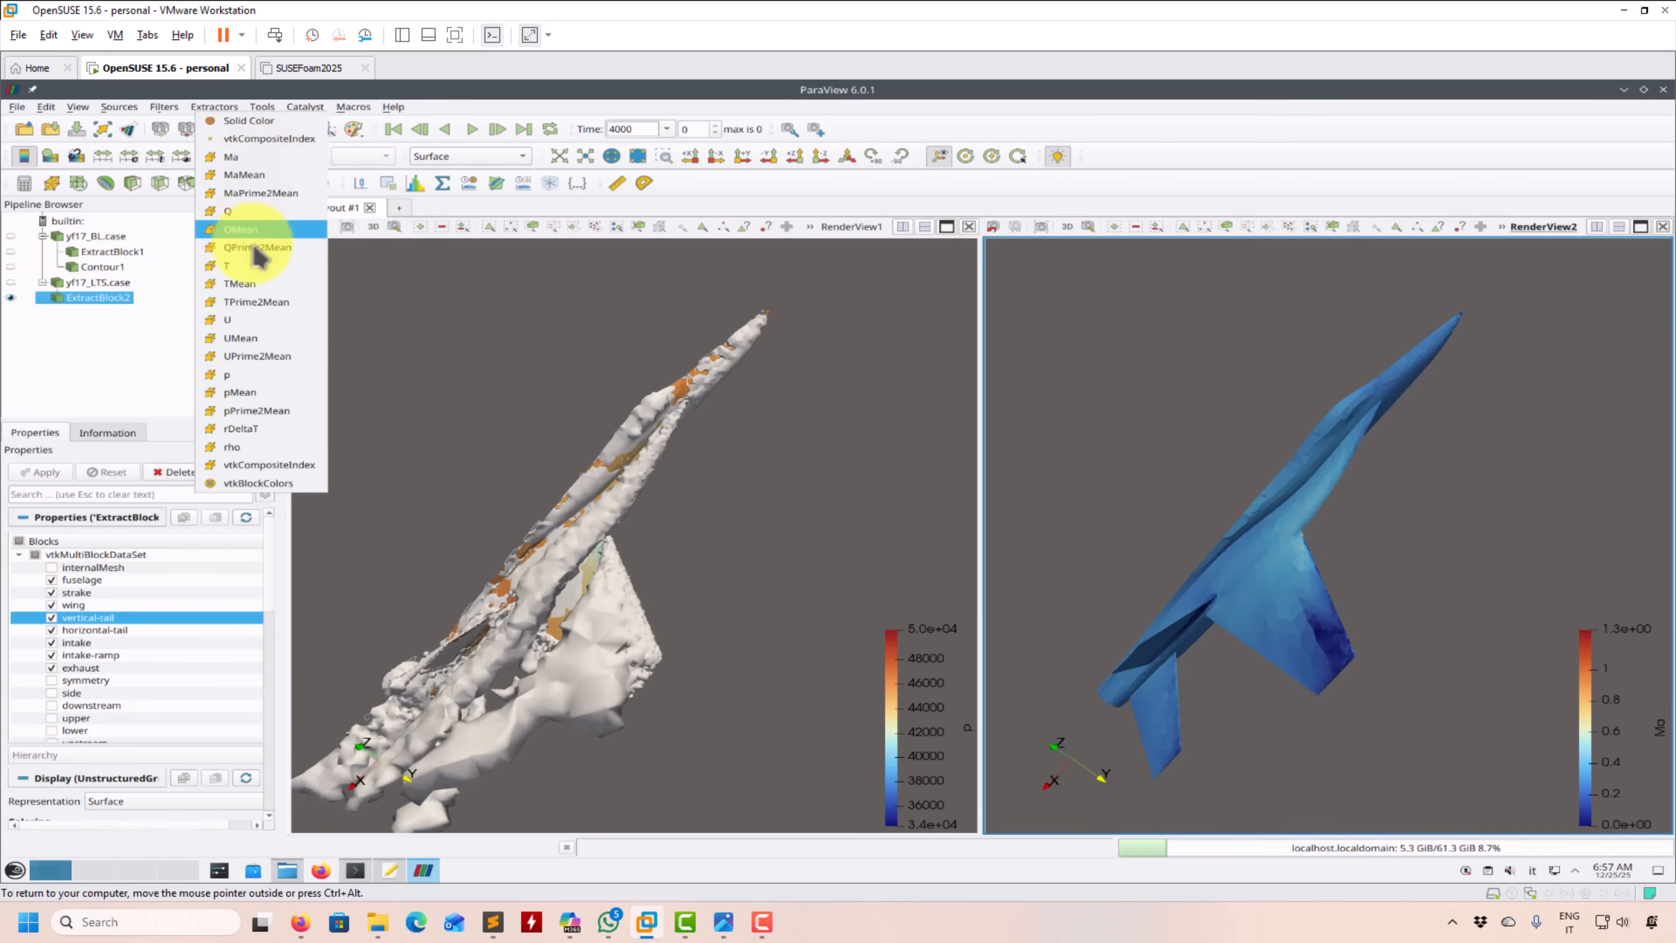
pyautogui.press('Escape')
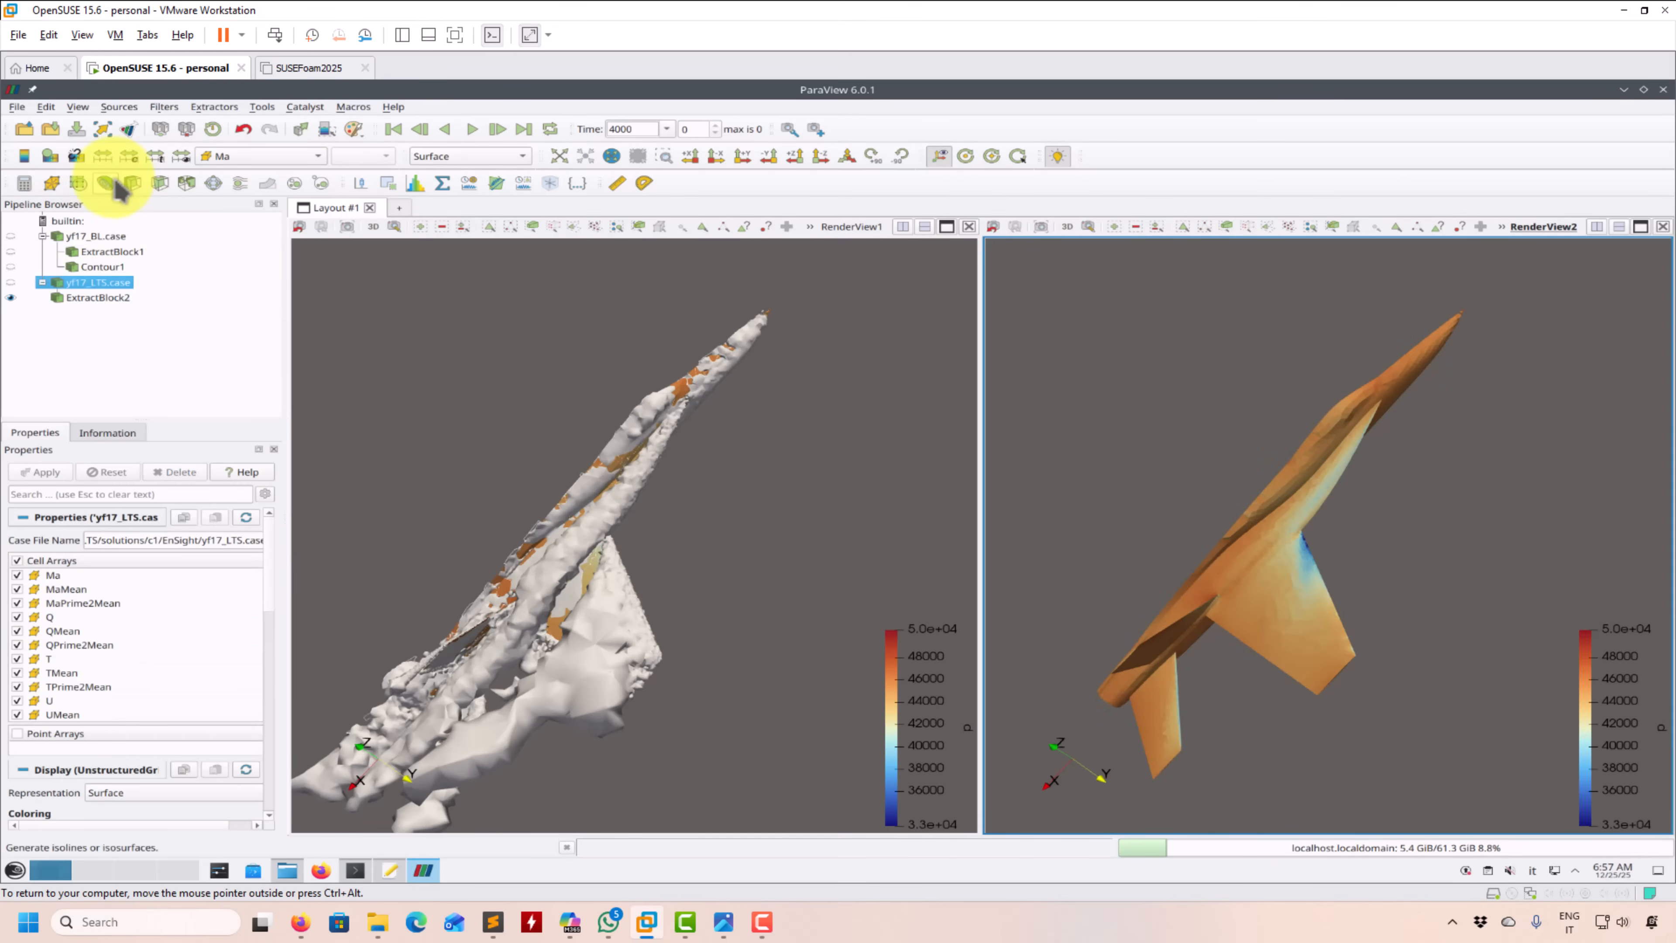
# - Create an isosurface contour of yf17_LTS.case by Q with a value of 200 in RenderView2
pyautogui.click(112, 182)
pyautogui.click(253, 547)
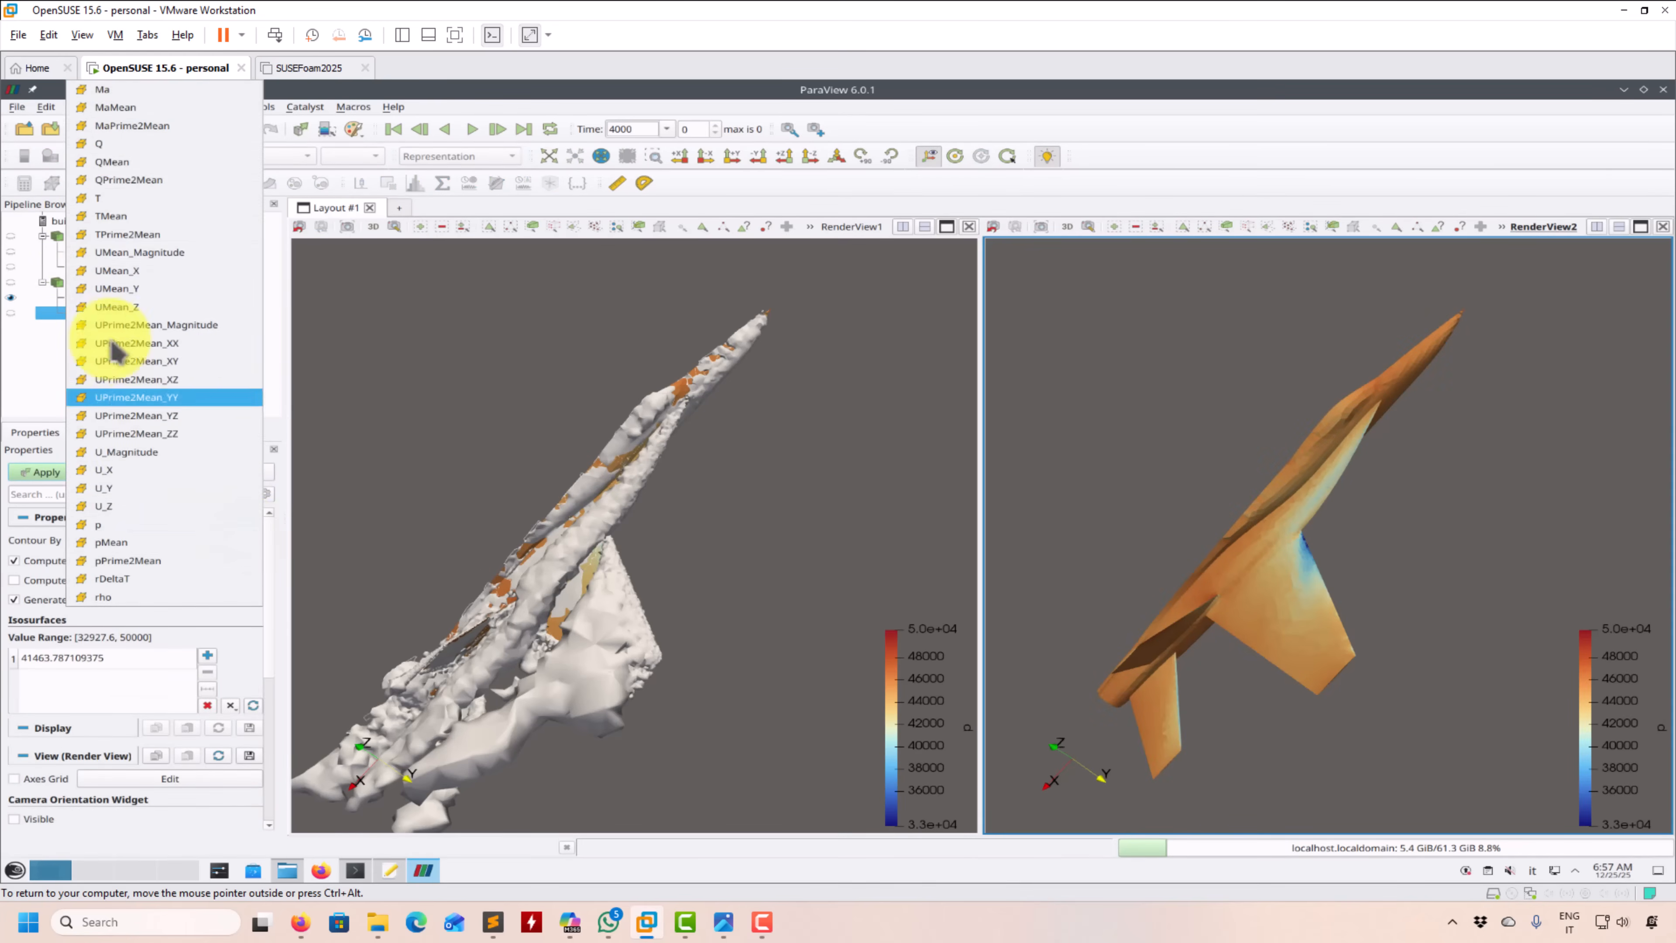
pyautogui.click(109, 142)
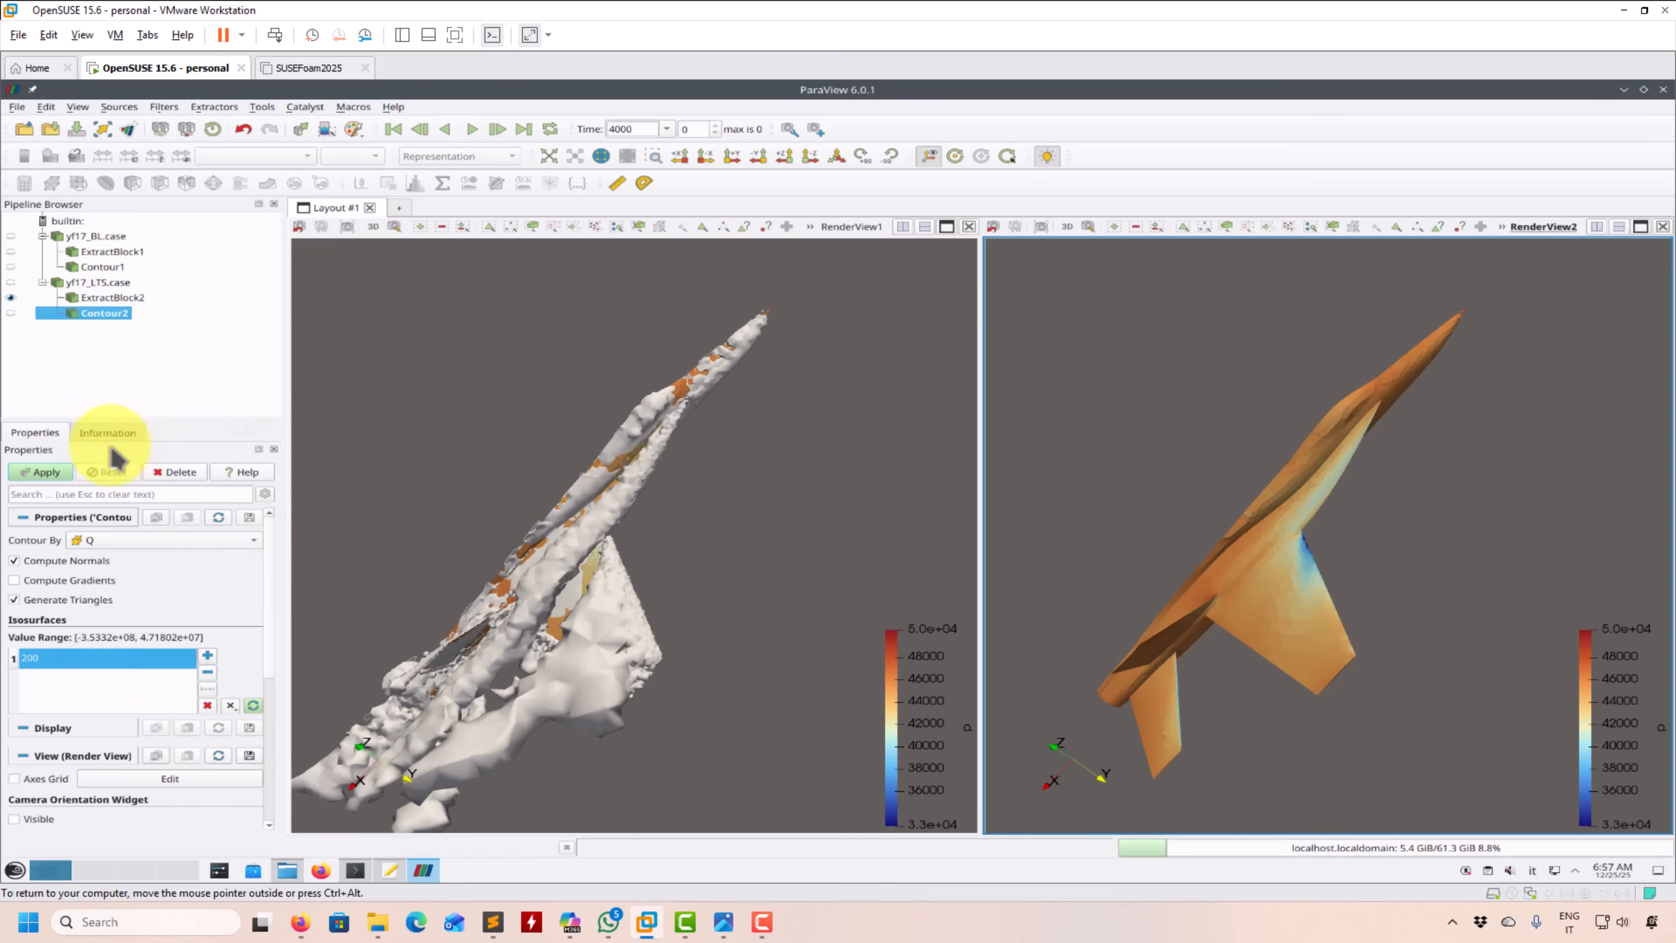
pyautogui.click(46, 471)
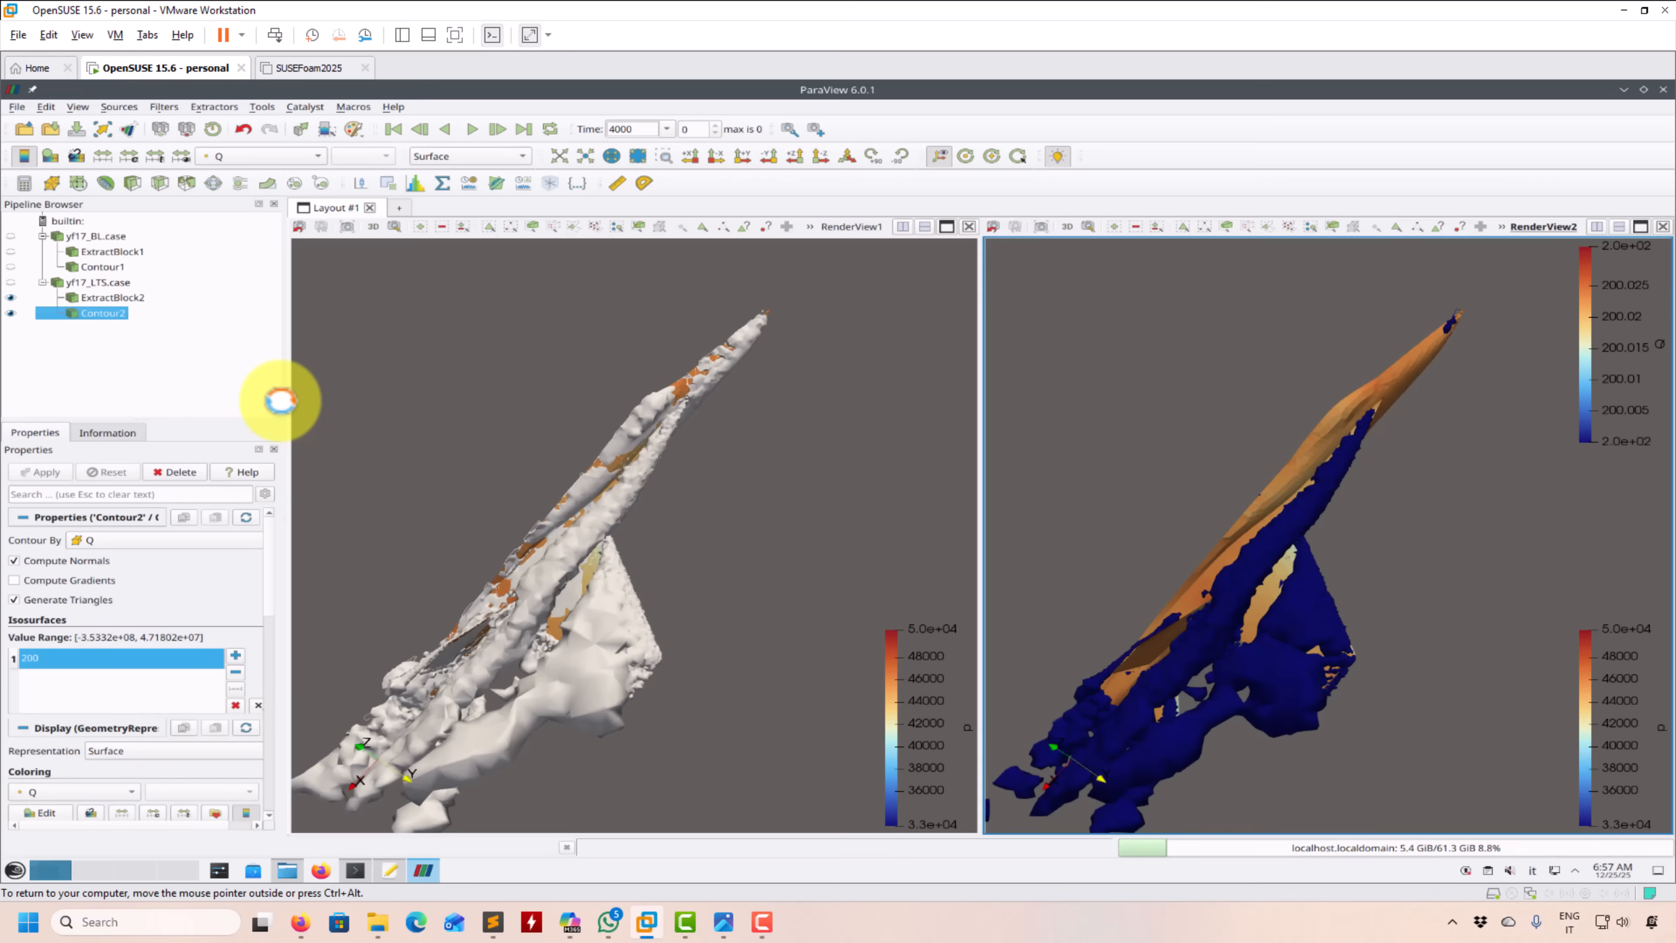
# - Show the Q isosurface Contour2 in Solid Color and compare the vortices of both cases up close
pyautogui.click(102, 267)
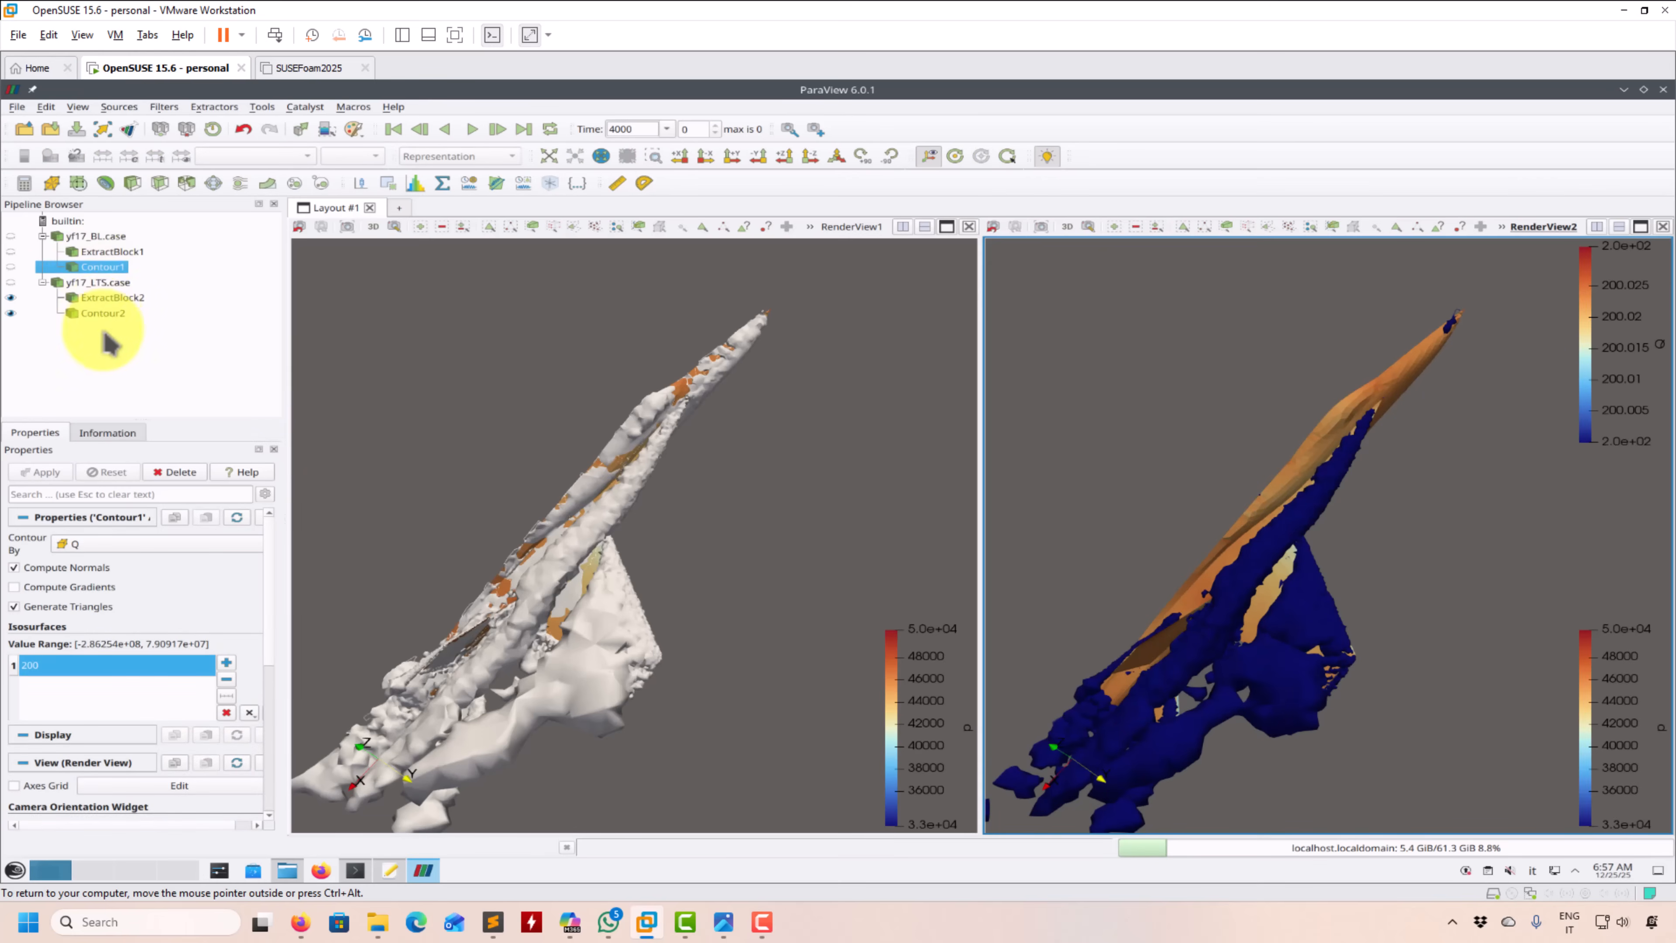
pyautogui.click(103, 316)
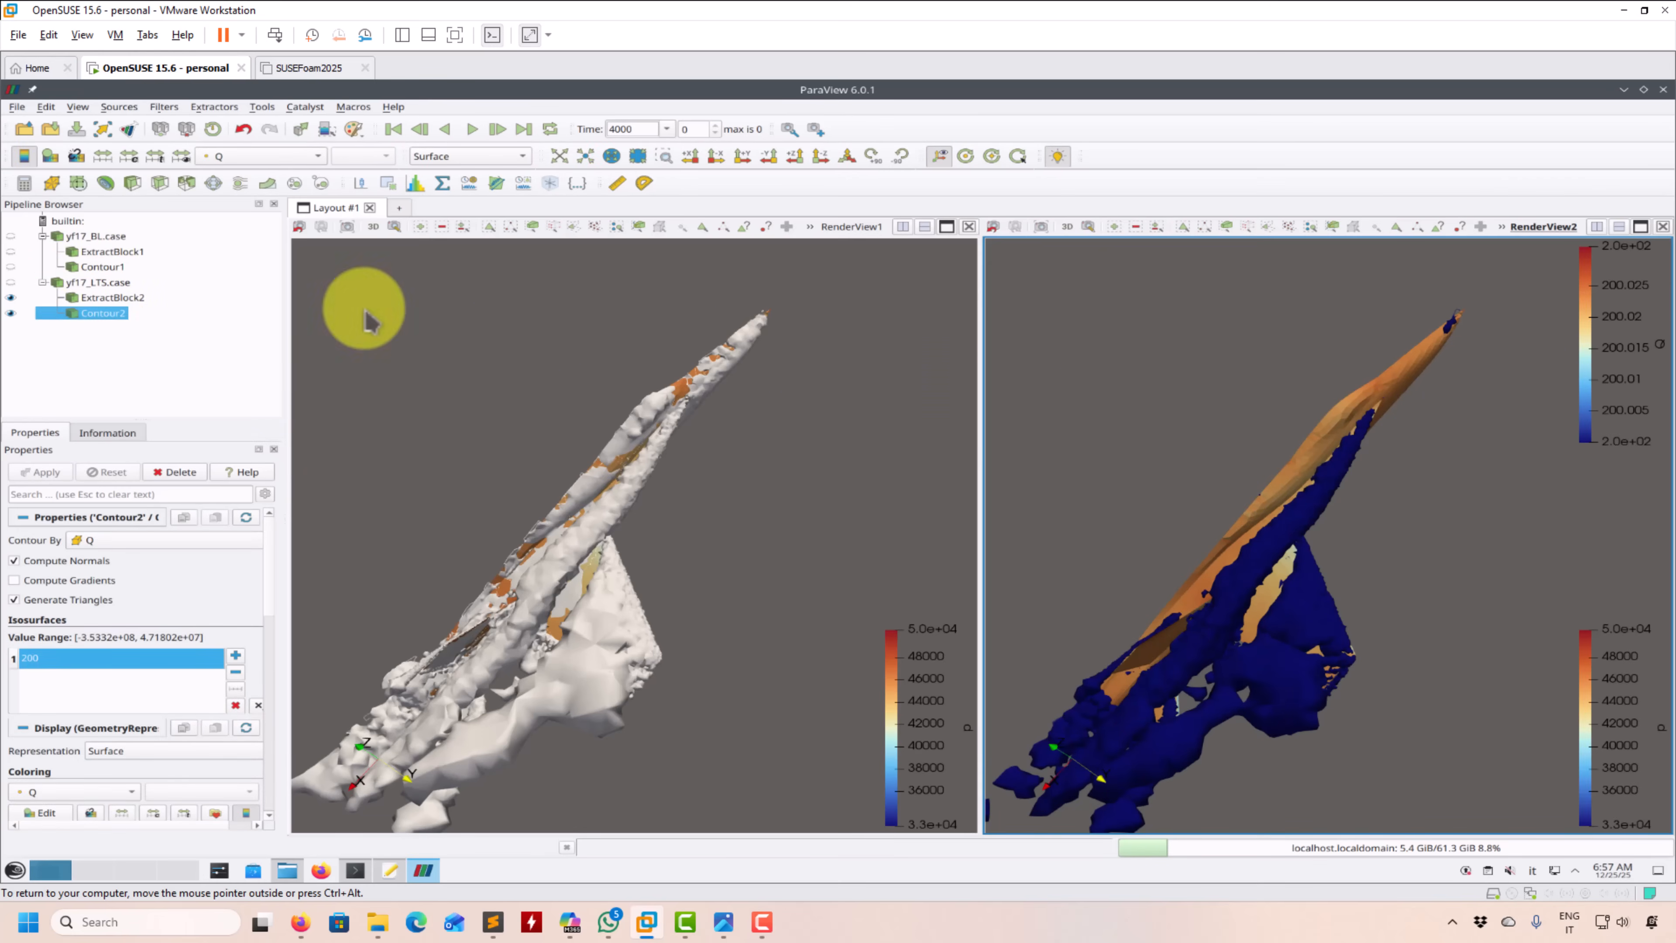
pyautogui.click(290, 156)
pyautogui.click(264, 110)
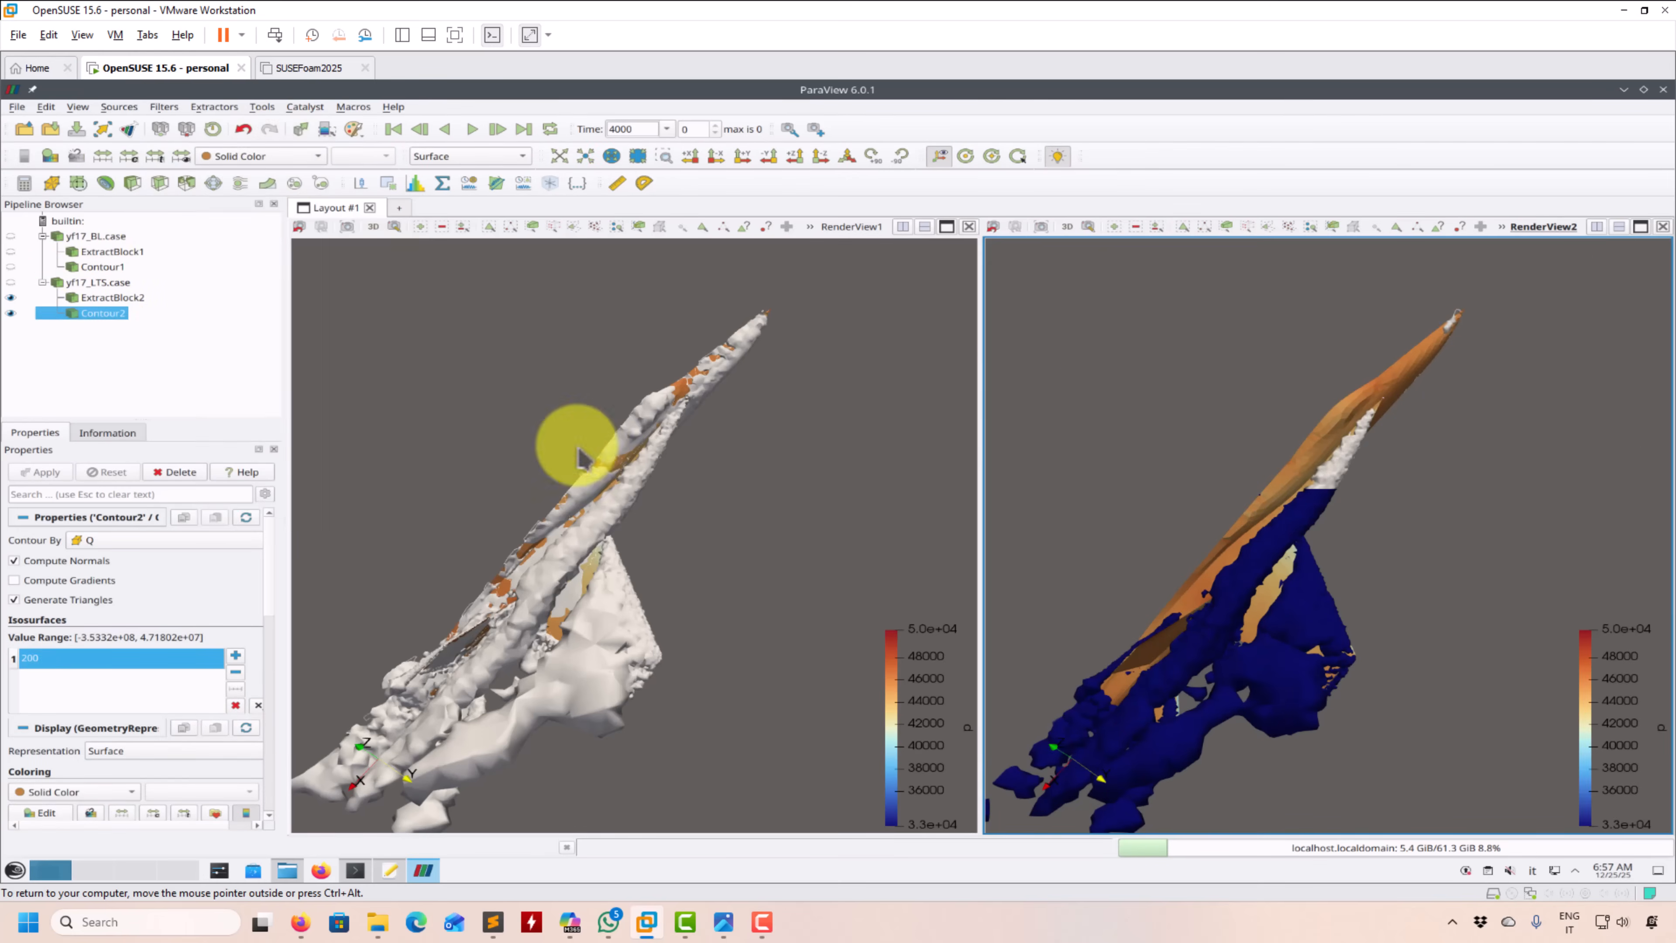
pyautogui.moveTo(610, 540); pyautogui.dragTo(761, 505)
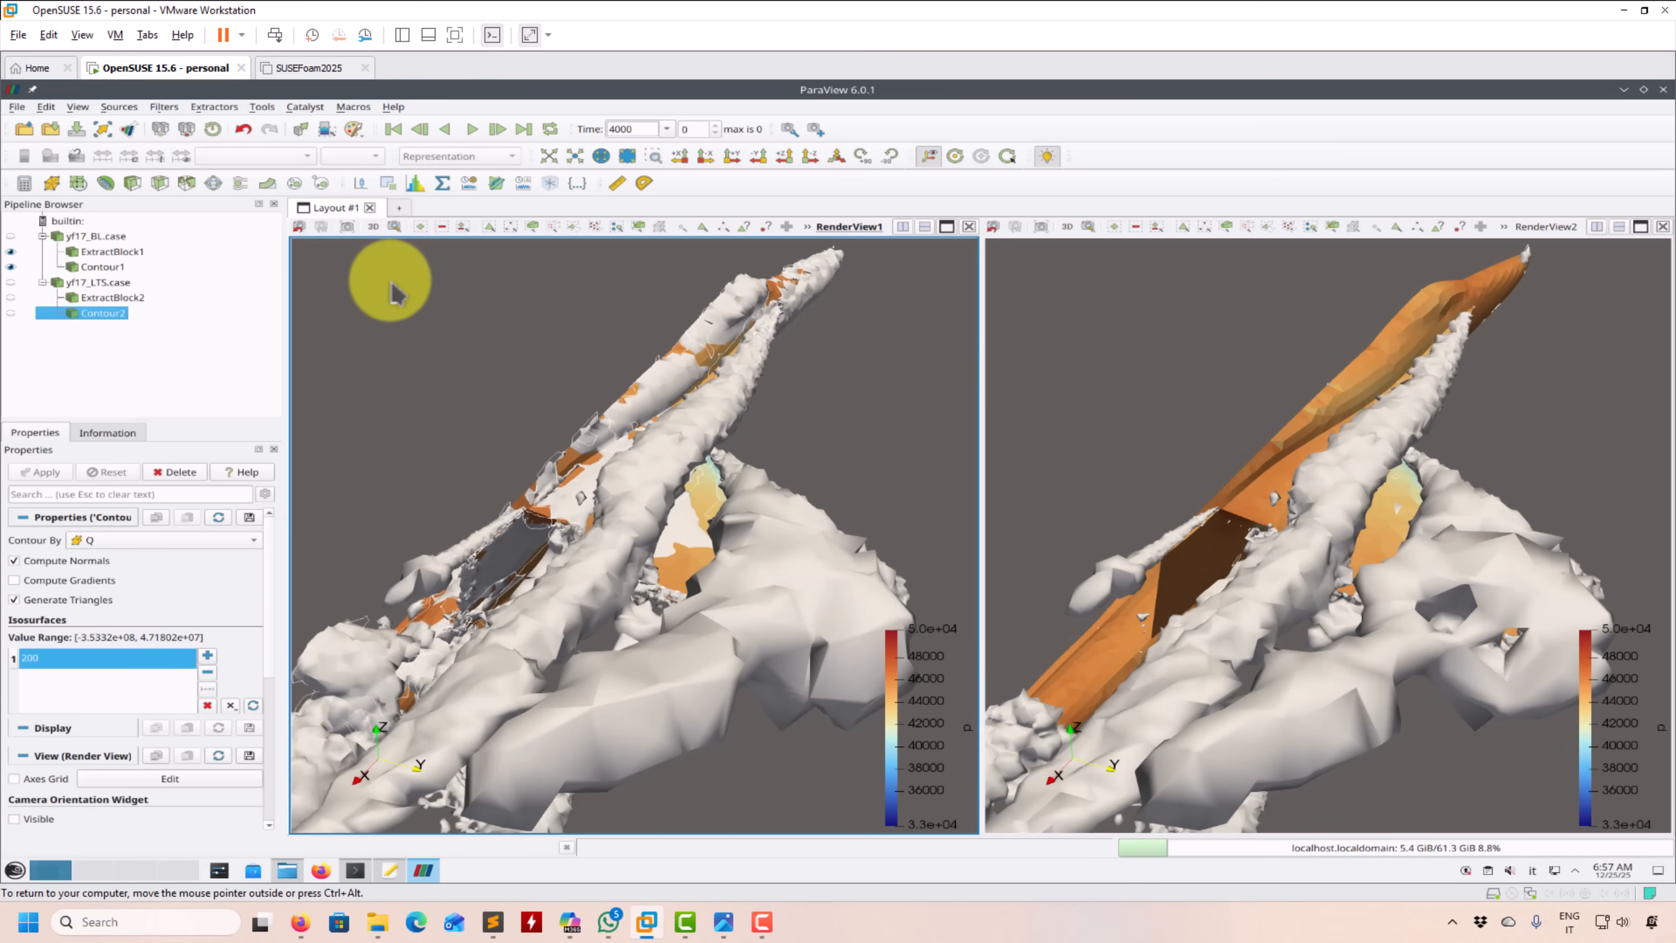
# - Try to add a Temporal Smoothing filter to Contour1 and dismiss the output messages
pyautogui.click(93, 268)
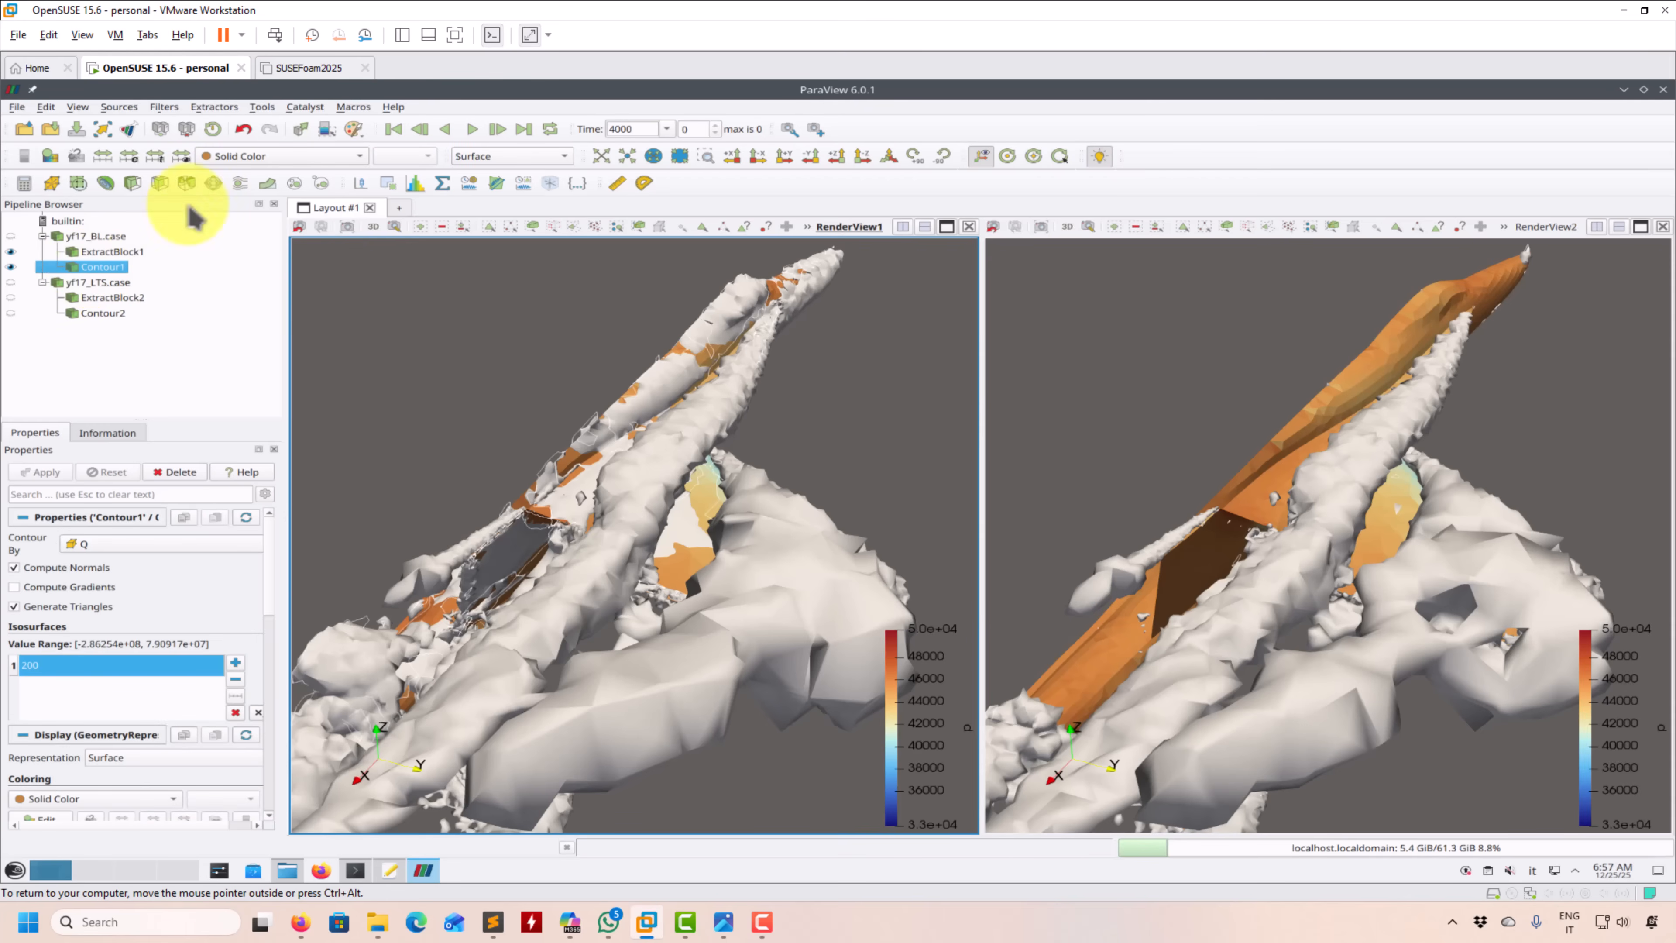
pyautogui.click(165, 108)
pyautogui.click(185, 125)
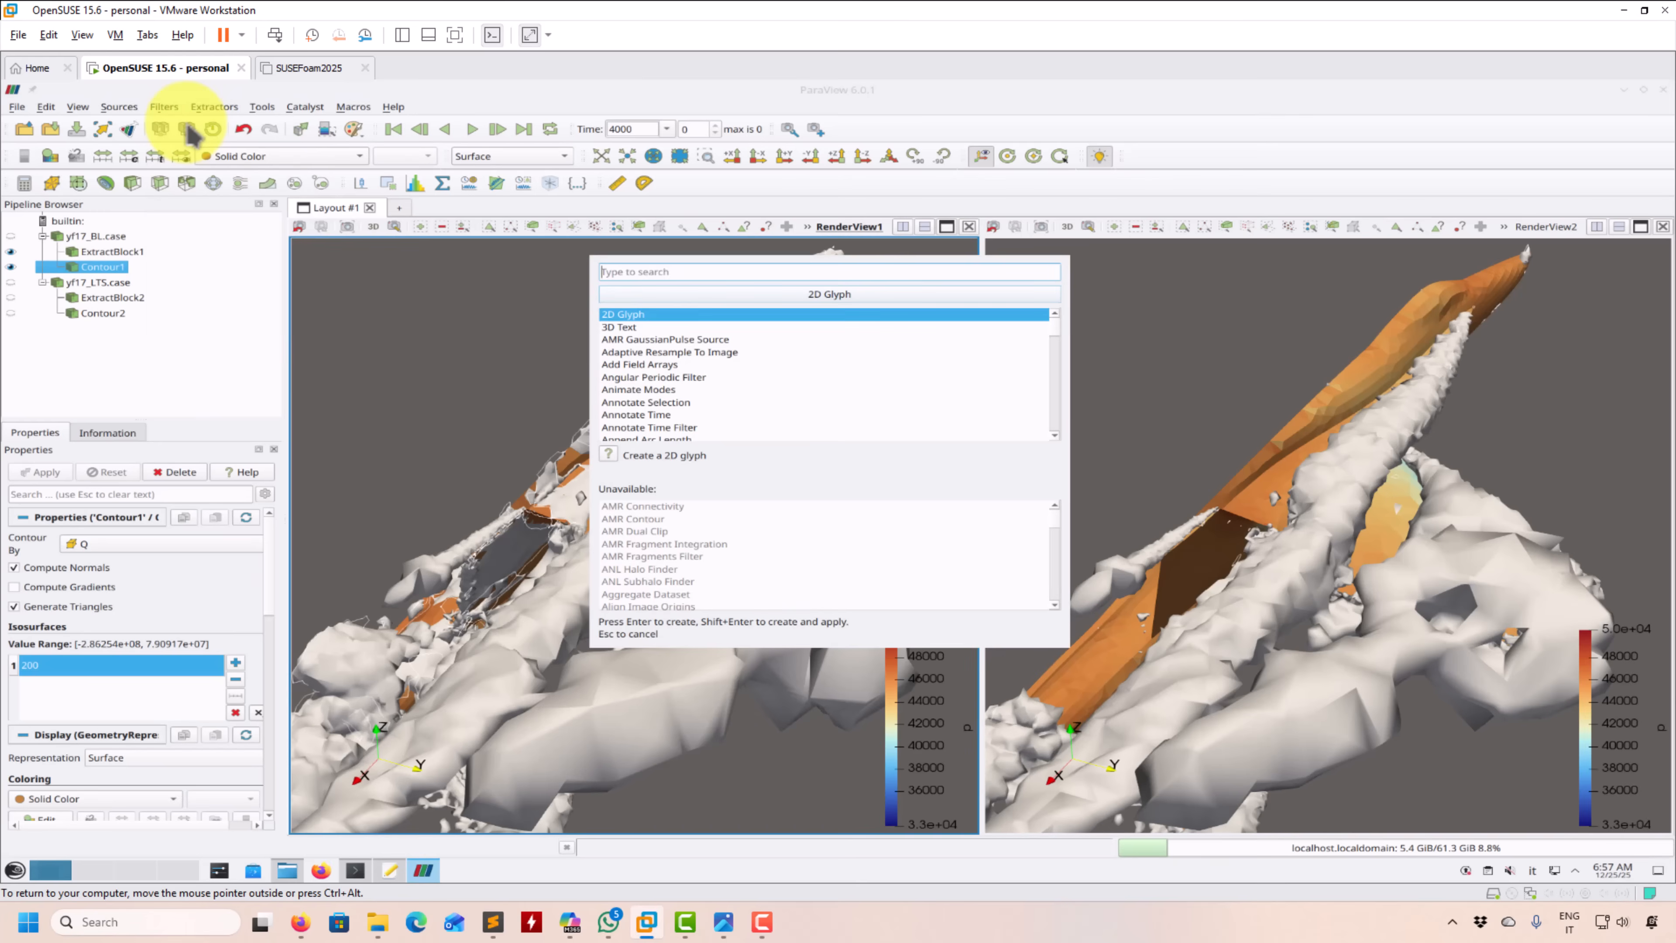
pyautogui.write('smo')
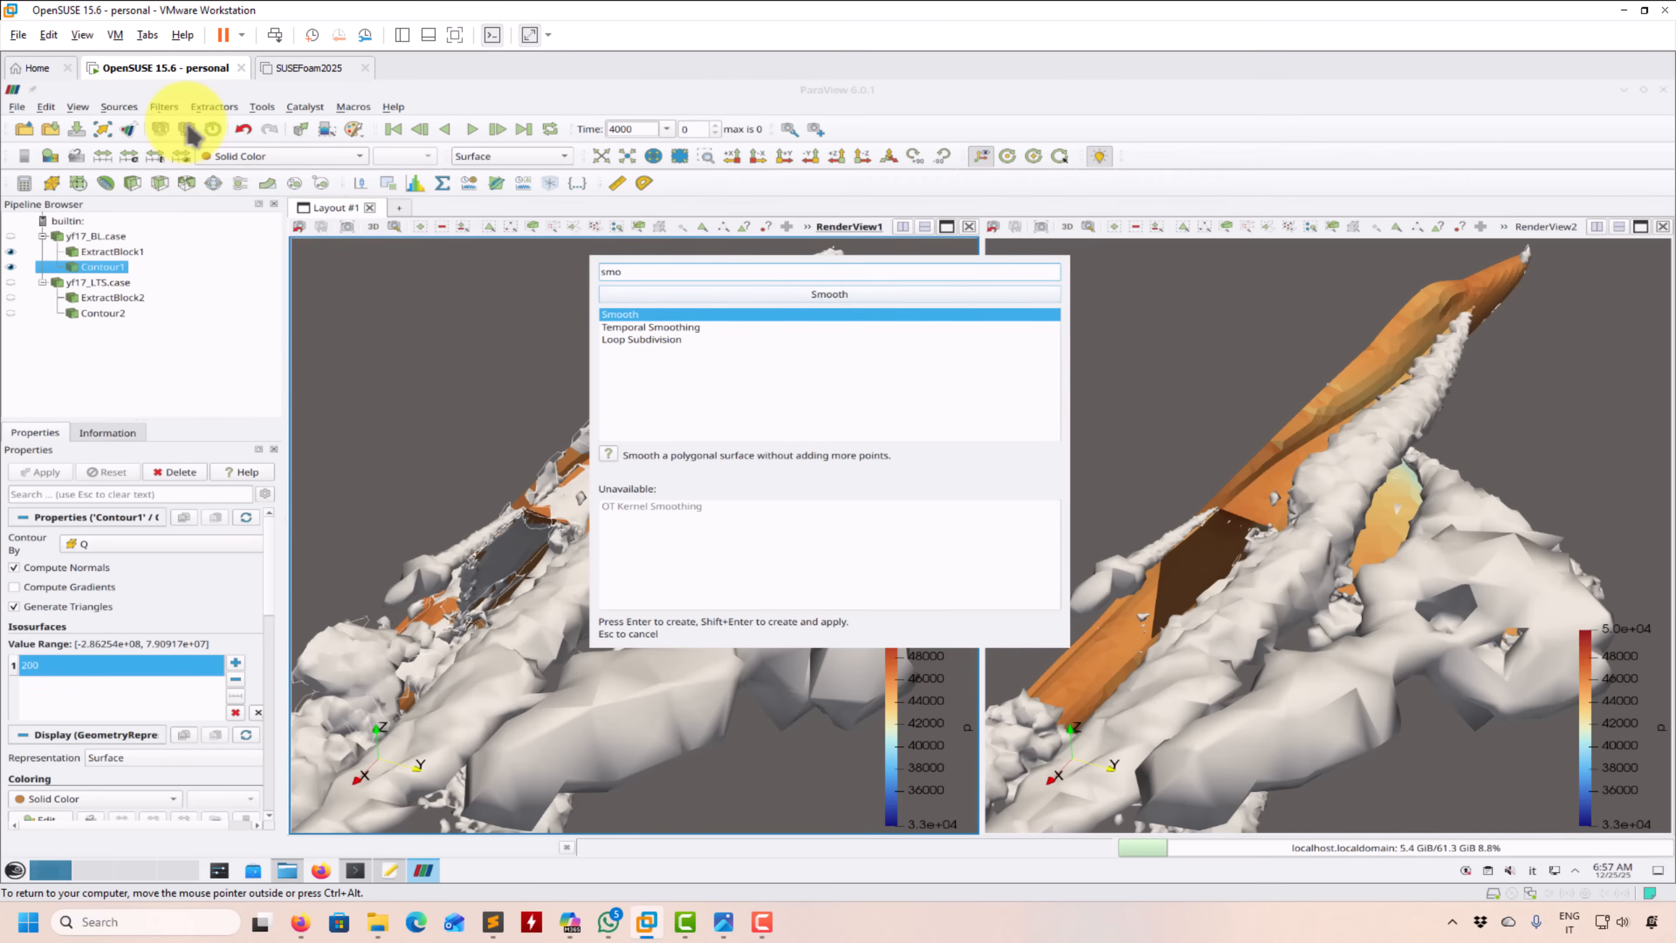
pyautogui.doubleClick(635, 327)
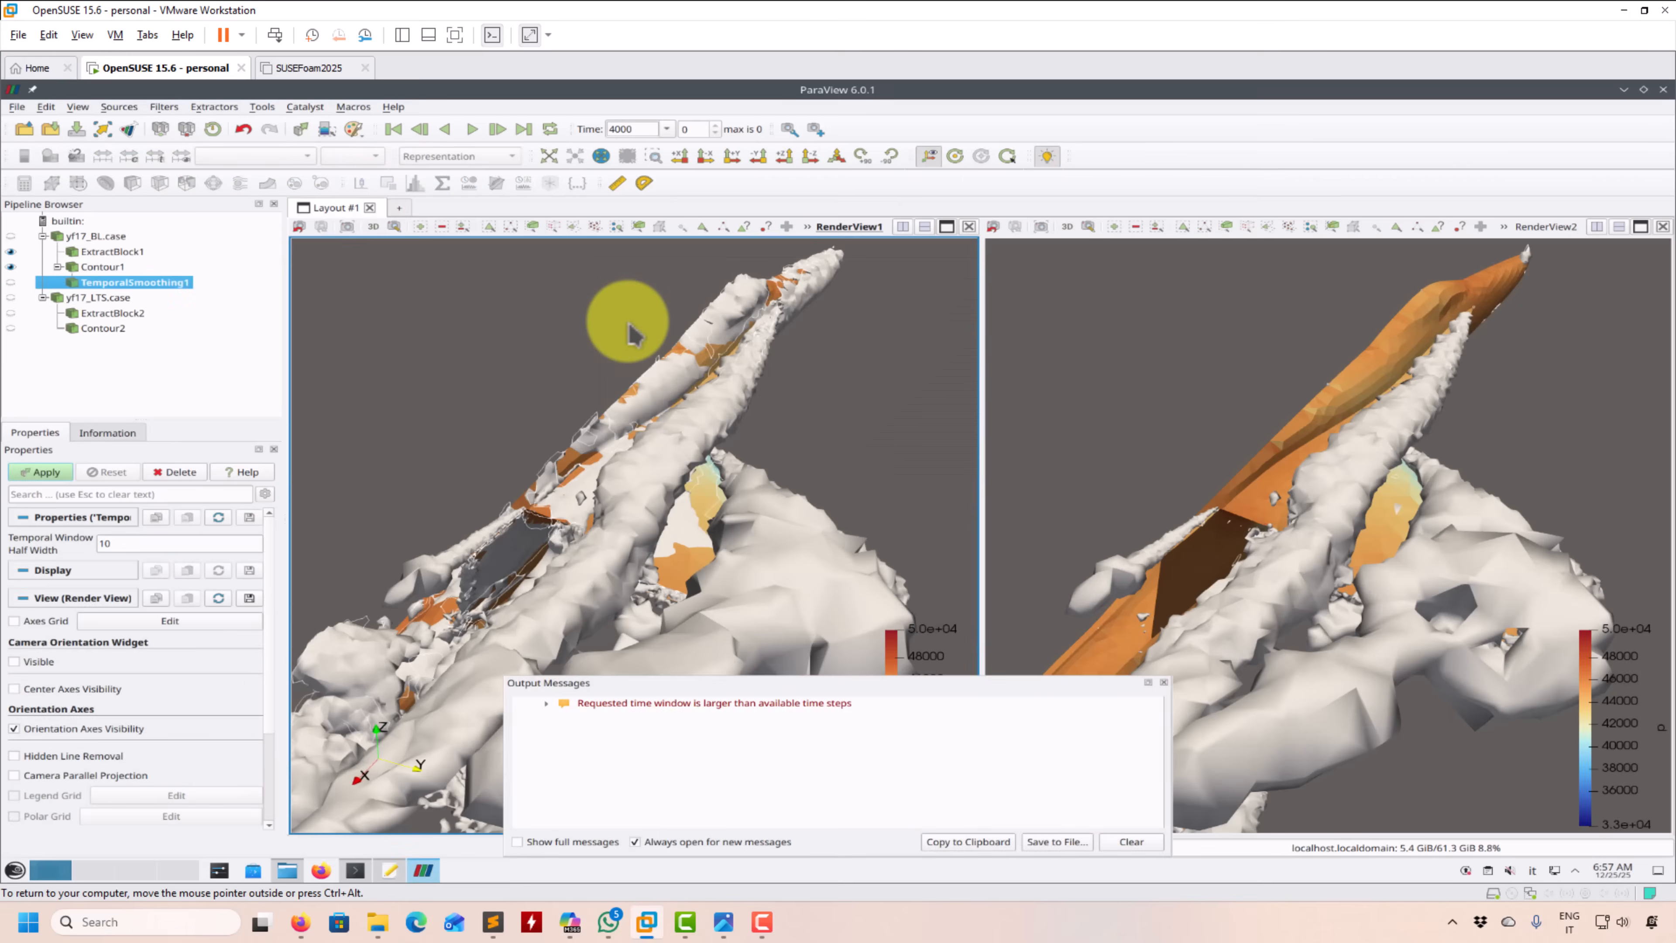
pyautogui.click(1132, 844)
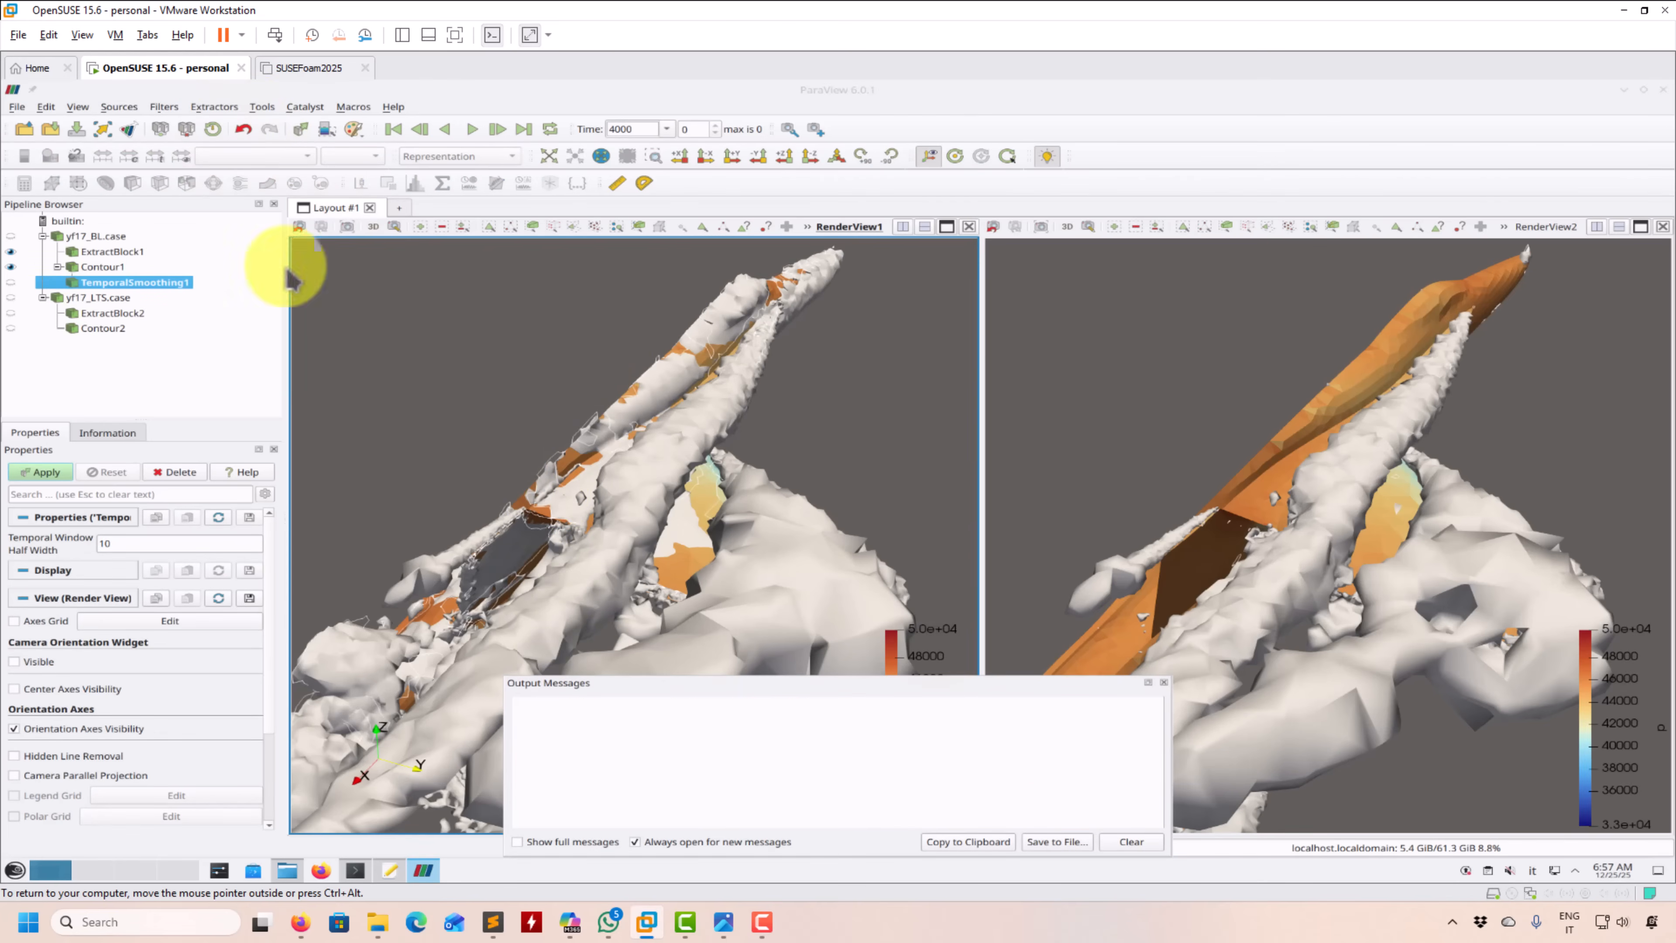
pyautogui.click(1163, 683)
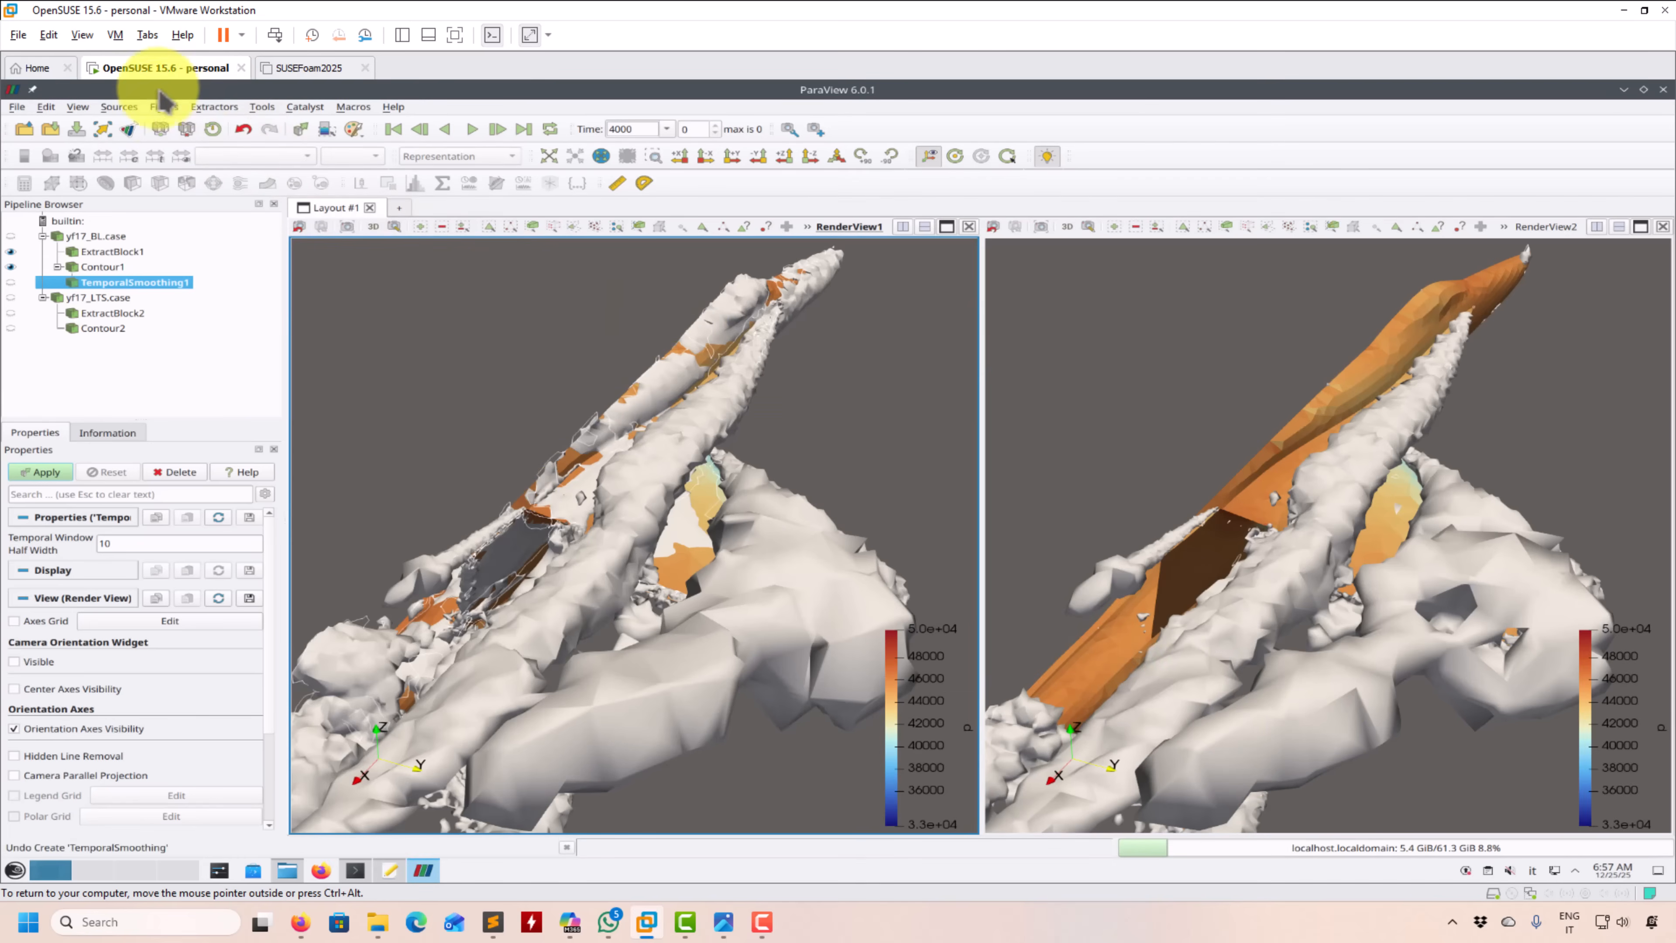
# - Look up the smoothing filters again, then delete the Temporal Smoothing filter from the pipeline
pyautogui.click(158, 106)
pyautogui.click(173, 127)
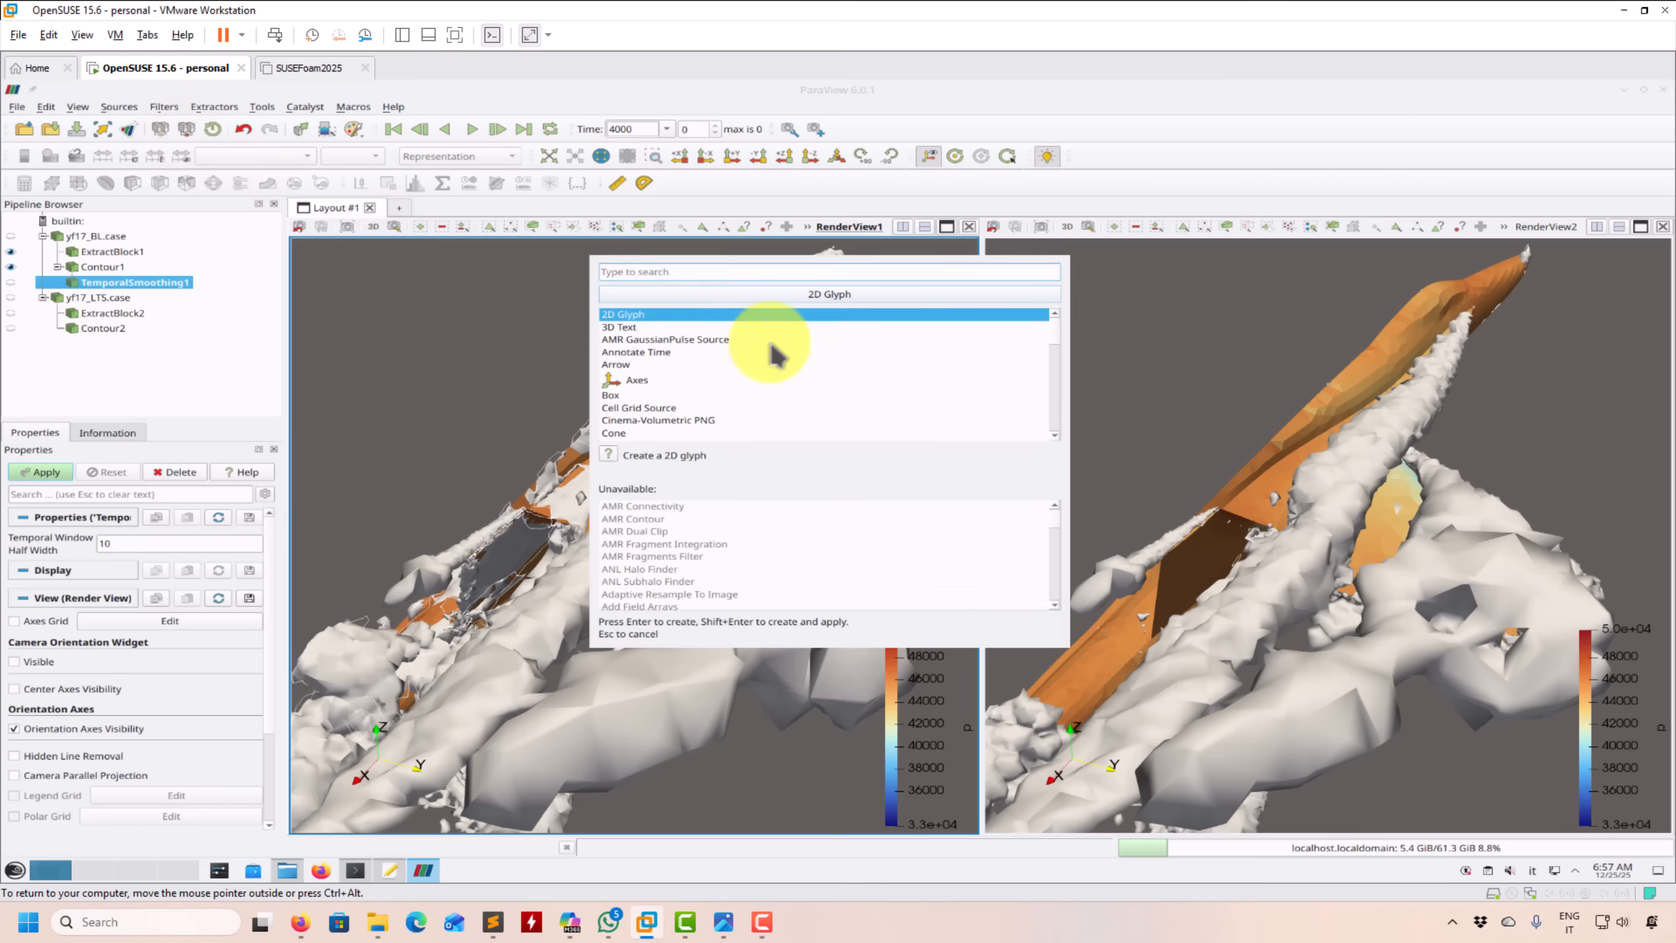
pyautogui.write('smoo')
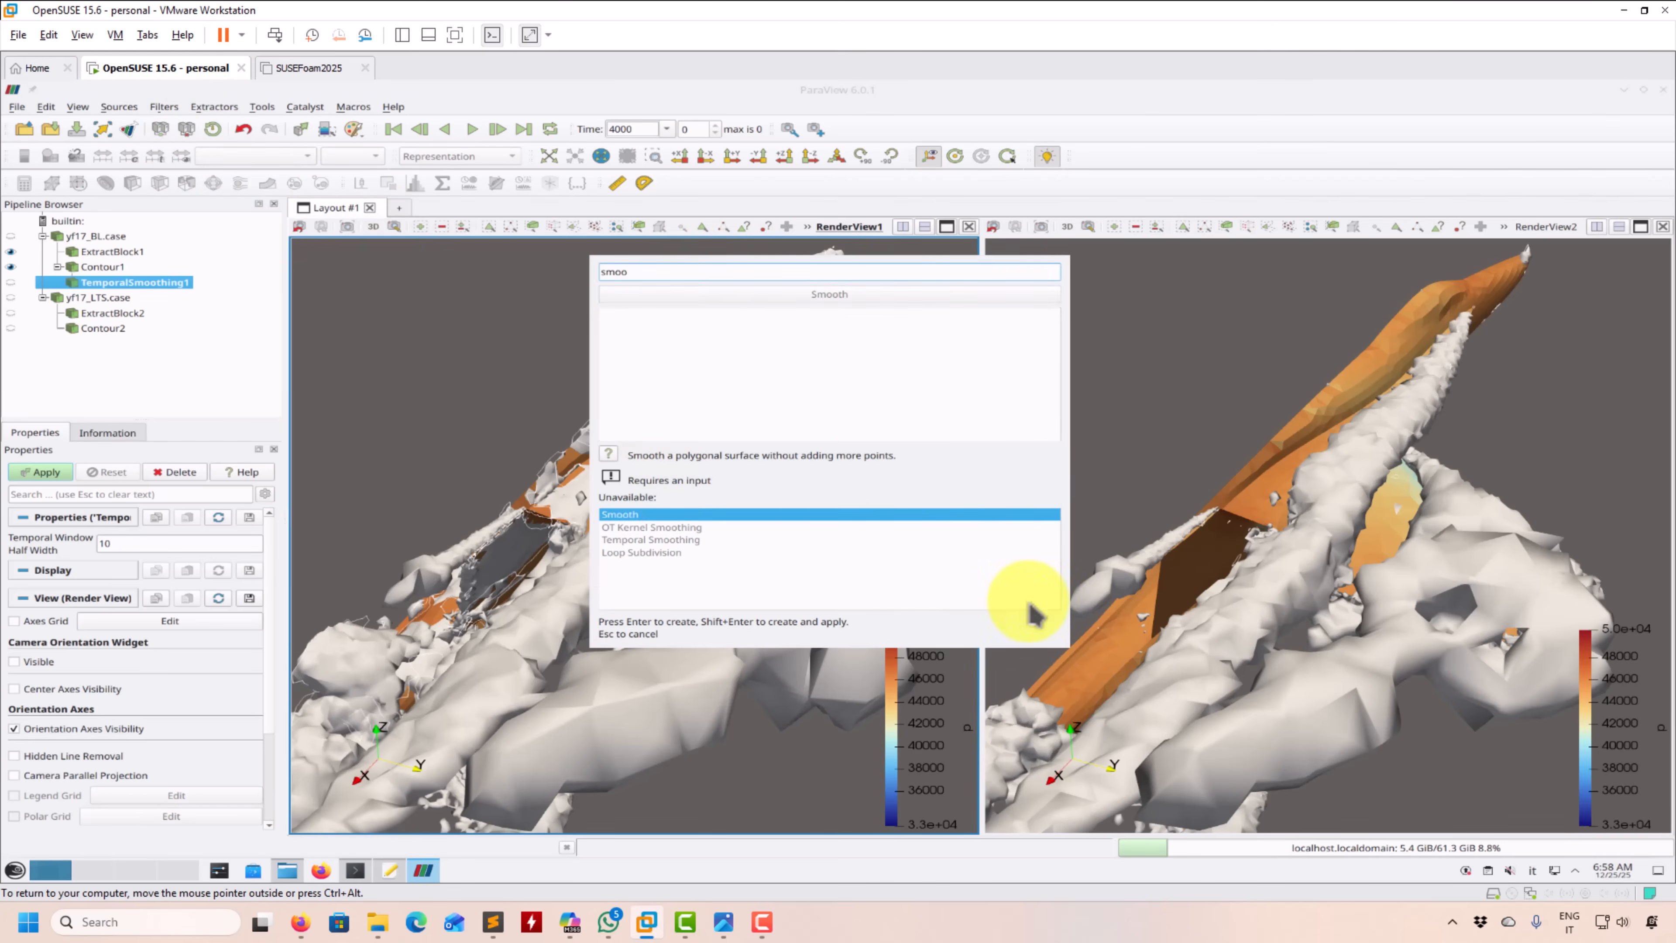
pyautogui.press('Escape')
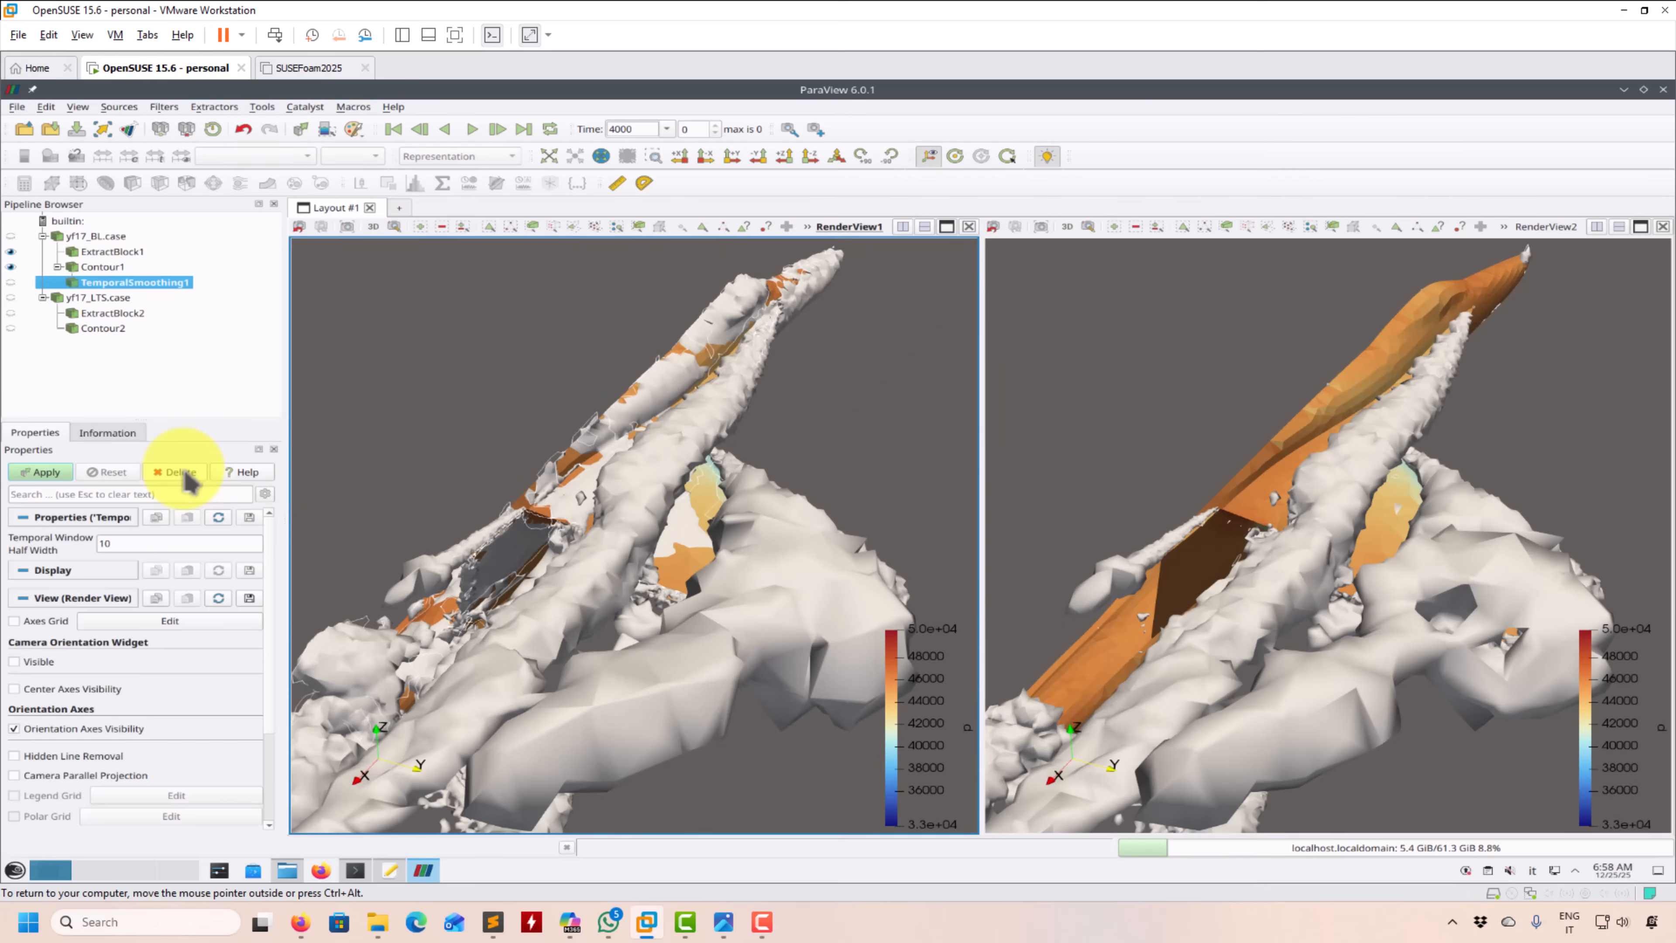
pyautogui.click(179, 472)
# - Apply a Smooth filter with 200 iterations to the Q isosurface Contour1 of yf17_BL.case
pyautogui.click(164, 107)
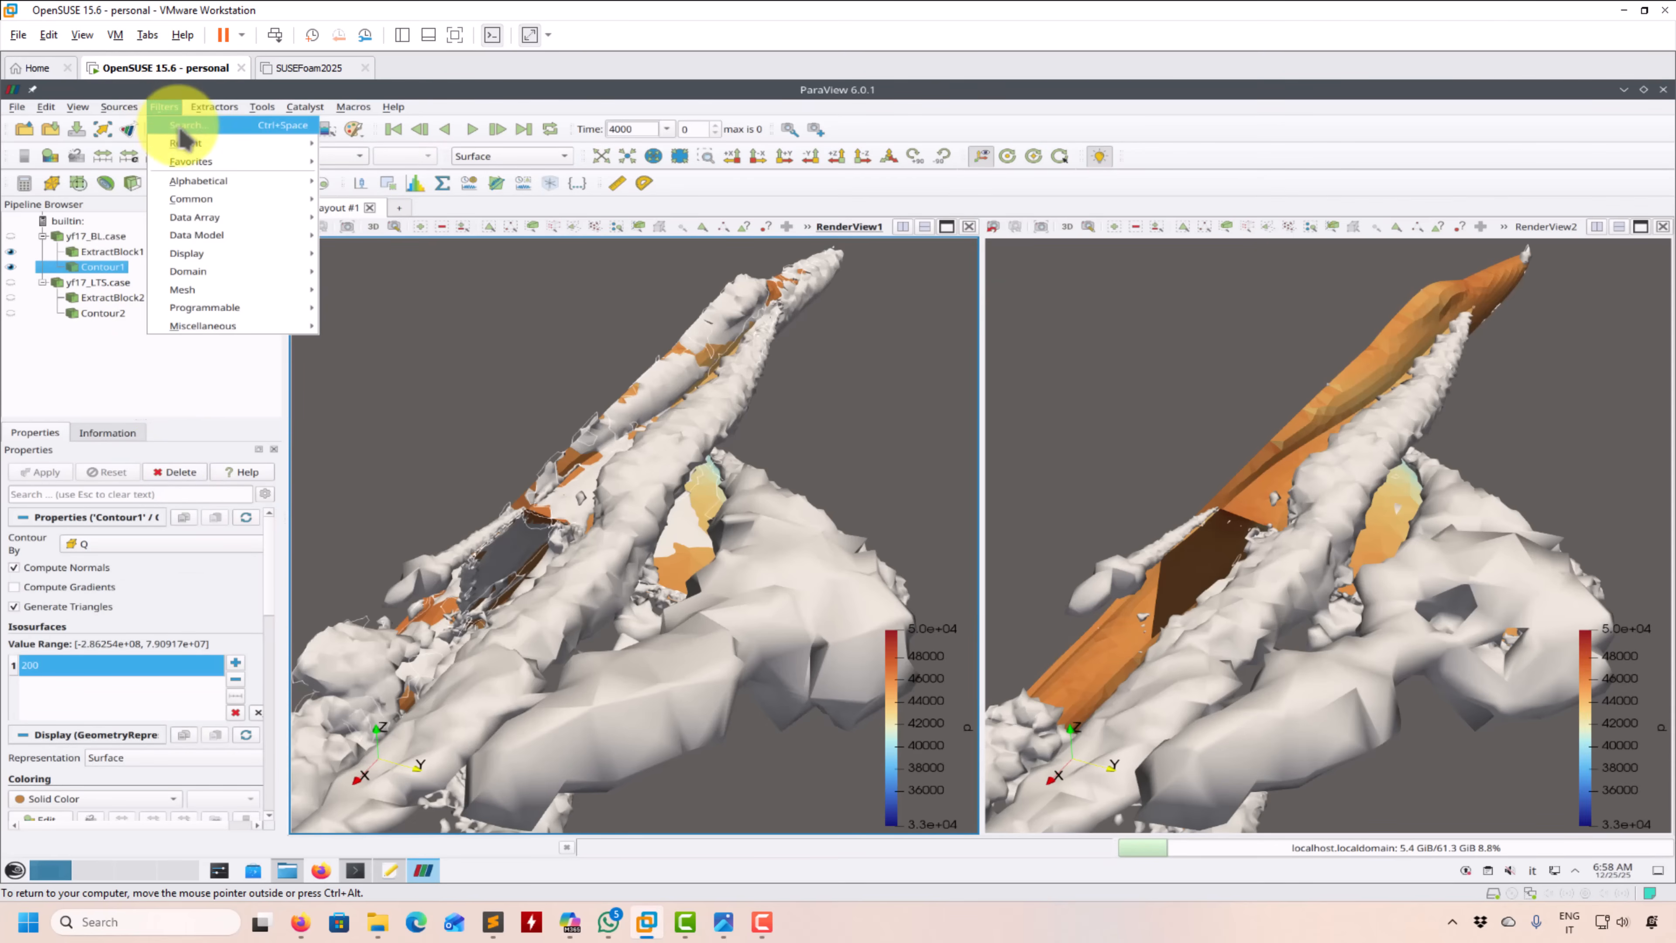
pyautogui.click(182, 127)
pyautogui.write('smo')
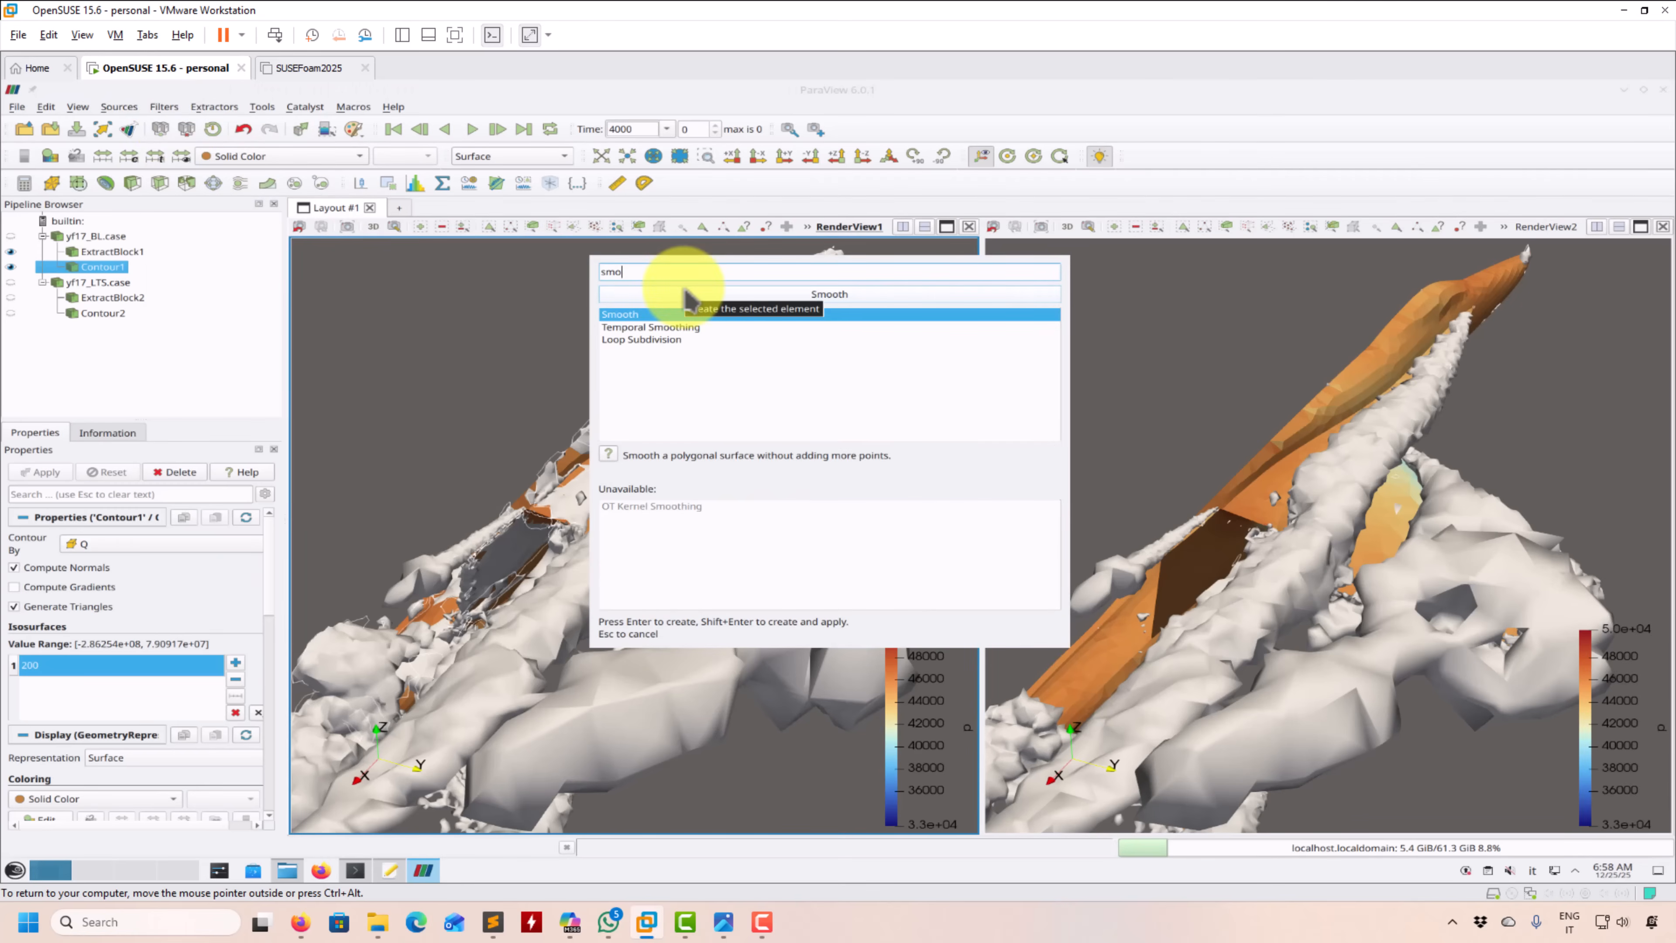
pyautogui.doubleClick(666, 313)
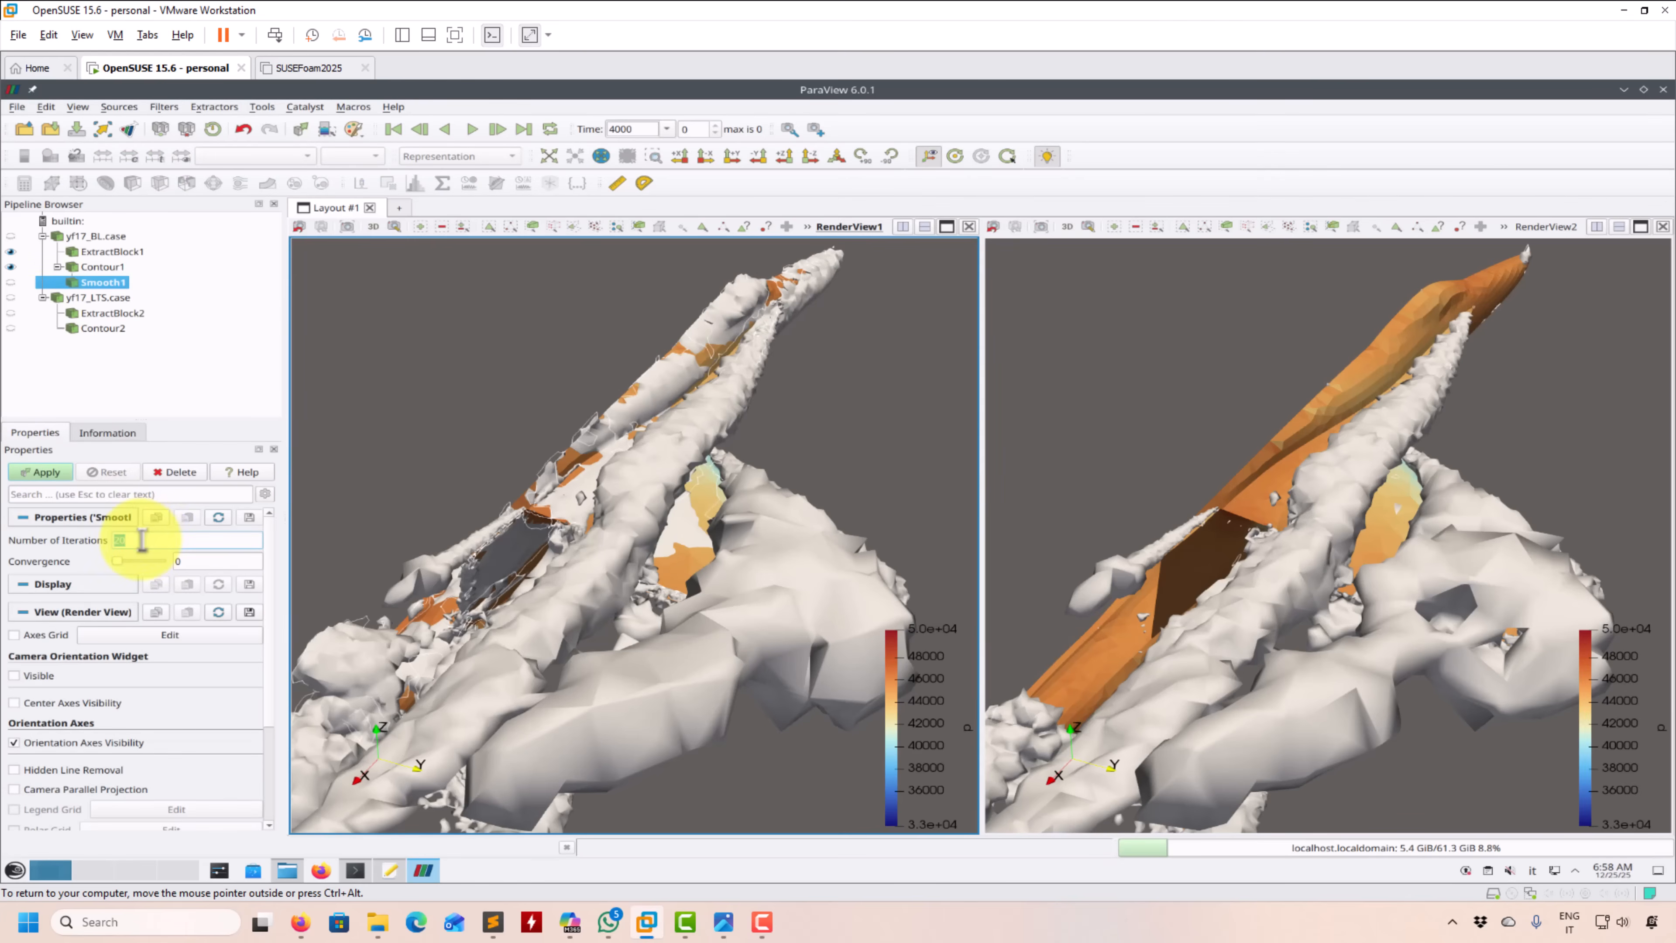
pyautogui.click(66, 474)
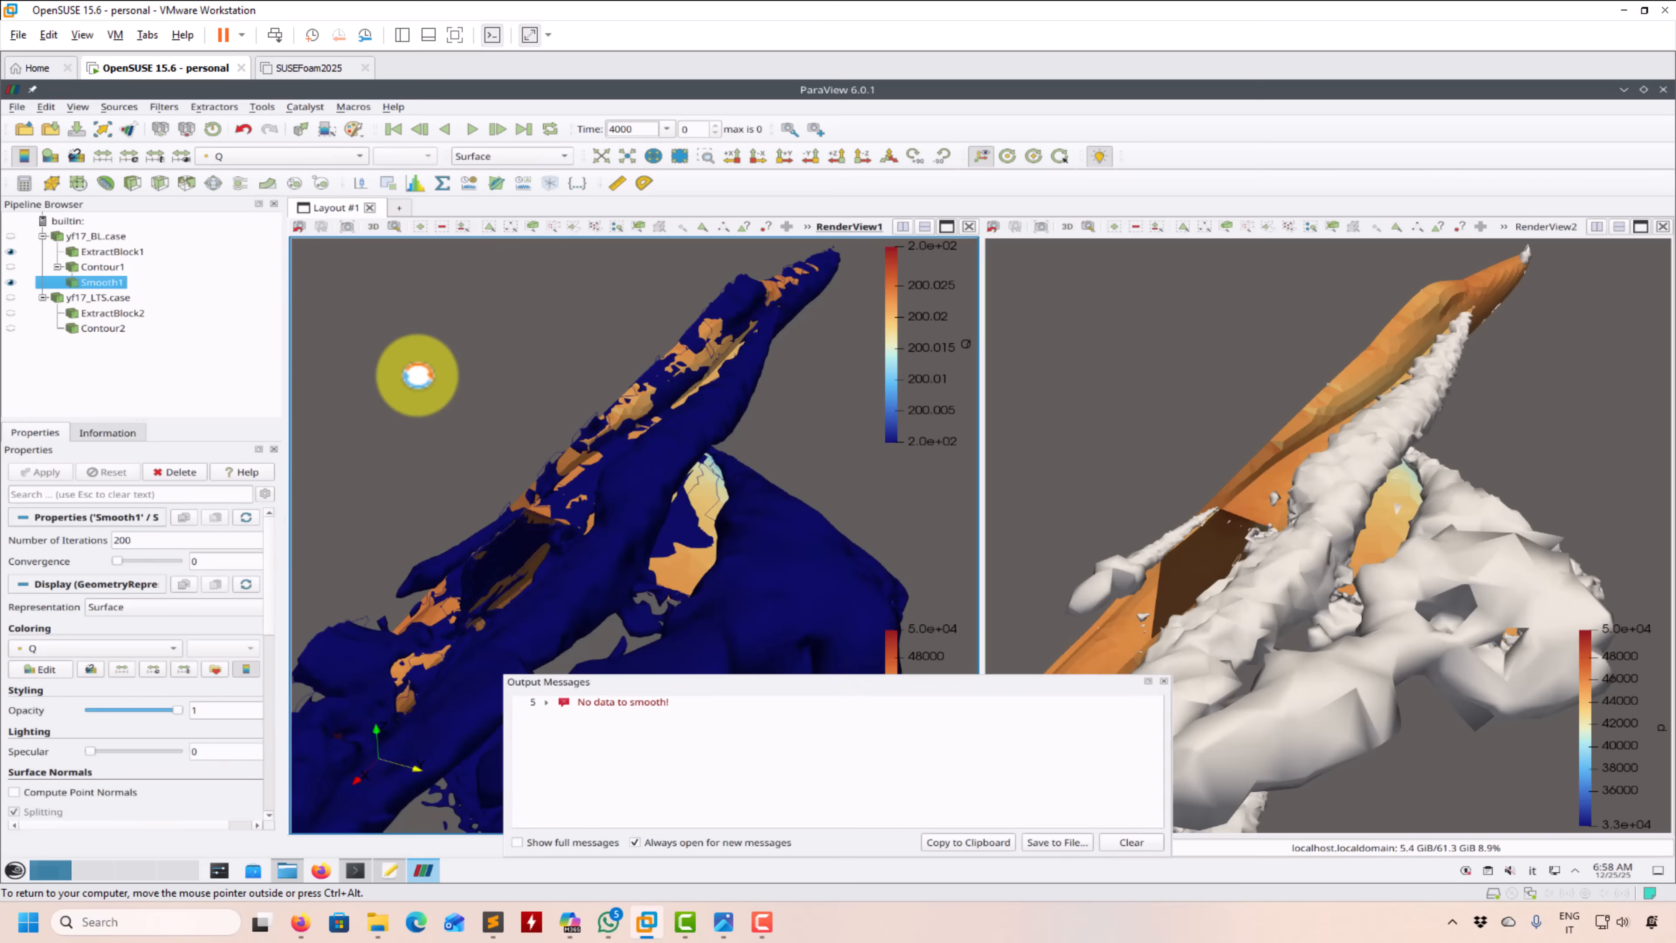
# - Display Smooth1 in Solid Color and dismiss the output messages
pyautogui.click(277, 158)
pyautogui.click(254, 121)
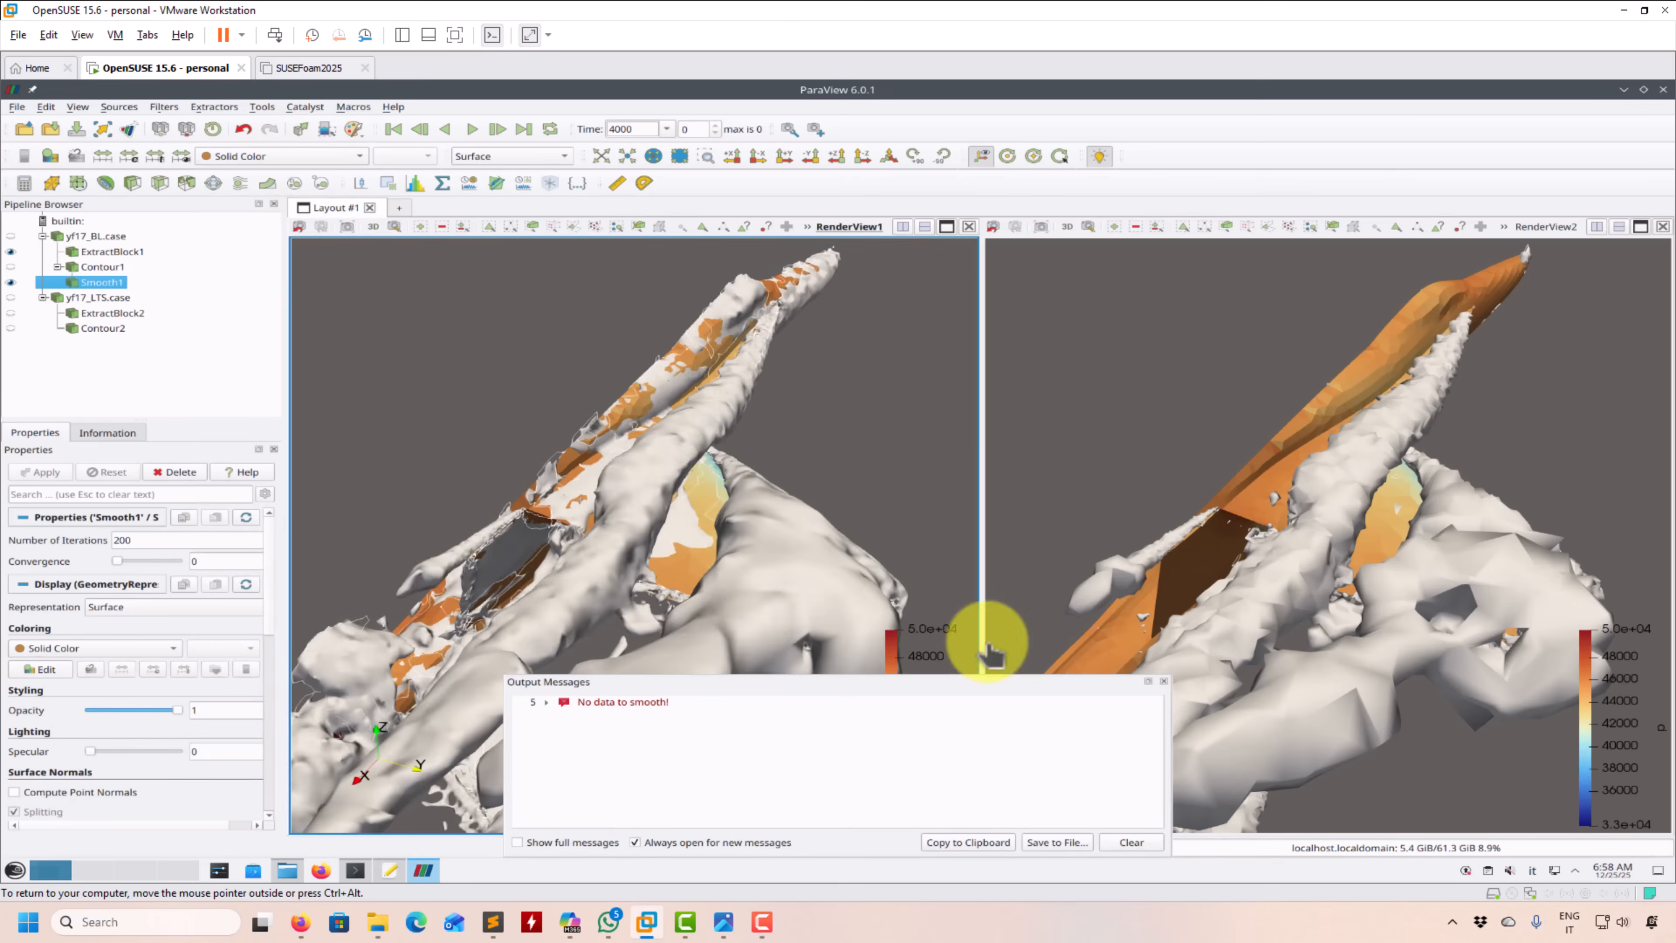
pyautogui.click(1165, 681)
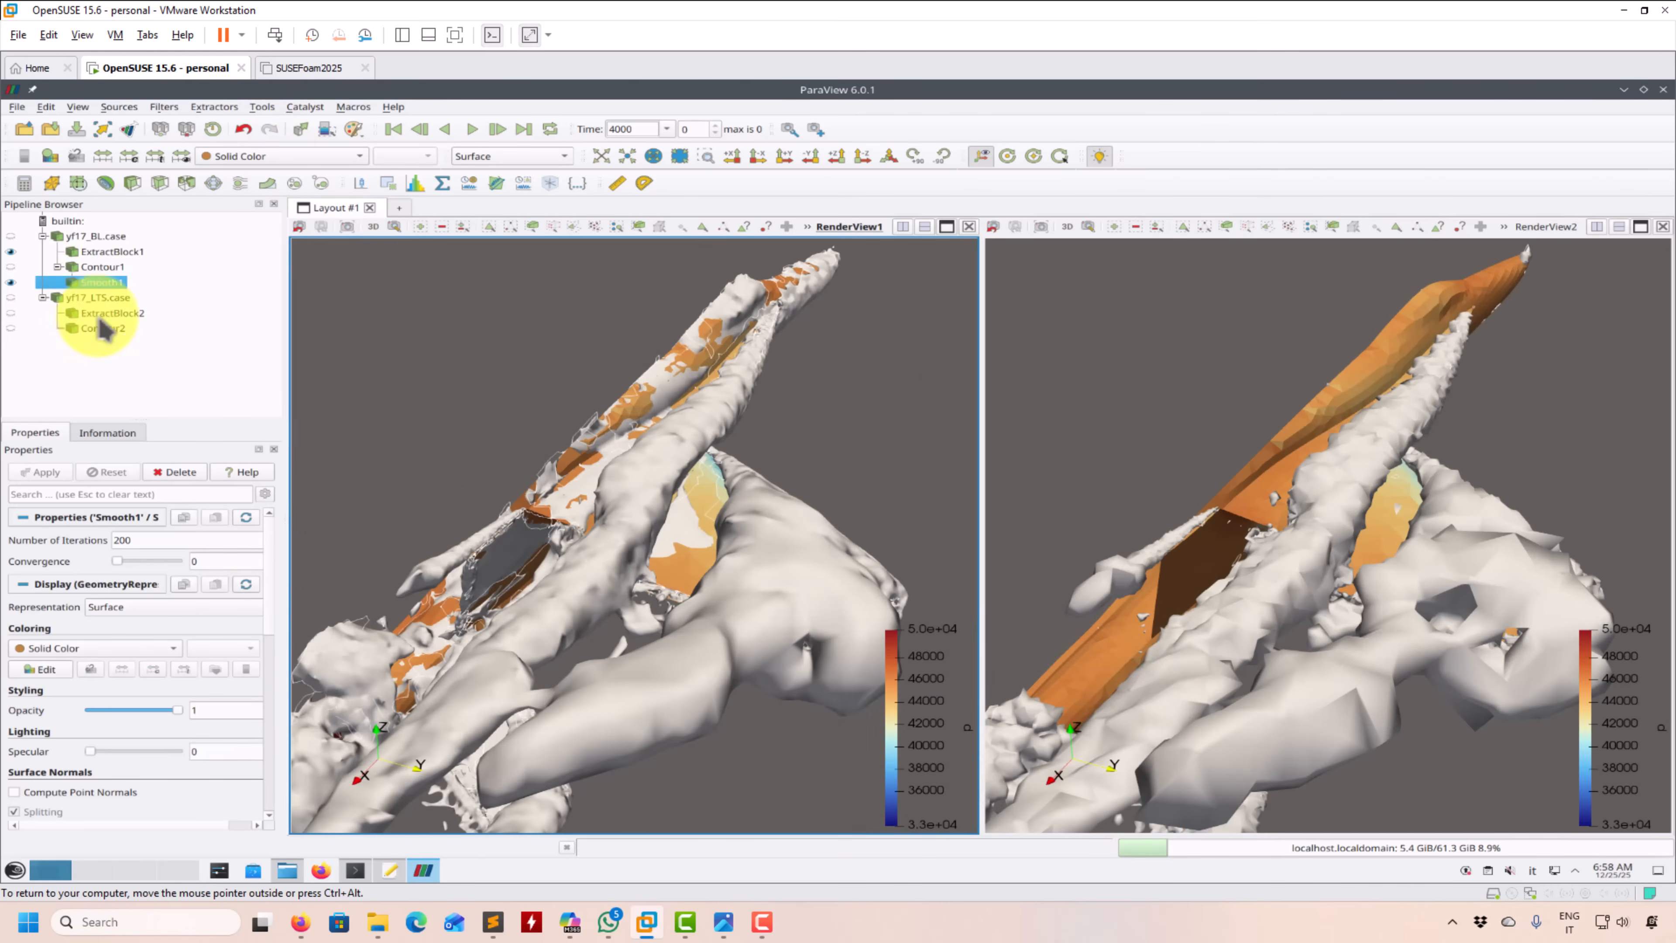
# - Apply a Smooth filter with 200 iterations to the Q isosurface Contour2 of yf17_LTS.case in RenderView2
pyautogui.click(1069, 359)
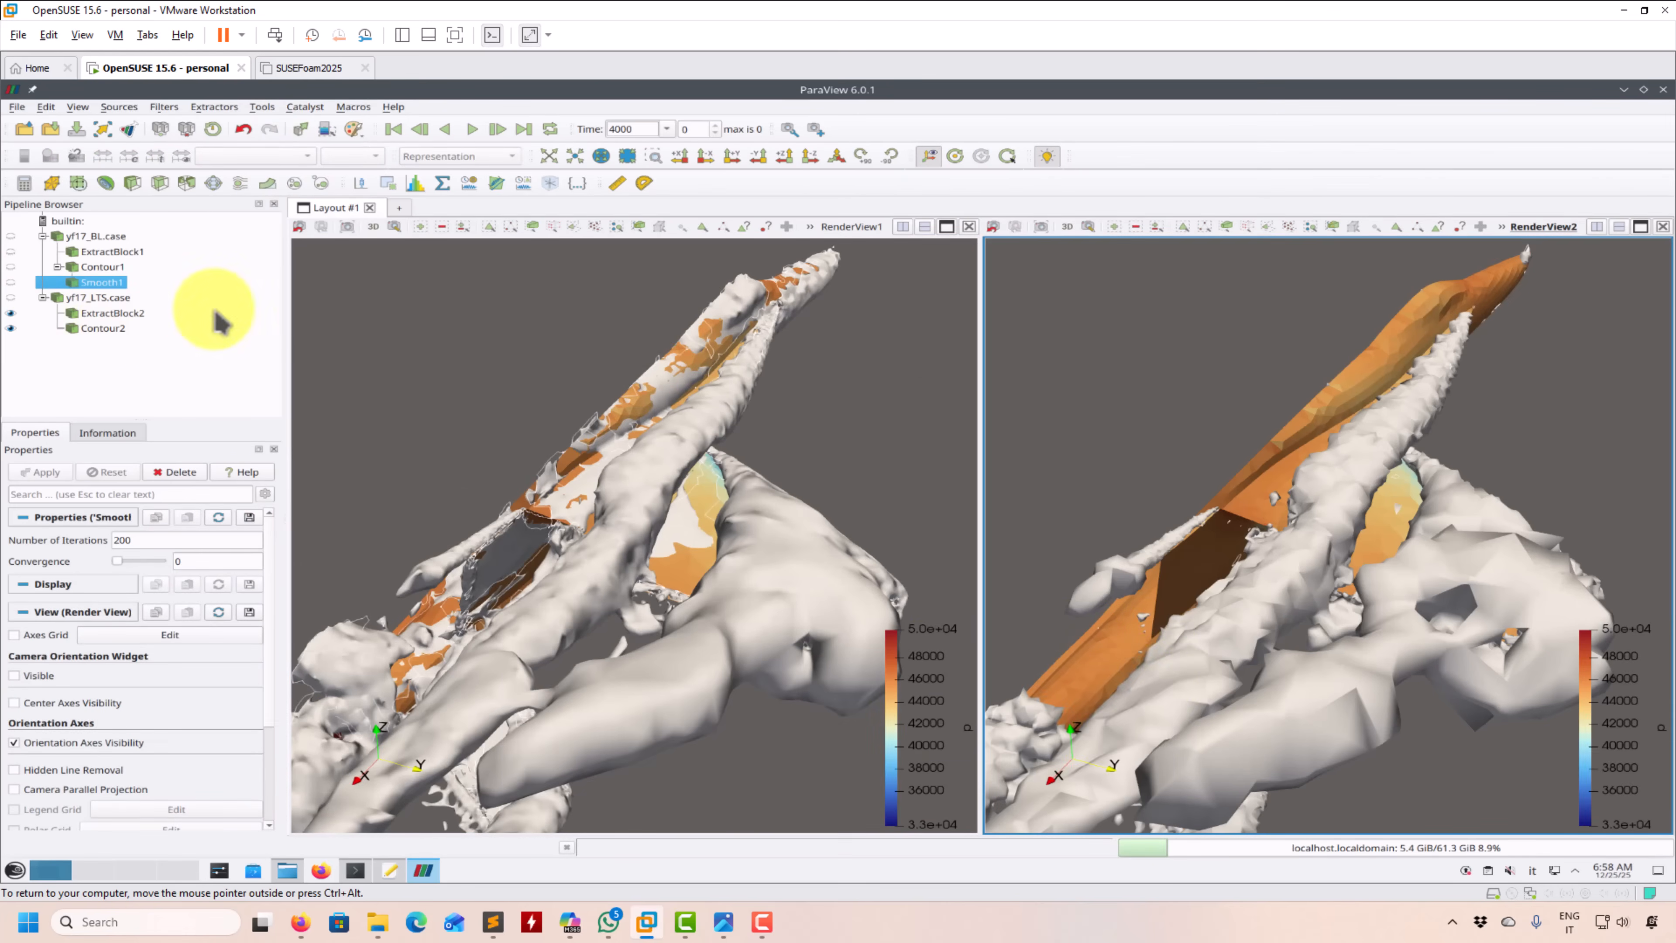
pyautogui.click(103, 329)
pyautogui.click(163, 106)
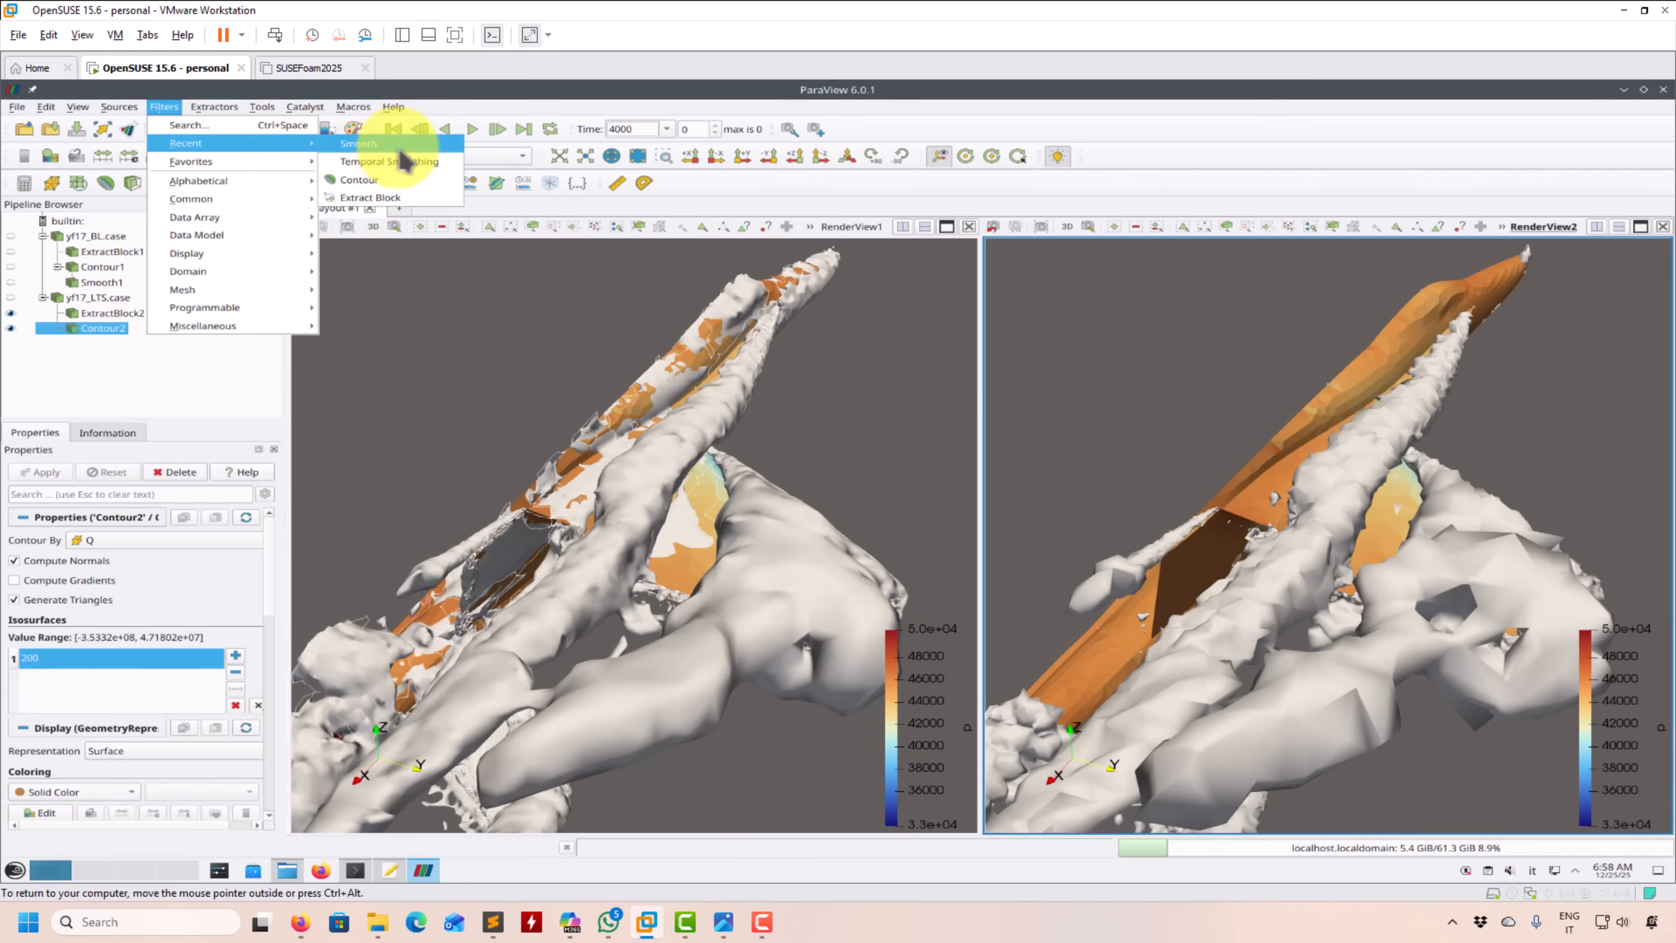
pyautogui.click(393, 147)
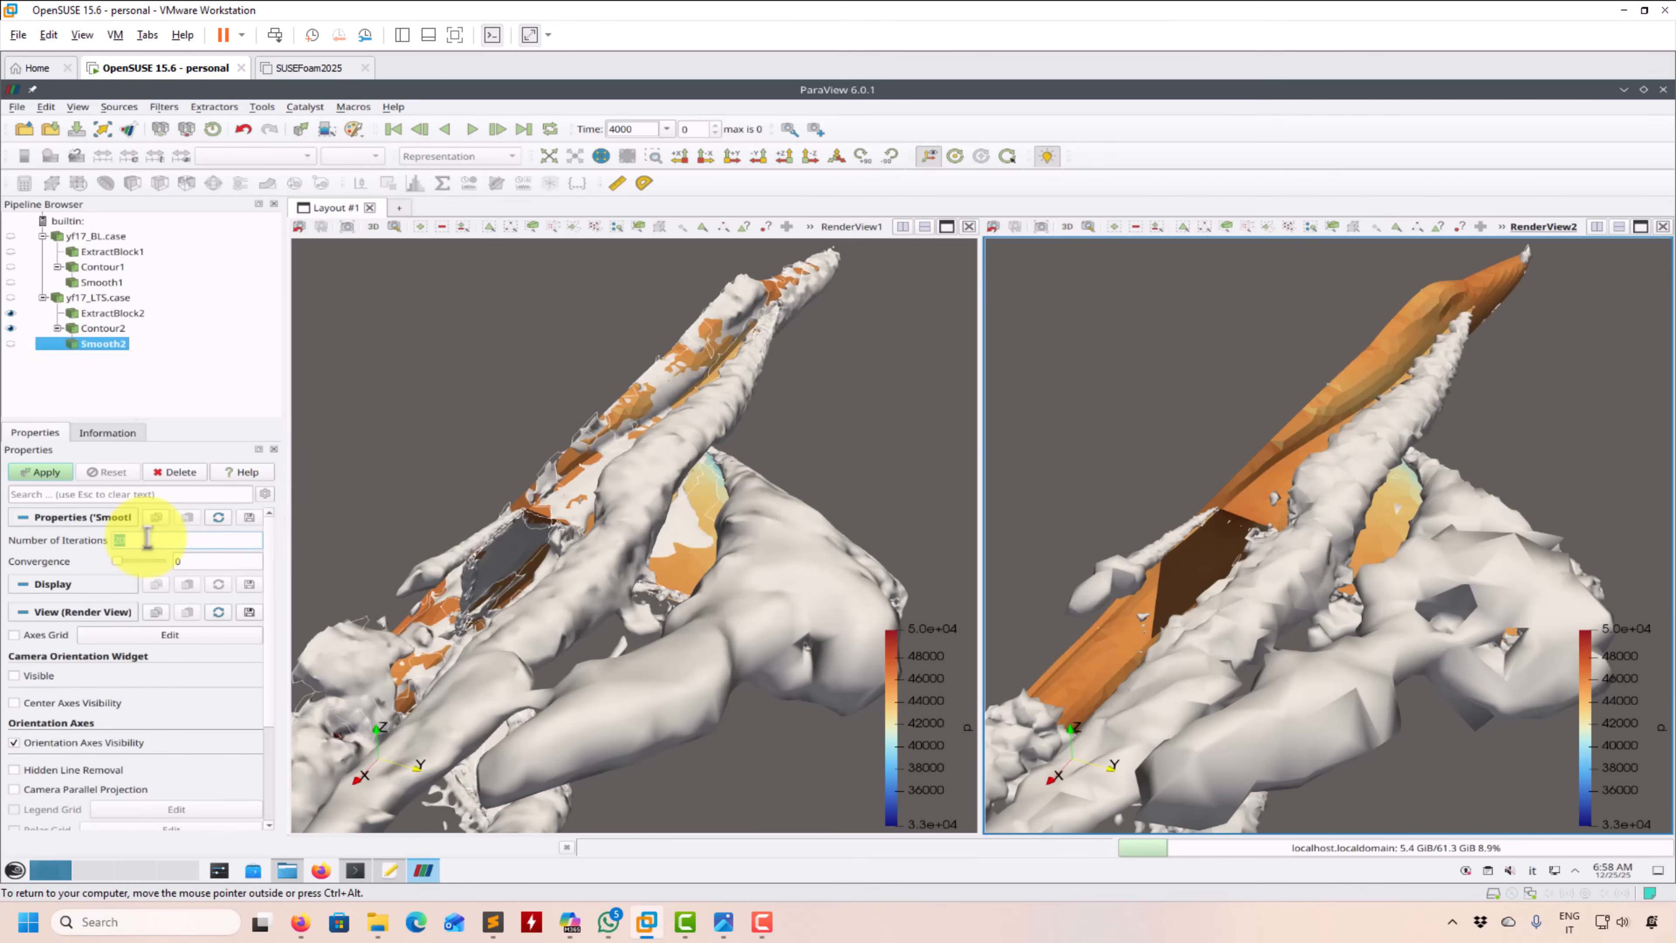
pyautogui.click(33, 470)
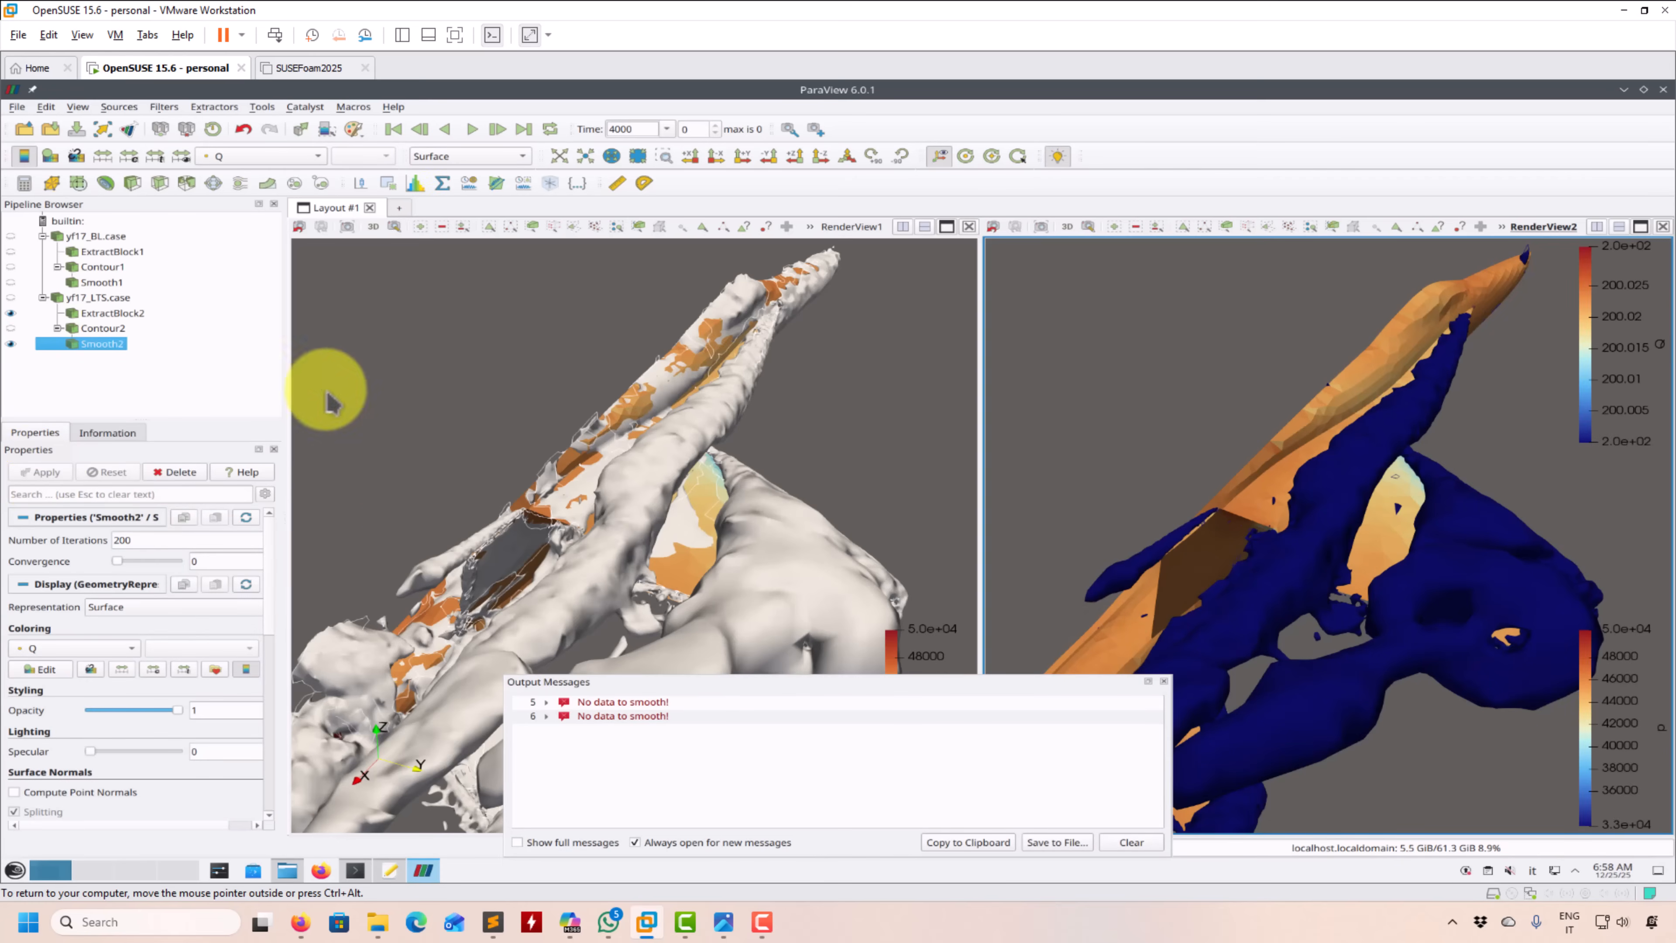
# - Display Smooth2 in Solid Color and dismiss the output messages
pyautogui.click(268, 156)
pyautogui.click(251, 121)
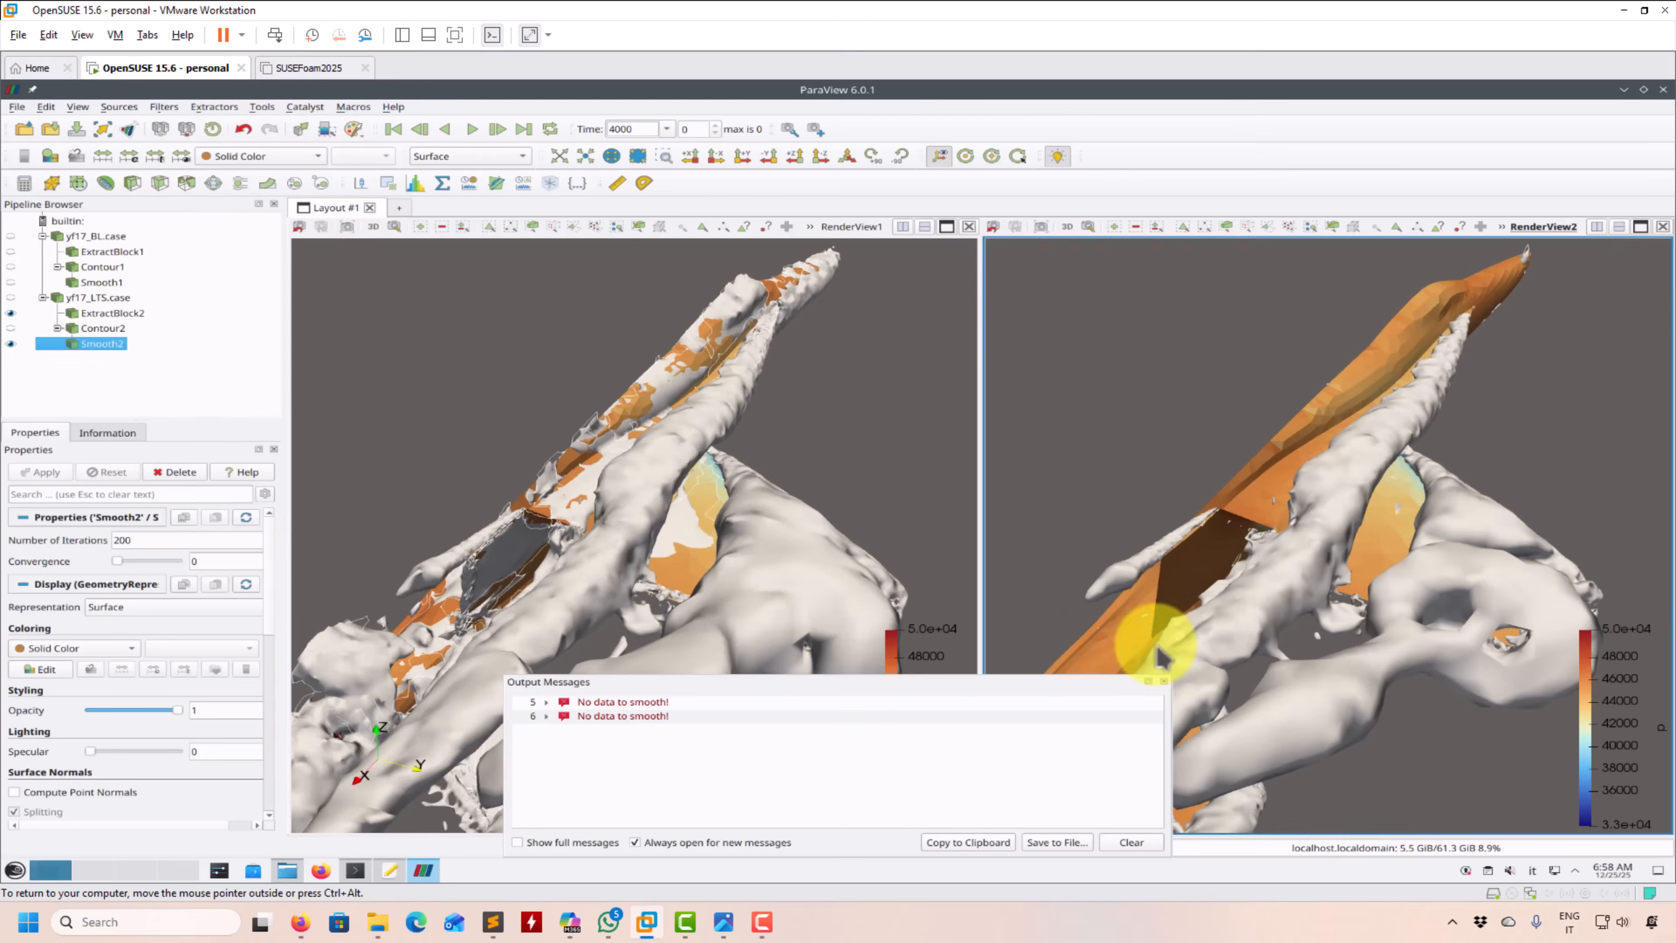
pyautogui.click(1164, 681)
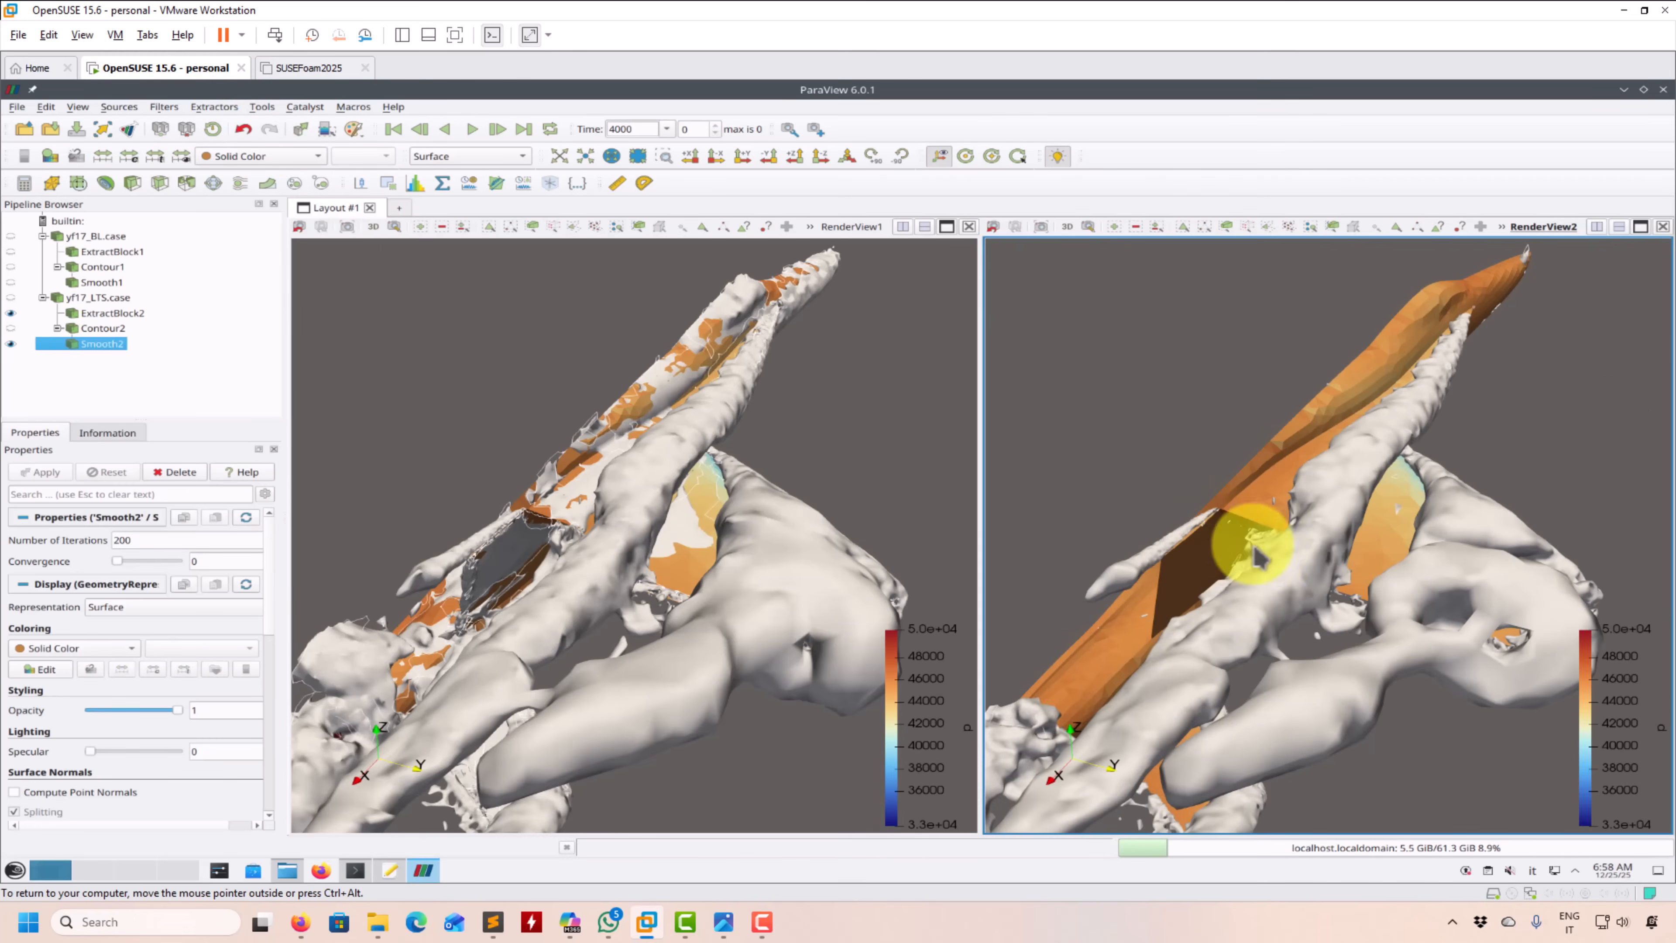
# - Show yf17_BL.case in RenderView1 as Surface With Edges and examine its mesh around the aircraft from the side
pyautogui.moveTo(640, 502); pyautogui.dragTo(679, 657)
pyautogui.moveTo(678, 547); pyautogui.dragTo(45, 255)
pyautogui.click(10, 236)
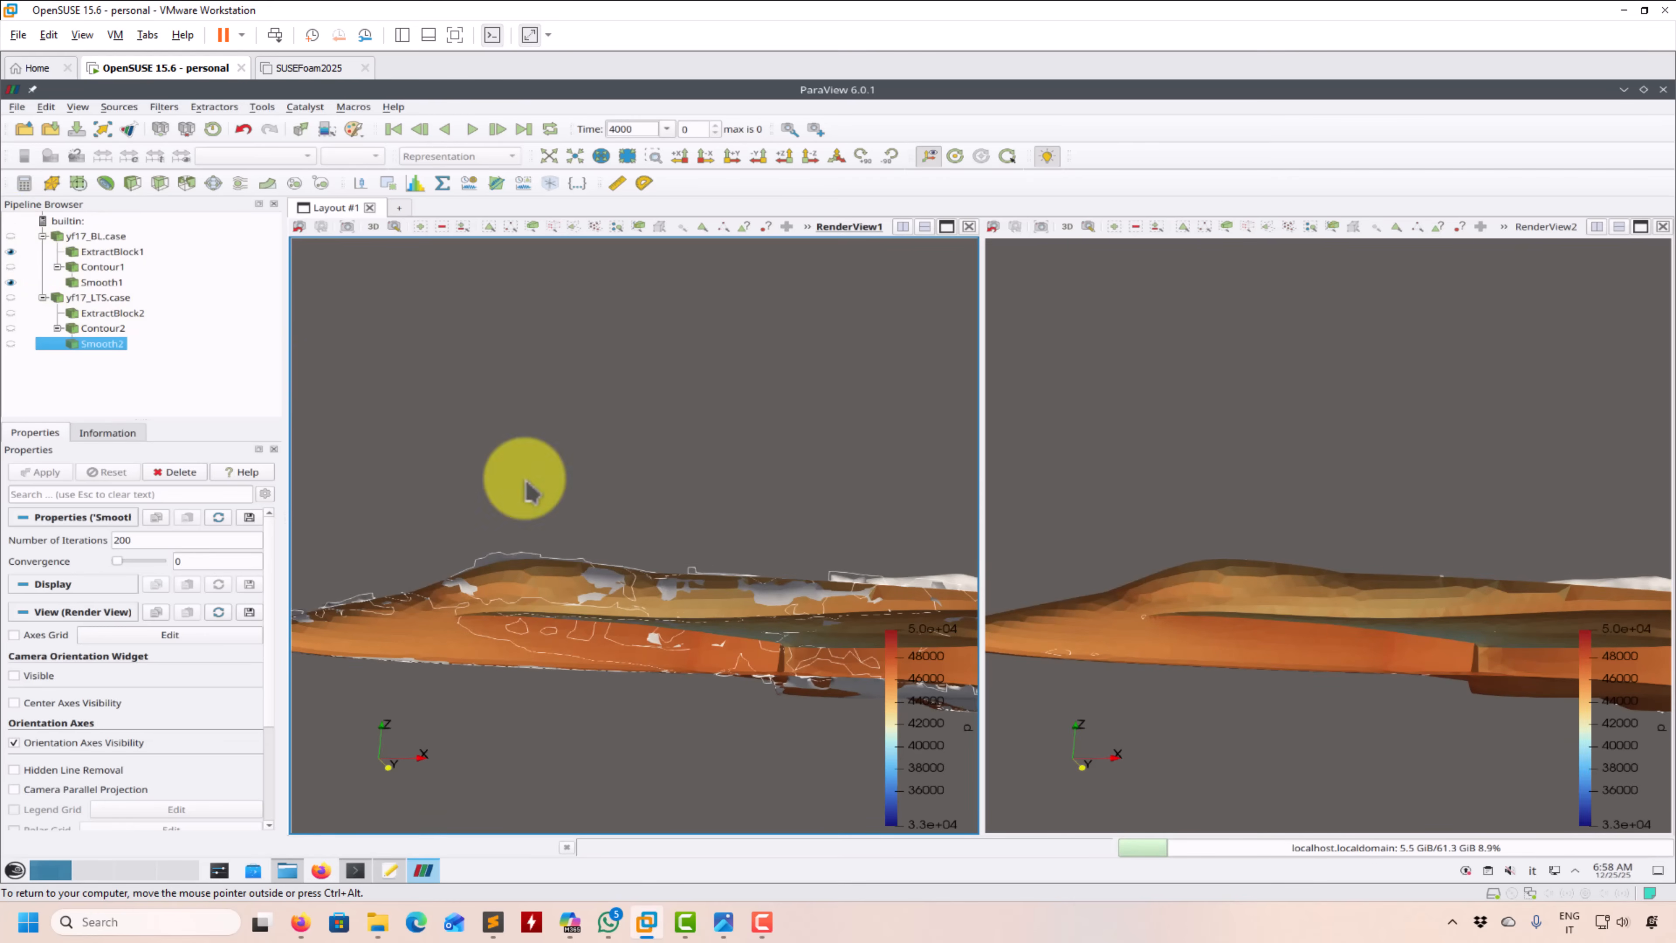
pyautogui.click(512, 156)
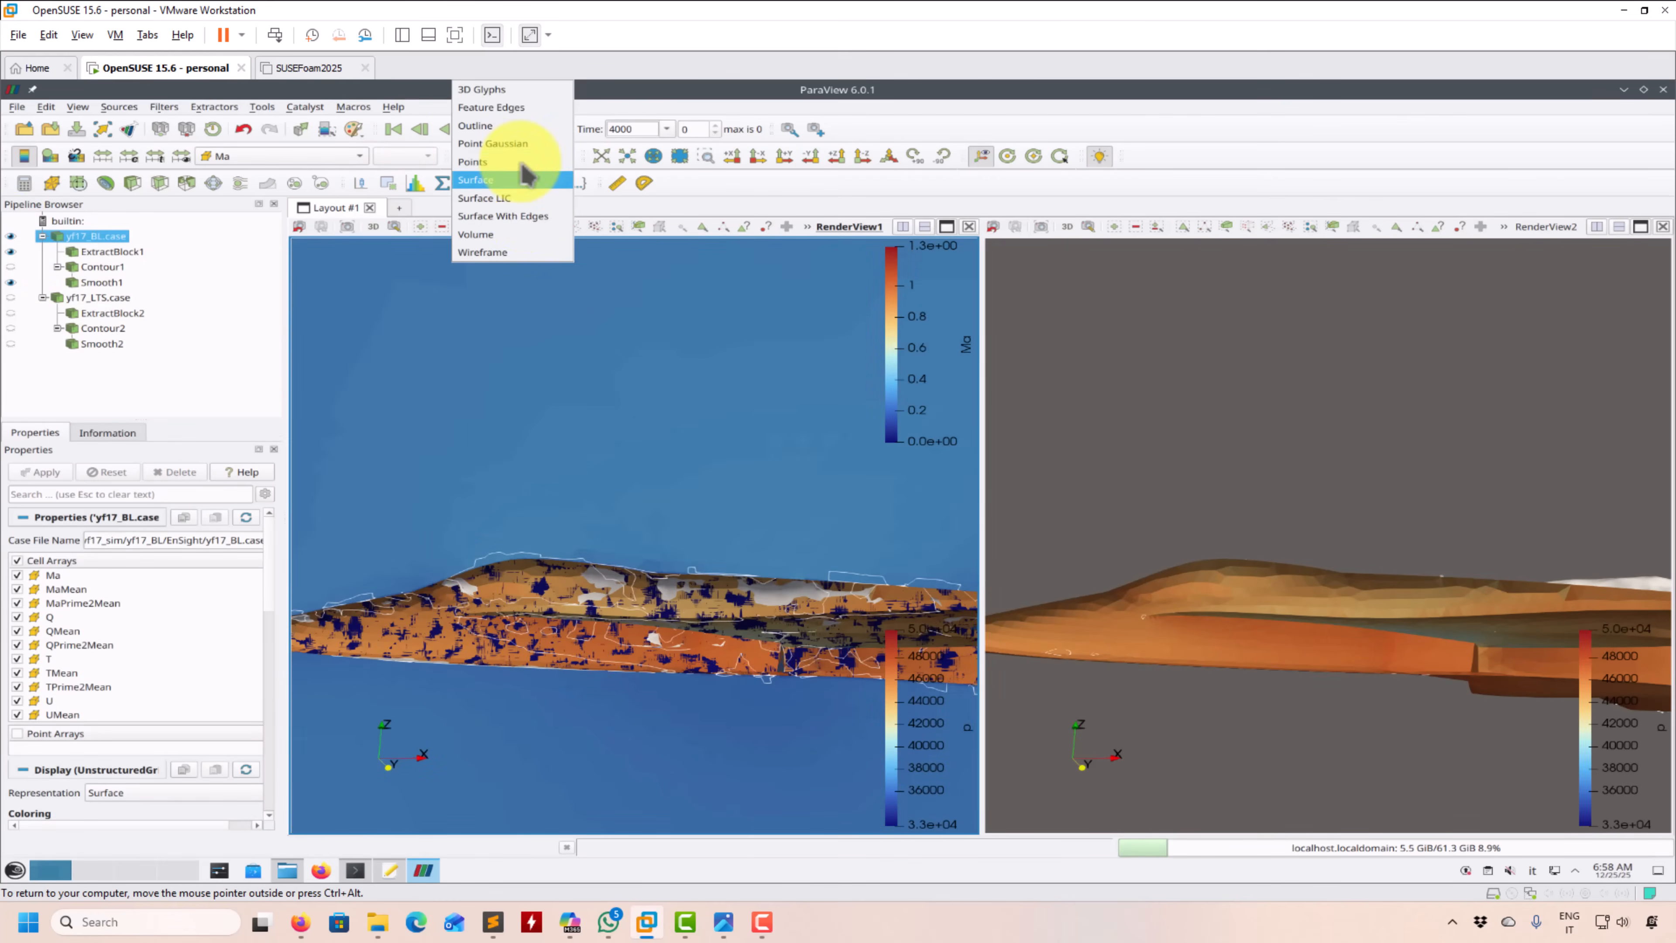
pyautogui.click(535, 221)
pyautogui.scroll(5, 610, 589)
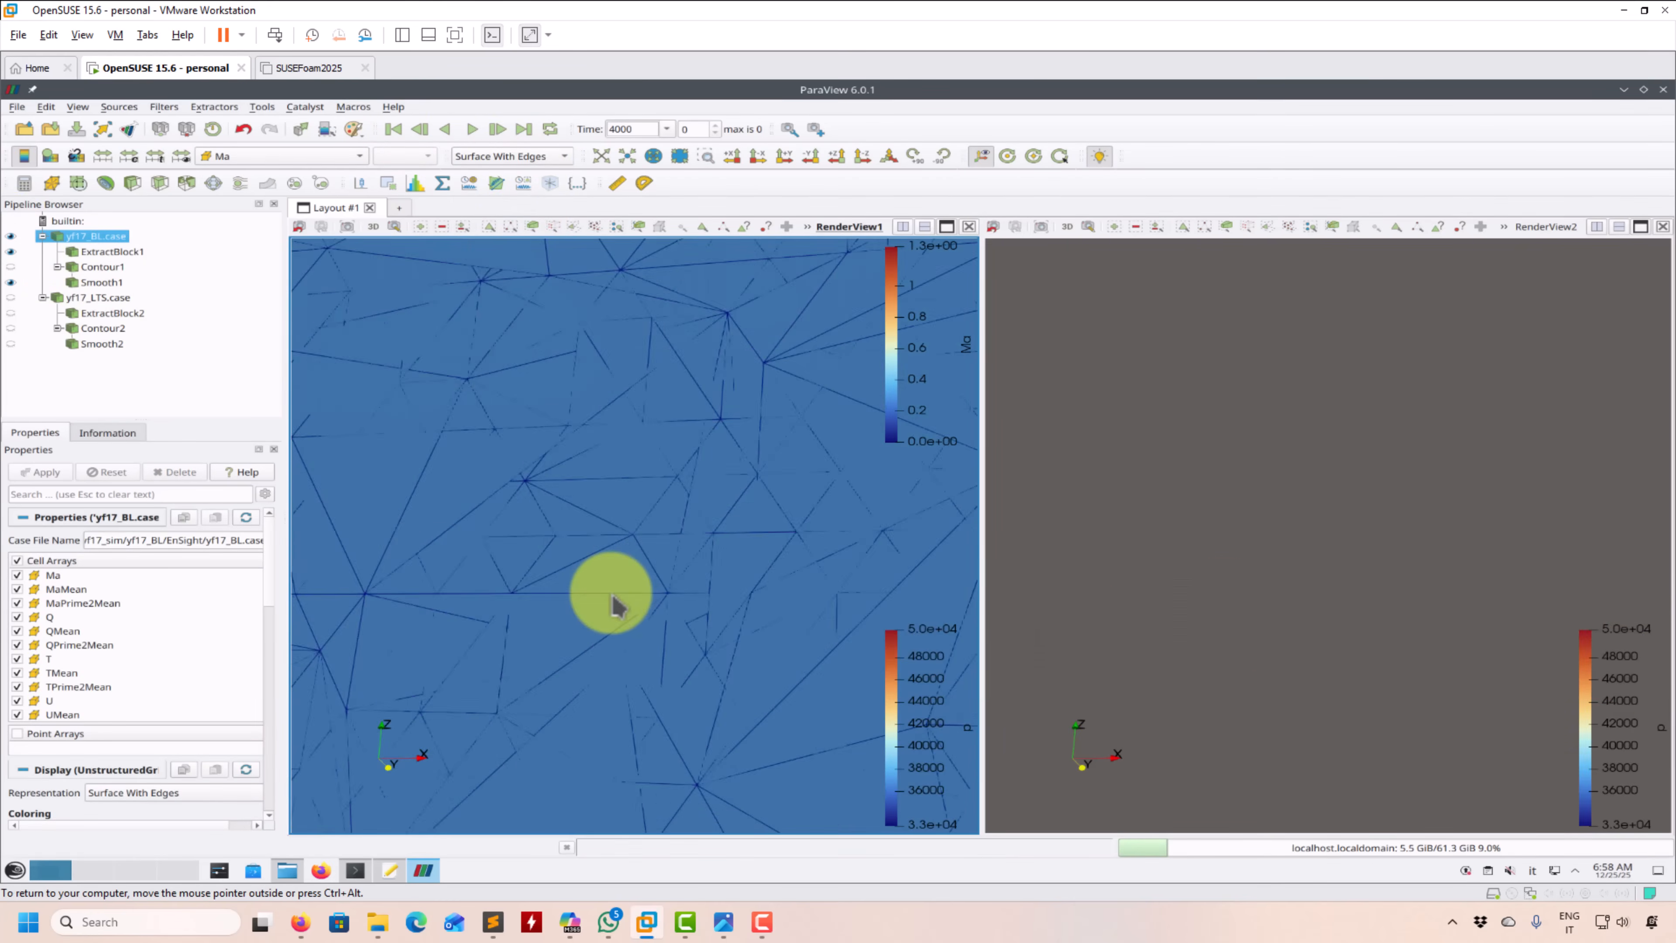
pyautogui.scroll(-2, 621, 579)
pyautogui.scroll(-8, 620, 585)
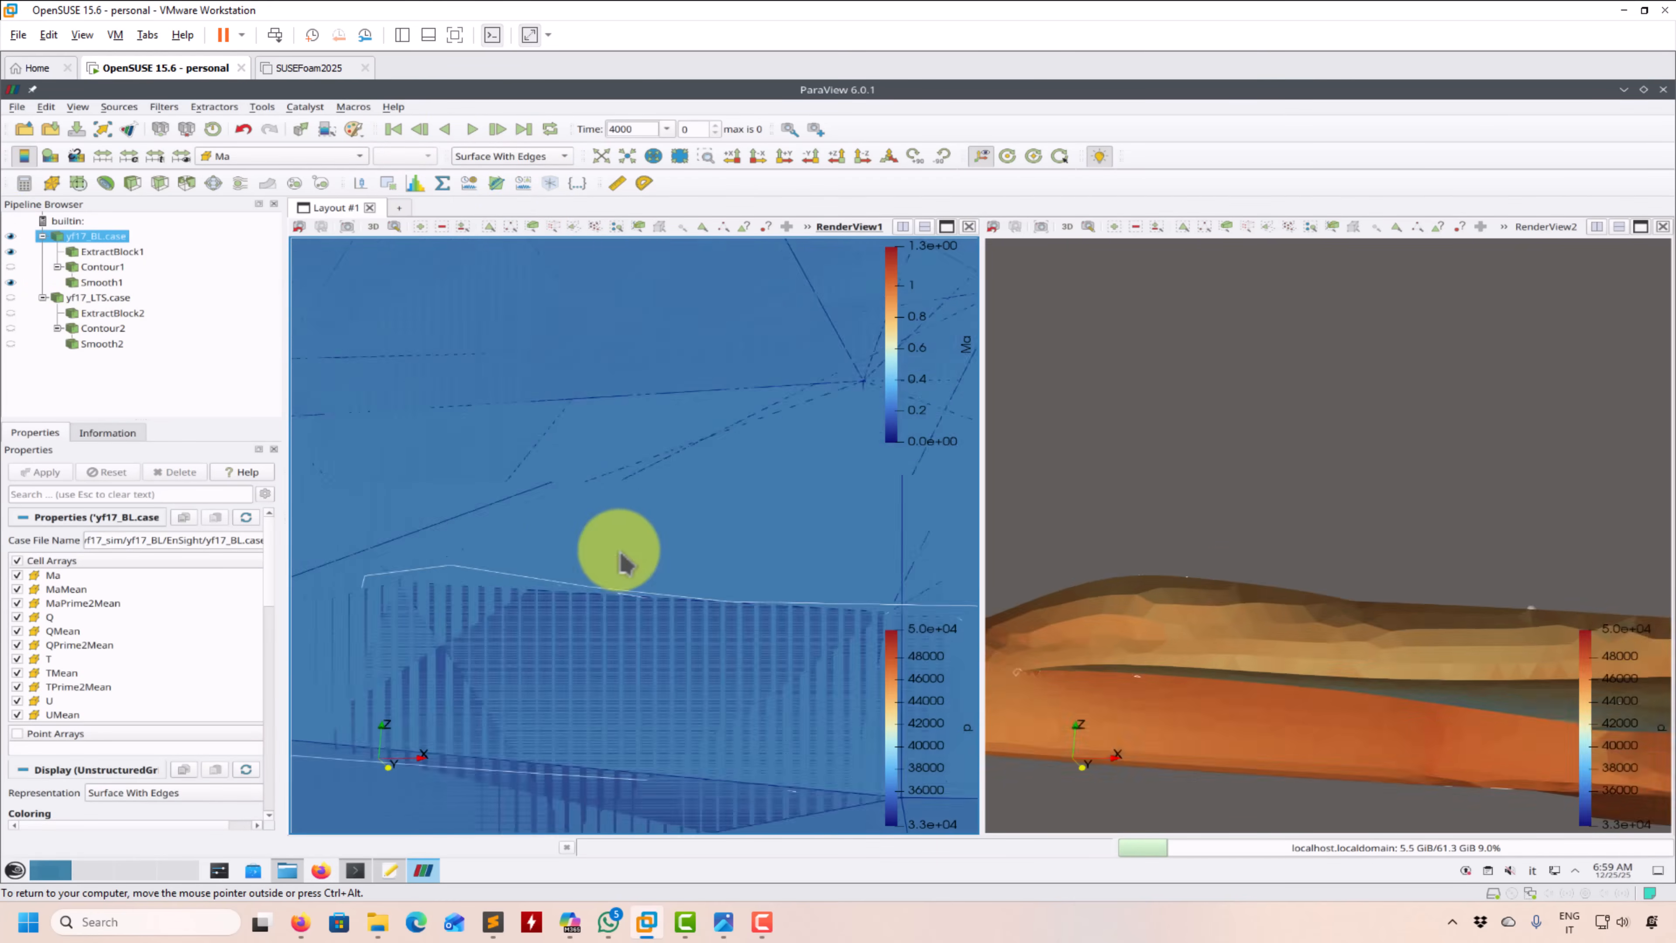
pyautogui.moveTo(714, 510); pyautogui.dragTo(742, 497)
pyautogui.scroll(3, 528, 512)
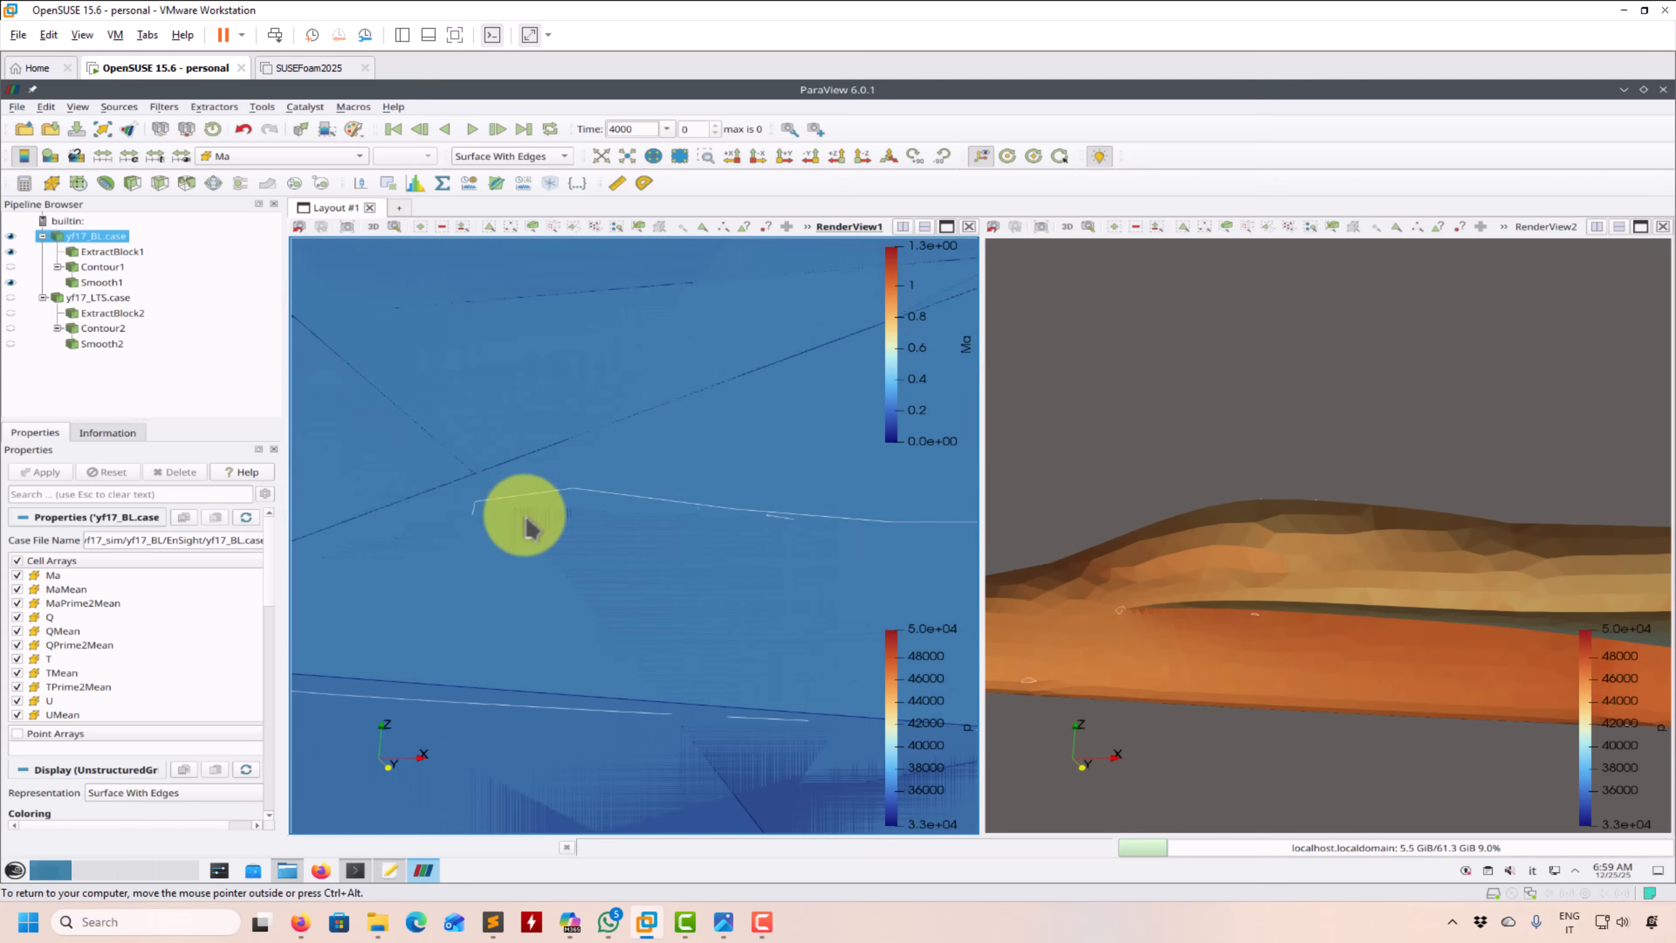